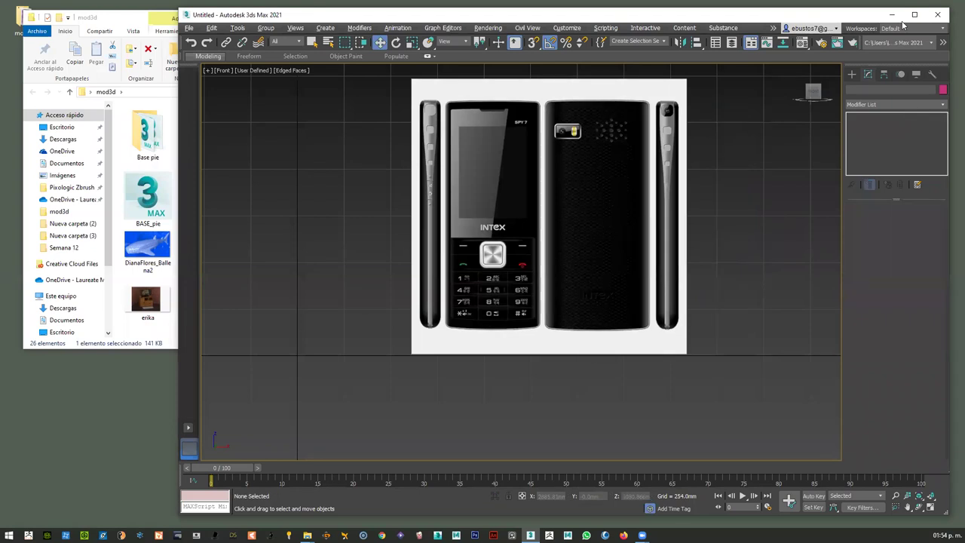
- Create a 158.4 mm by 74.7 mm rectangle spline at the origin and move it onto the phone's back view
{"action": "left_click", "coordinate": [853, 75]}
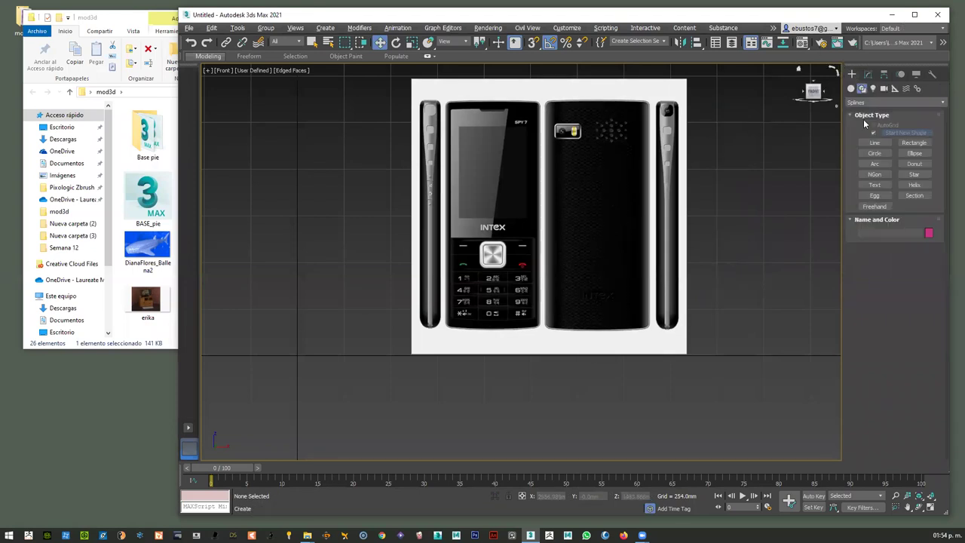
{"action": "left_click", "coordinate": [913, 175]}
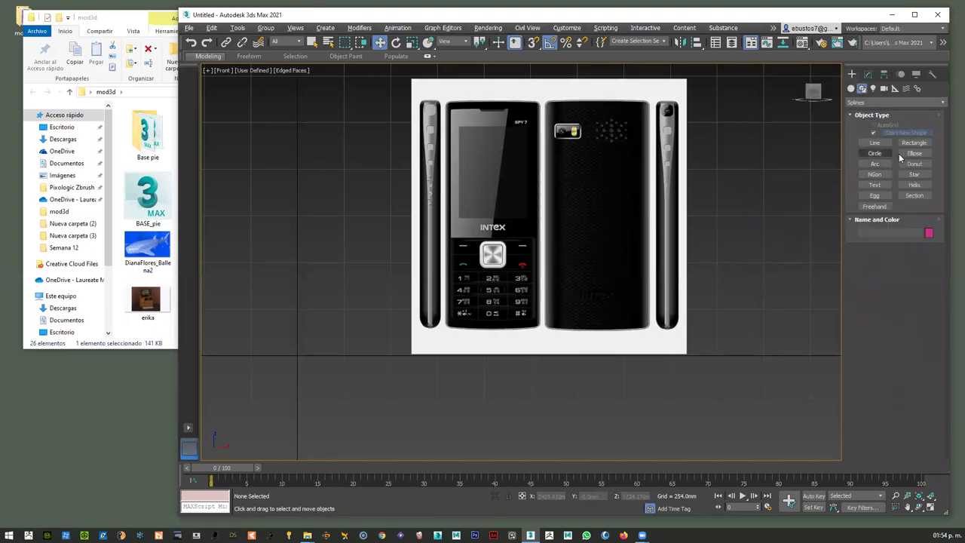
{"action": "left_click", "coordinate": [914, 143]}
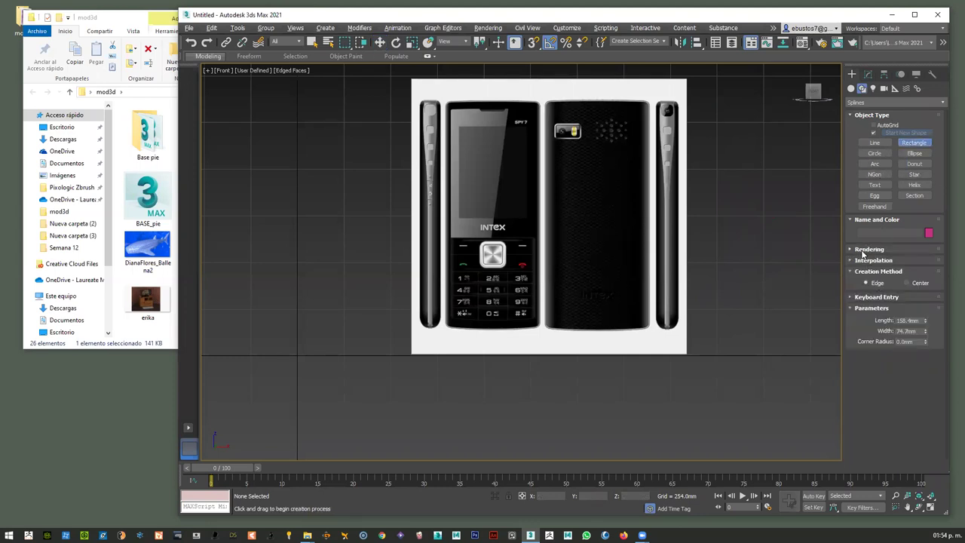
{"action": "left_click", "coordinate": [852, 297]}
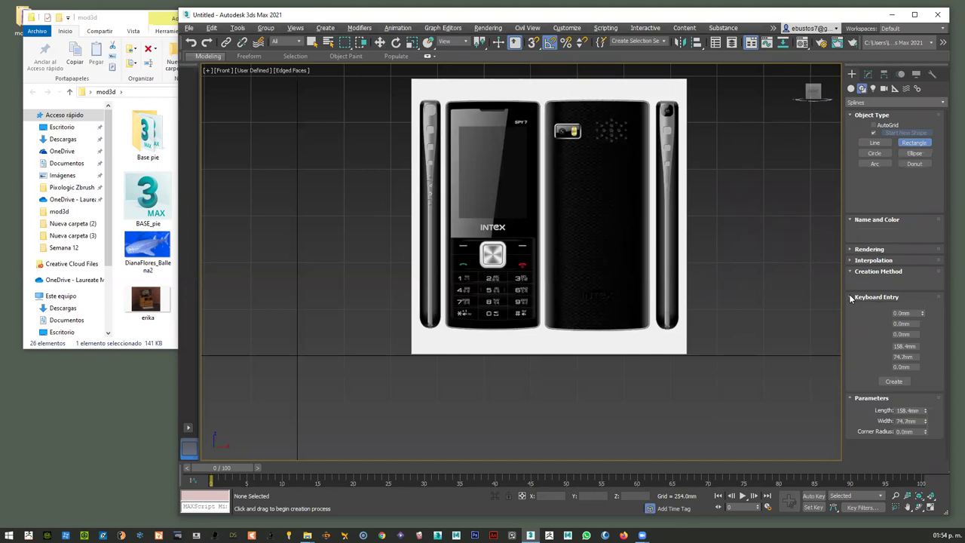
{"action": "left_click", "coordinate": [895, 382]}
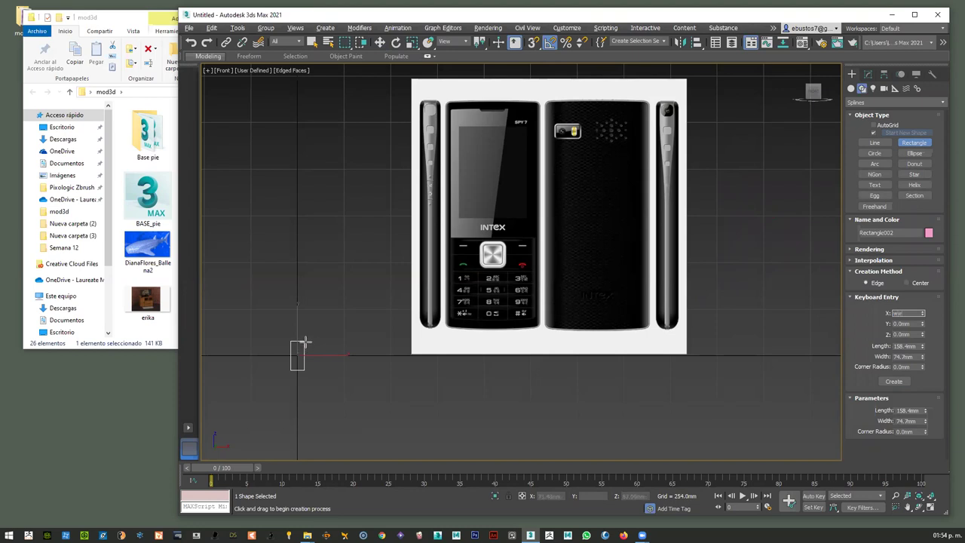
{"action": "key", "text": "w"}
{"action": "left_click_drag", "start_coordinate": [302, 343], "coordinate": [626, 201]}
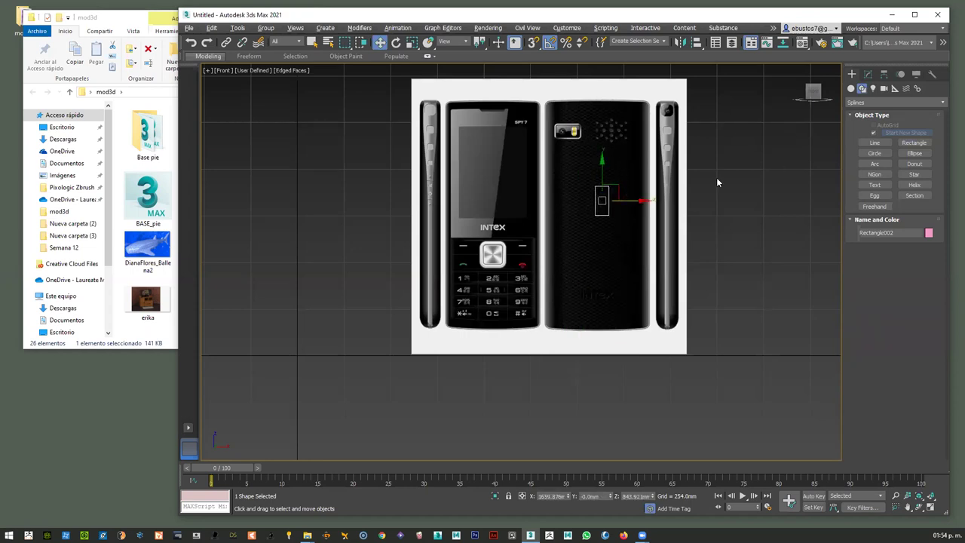
{"action": "left_click", "coordinate": [695, 172]}
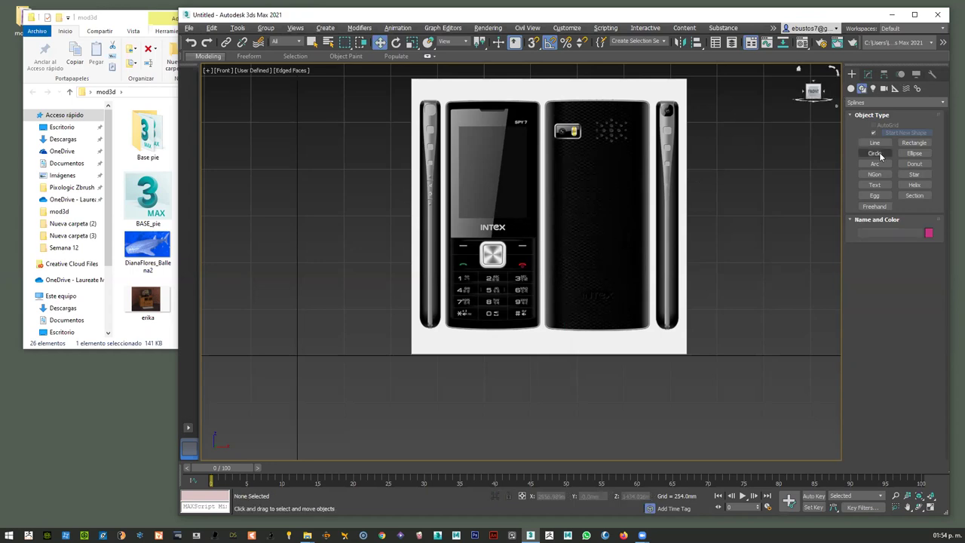
- Draw a rectangle spline about 1250 mm long and 580 mm wide around the outline of the phone's back view
{"action": "left_click", "coordinate": [912, 143]}
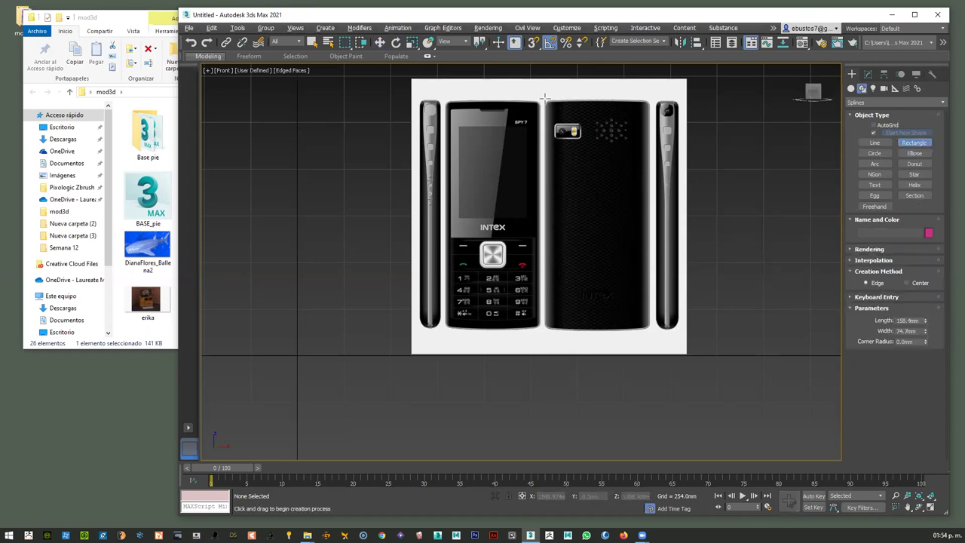
{"action": "left_click_drag", "start_coordinate": [543, 98], "coordinate": [650, 329]}
{"action": "key", "text": "w"}
{"action": "left_click", "coordinate": [681, 341]}
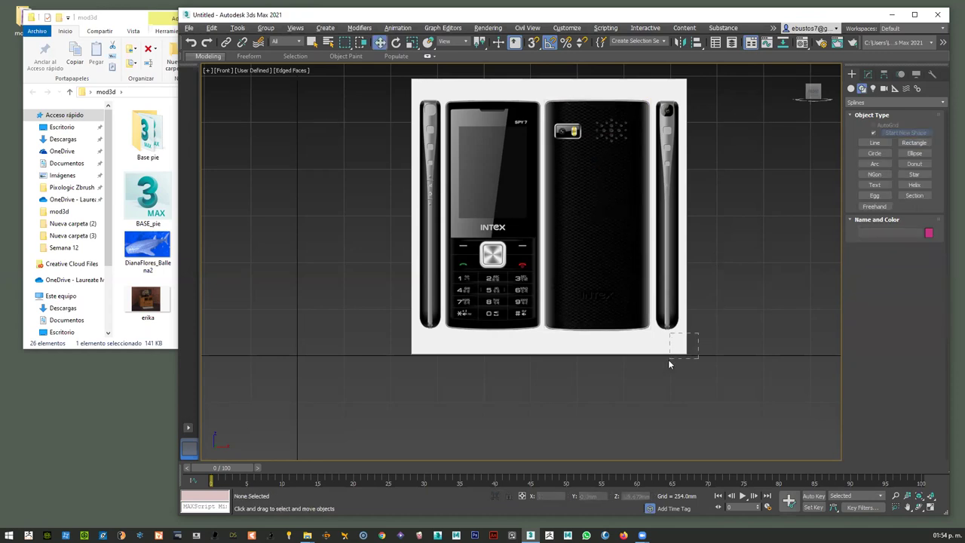
- Unfreeze all objects and enable Show Frozen in Gray in the reference plane's object properties
{"action": "right_click", "coordinate": [691, 329]}
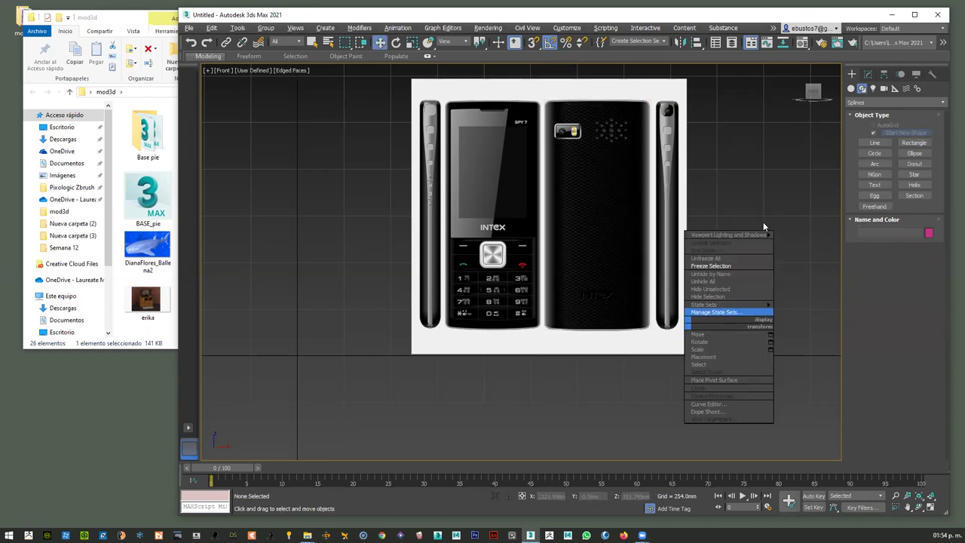
{"action": "left_click", "coordinate": [717, 259]}
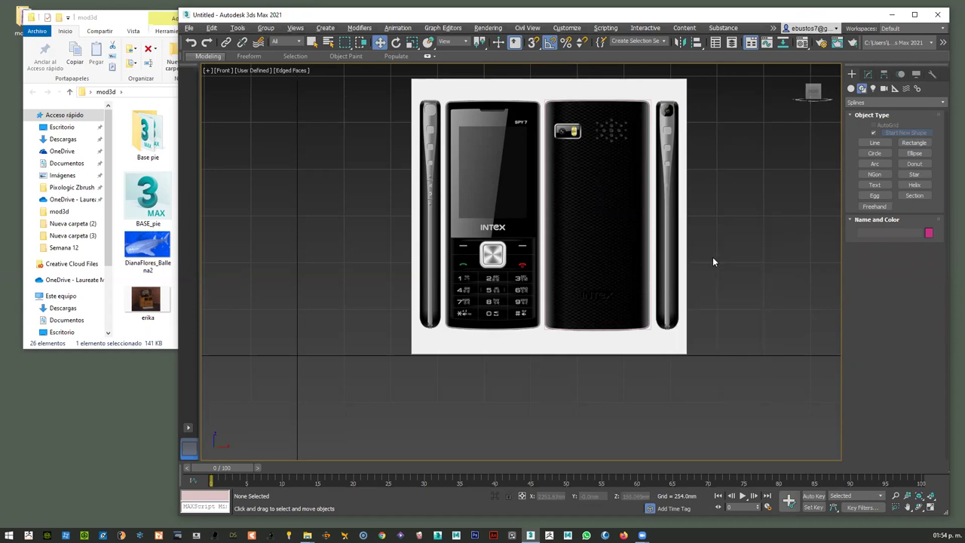
{"action": "left_click", "coordinate": [681, 279]}
{"action": "right_click", "coordinate": [680, 271]}
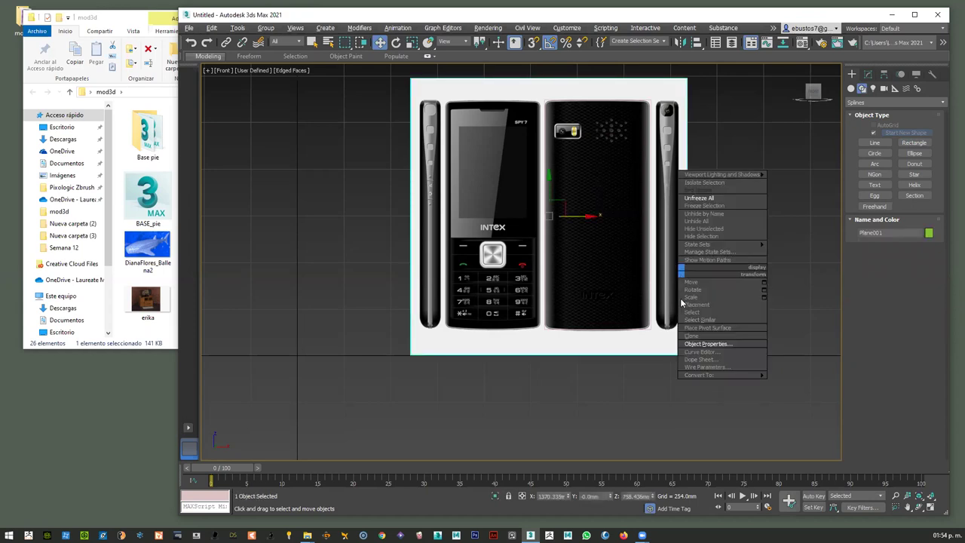
{"action": "left_click", "coordinate": [689, 344]}
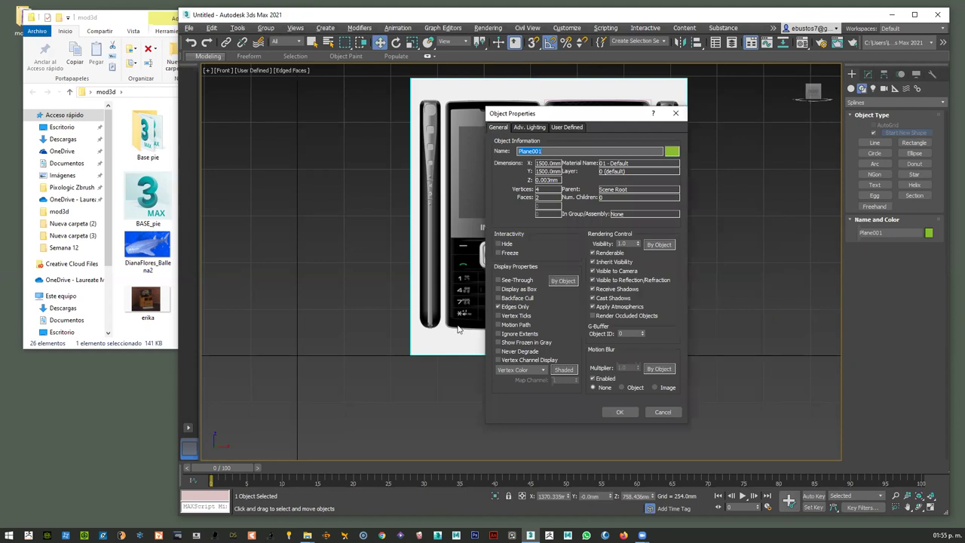
{"action": "left_click", "coordinate": [498, 342]}
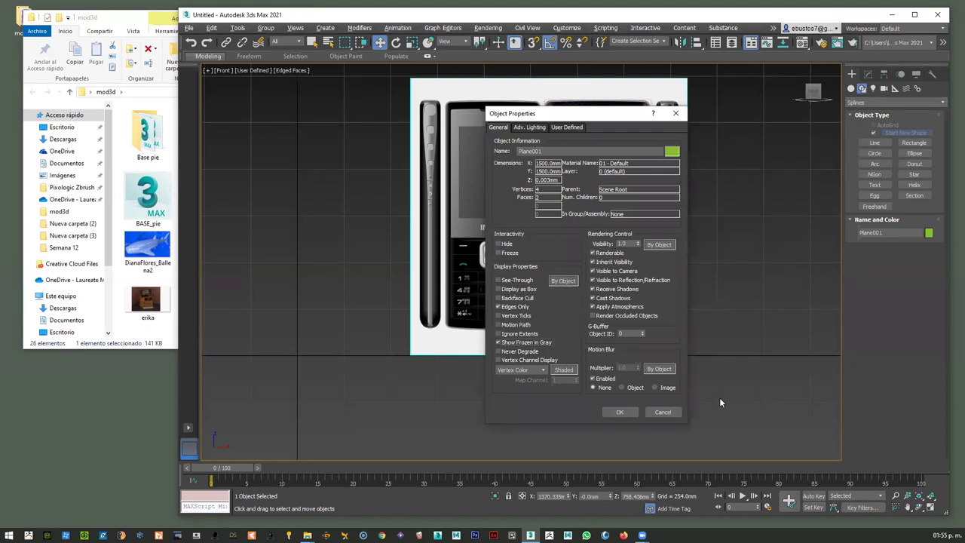
{"action": "left_click", "coordinate": [623, 412]}
- Freeze the reference plane to test its display, and unfreeze all objects again
{"action": "right_click", "coordinate": [673, 277]}
{"action": "left_click", "coordinate": [698, 209]}
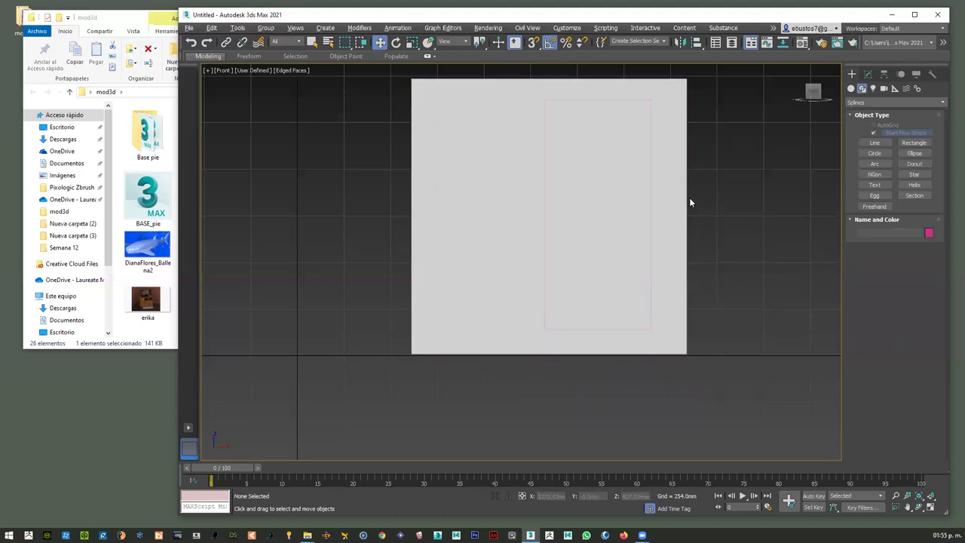
{"action": "right_click", "coordinate": [672, 199]}
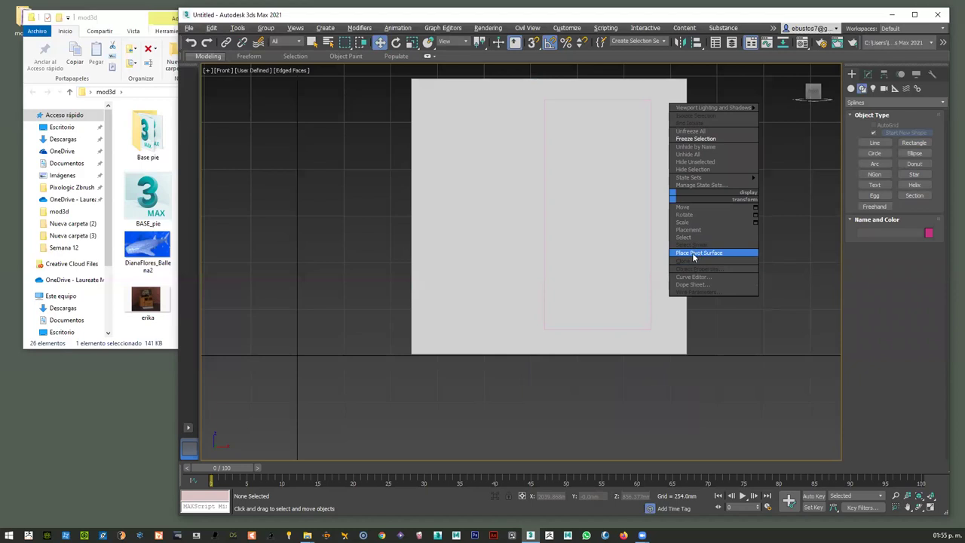
{"action": "left_click", "coordinate": [693, 270]}
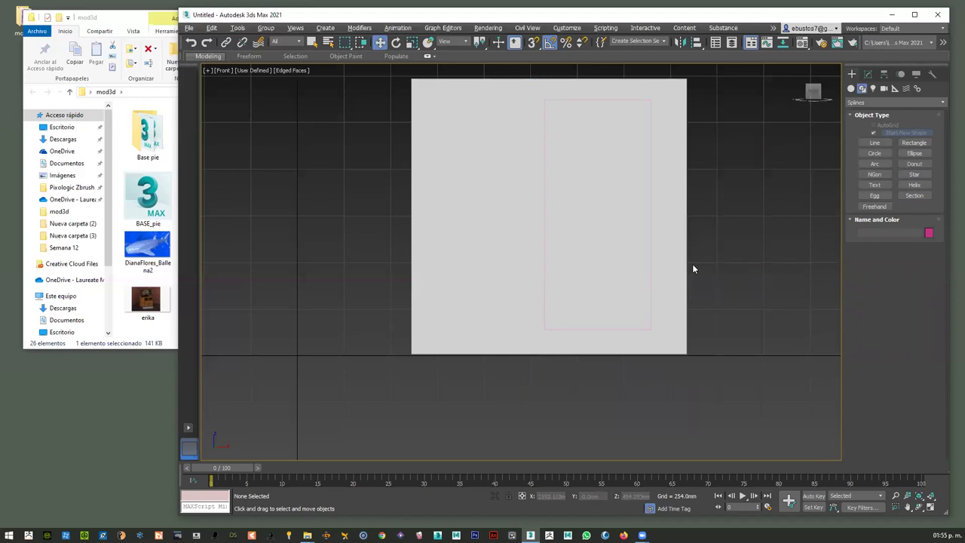
{"action": "right_click", "coordinate": [680, 204]}
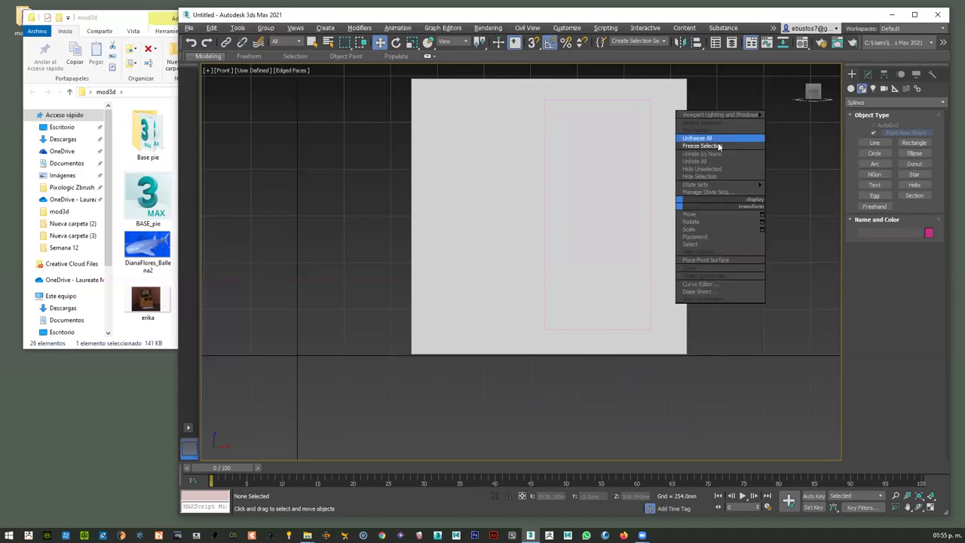
{"action": "left_click", "coordinate": [711, 139]}
- Disable Show Frozen in Gray in the reference plane's object properties and freeze the plane
{"action": "left_click", "coordinate": [683, 95]}
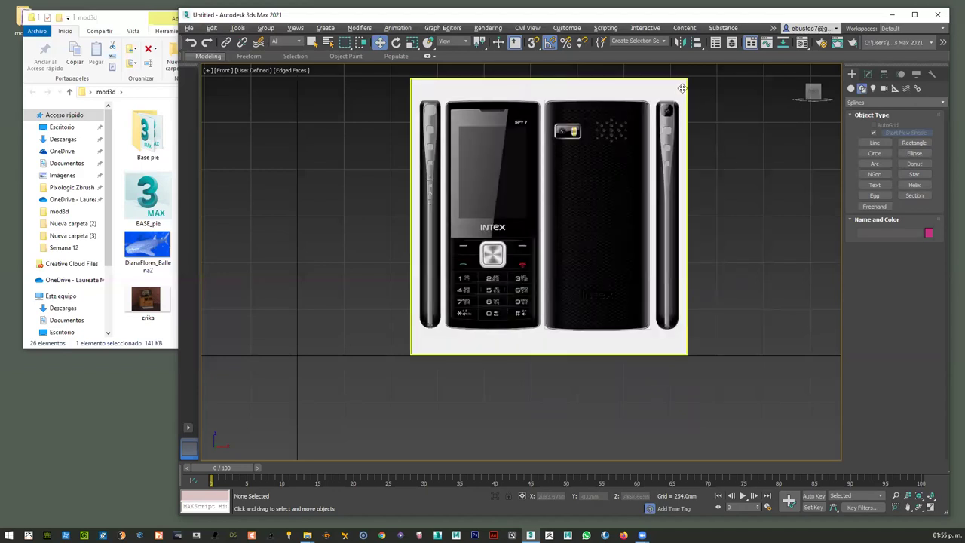
{"action": "right_click", "coordinate": [685, 102]}
{"action": "left_click", "coordinate": [709, 174]}
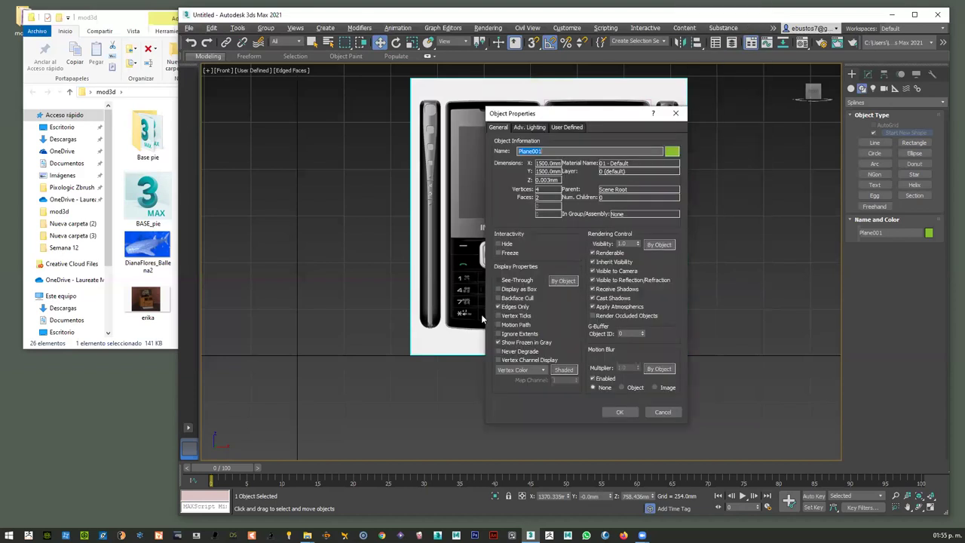
{"action": "left_click", "coordinate": [498, 343]}
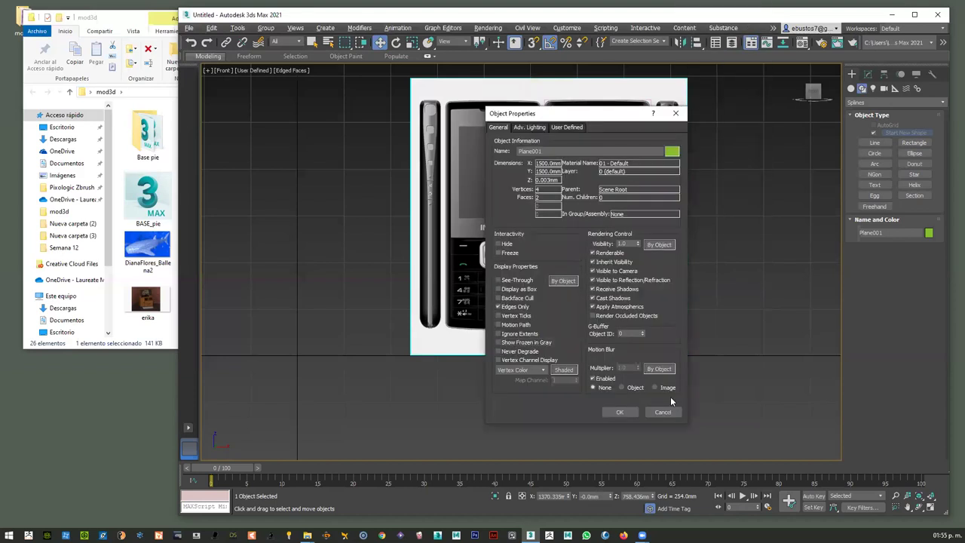
{"action": "left_click", "coordinate": [635, 412]}
{"action": "right_click", "coordinate": [660, 153]}
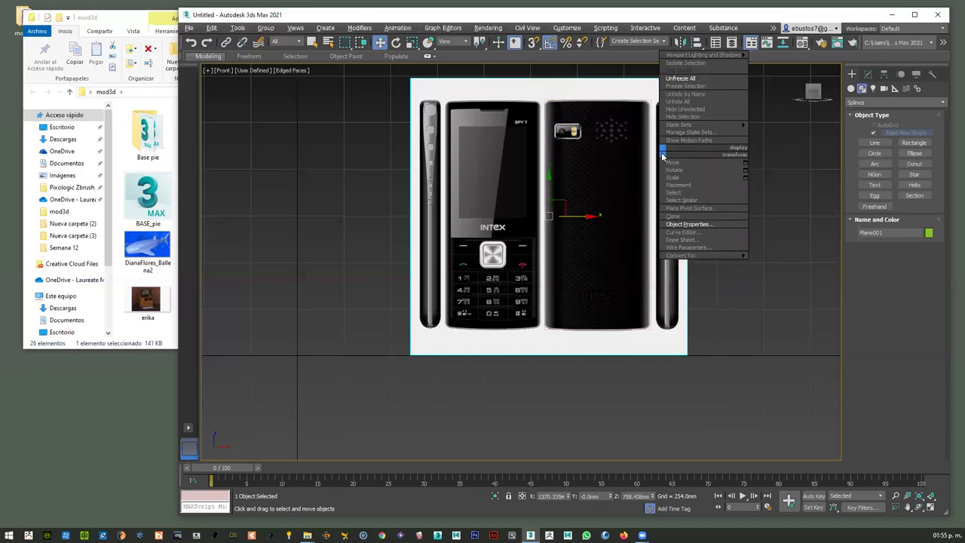
{"action": "left_click", "coordinate": [683, 87]}
- Nudge the rectangle over the phone's back view along X and set its length to 1250 mm and width to 580 mm
{"action": "left_click_drag", "start_coordinate": [646, 138], "coordinate": [650, 139]}
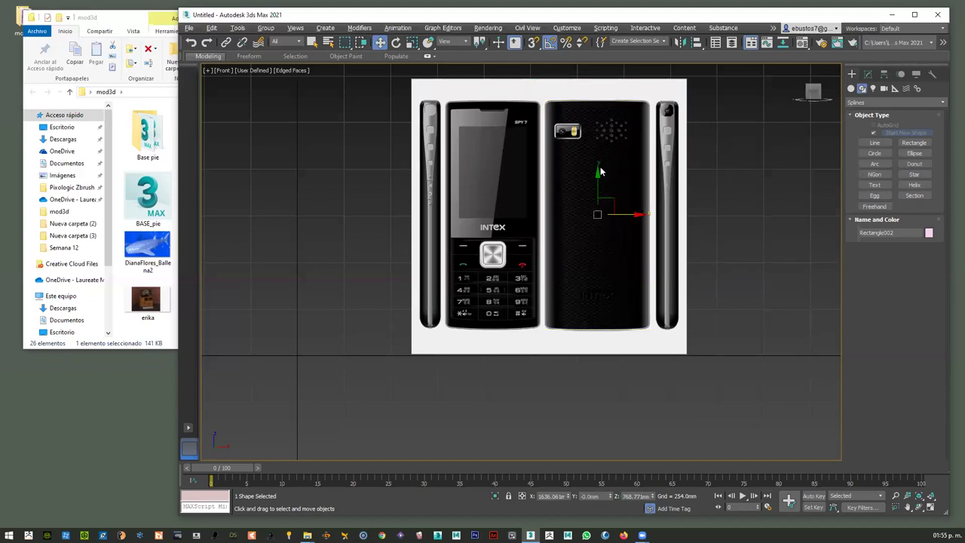
{"action": "left_click_drag", "start_coordinate": [609, 215], "coordinate": [625, 211]}
{"action": "right_click", "coordinate": [624, 211]}
{"action": "left_click", "coordinate": [865, 83]}
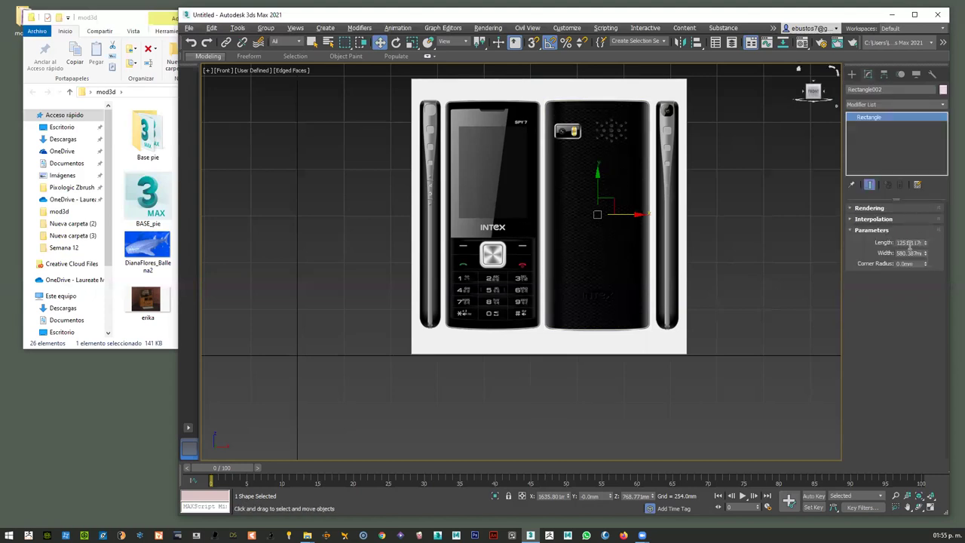
{"action": "double_click", "coordinate": [904, 243]}
{"action": "type", "text": "1250"}
{"action": "key", "text": "Return"}
{"action": "left_click", "coordinate": [908, 253]}
{"action": "left_click_drag", "start_coordinate": [908, 253], "coordinate": [950, 261]}
{"action": "type", "text": "0"}
{"action": "key", "text": "Return"}
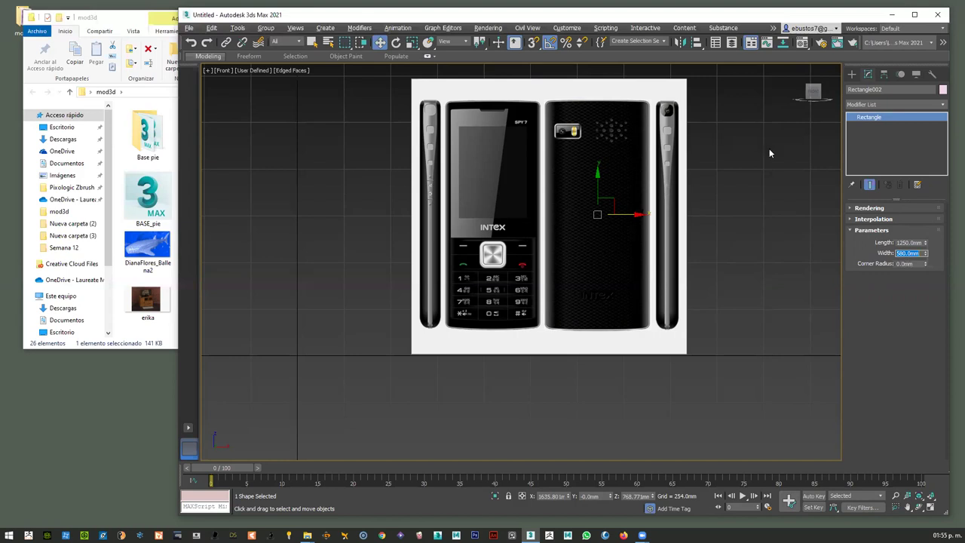
- Reduce the rectangle's width to fit the phone's back outline, trying 575 mm and settling on 570 mm
{"action": "scroll", "coordinate": [634, 133], "scroll_direction": "up", "scroll_amount": 3}
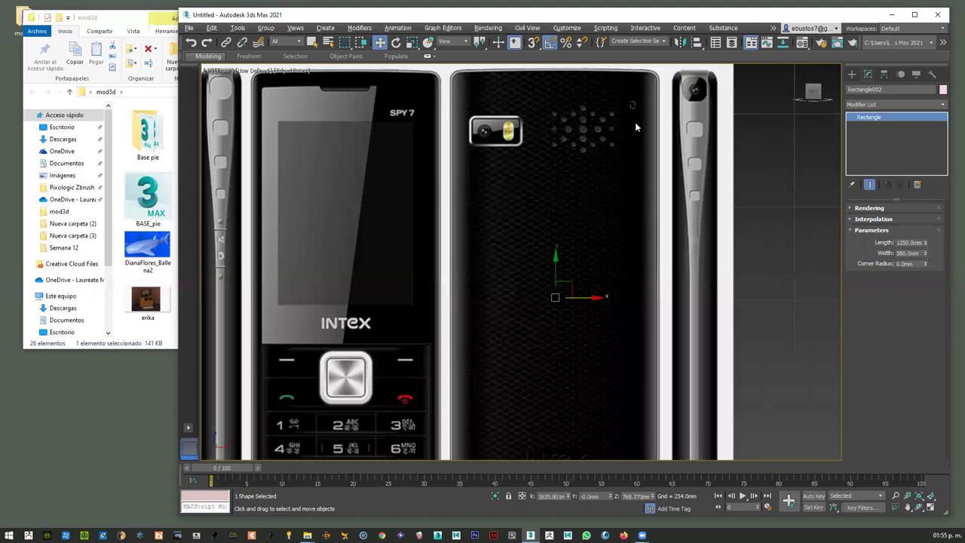
{"action": "left_click", "coordinate": [634, 127]}
{"action": "middle_click_drag", "start_coordinate": [634, 129], "coordinate": [607, 237]}
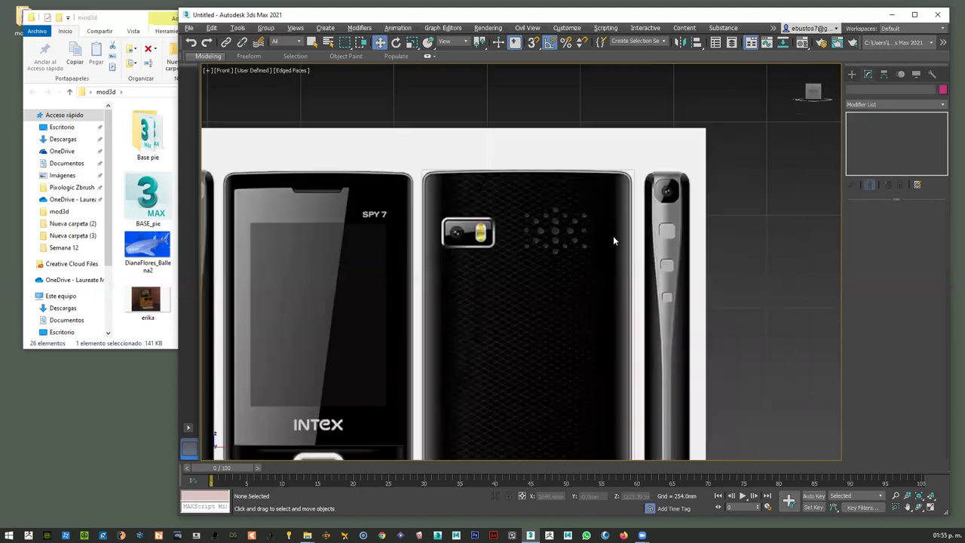
{"action": "scroll", "coordinate": [613, 235], "scroll_direction": "up", "scroll_amount": 2}
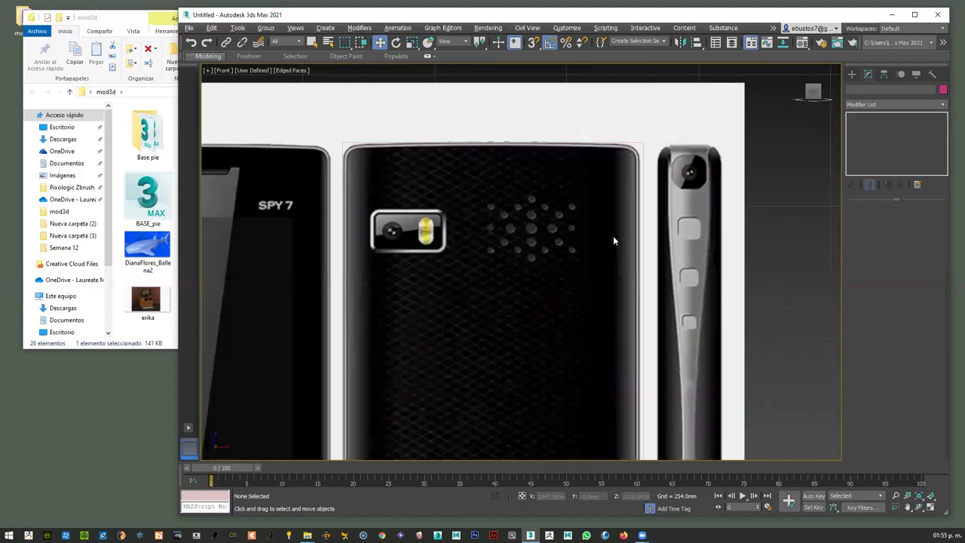
{"action": "left_click", "coordinate": [641, 157]}
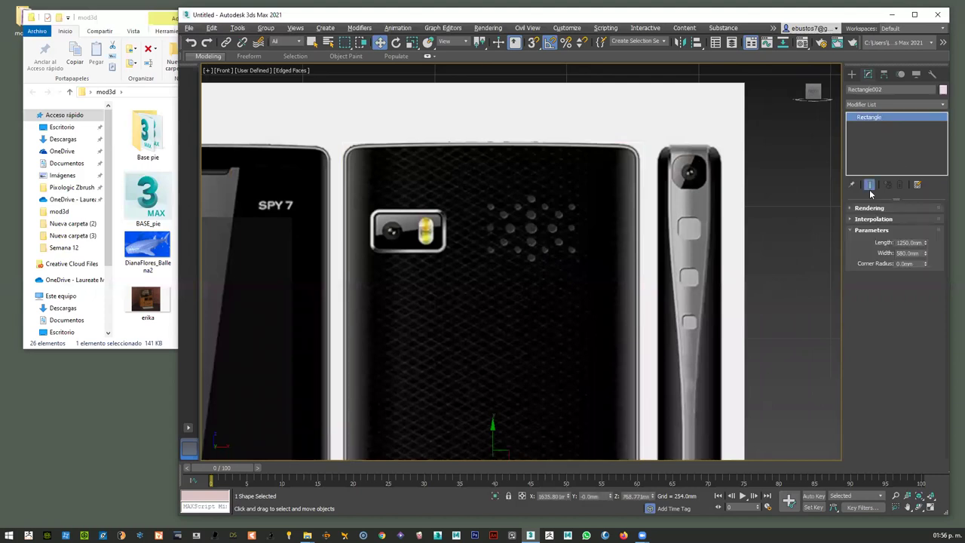
{"action": "left_click", "coordinate": [901, 254]}
{"action": "double_click", "coordinate": [901, 253]}
{"action": "type", "text": "575"}
{"action": "key", "text": "Return"}
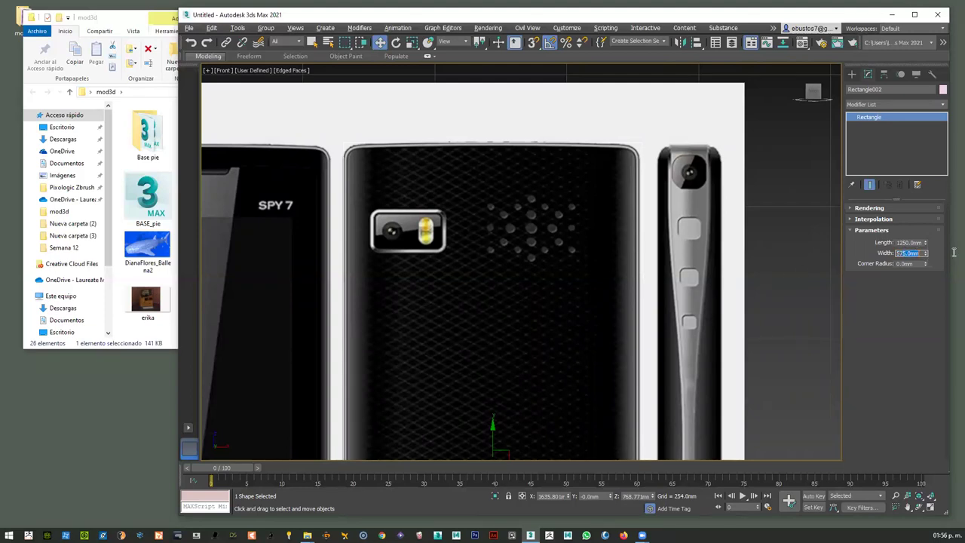
{"action": "type", "text": "570"}
{"action": "key", "text": "Return"}
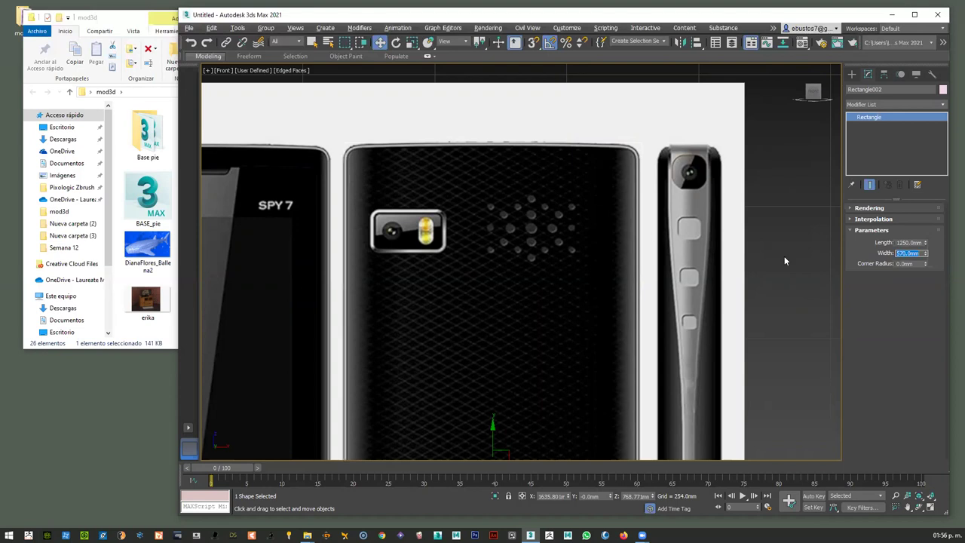
- Move the rectangle slightly along X to about 1630 mm to align it with the phone's back outline
{"action": "scroll", "coordinate": [445, 232], "scroll_direction": "down", "scroll_amount": 3}
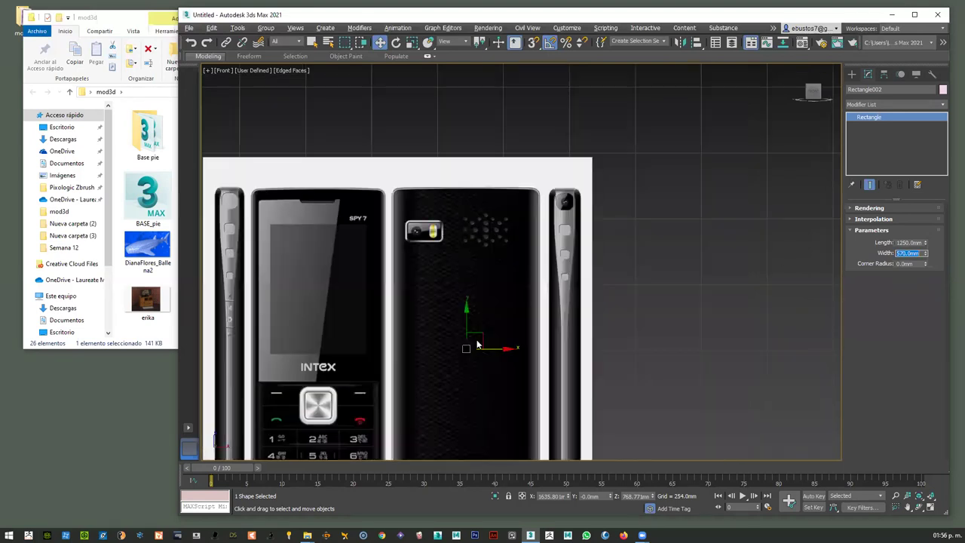
{"action": "left_click_drag", "start_coordinate": [503, 350], "coordinate": [502, 349]}
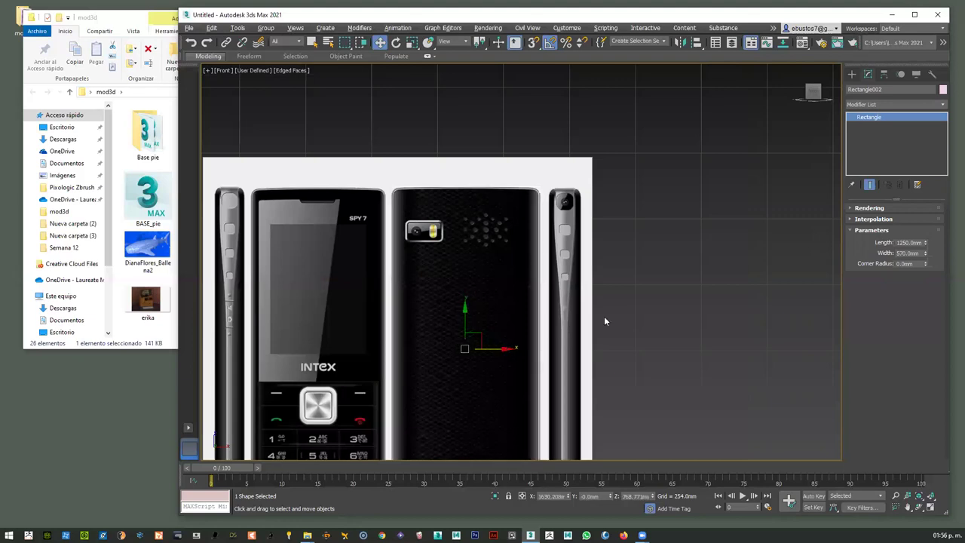
{"action": "scroll", "coordinate": [604, 316], "scroll_direction": "up", "scroll_amount": 6}
{"action": "scroll", "coordinate": [604, 316], "scroll_direction": "down", "scroll_amount": 4}
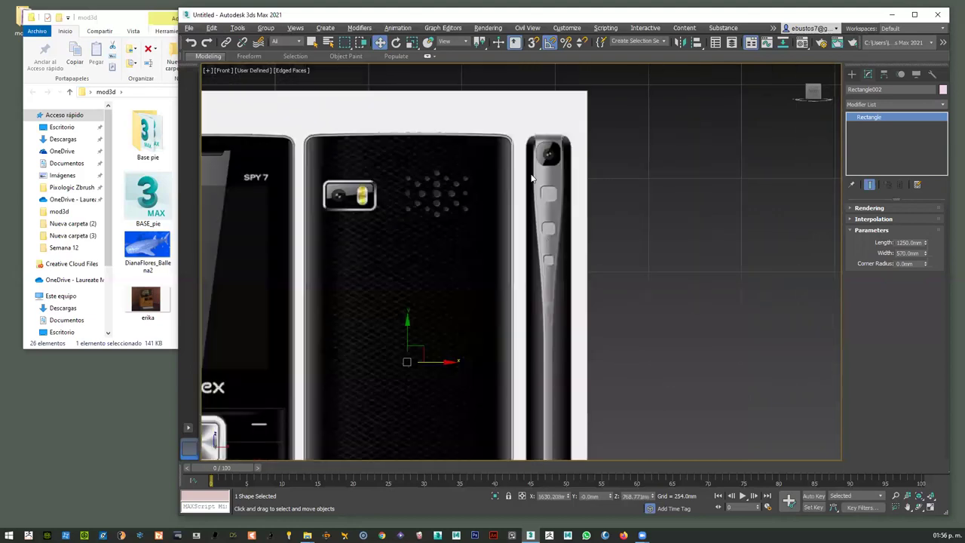
{"action": "middle_click_drag", "start_coordinate": [484, 128], "coordinate": [525, 149], "text": "alt"}
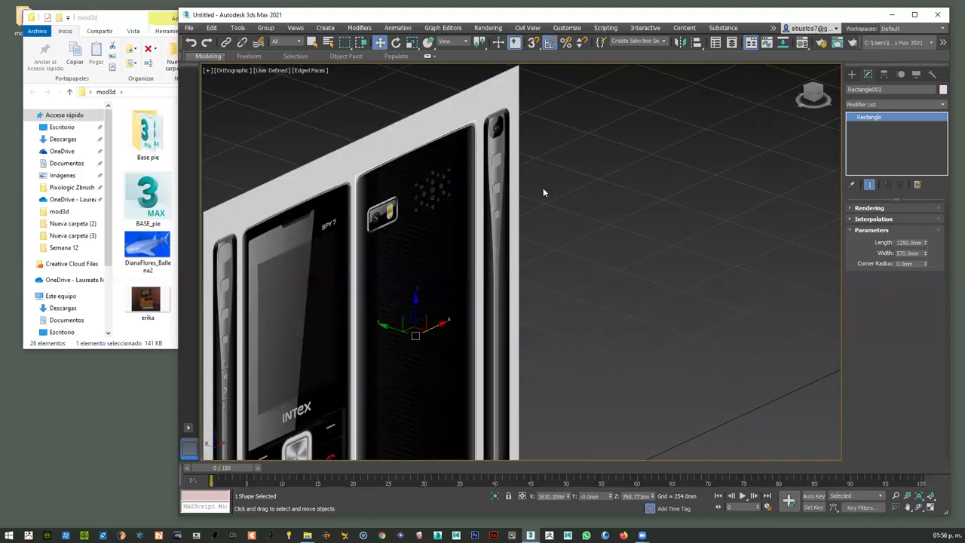
- Round the rectangle's corners to match the phone's back outline in the front view, setting the corner radius to 35 mm
{"action": "key", "text": "f"}
{"action": "scroll", "coordinate": [597, 199], "scroll_direction": "up", "scroll_amount": 5}
{"action": "scroll", "coordinate": [597, 199], "scroll_direction": "down", "scroll_amount": 2}
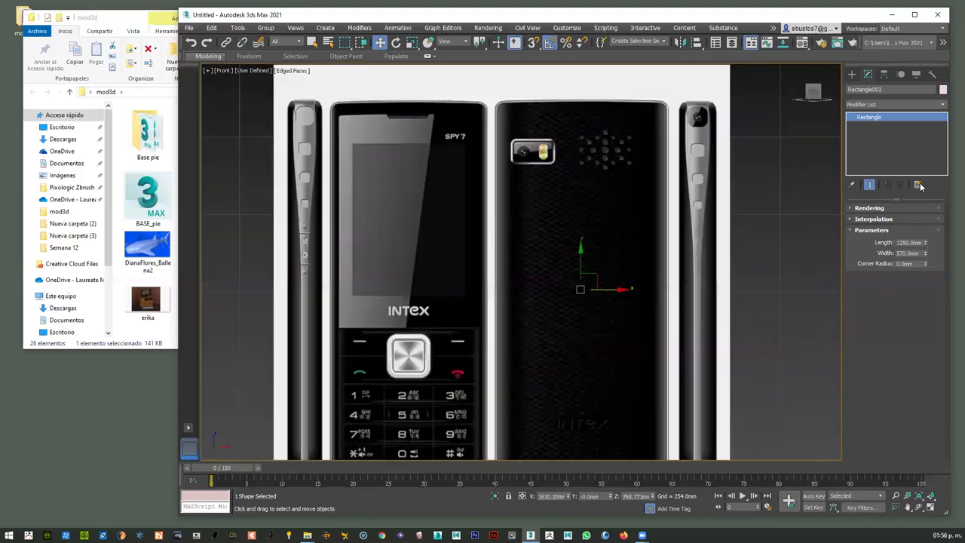
{"action": "scroll", "coordinate": [639, 136], "scroll_direction": "up", "scroll_amount": 2}
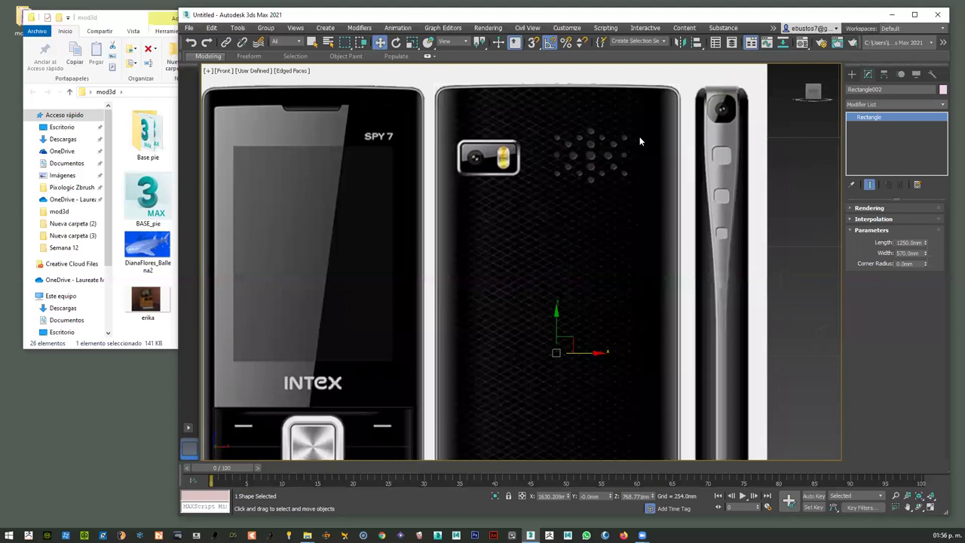
{"action": "scroll", "coordinate": [640, 136], "scroll_direction": "up", "scroll_amount": 4}
{"action": "middle_click_drag", "start_coordinate": [640, 136], "coordinate": [599, 278]}
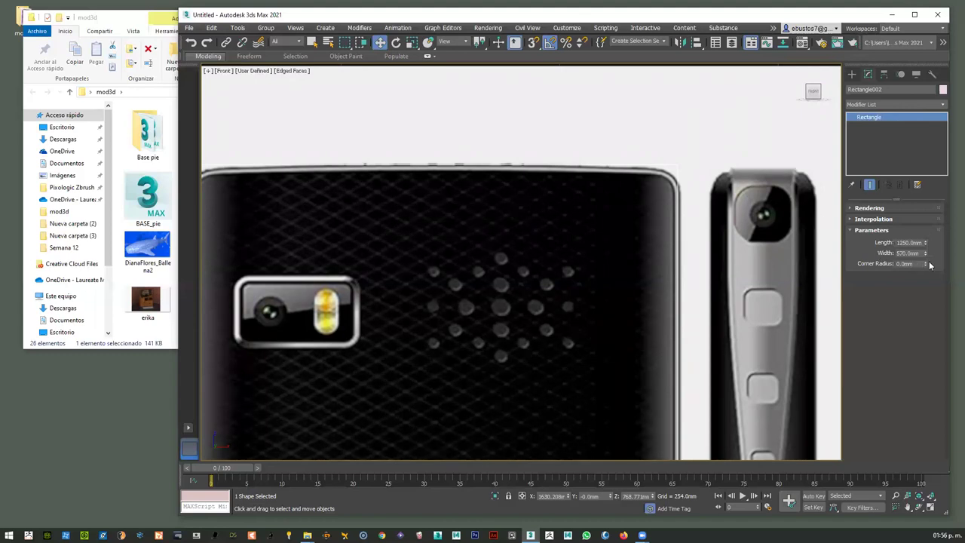
{"action": "left_click_drag", "start_coordinate": [926, 264], "coordinate": [928, 198]}
{"action": "left_click", "coordinate": [900, 263]}
{"action": "left_click_drag", "start_coordinate": [901, 263], "coordinate": [939, 265]}
{"action": "type", "text": "35"}
{"action": "key", "text": "Return"}
- Add an Extrude modifier to the rectangle and move the body along X beside the reference image, to about 2551 mm
{"action": "scroll", "coordinate": [620, 234], "scroll_direction": "down", "scroll_amount": 5}
{"action": "scroll", "coordinate": [616, 271], "scroll_direction": "down", "scroll_amount": 2}
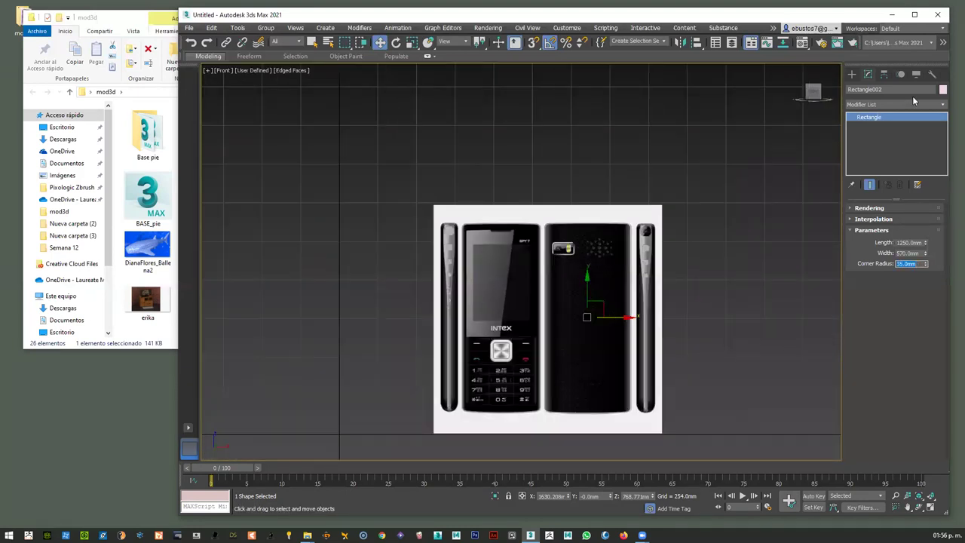
{"action": "left_click", "coordinate": [938, 104]}
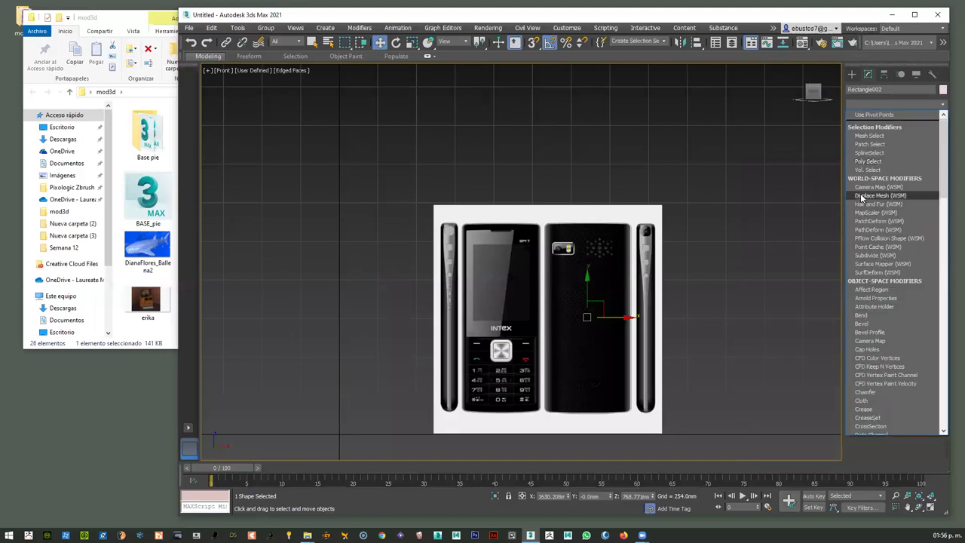
{"action": "type", "text": "edit poly"}
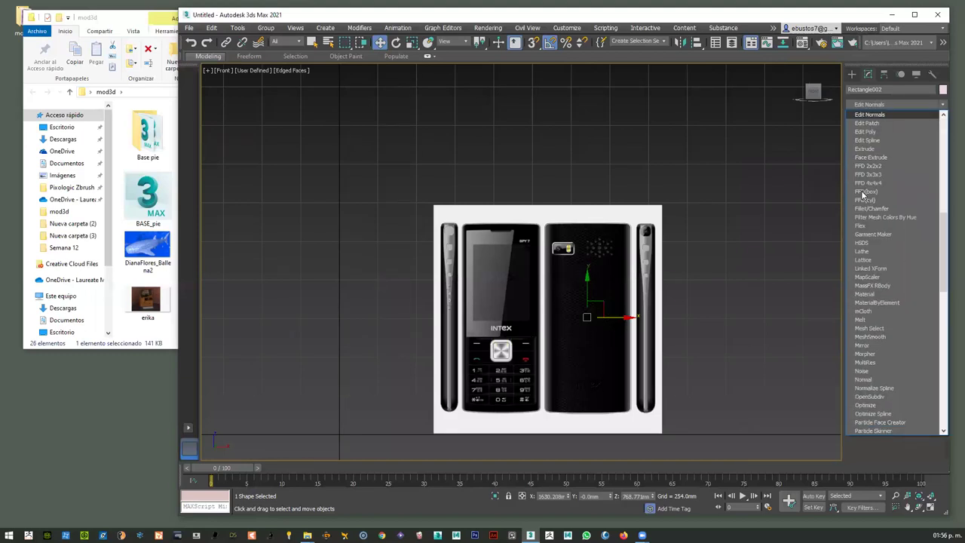
{"action": "type", "text": "extrude"}
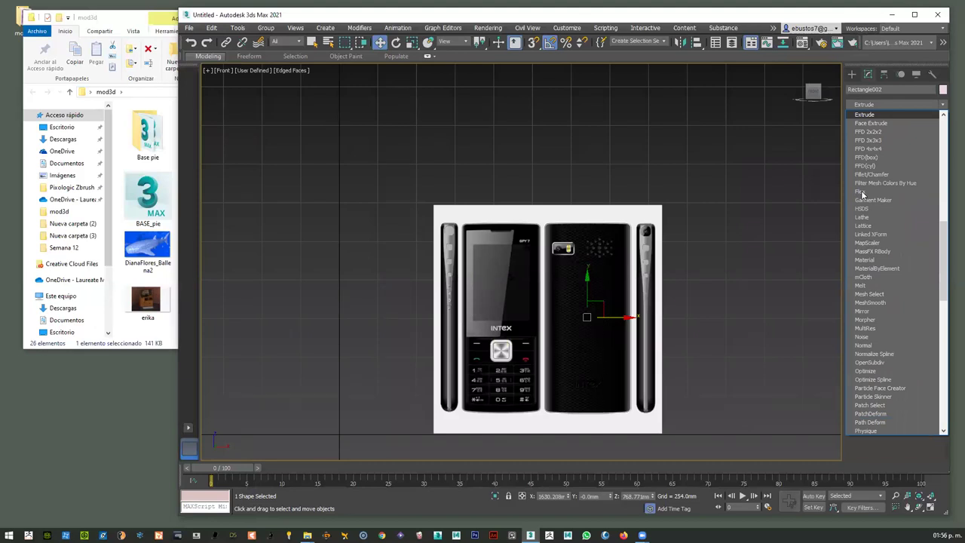
{"action": "key", "text": "Return"}
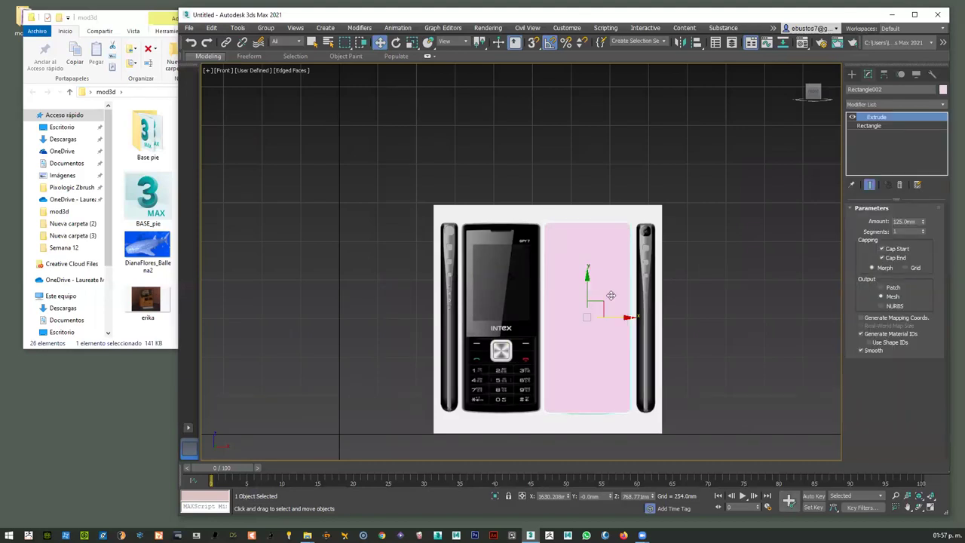
{"action": "left_click_drag", "start_coordinate": [608, 316], "coordinate": [736, 311]}
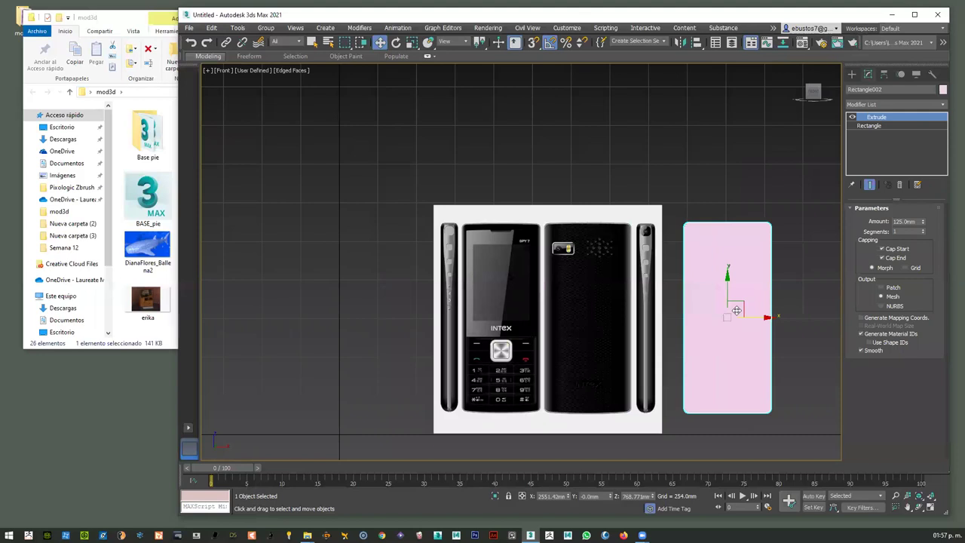
- Rotate the extruded body 90 degrees about its vertical axis so its thin side faces the front view
{"action": "left_click", "coordinate": [550, 43]}
{"action": "key", "text": "e"}
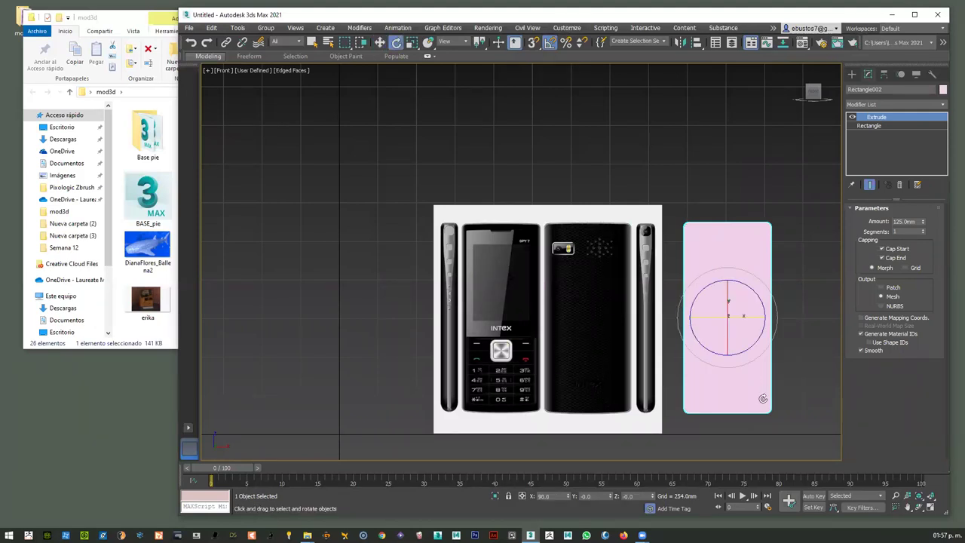
{"action": "left_click_drag", "start_coordinate": [704, 313], "coordinate": [739, 326]}
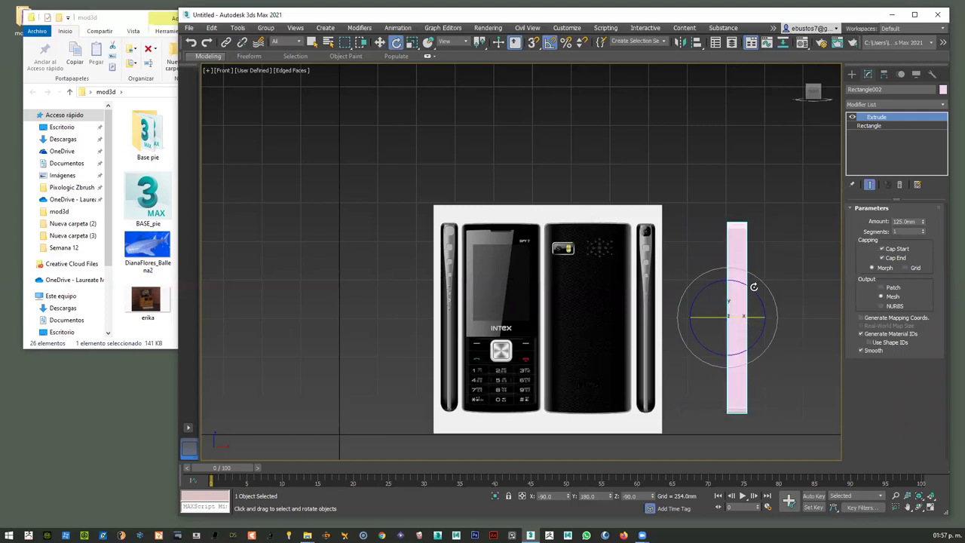
- Set the body's extrusion amount to 0 mm
{"action": "left_click", "coordinate": [899, 221]}
{"action": "key", "text": "BackSpace"}
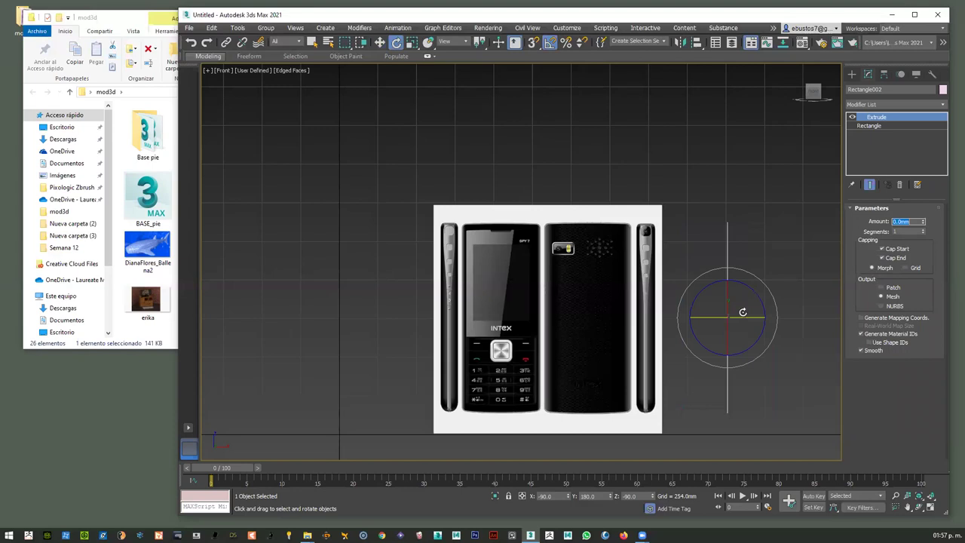
{"action": "type", "text": "0"}
{"action": "key", "text": "Return"}
- Move the flattened body along X to about 2076 mm, onto the outer edge of the phone's side view beside the back view
{"action": "left_click", "coordinate": [782, 237]}
{"action": "left_click", "coordinate": [727, 277]}
{"action": "key", "text": "w"}
{"action": "left_click_drag", "start_coordinate": [748, 318], "coordinate": [677, 307]}
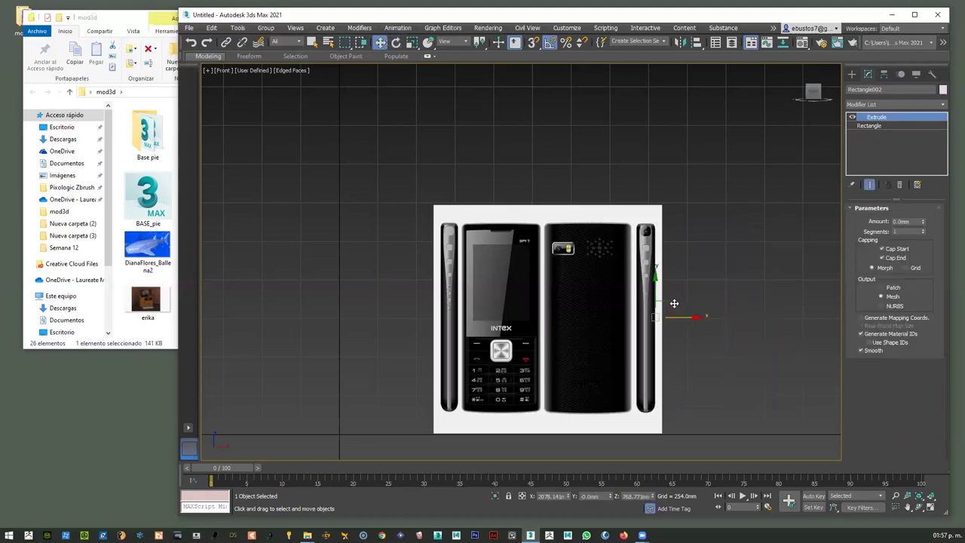
{"action": "scroll", "coordinate": [643, 302], "scroll_direction": "up", "scroll_amount": 4}
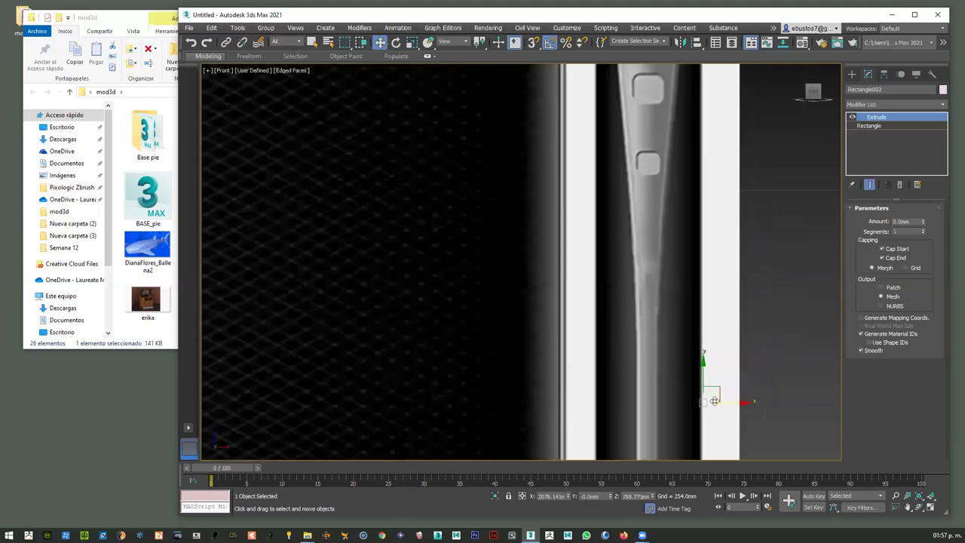
{"action": "left_click_drag", "start_coordinate": [721, 401], "coordinate": [719, 400]}
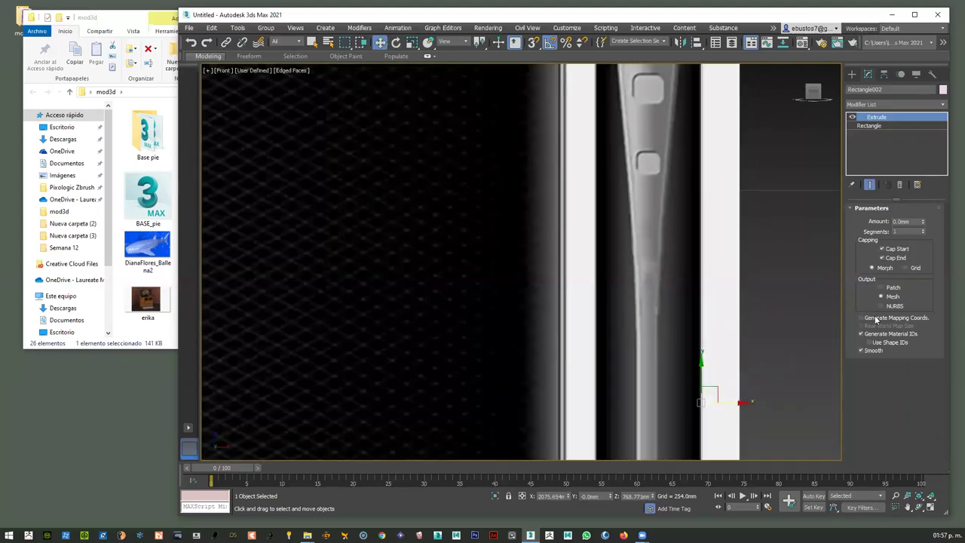
- Fit the extrusion amount to the side view's thickness, trying -127 mm and settling on 125 mm
{"action": "left_click_drag", "start_coordinate": [922, 221], "coordinate": [918, 221]}
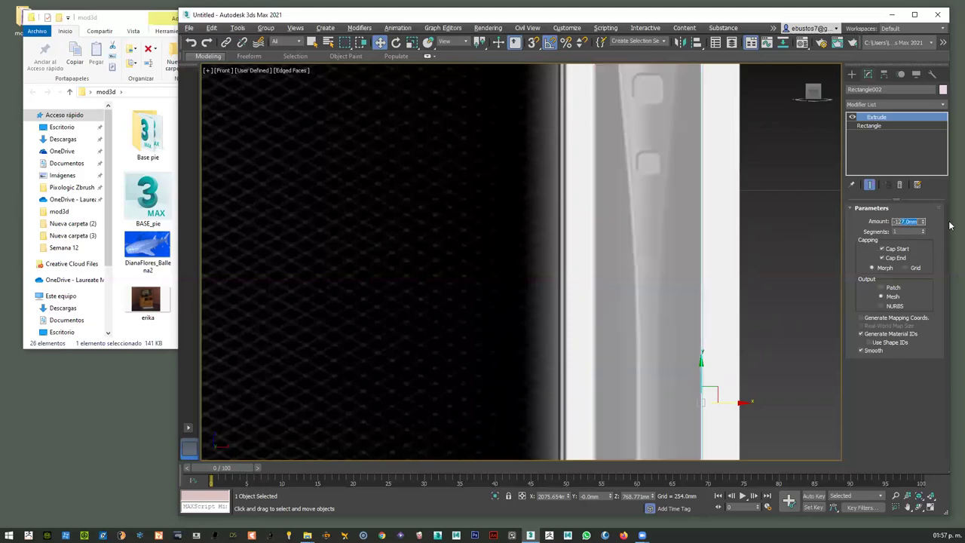
{"action": "type", "text": "-125"}
{"action": "key", "text": "Return"}
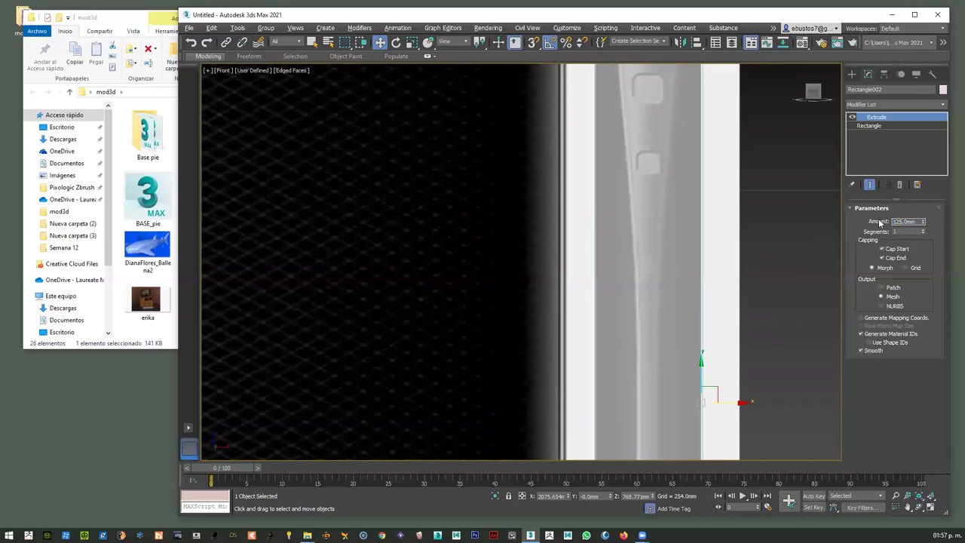
{"action": "scroll", "coordinate": [801, 224], "scroll_direction": "down", "scroll_amount": 5}
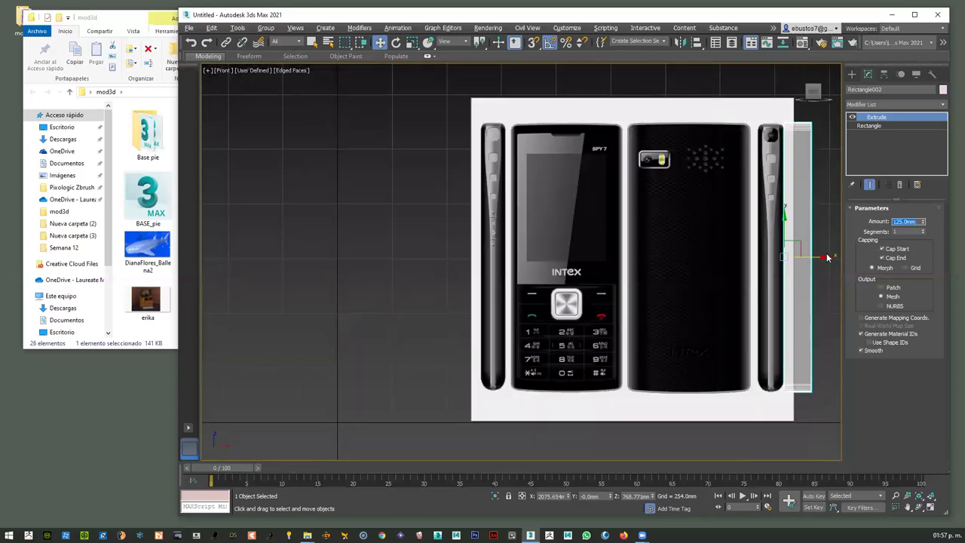
- Move the extruded body along X to the other side of the reference image, at about 102 mm
{"action": "left_click_drag", "start_coordinate": [788, 247], "coordinate": [803, 243]}
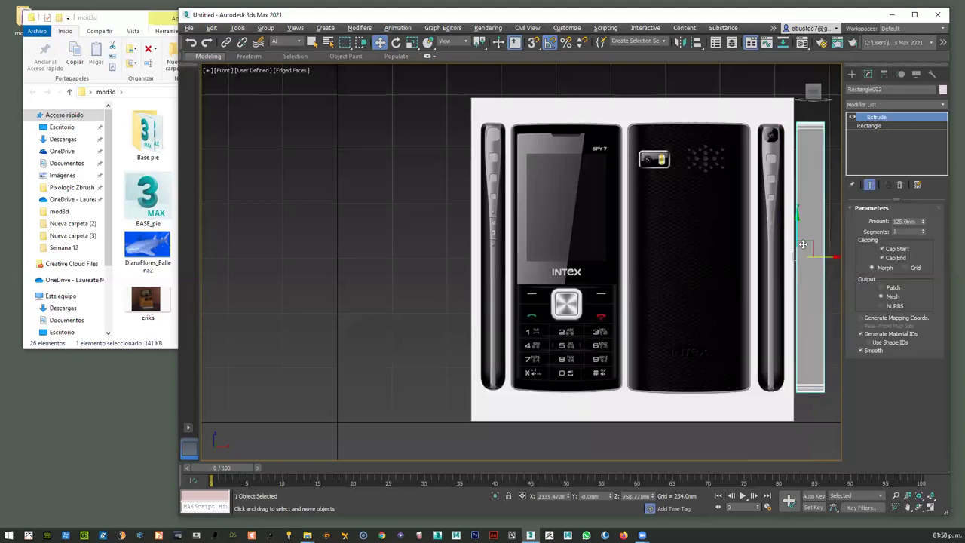
{"action": "scroll", "coordinate": [755, 236], "scroll_direction": "down", "scroll_amount": 4}
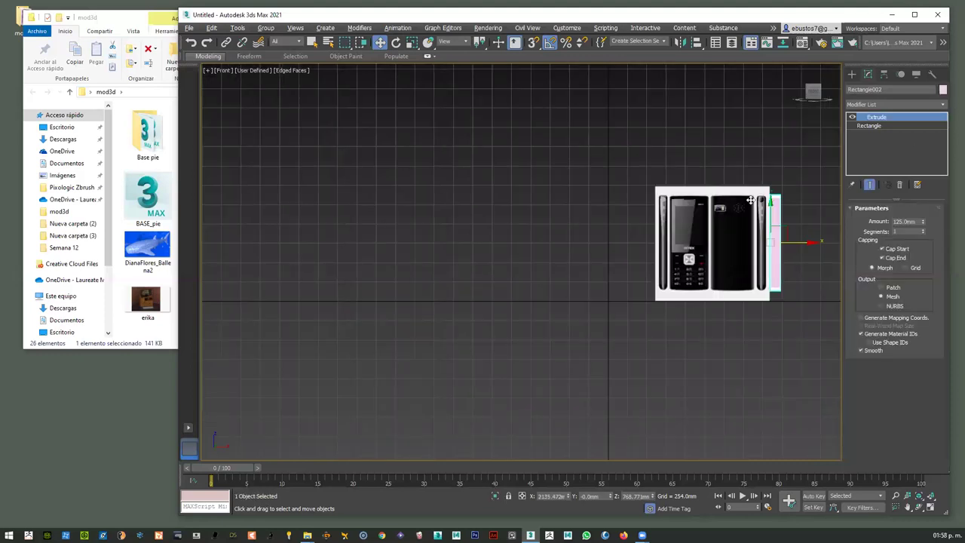
{"action": "scroll", "coordinate": [724, 248], "scroll_direction": "up", "scroll_amount": 4}
{"action": "scroll", "coordinate": [724, 248], "scroll_direction": "down", "scroll_amount": 2}
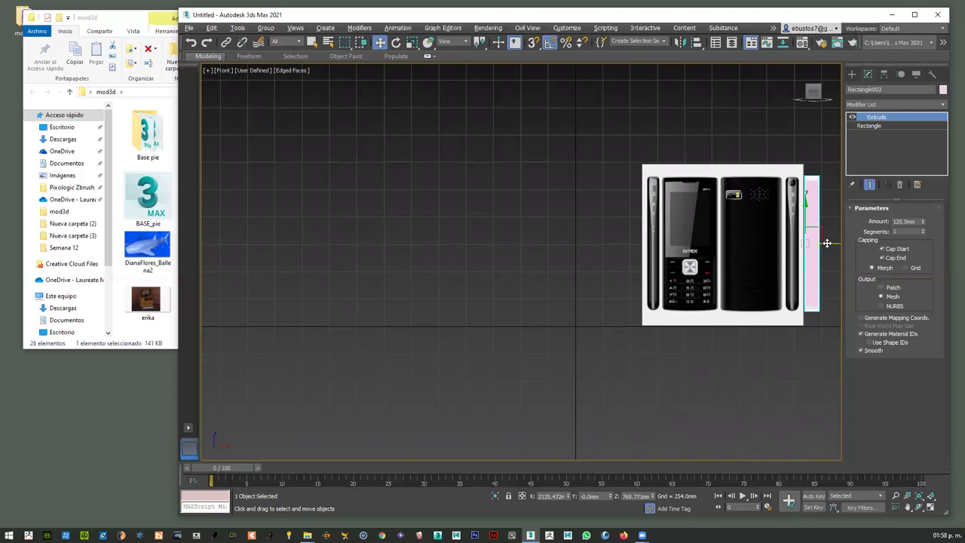
{"action": "left_click_drag", "start_coordinate": [827, 243], "coordinate": [610, 230]}
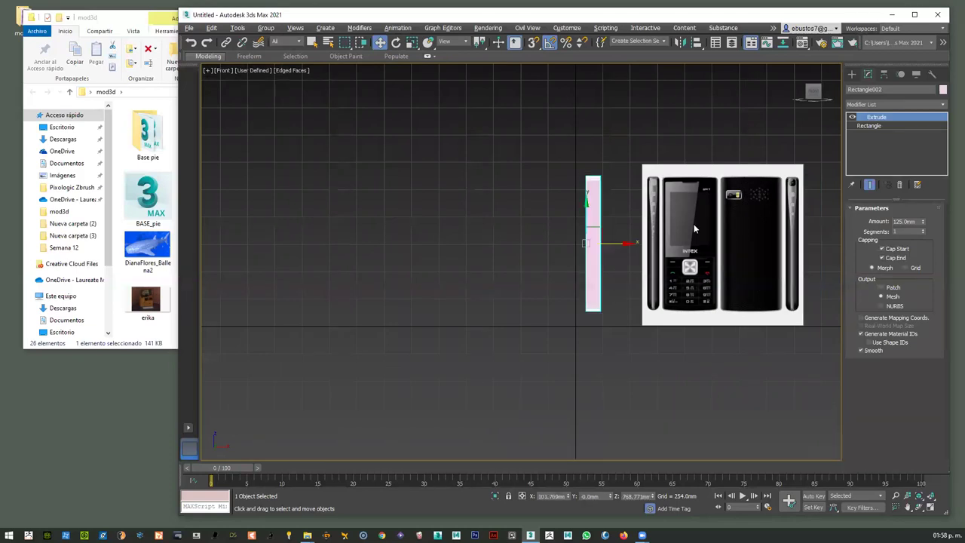
- Adjust the body's X rotation, trying 0 and settling on 90 degrees
{"action": "key", "text": "e"}
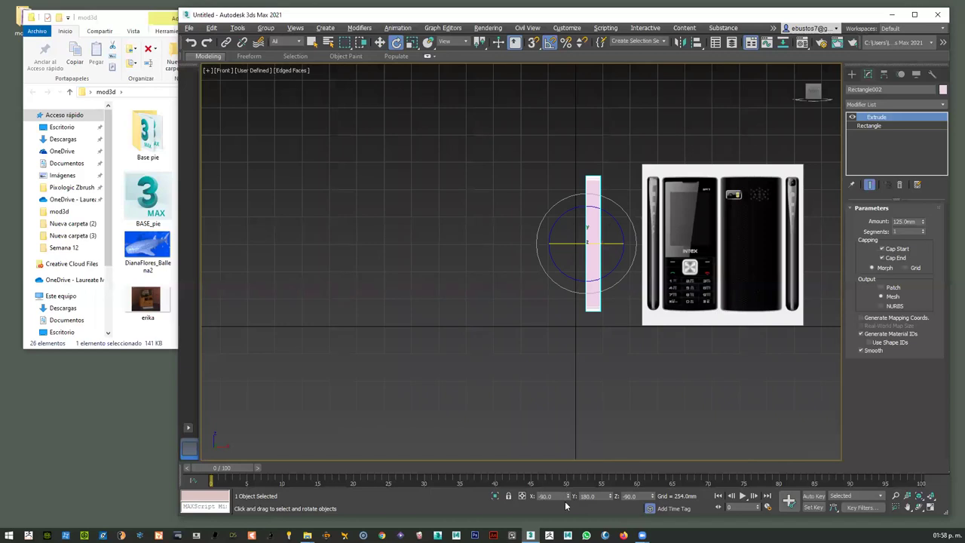
{"action": "type", "text": "0"}
{"action": "key", "text": "Return"}
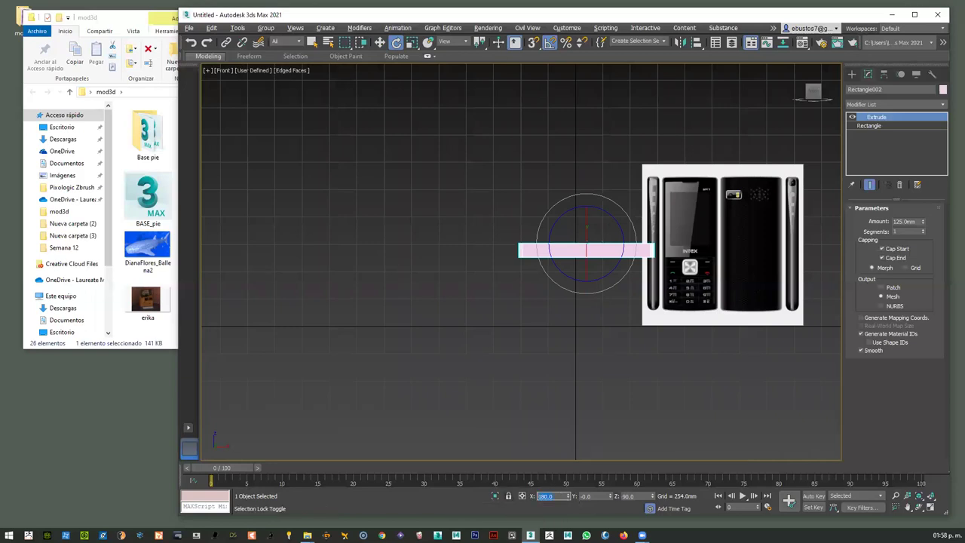
{"action": "type", "text": "90"}
{"action": "key", "text": "Return"}
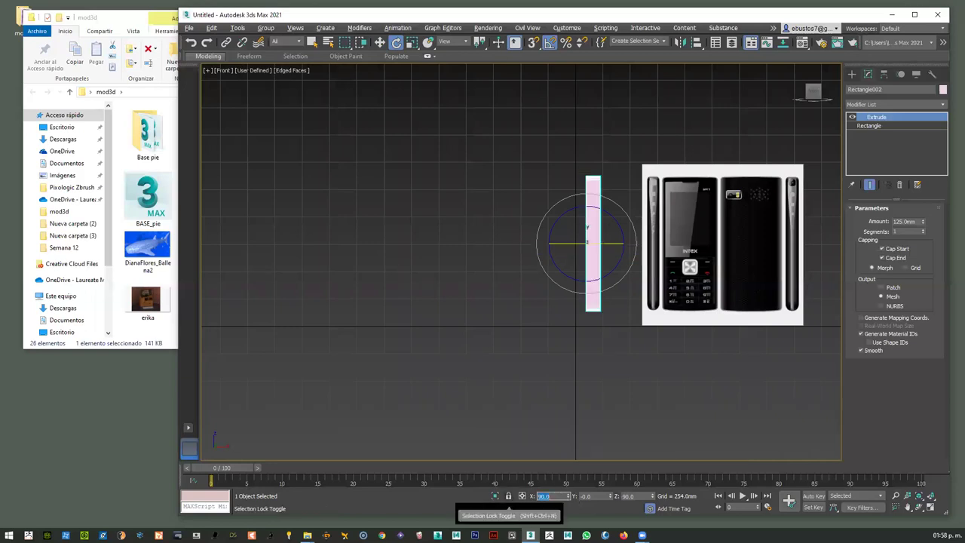
- Try rotating the body 25 degrees about its vertical axis and undo the rotation
{"action": "left_click_drag", "start_coordinate": [616, 242], "coordinate": [602, 240]}
{"action": "left_click", "coordinate": [595, 497]}
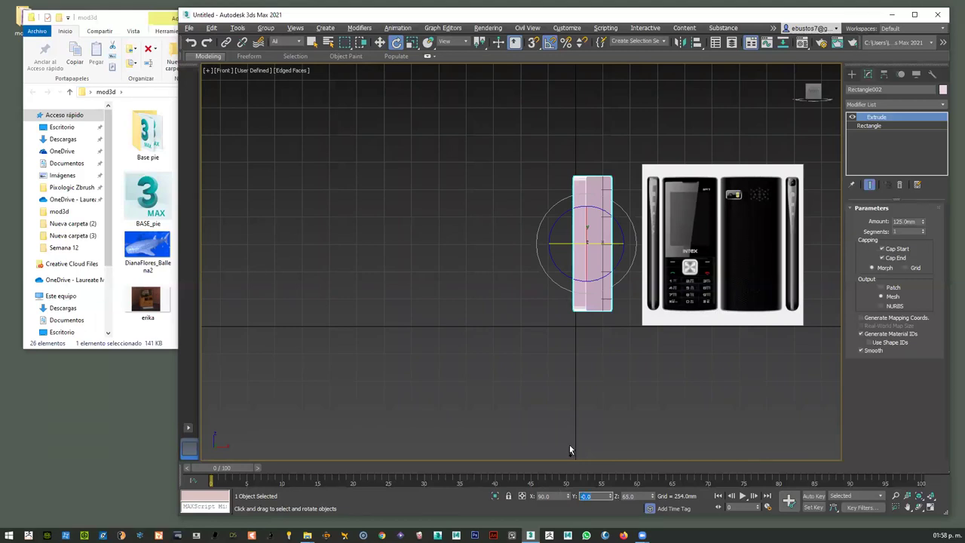
{"action": "left_click", "coordinate": [606, 370]}
{"action": "key", "text": "ctrl+z"}
{"action": "key", "text": "ctrl+z"}
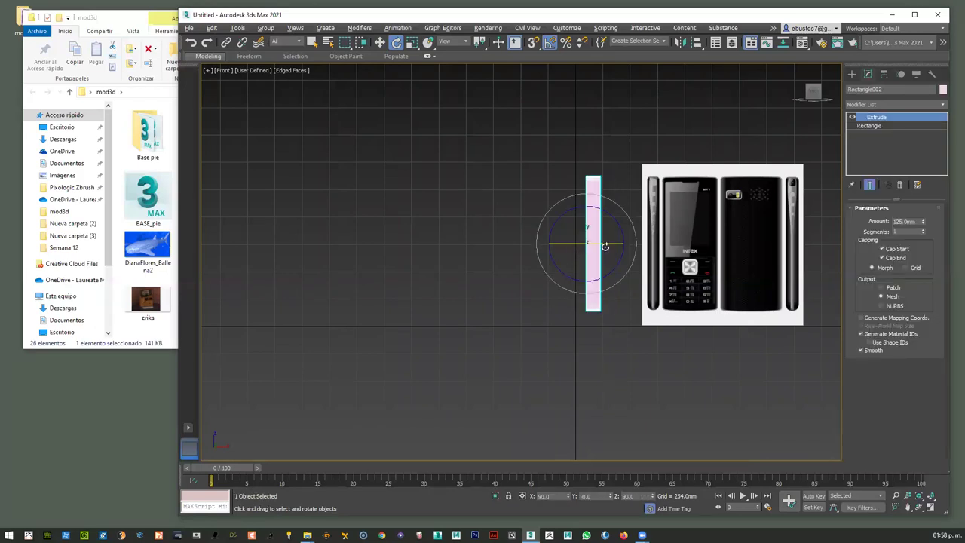
- Rotate the body 90 degrees about its vertical axis so its broad face faces the front view, and keep it selected
{"action": "left_click_drag", "start_coordinate": [610, 244], "coordinate": [571, 240]}
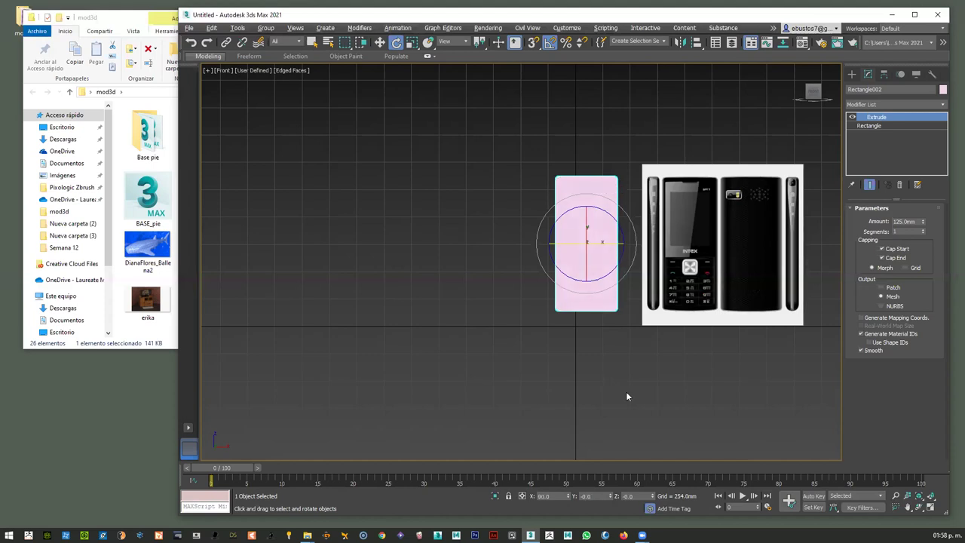
{"action": "left_click", "coordinate": [631, 404]}
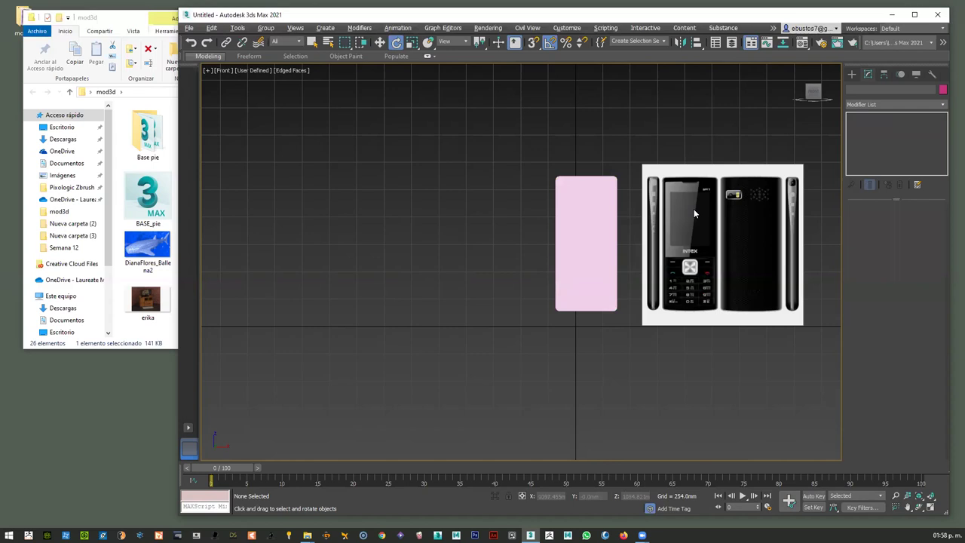
{"action": "left_click", "coordinate": [599, 213]}
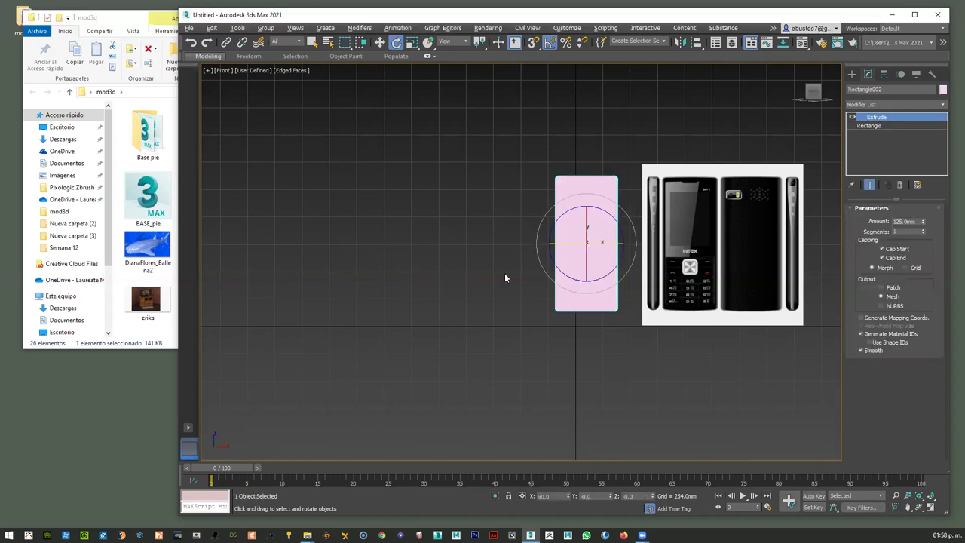
- Collapse the body's entire modifier stack and accept losing its creation parameters
{"action": "left_click", "coordinate": [892, 118]}
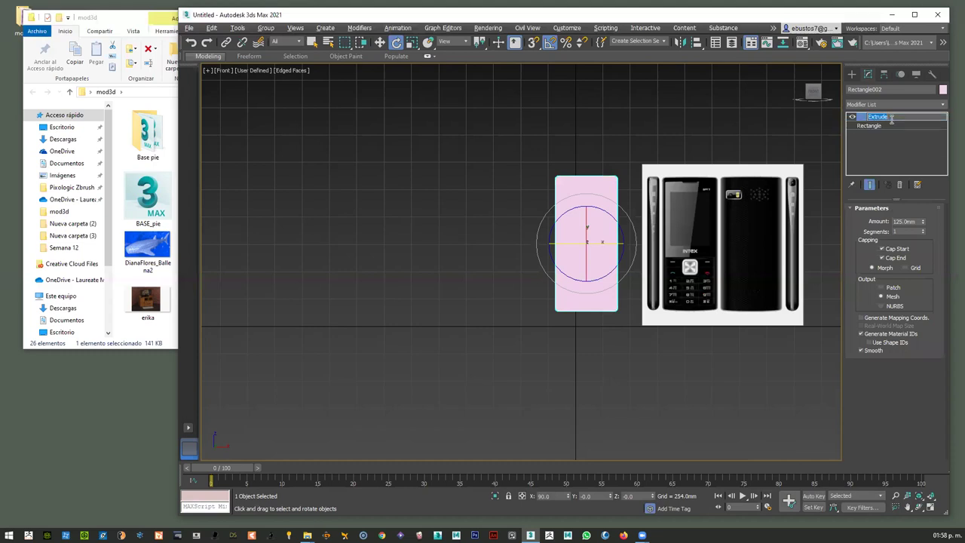
{"action": "right_click", "coordinate": [864, 118]}
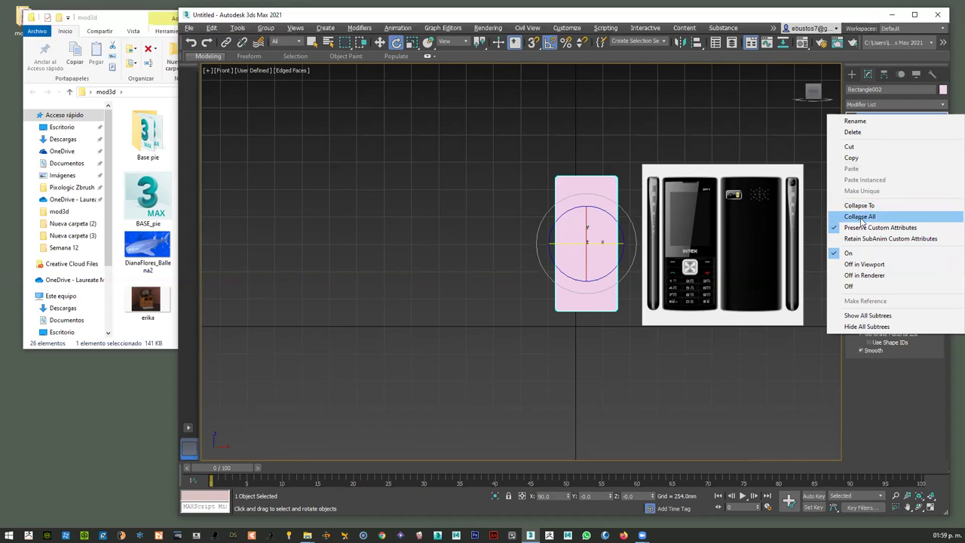
{"action": "left_click", "coordinate": [861, 218]}
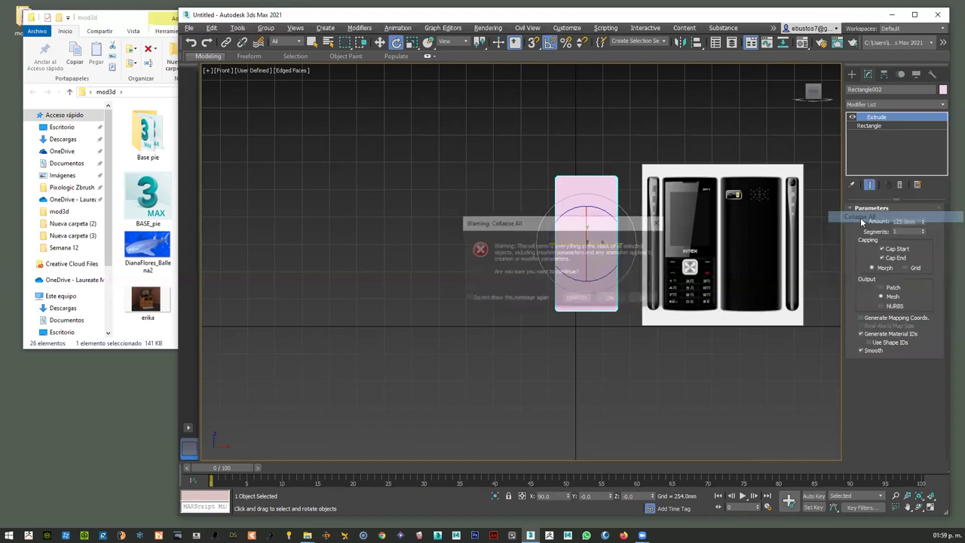
{"action": "left_click", "coordinate": [610, 298]}
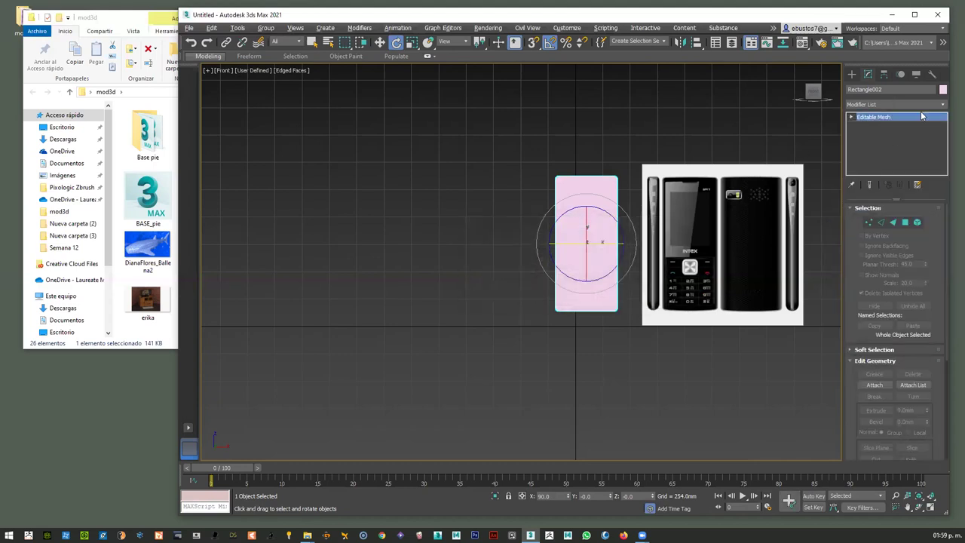
- Convert the phone body from an editable mesh to an Editable Poly
{"action": "right_click", "coordinate": [873, 115]}
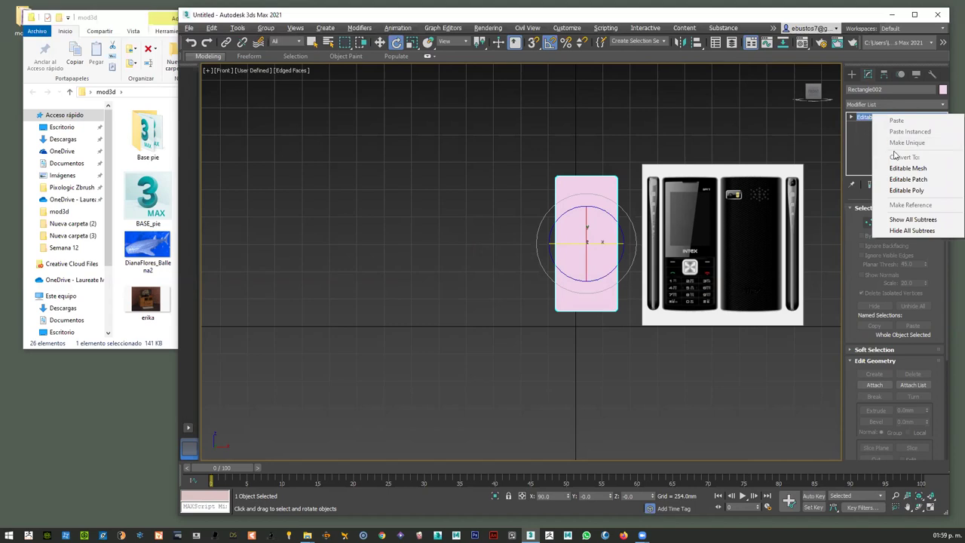
{"action": "left_click", "coordinate": [863, 127]}
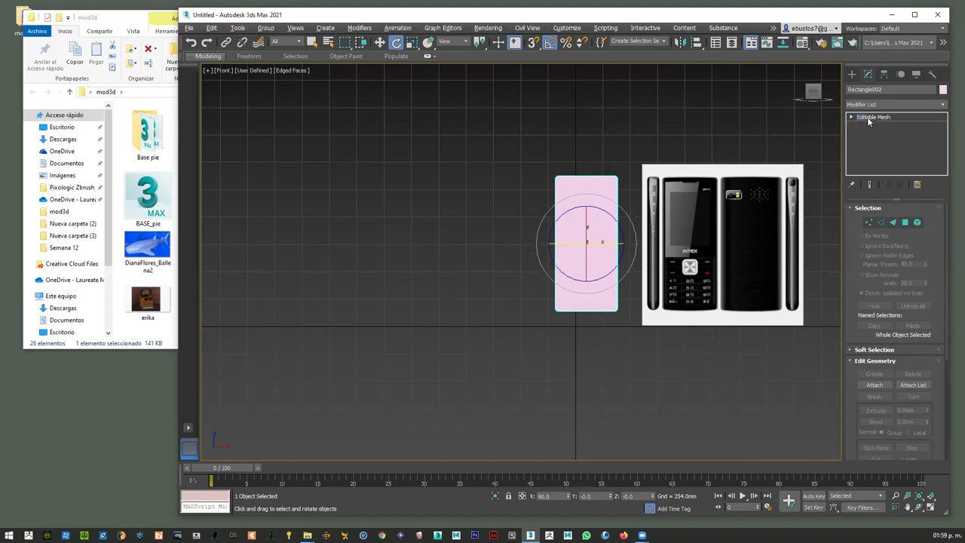
{"action": "right_click", "coordinate": [869, 119]}
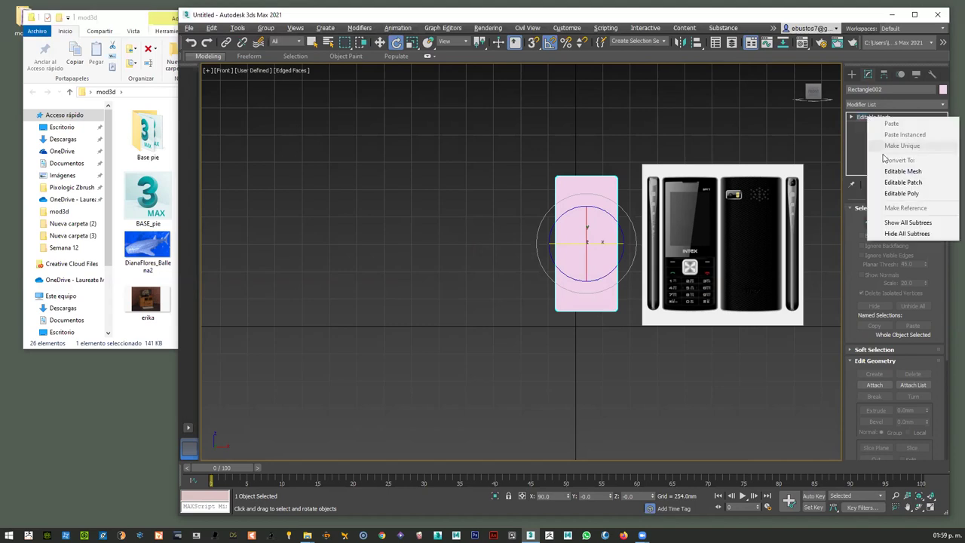
{"action": "left_click", "coordinate": [899, 194]}
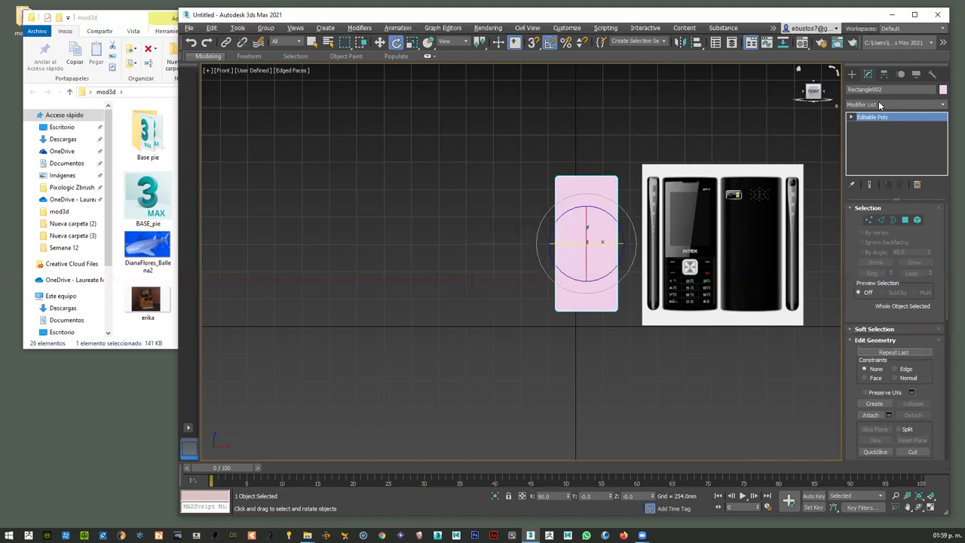
- Change the body's object color to blue-violet from the 3ds Max palette and deselect the body
{"action": "left_click", "coordinate": [943, 104]}
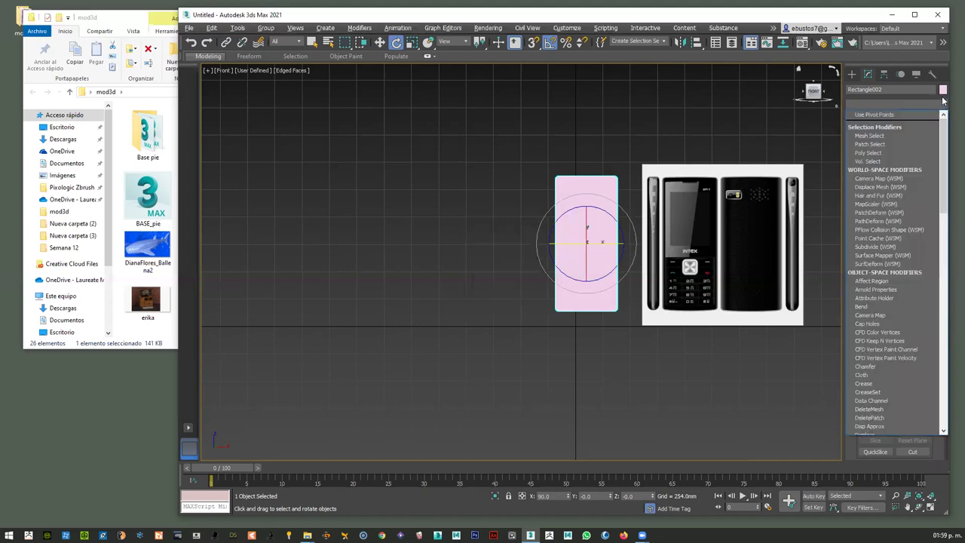
{"action": "left_click", "coordinate": [944, 92]}
{"action": "left_click", "coordinate": [944, 90]}
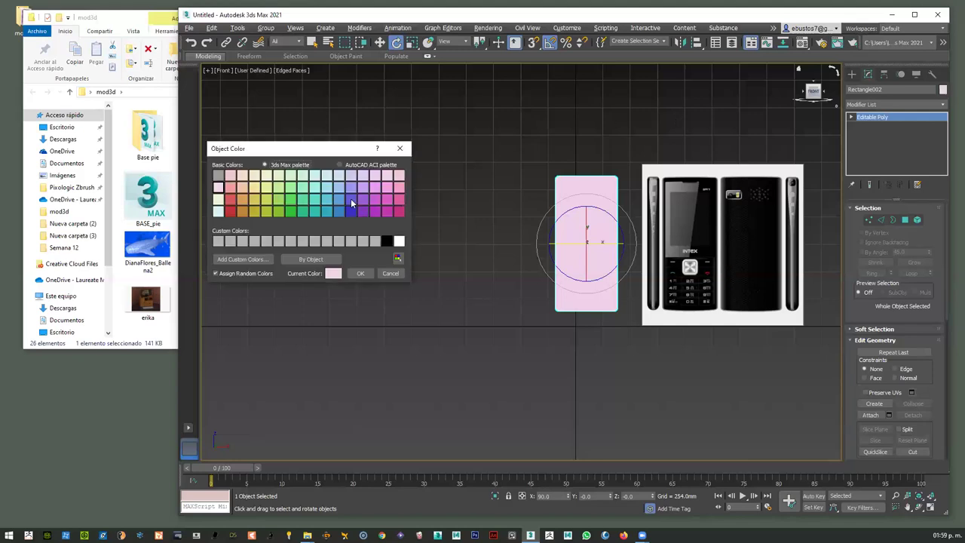
{"action": "left_click", "coordinate": [364, 198]}
{"action": "left_click", "coordinate": [351, 199]}
{"action": "left_click", "coordinate": [365, 274]}
{"action": "left_click", "coordinate": [685, 140]}
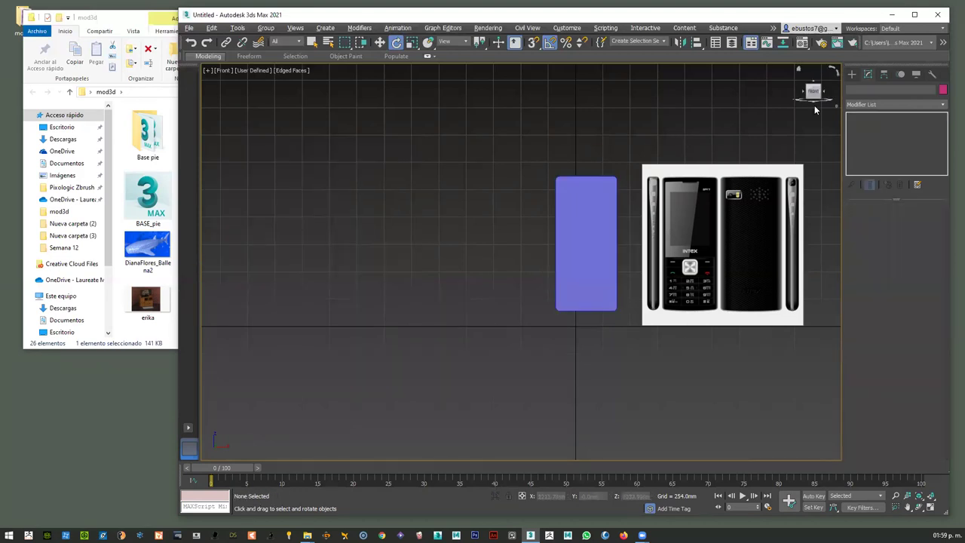
- Select the phone body and apply an Unwrap UVW modifier to it
{"action": "left_click", "coordinate": [597, 180]}
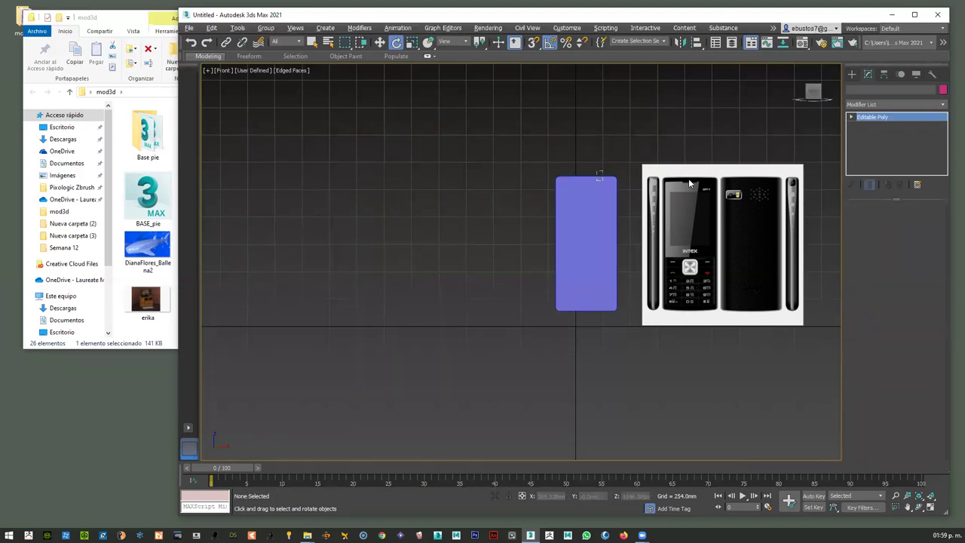
{"action": "left_click", "coordinate": [943, 105]}
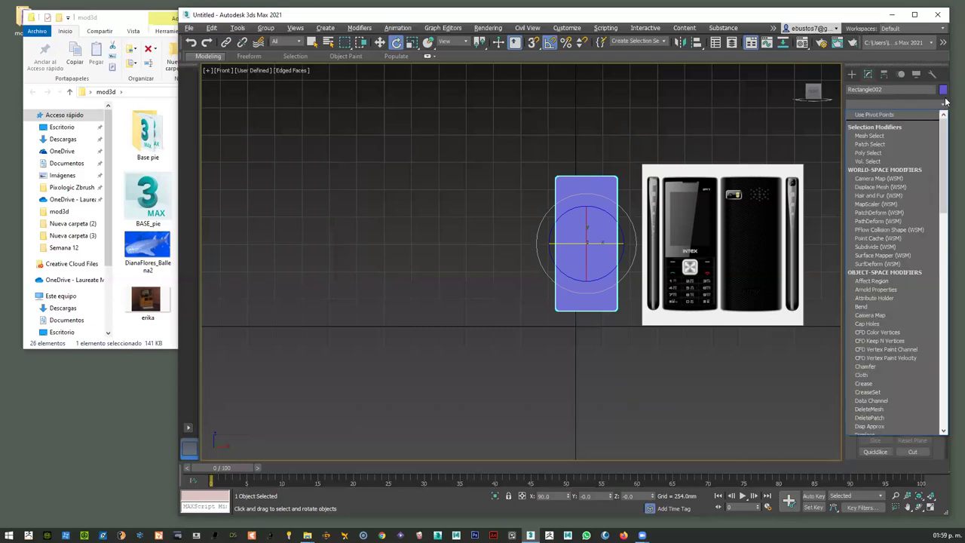
{"action": "key", "text": "u"}
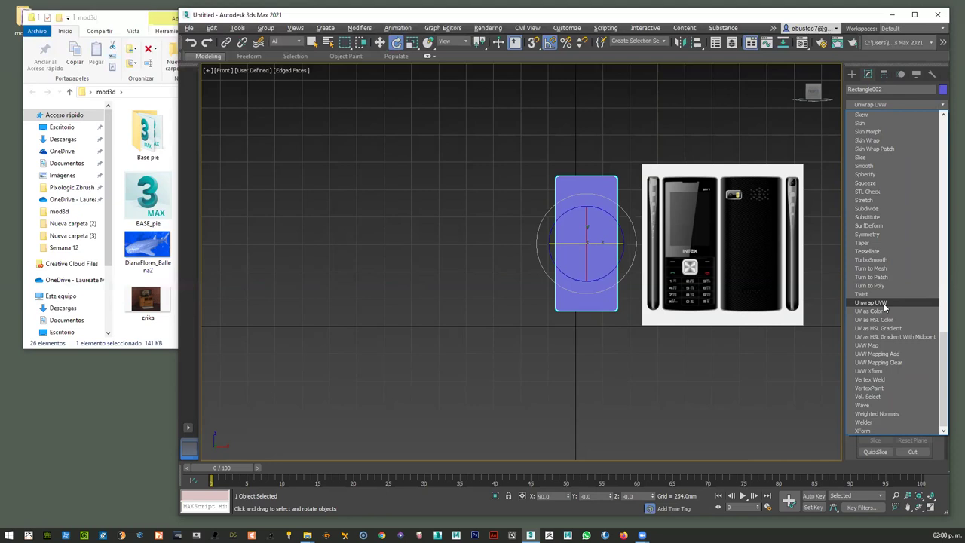
{"action": "left_click", "coordinate": [885, 305]}
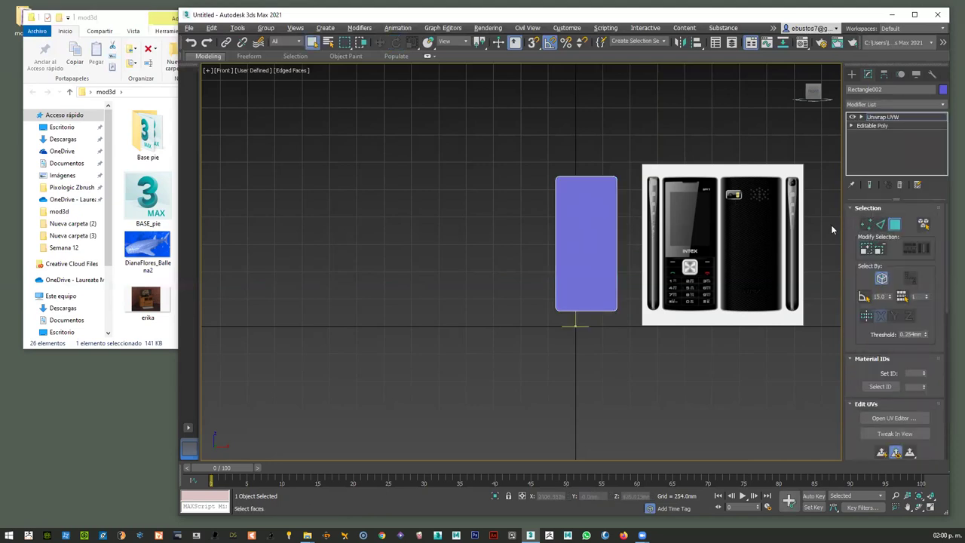
- Show the scene in perspective, zoomed out to include the whole phone body, and reselect the body
{"action": "left_click", "coordinate": [896, 226]}
{"action": "left_click_drag", "start_coordinate": [535, 143], "coordinate": [630, 338]}
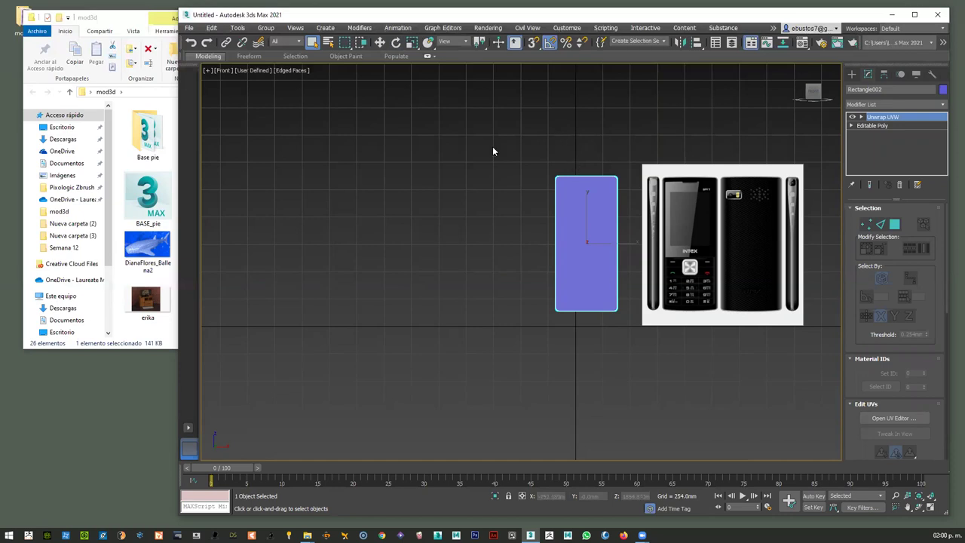
{"action": "key", "text": "p"}
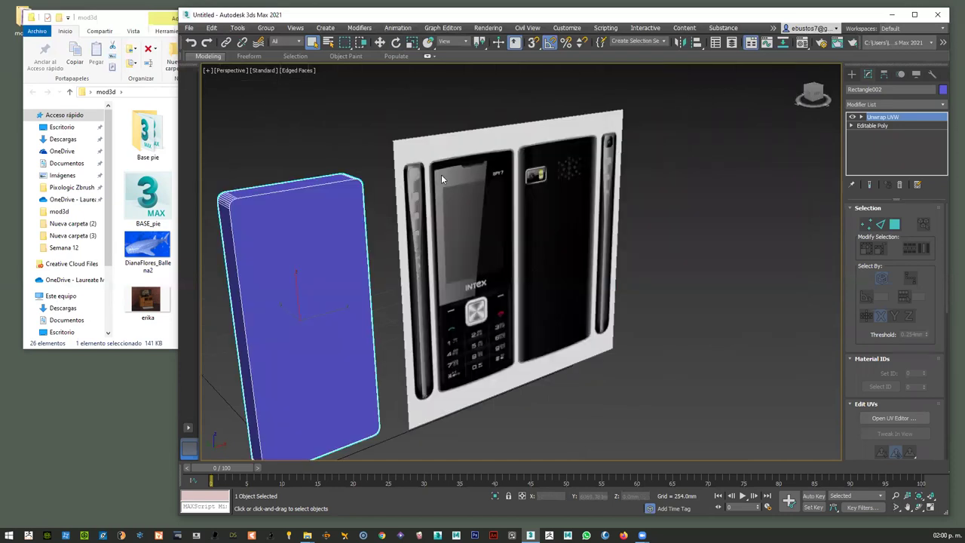
{"action": "scroll", "coordinate": [442, 181], "scroll_direction": "down", "scroll_amount": 5}
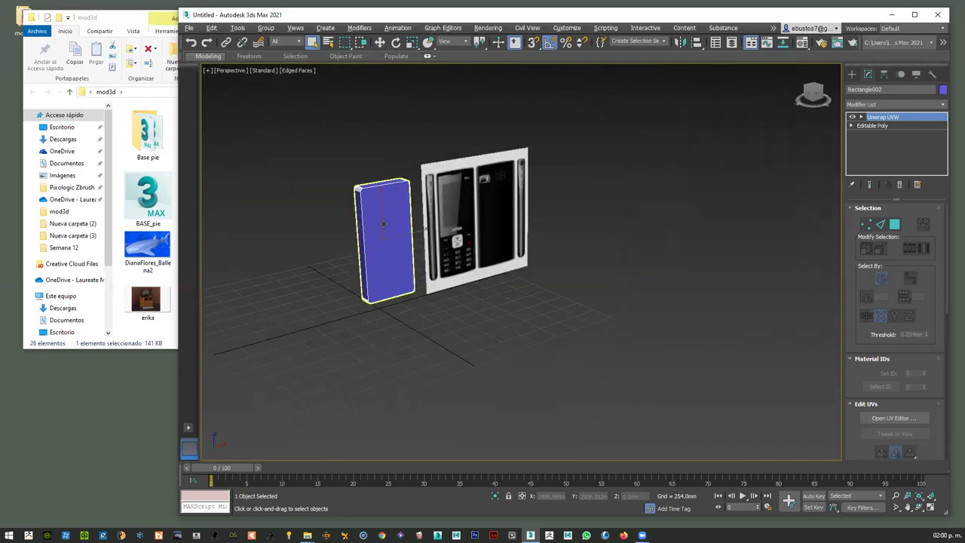
{"action": "left_click", "coordinate": [352, 257]}
{"action": "left_click", "coordinate": [364, 216]}
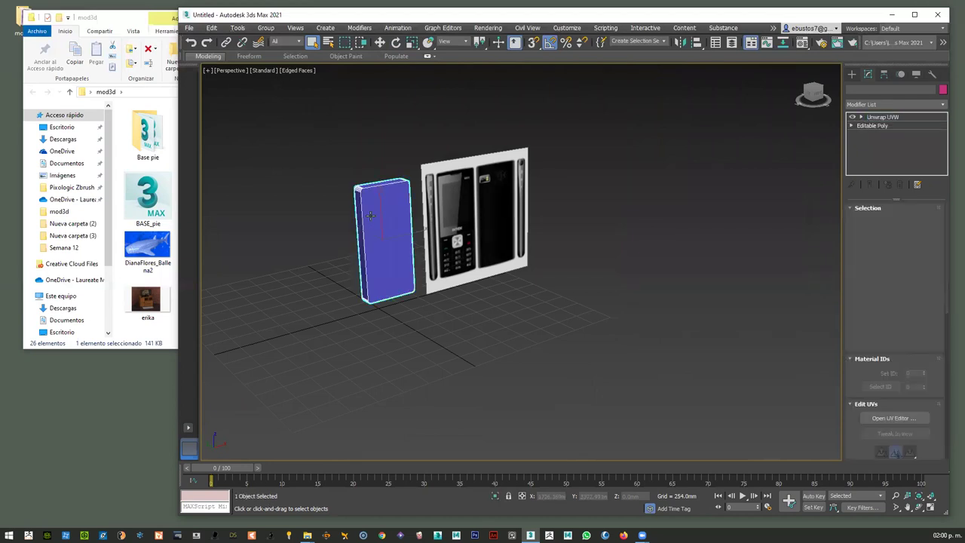
- Select all faces of the body at the Unwrap UVW modifier's polygon level
{"action": "left_click", "coordinate": [895, 225]}
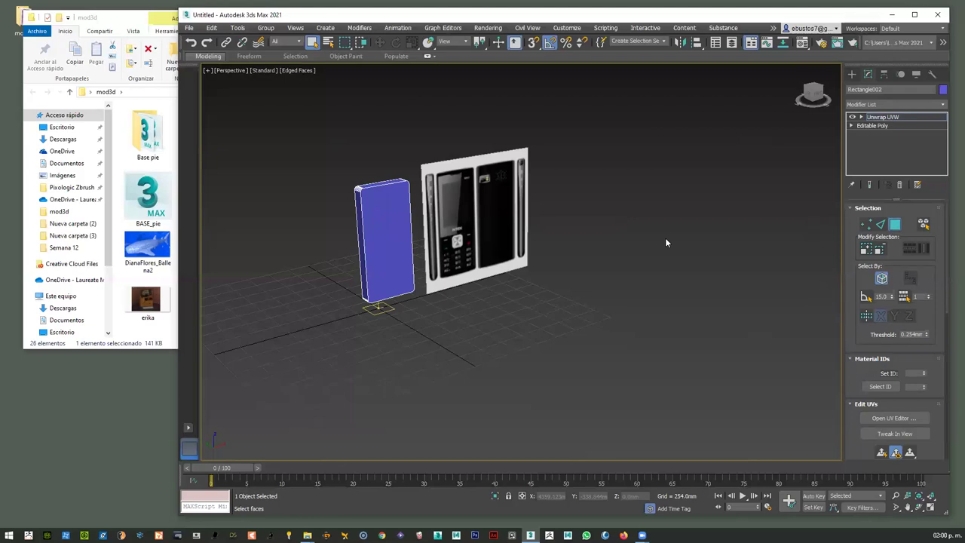
{"action": "key", "text": "ctrl+a"}
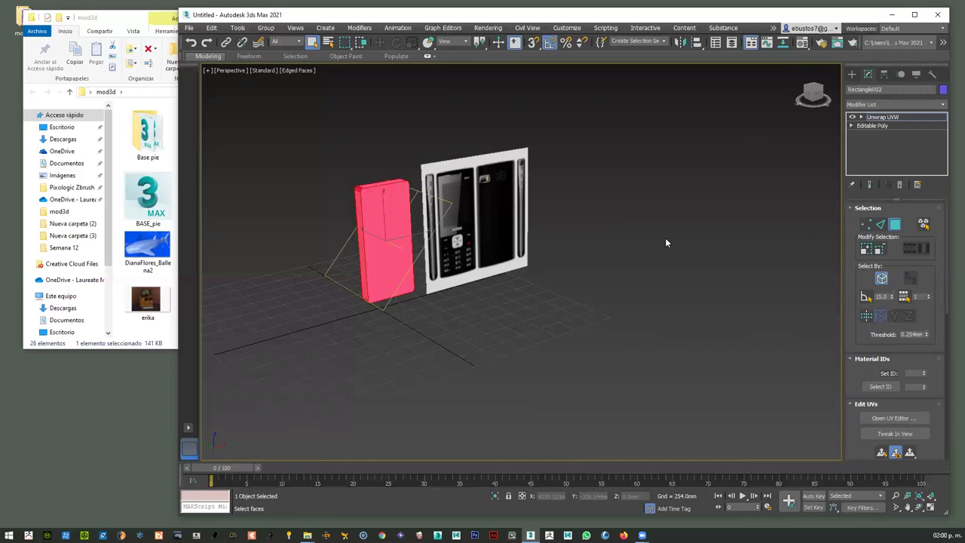
{"action": "left_click", "coordinate": [353, 179]}
{"action": "left_click_drag", "start_coordinate": [329, 162], "coordinate": [427, 322]}
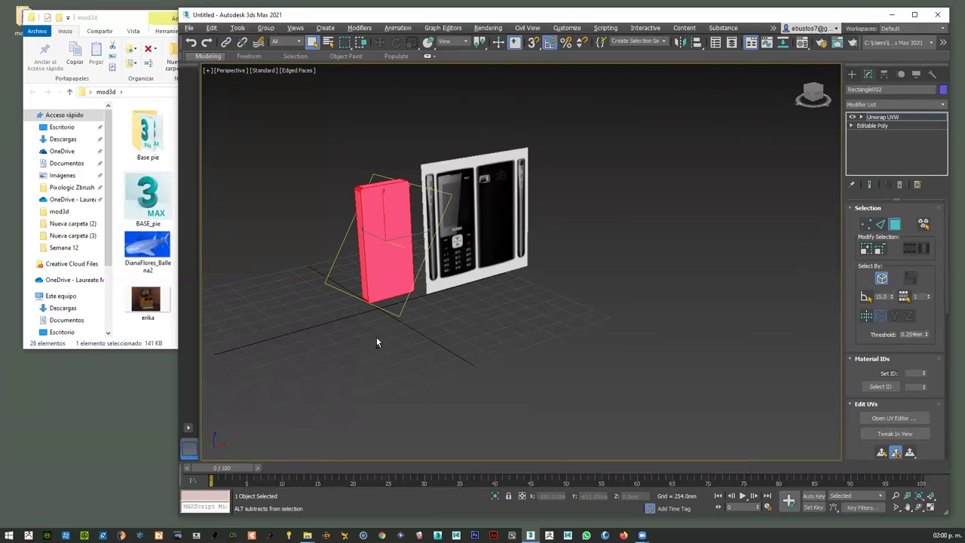
- Examine the body from behind and below to check the face selection, selecting all faces again where some are missing
{"action": "middle_click_drag", "start_coordinate": [474, 329], "coordinate": [506, 325], "text": "alt"}
{"action": "middle_click_drag", "start_coordinate": [377, 329], "coordinate": [480, 270], "text": "alt"}
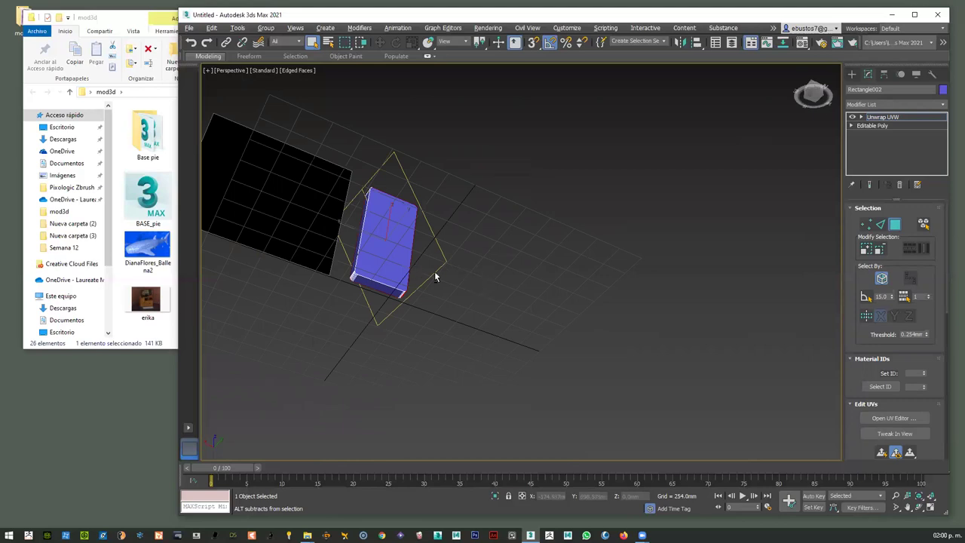
{"action": "middle_click_drag", "start_coordinate": [435, 278], "coordinate": [451, 300], "text": "alt"}
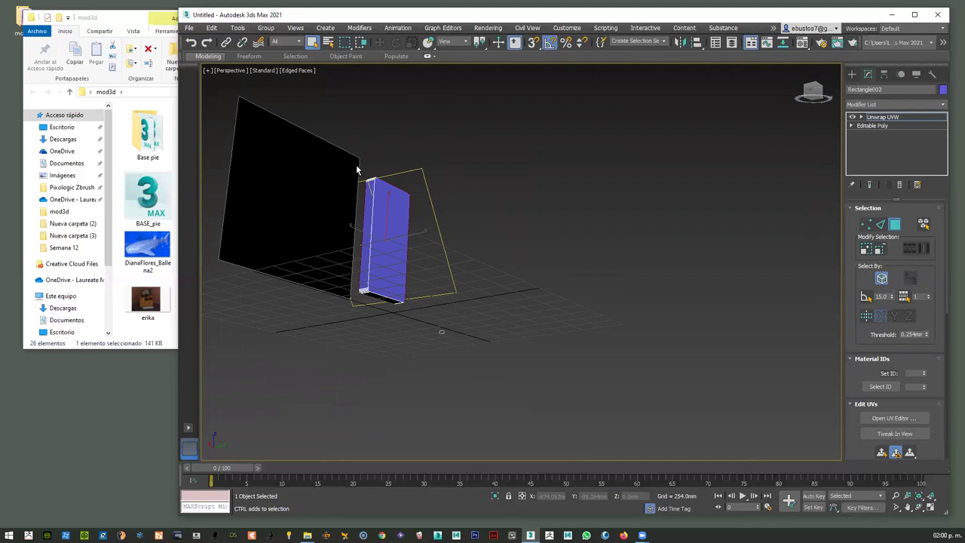
{"action": "key", "text": "ctrl+a"}
{"action": "middle_click_drag", "start_coordinate": [528, 190], "coordinate": [388, 110], "text": "alt"}
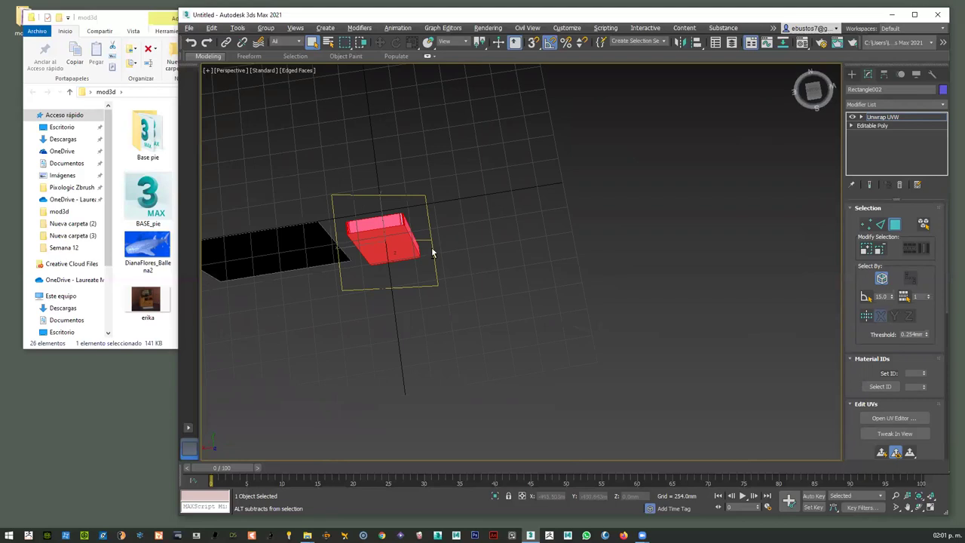
{"action": "scroll", "coordinate": [415, 220], "scroll_direction": "up", "scroll_amount": 8}
{"action": "key", "text": "ctrl"}
{"action": "left_click_drag", "start_coordinate": [369, 270], "coordinate": [371, 270], "text": "ctrl"}
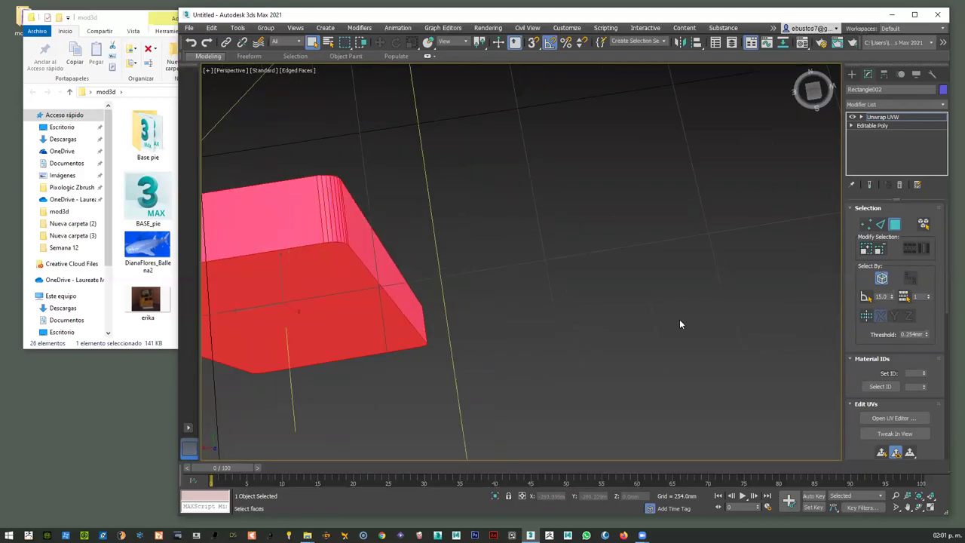
- Clear the face selection and return to an angled front view of the body beside the reference image
{"action": "left_click", "coordinate": [596, 304]}
{"action": "middle_click_drag", "start_coordinate": [515, 294], "coordinate": [457, 197], "text": "alt"}
{"action": "scroll", "coordinate": [494, 285], "scroll_direction": "down", "scroll_amount": 2}
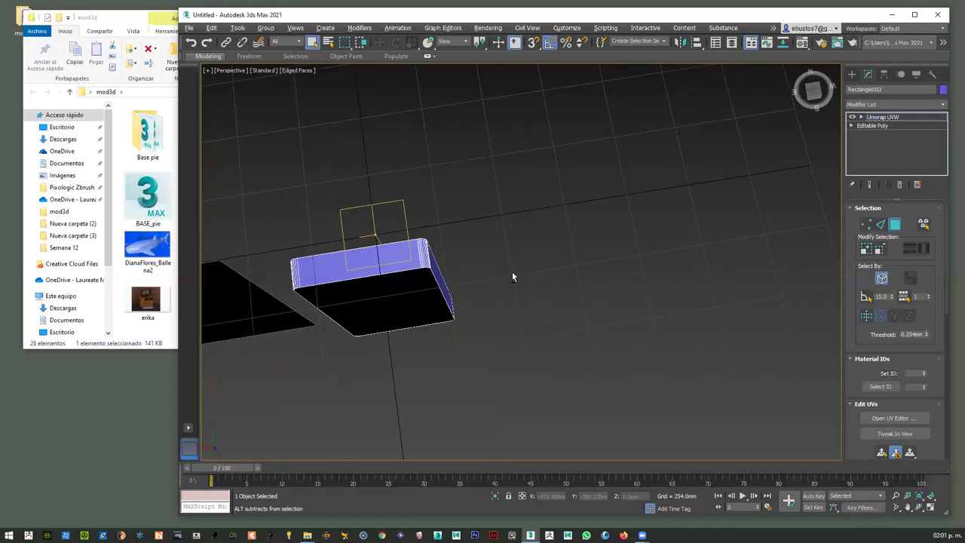
{"action": "middle_click_drag", "start_coordinate": [512, 278], "coordinate": [543, 249], "text": "alt"}
{"action": "left_click", "coordinate": [814, 92]}
{"action": "left_click_drag", "start_coordinate": [815, 92], "coordinate": [775, 99]}
{"action": "left_click", "coordinate": [895, 224]}
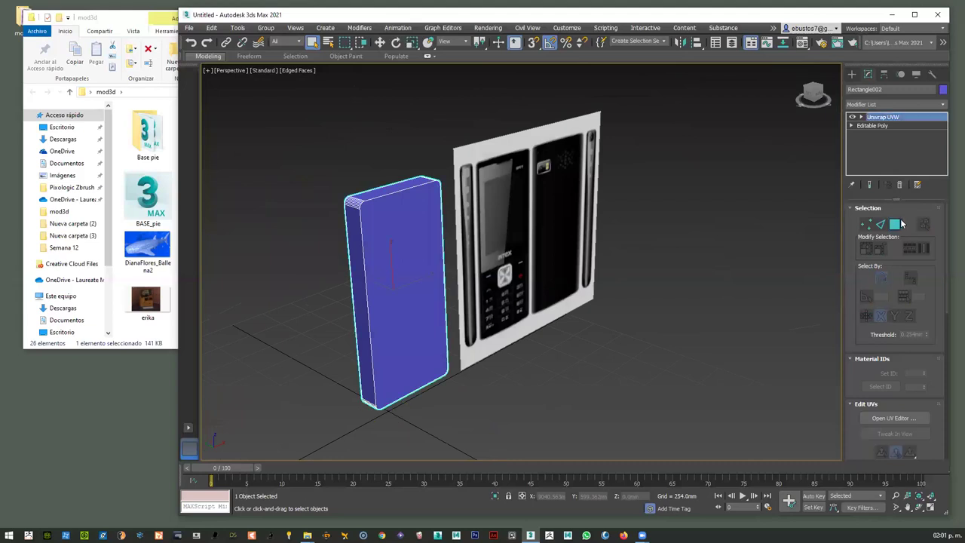
- Select every face of the body at polygon level and open the UV editor
{"action": "left_click", "coordinate": [896, 224]}
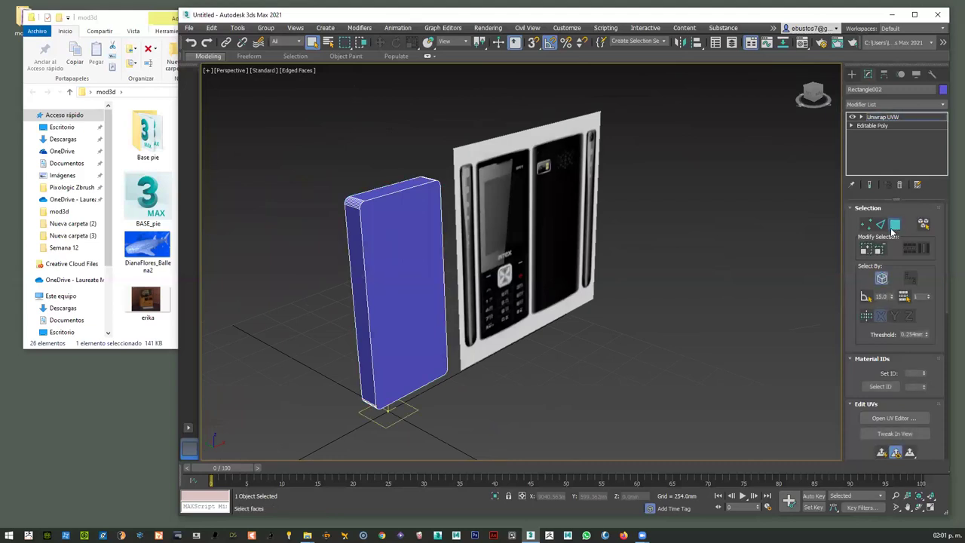
{"action": "key", "text": "ctrl+a"}
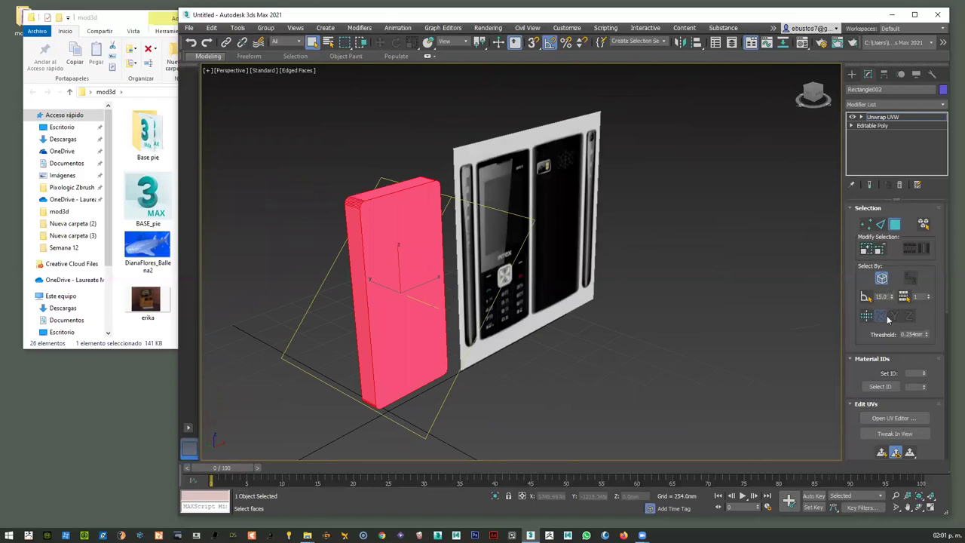
{"action": "left_click", "coordinate": [892, 419]}
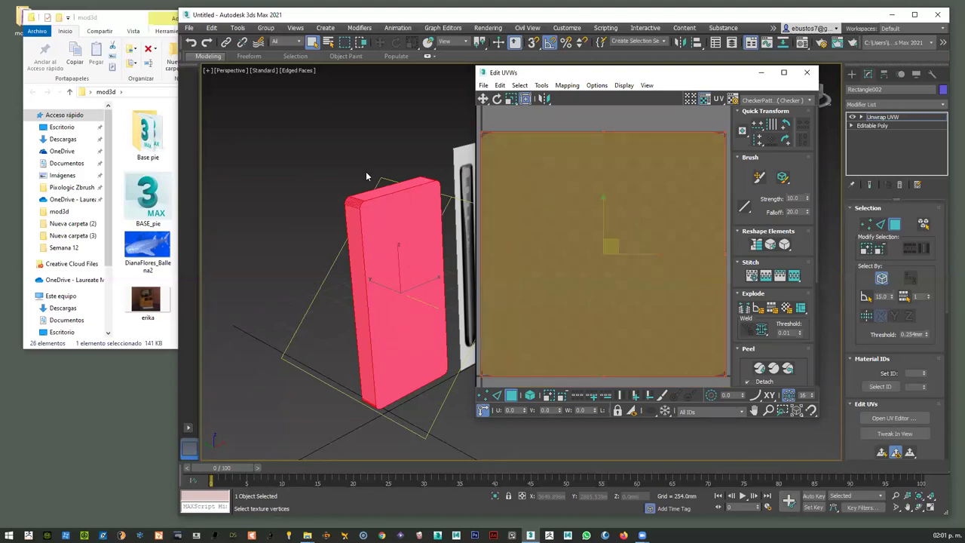
- Inspect where individual corner, side and top faces lie in the UV layout, and reselect all faces
{"action": "left_click", "coordinate": [352, 201]}
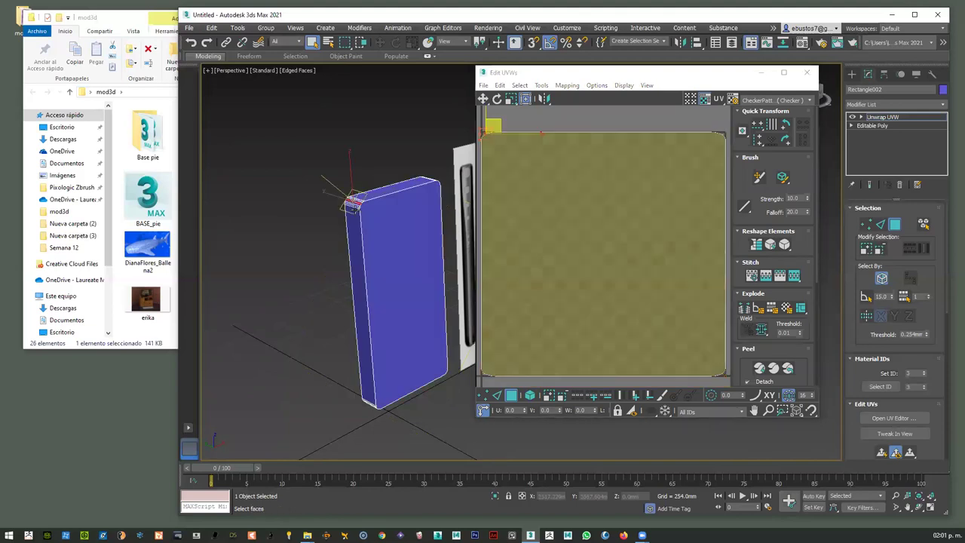
{"action": "left_click", "coordinate": [352, 201]}
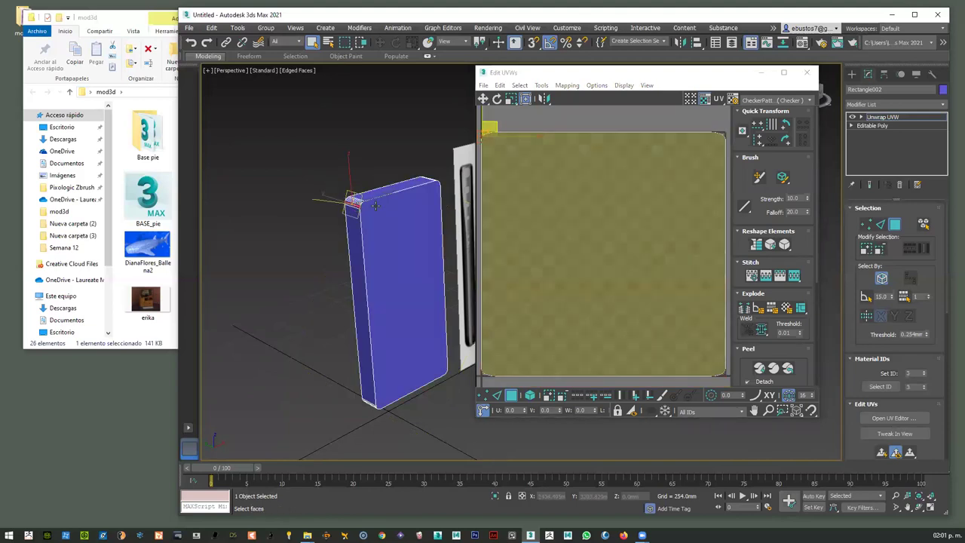
{"action": "left_click", "coordinate": [368, 378]}
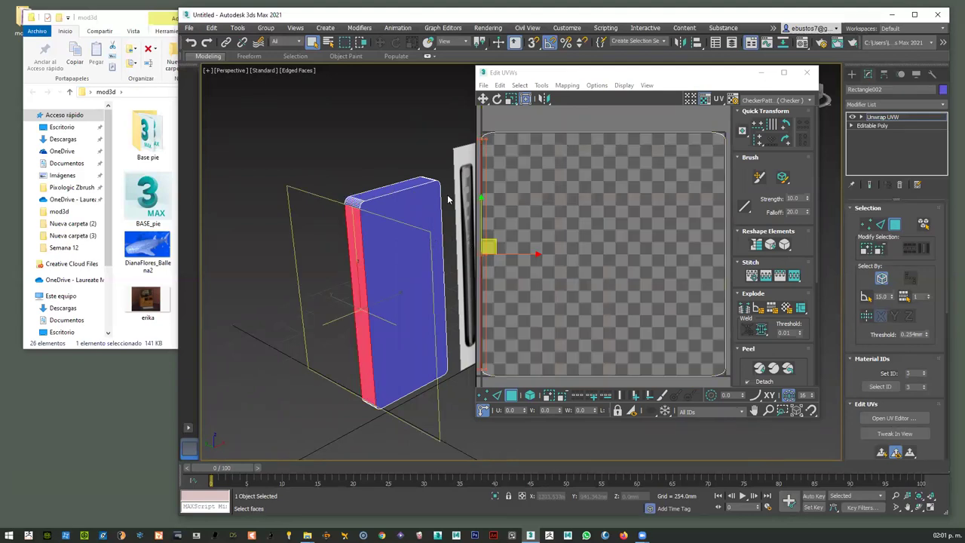
{"action": "left_click", "coordinate": [398, 186]}
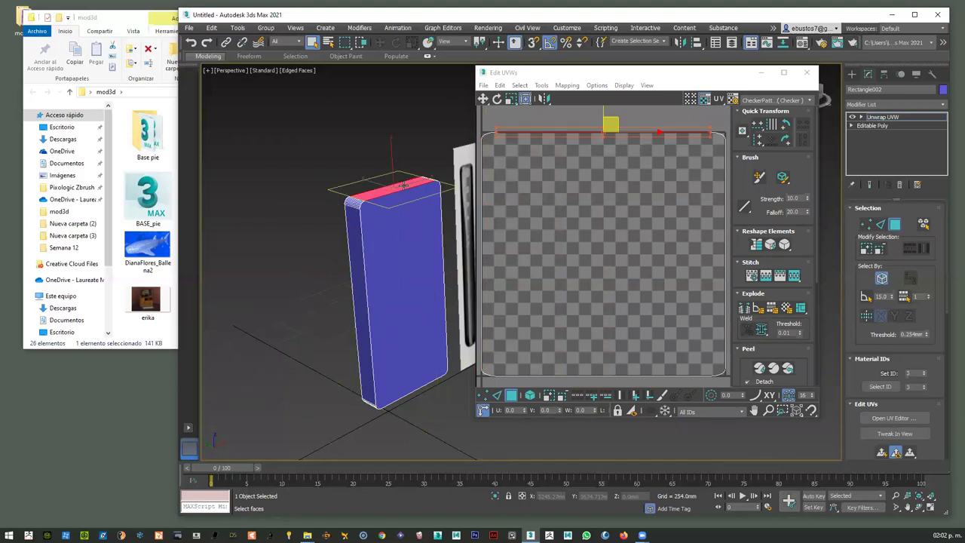
{"action": "left_click", "coordinate": [277, 139]}
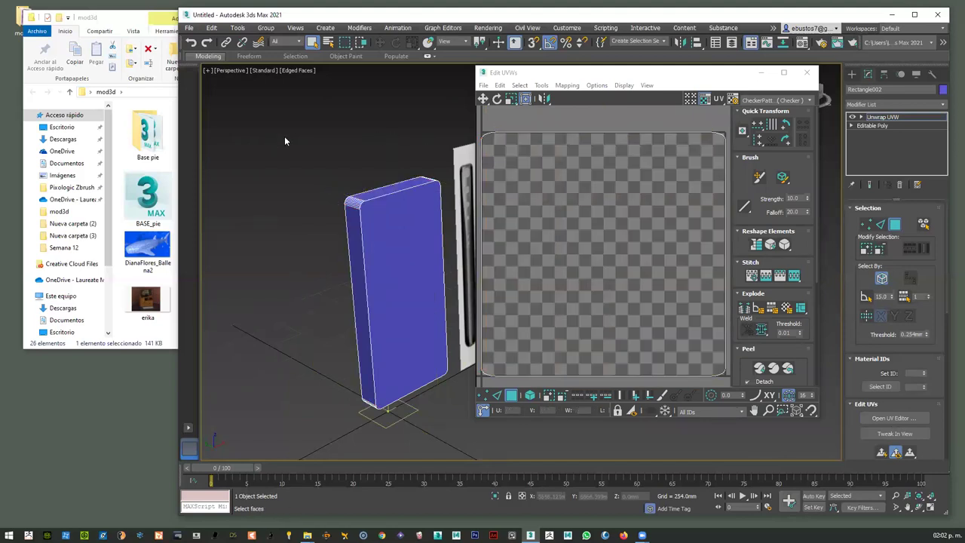
{"action": "key", "text": "ctrl+a"}
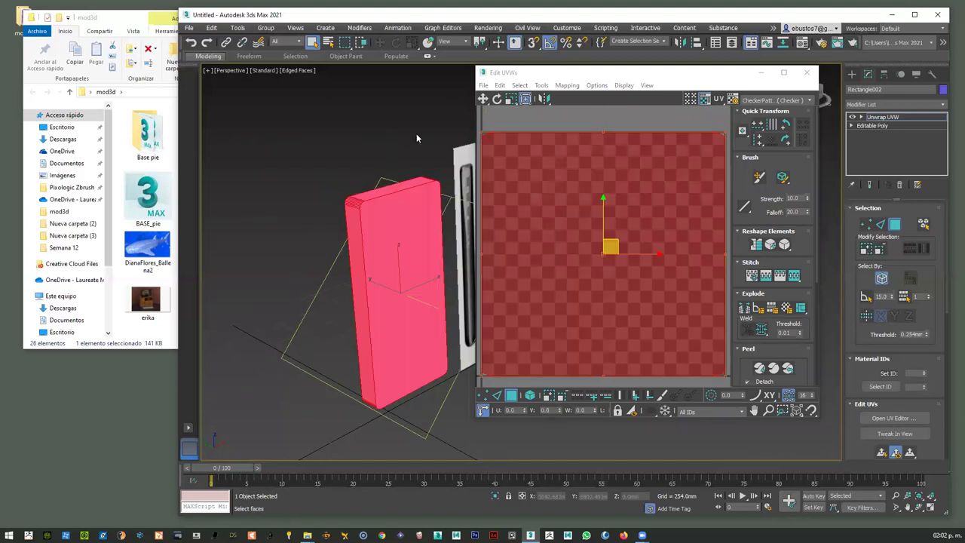
- Apply flatten mapping to all the body's faces with a 45 polygon angle threshold and 0.001 spacing, and clear the selection
{"action": "left_click", "coordinate": [484, 85]}
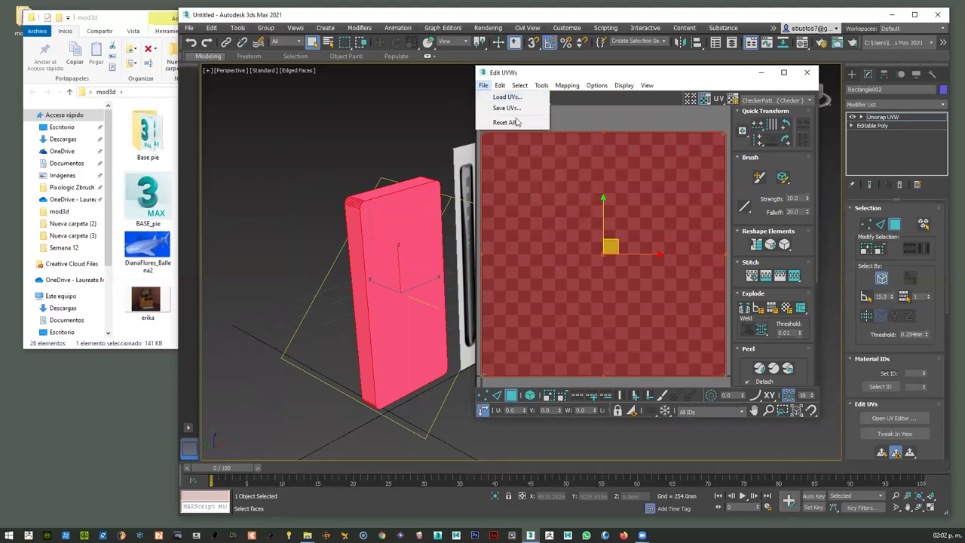
{"action": "mouse_move", "coordinate": [561, 89]}
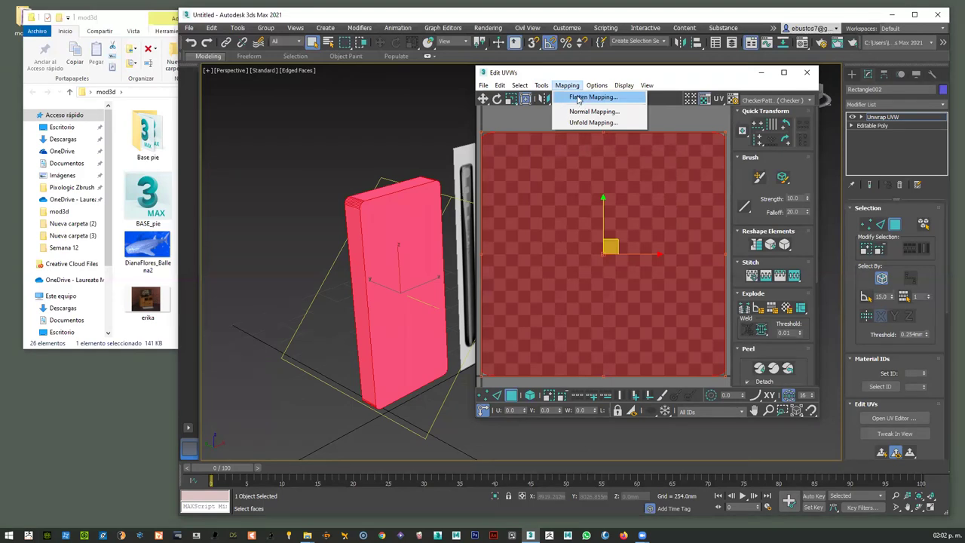
{"action": "left_click", "coordinate": [577, 99]}
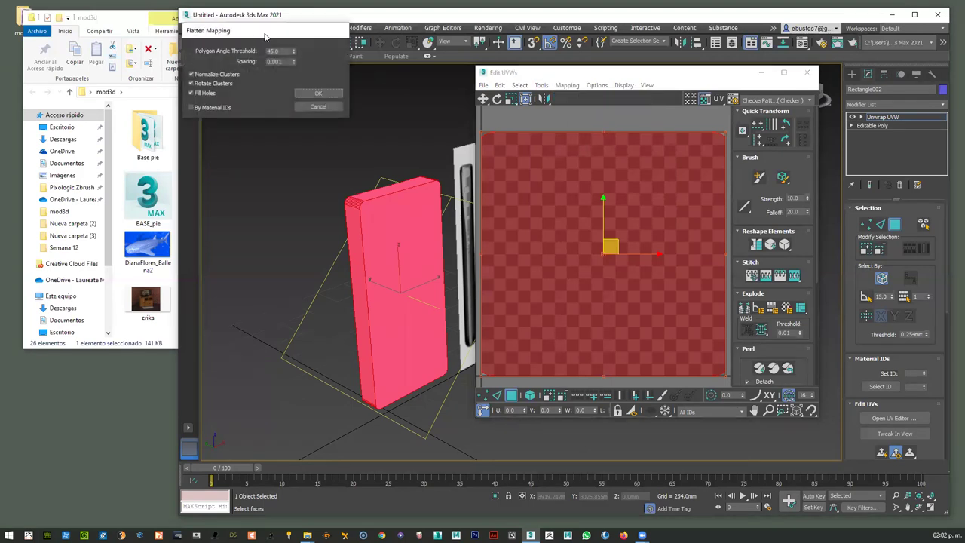
{"action": "double_click", "coordinate": [359, 78]}
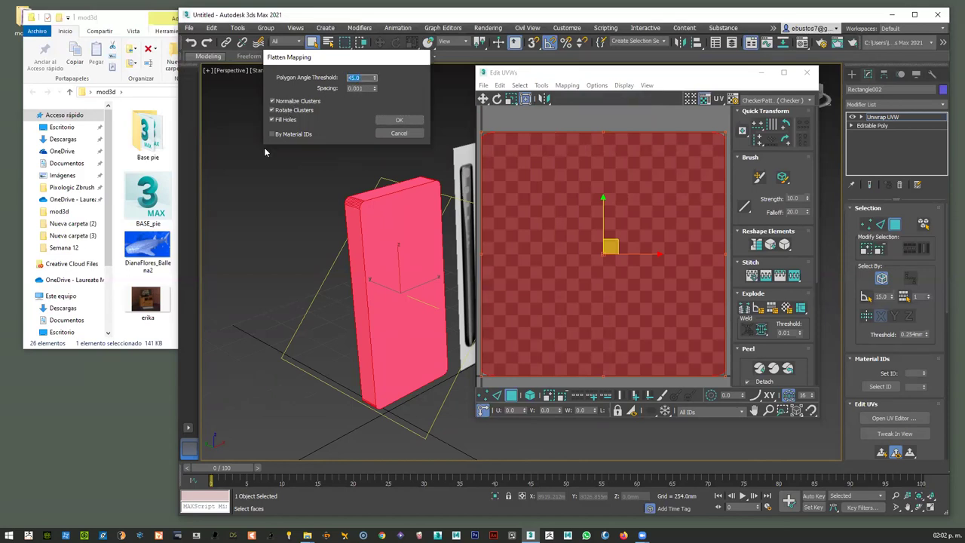
{"action": "left_click", "coordinate": [399, 122]}
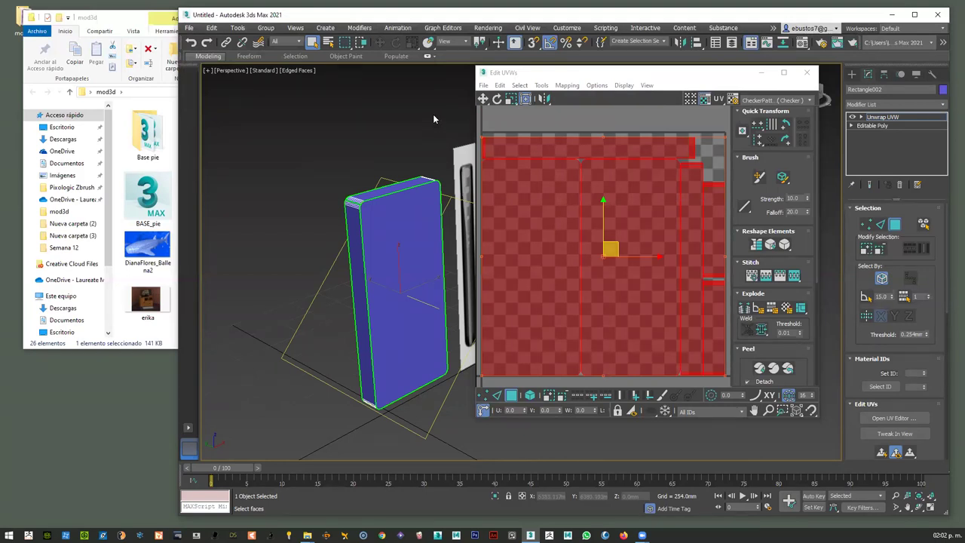
{"action": "left_click", "coordinate": [433, 114]}
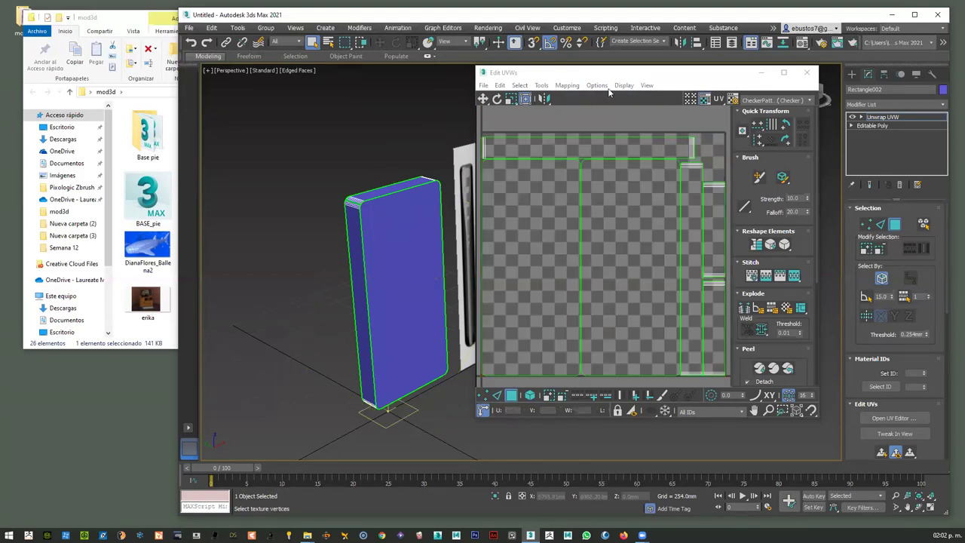
- Hide the checker background in the UV editor and move its window clear of the view cube
{"action": "left_click", "coordinate": [704, 100]}
{"action": "left_click", "coordinate": [704, 101]}
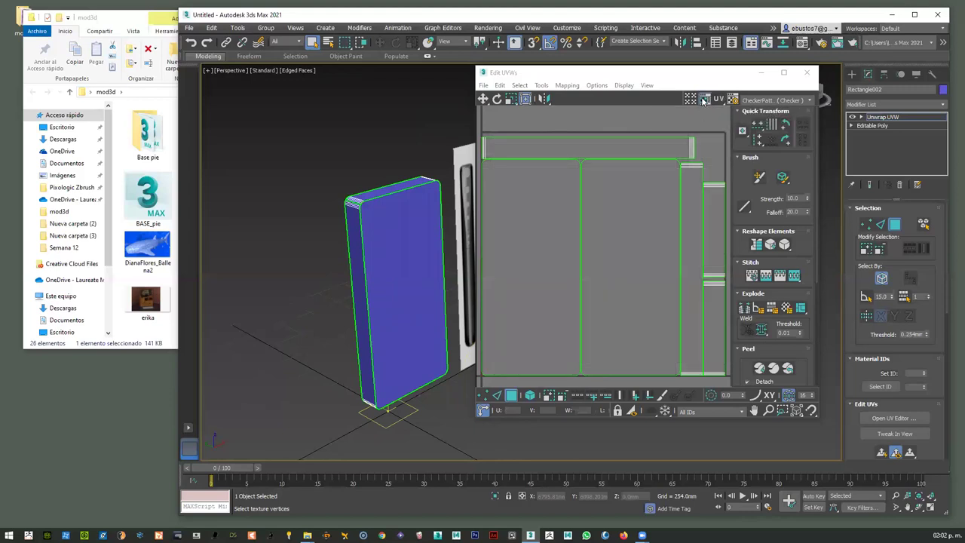
{"action": "left_click", "coordinate": [703, 101]}
{"action": "left_click", "coordinate": [703, 100]}
{"action": "left_click", "coordinate": [704, 100]}
{"action": "left_click_drag", "start_coordinate": [620, 77], "coordinate": [590, 56]}
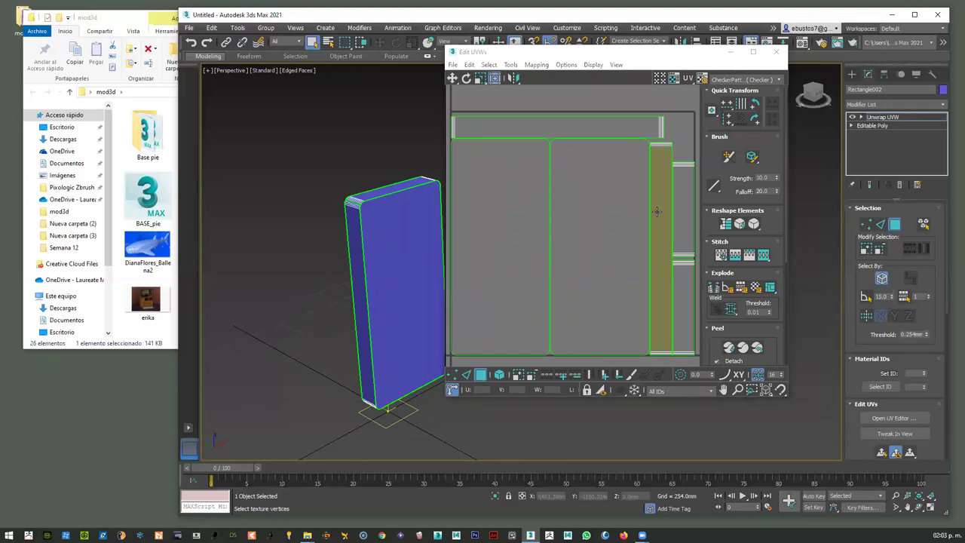
- Examine which UV islands correspond to the body's side, top, front, back and bottom faces, and clear the selection
{"action": "left_click", "coordinate": [353, 268]}
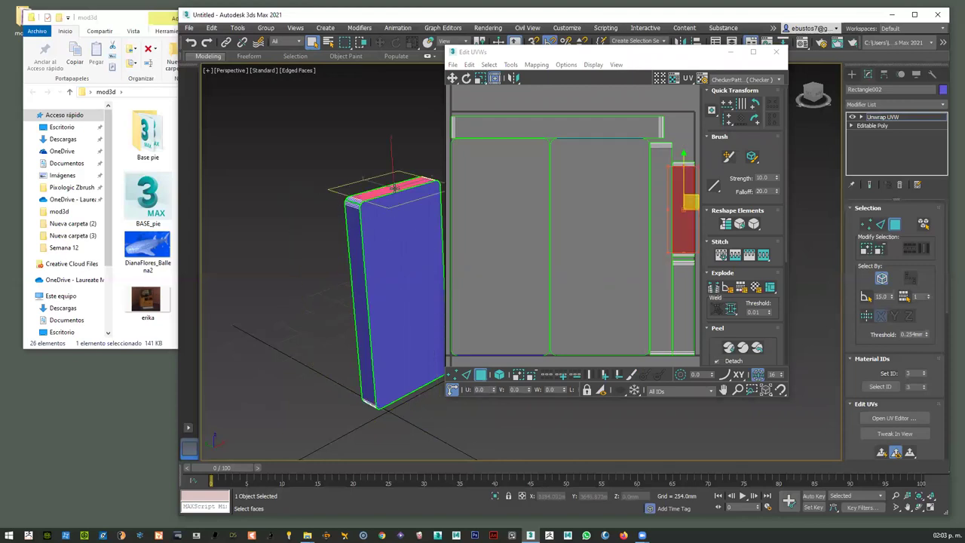
{"action": "left_click", "coordinate": [393, 256]}
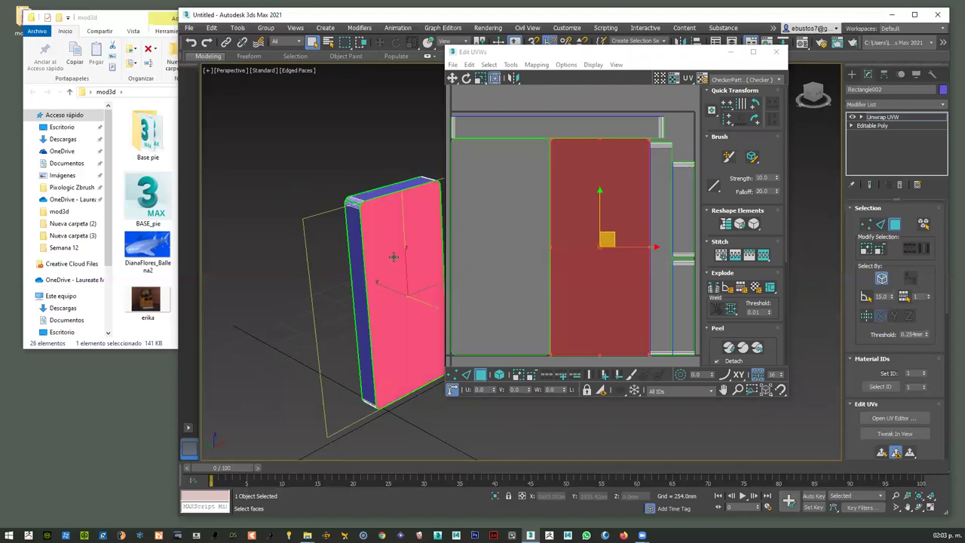
{"action": "left_click", "coordinate": [504, 227]}
{"action": "left_click", "coordinate": [533, 262]}
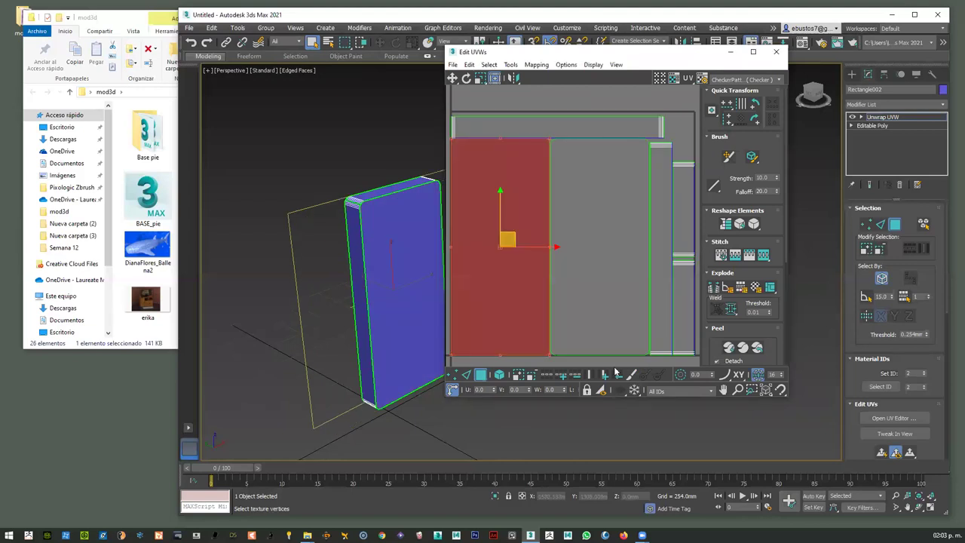
{"action": "left_click", "coordinate": [681, 198]}
{"action": "left_click", "coordinate": [681, 283]}
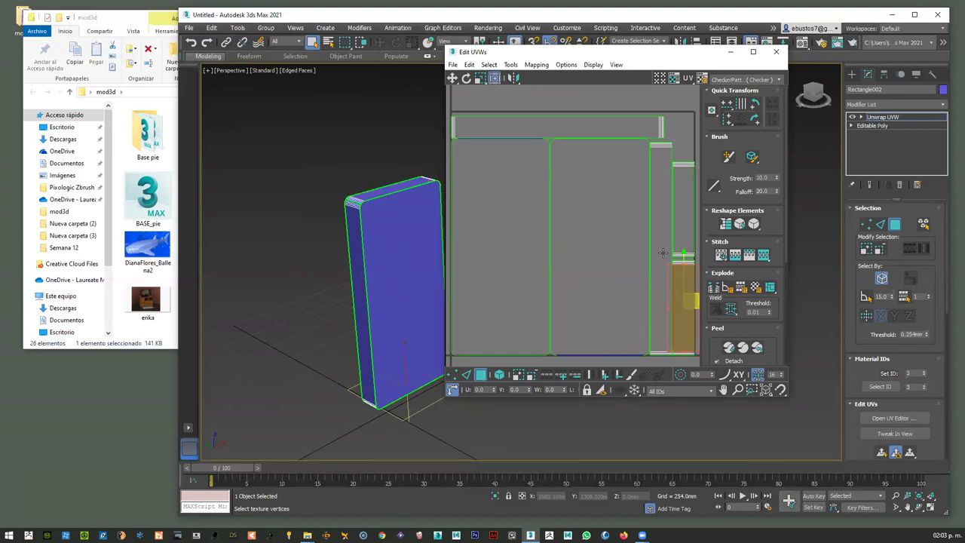
{"action": "left_click", "coordinate": [663, 181]}
{"action": "left_click", "coordinate": [581, 127]}
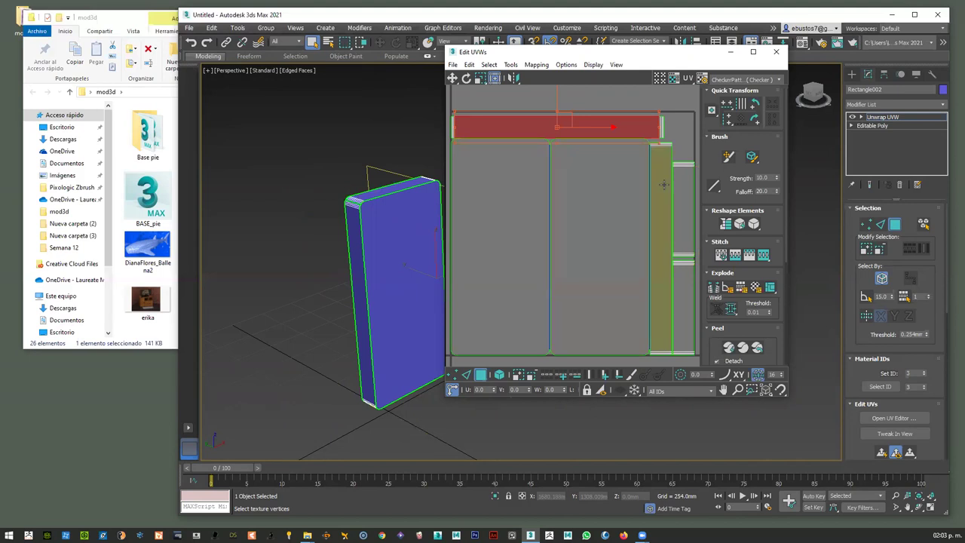
{"action": "left_click", "coordinate": [508, 96]}
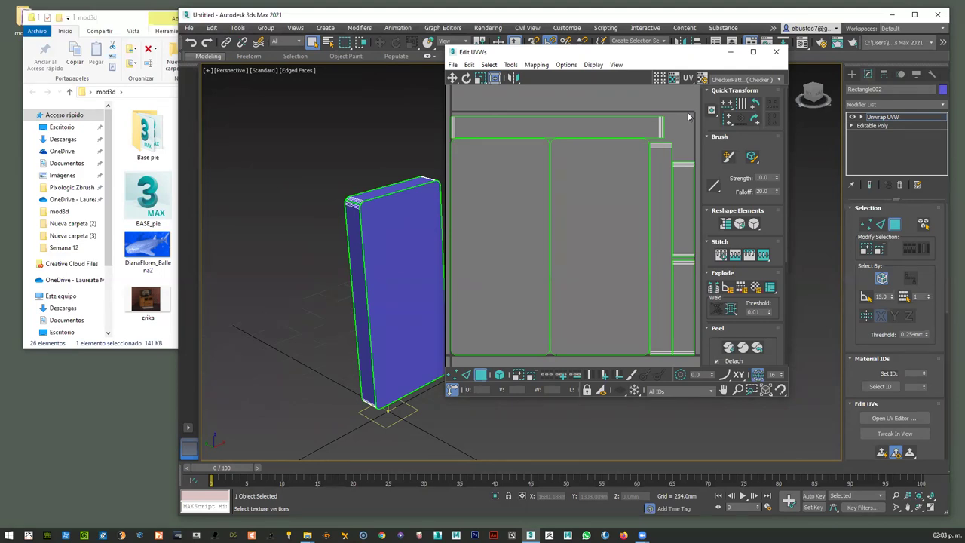
- Render the UVW template of the flattened layout at 1024 x 1024 and bring the whole rendered map into view
{"action": "left_click", "coordinate": [489, 65]}
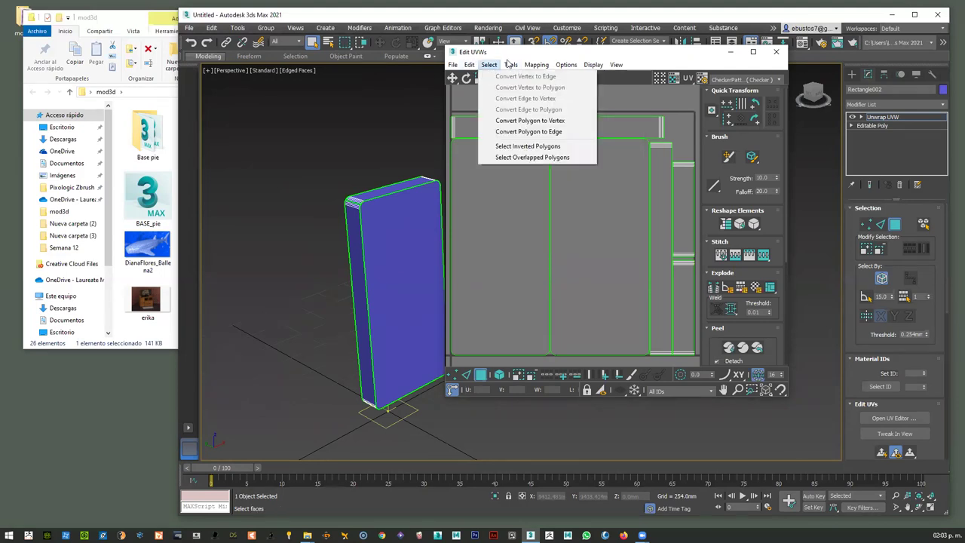
{"action": "mouse_move", "coordinate": [511, 64]}
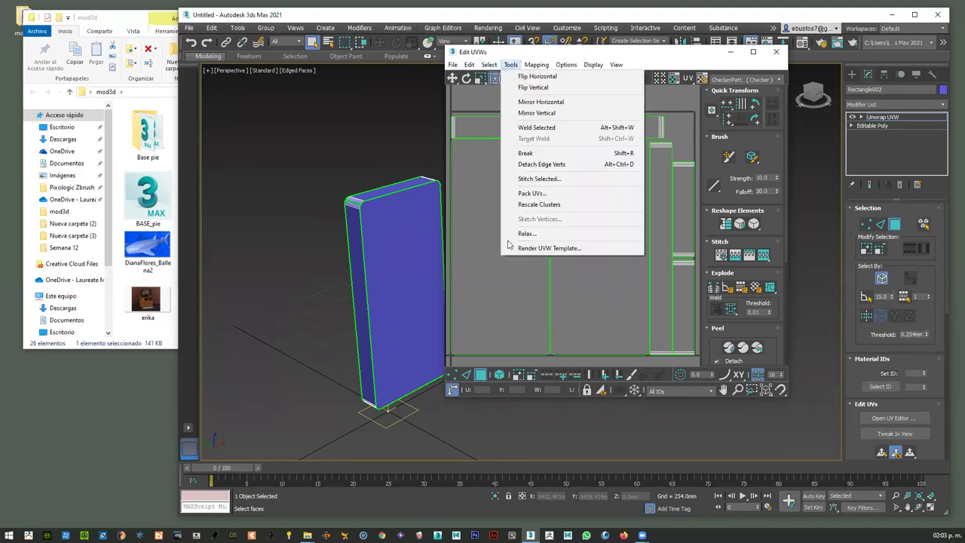
{"action": "left_click", "coordinate": [558, 249]}
{"action": "left_click", "coordinate": [537, 243]}
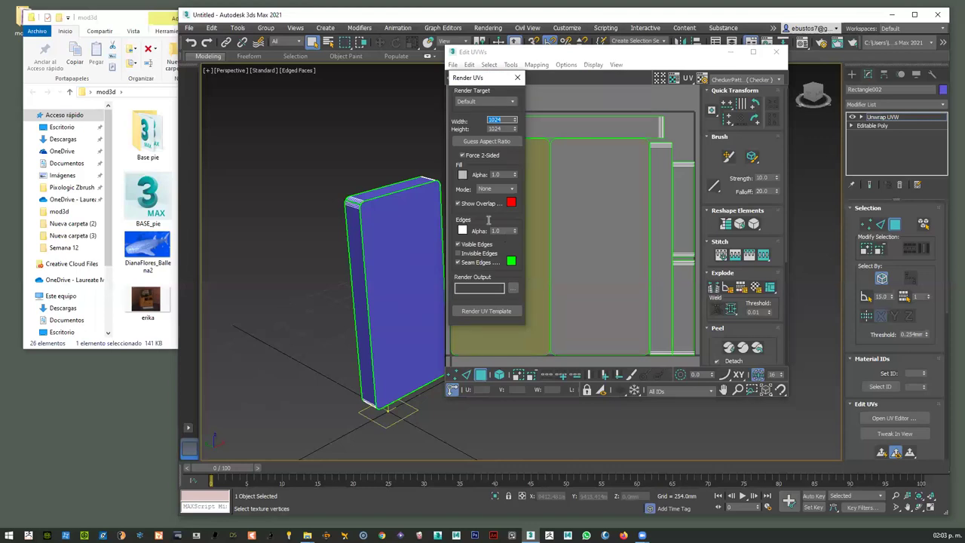
{"action": "left_click", "coordinate": [502, 128]}
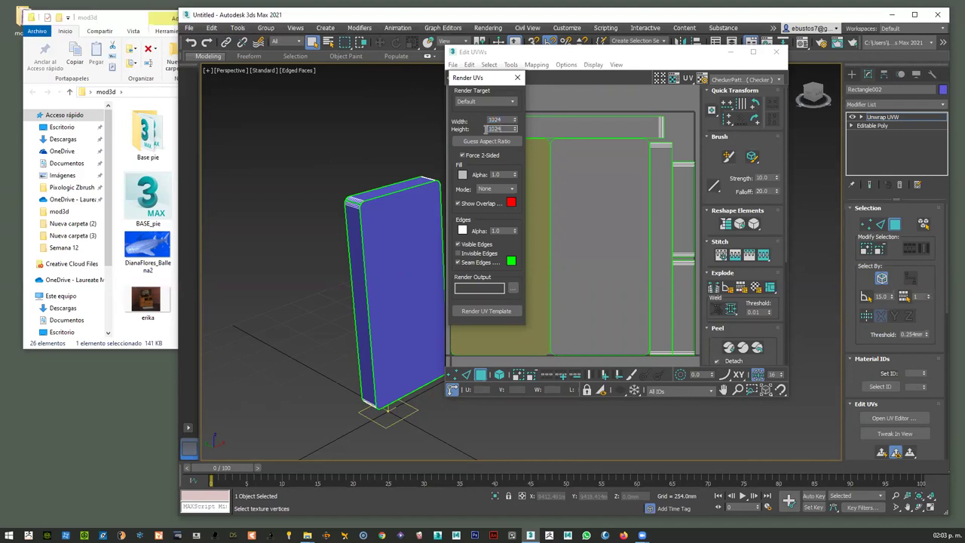
{"action": "left_click", "coordinate": [480, 312]}
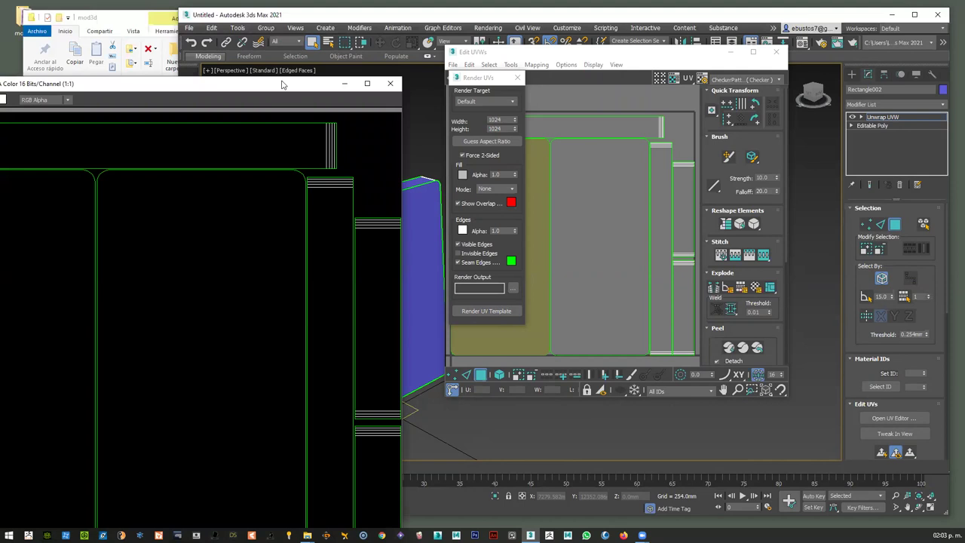
{"action": "left_click_drag", "start_coordinate": [282, 84], "coordinate": [643, 280]}
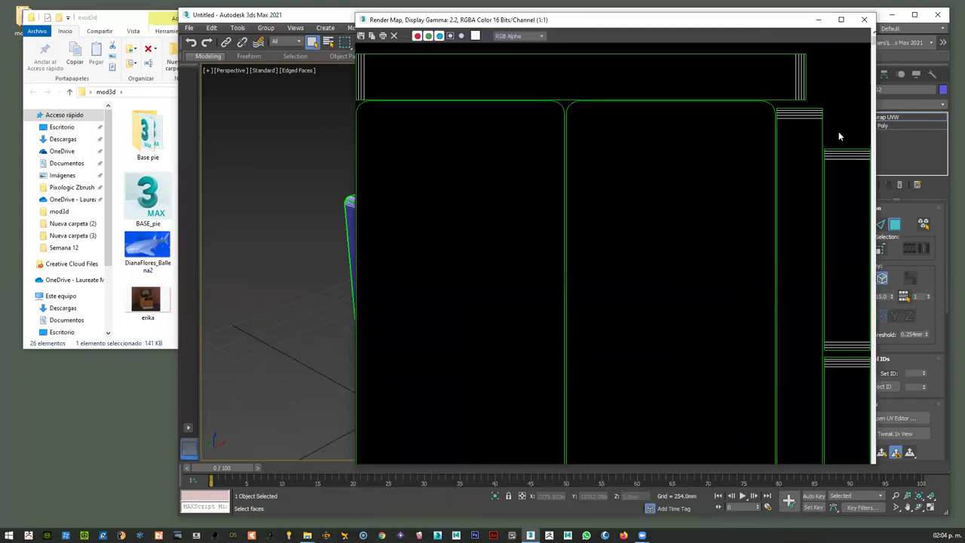
- Start saving the rendered UV map to the mod3d folder under the file name UVW_cel
{"action": "left_click", "coordinate": [360, 36]}
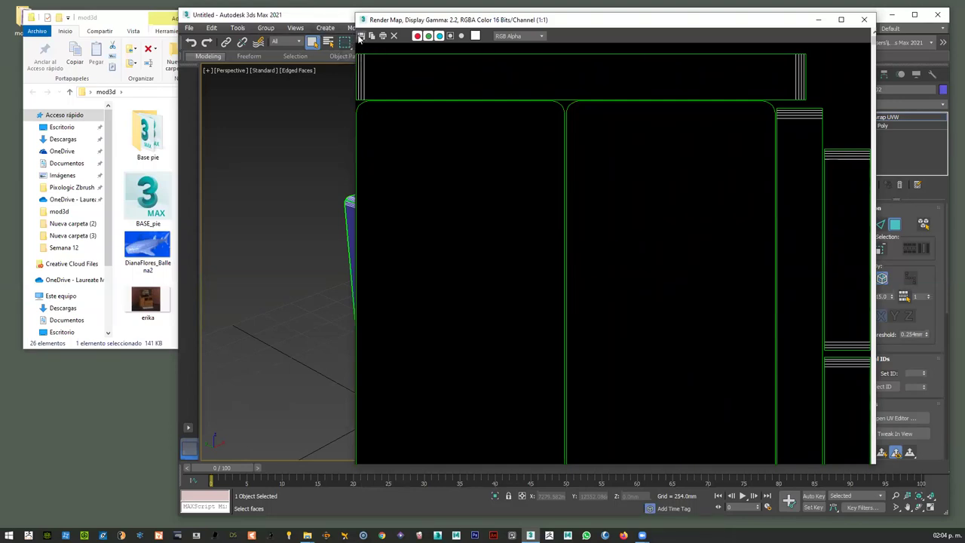
{"action": "left_click_drag", "start_coordinate": [361, 36], "coordinate": [361, 36]}
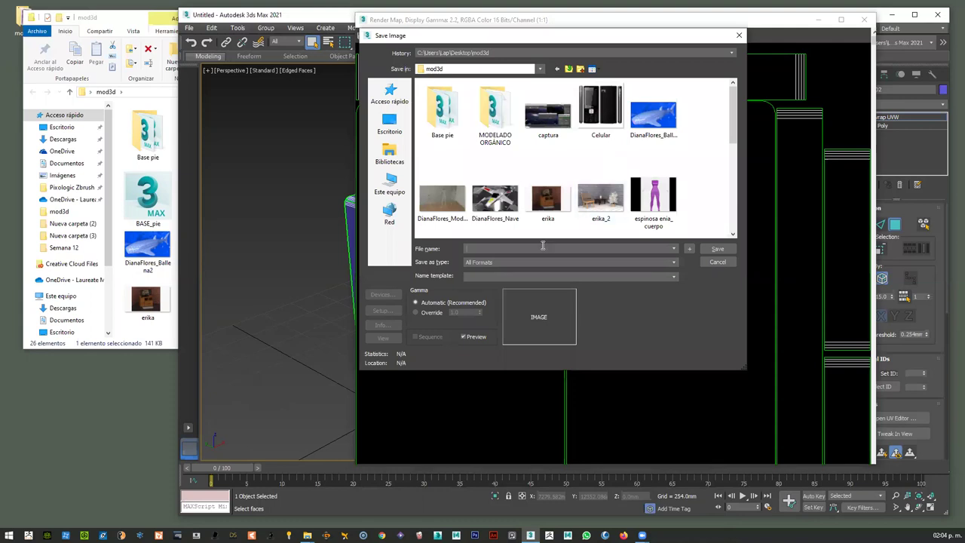
{"action": "type", "text": "u"}
{"action": "key", "text": "BackSpace"}
{"action": "key", "text": "BackSpace"}
{"action": "key", "text": "BackSpace"}
{"action": "type", "text": "U"}
{"action": "type", "text": "V"}
{"action": "type", "text": "W_m"}
- Save the UV map as a JPEG file at quality 100, and close the rendered map and the UV editor
{"action": "left_click", "coordinate": [655, 260]}
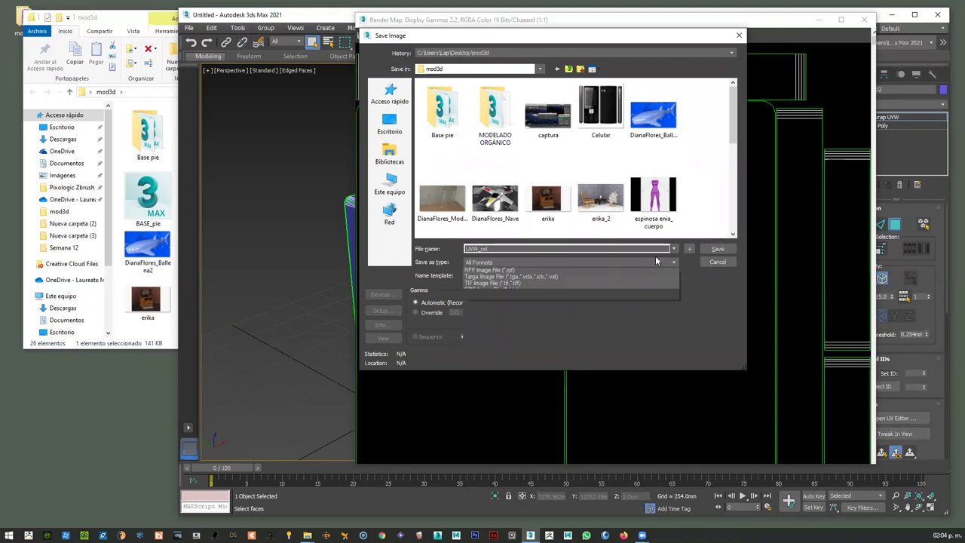
{"action": "left_click", "coordinate": [485, 322]}
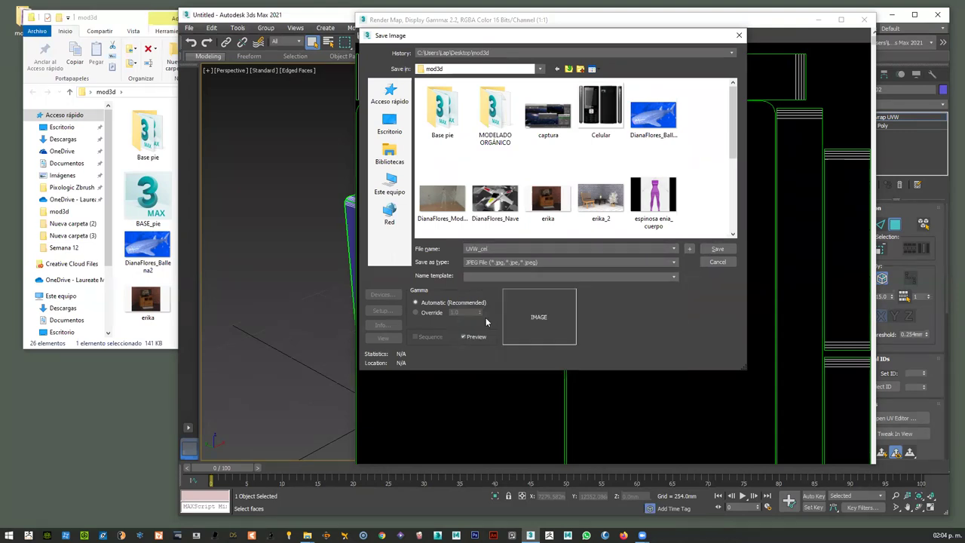
{"action": "left_click", "coordinate": [722, 250]}
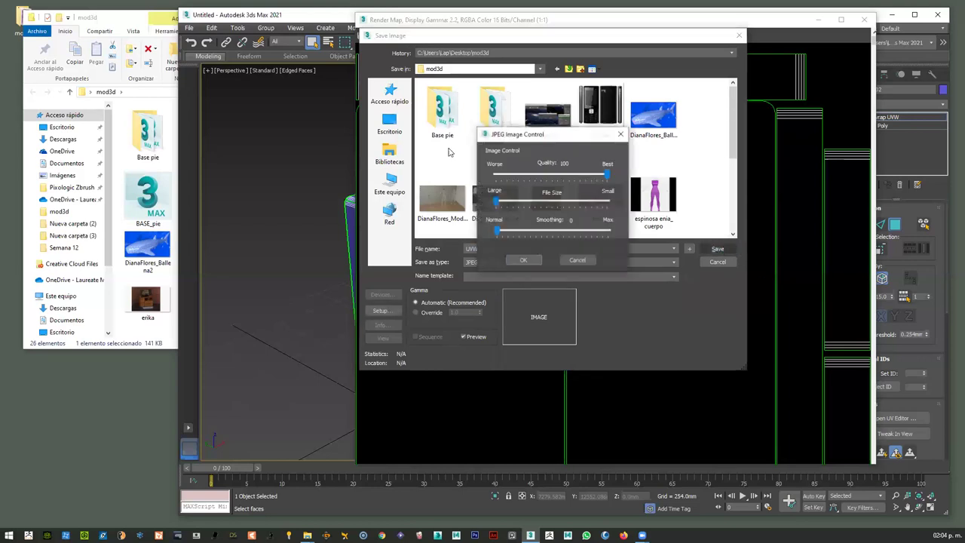
{"action": "left_click_drag", "start_coordinate": [607, 174], "coordinate": [645, 180]}
{"action": "left_click", "coordinate": [526, 259]}
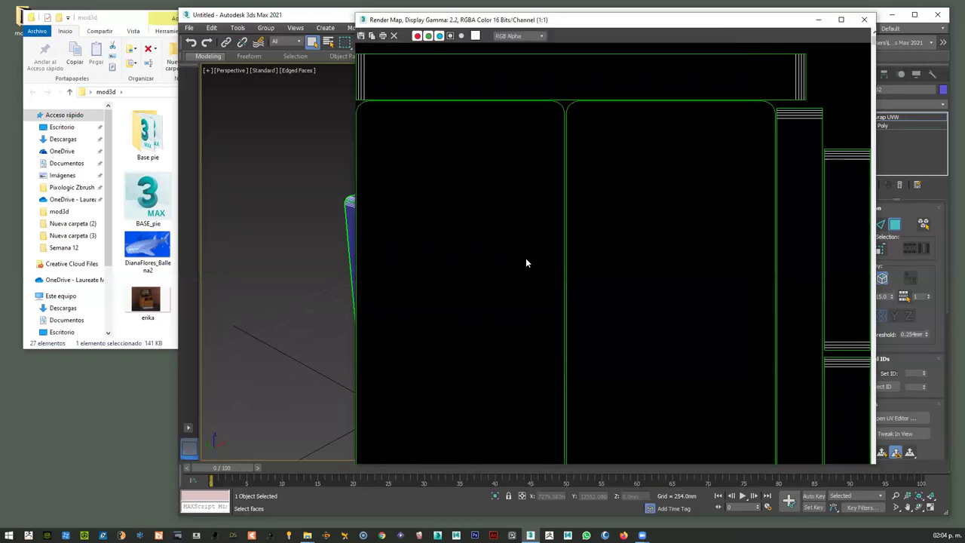
{"action": "left_click", "coordinate": [863, 21]}
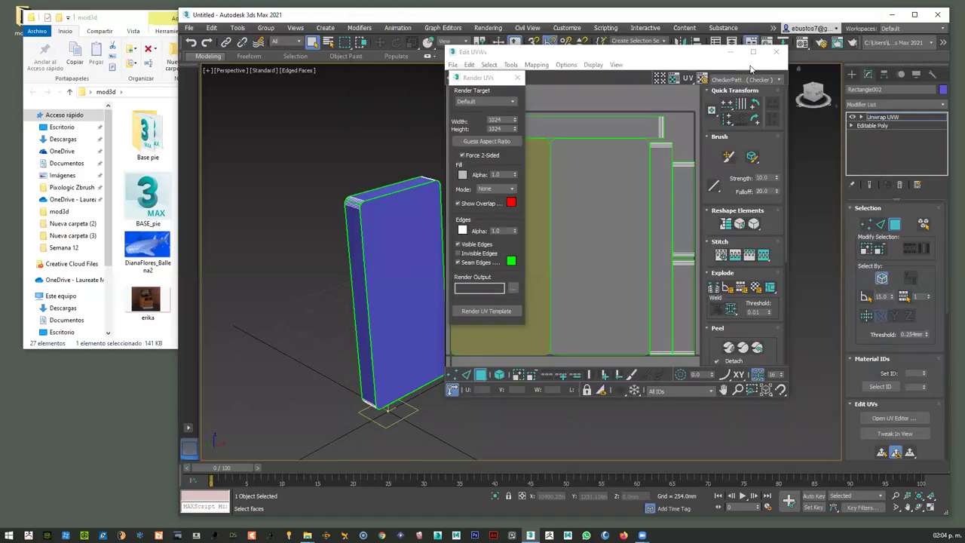
{"action": "left_click", "coordinate": [777, 53]}
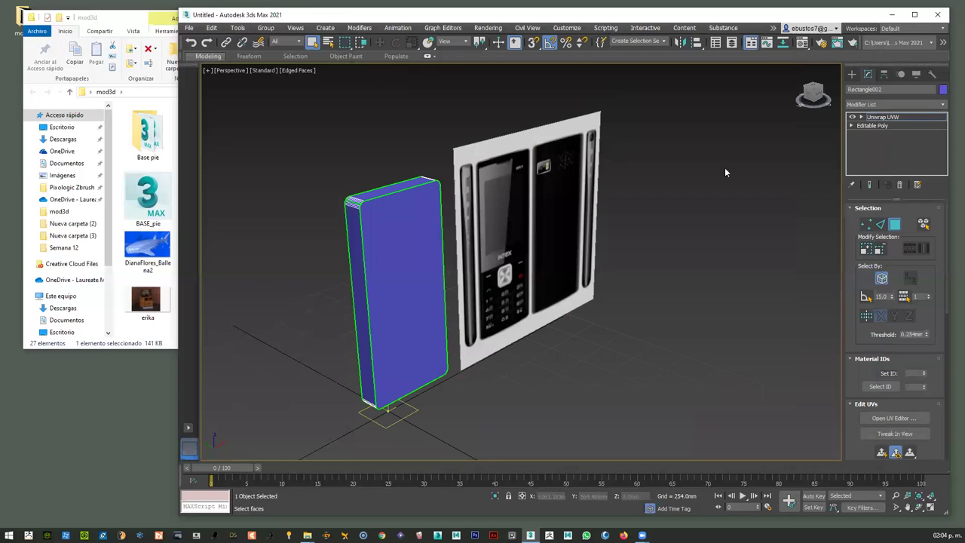
- Save the scene as a 3ds Max file named celular in the desktop's mod3d folder
{"action": "left_click", "coordinate": [189, 29]}
{"action": "left_click", "coordinate": [205, 116]}
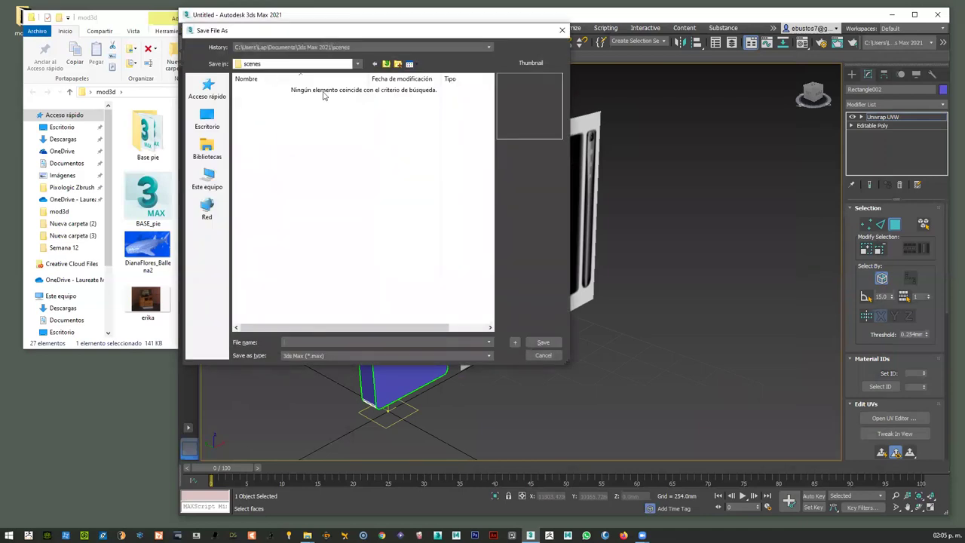
{"action": "left_click", "coordinate": [211, 122]}
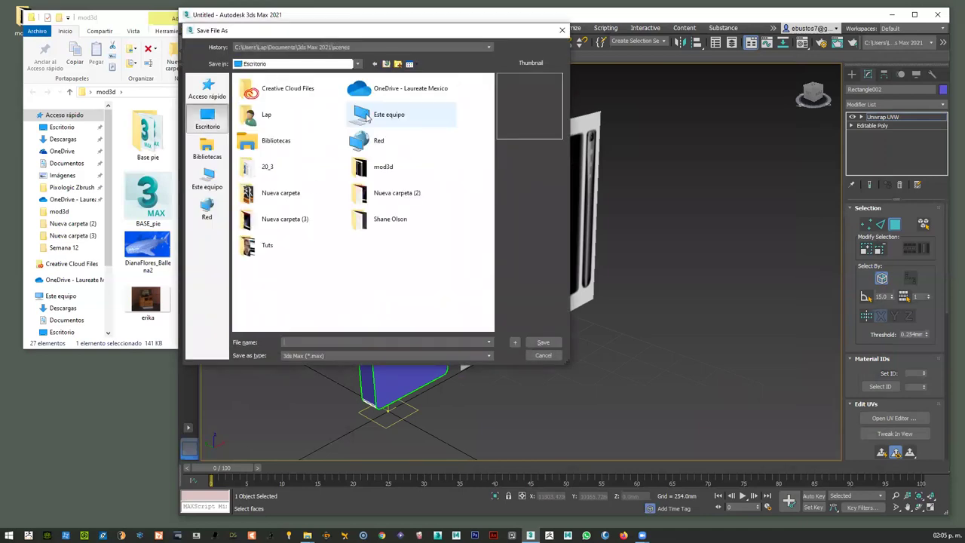
{"action": "double_click", "coordinate": [370, 168]}
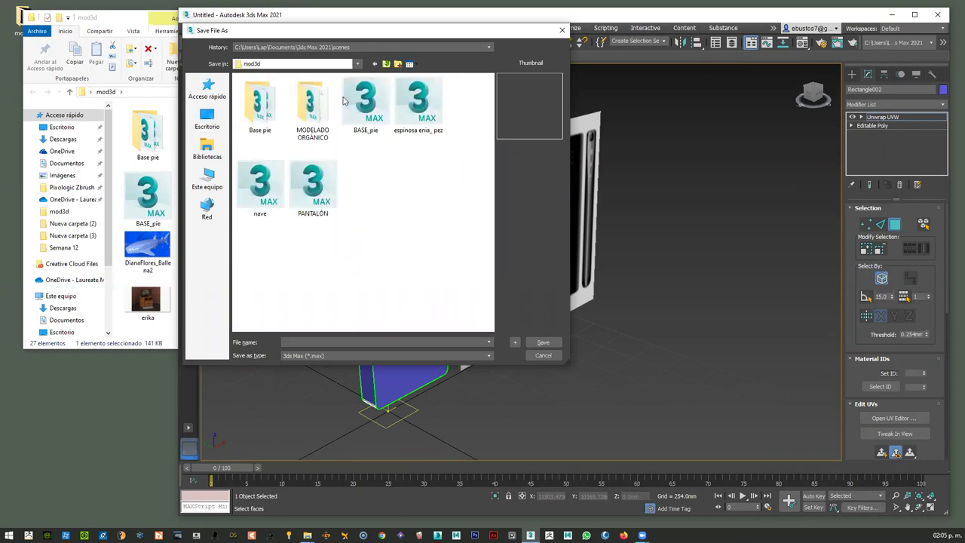
{"action": "left_click", "coordinate": [288, 343]}
{"action": "type", "text": "c"}
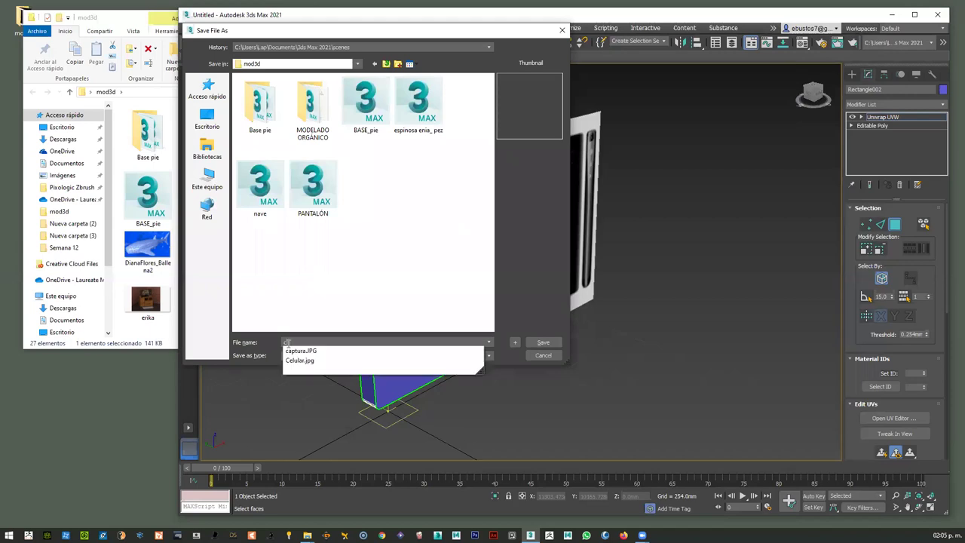
{"action": "type", "text": "elular"}
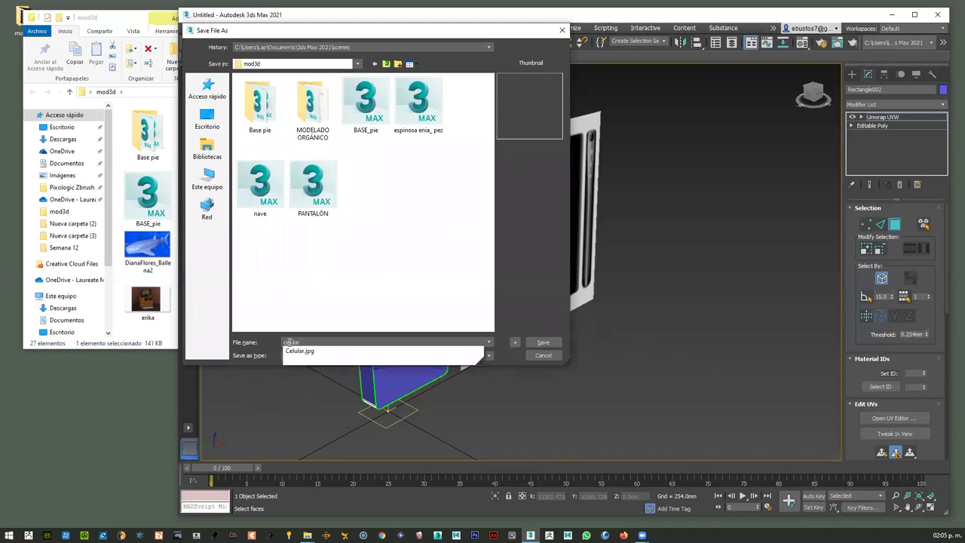
{"action": "left_click", "coordinate": [436, 306]}
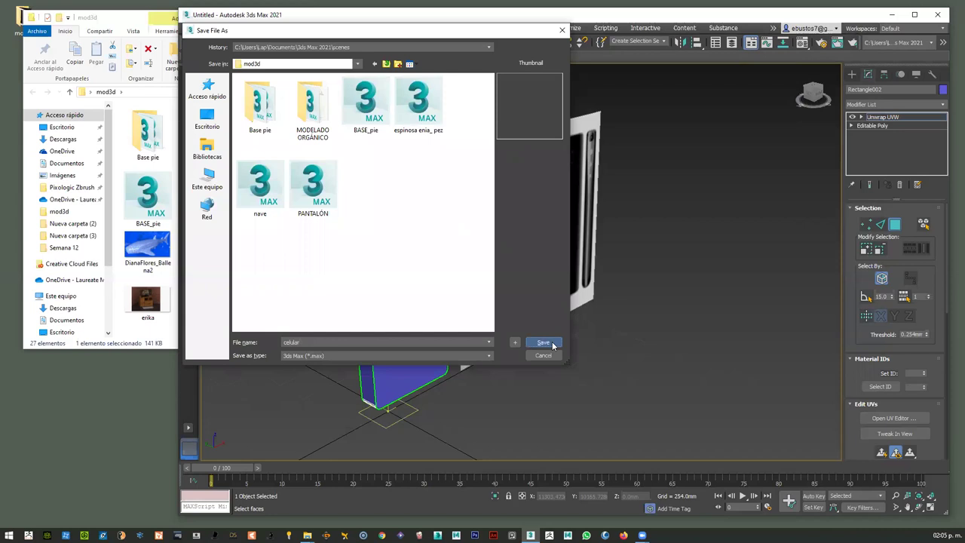
{"action": "left_click", "coordinate": [553, 343]}
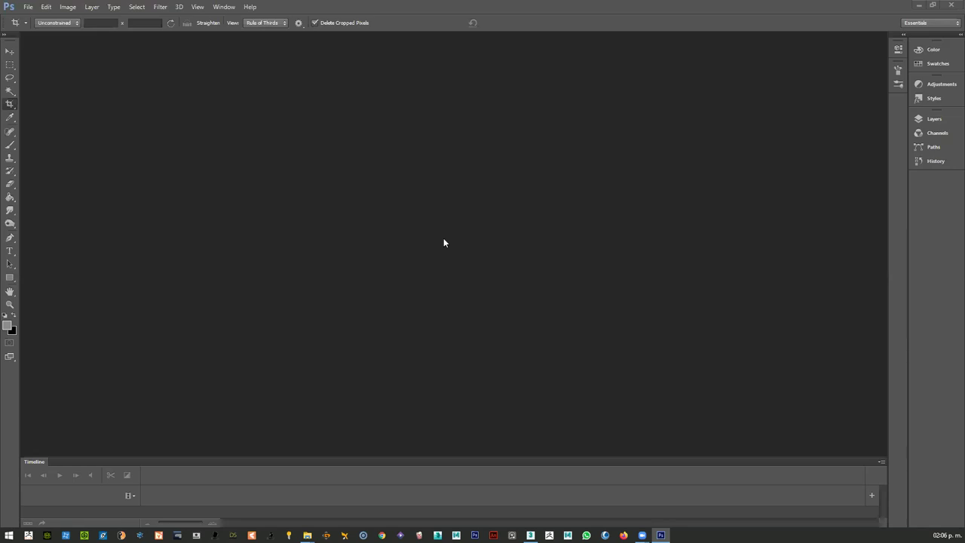
- Open the UVW_cel image from the mod3d folder and switch from the Crop tool to the Move tool
{"action": "left_click", "coordinate": [27, 8]}
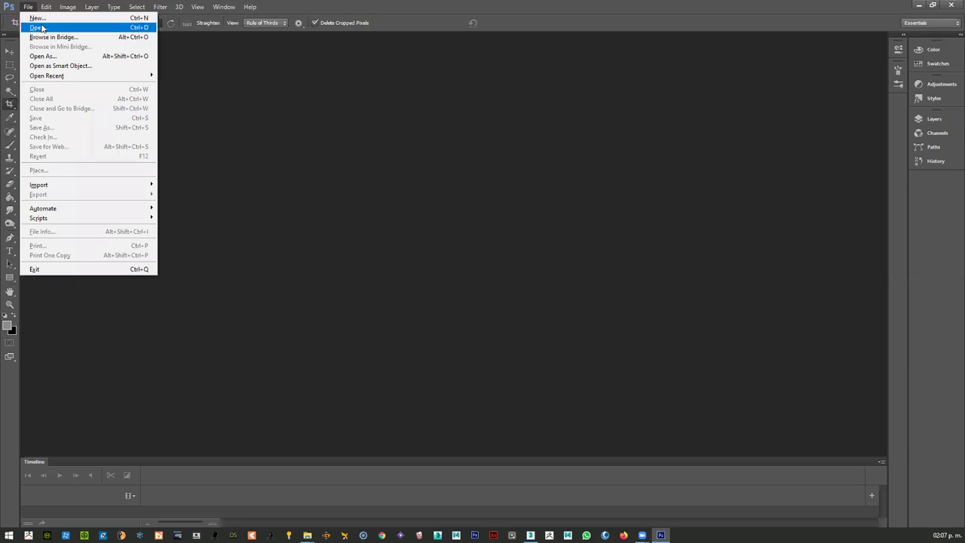
{"action": "left_click", "coordinate": [37, 27]}
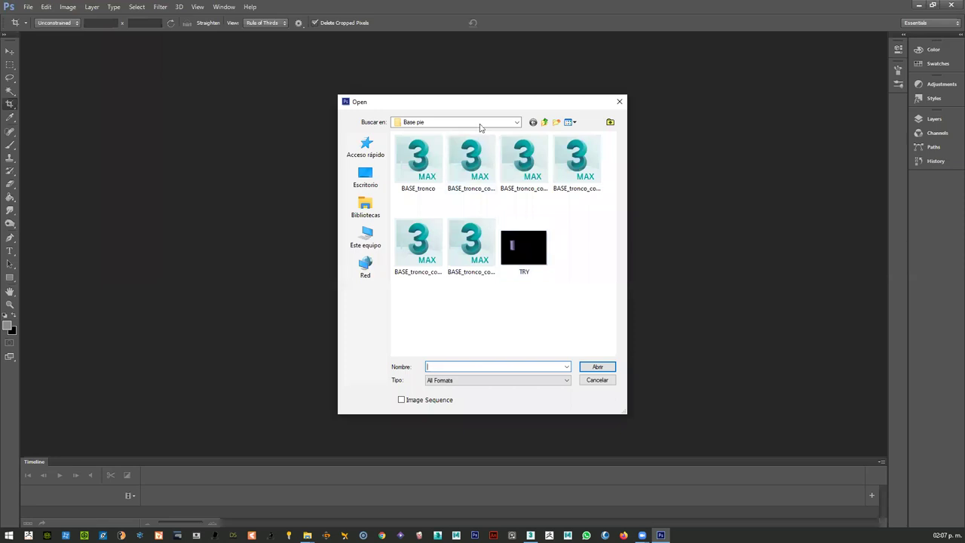
{"action": "left_click", "coordinate": [545, 122]}
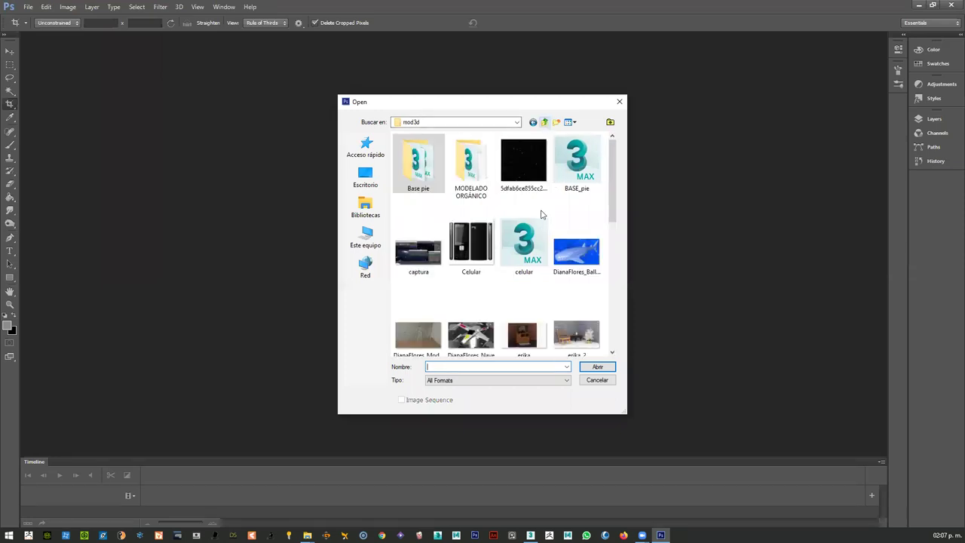
{"action": "scroll", "coordinate": [524, 268], "scroll_direction": "down", "scroll_amount": 2}
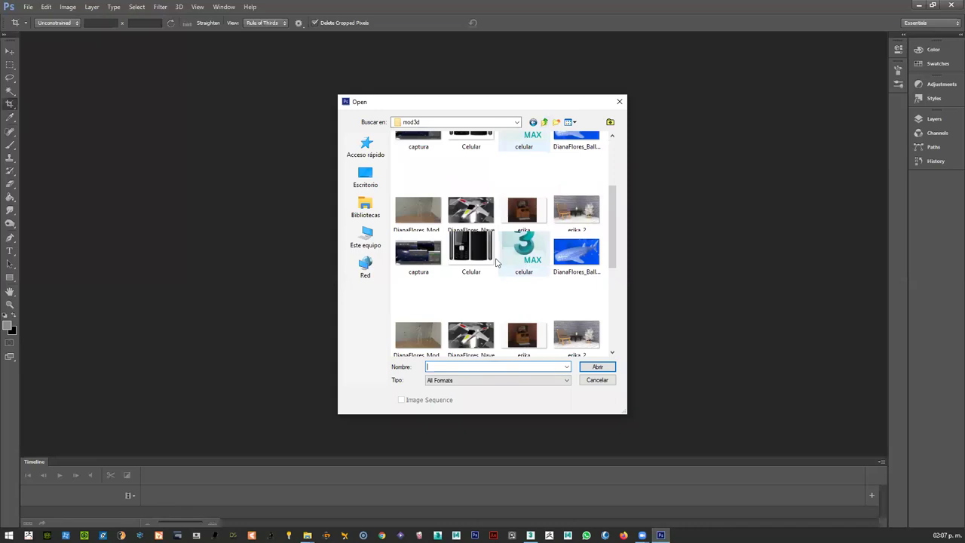
{"action": "scroll", "coordinate": [521, 324], "scroll_direction": "down", "scroll_amount": 2}
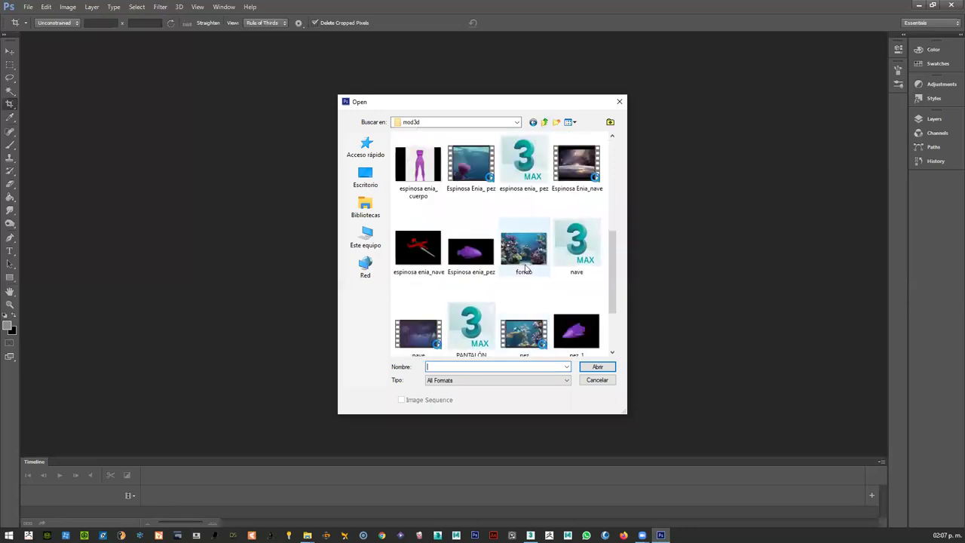
{"action": "type", "text": "u"}
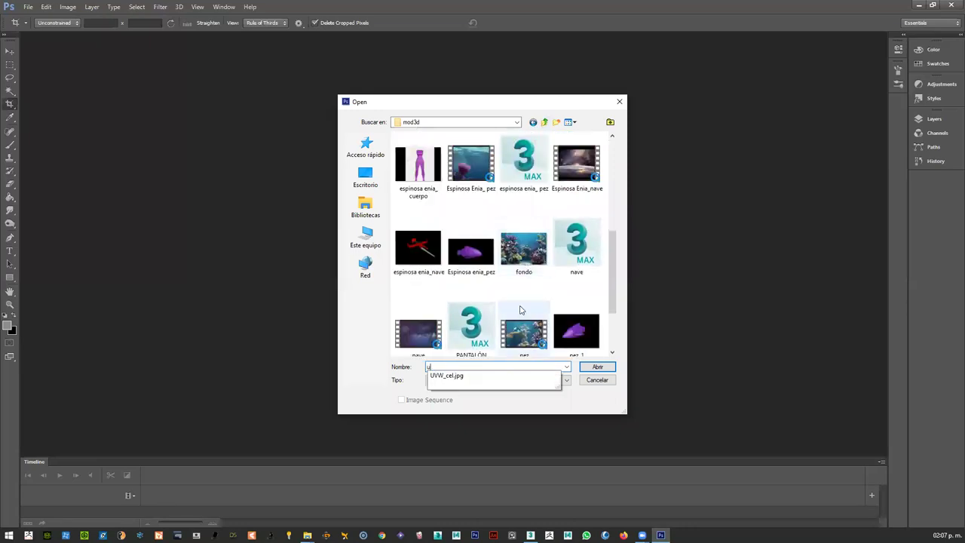
{"action": "left_click", "coordinate": [445, 375]}
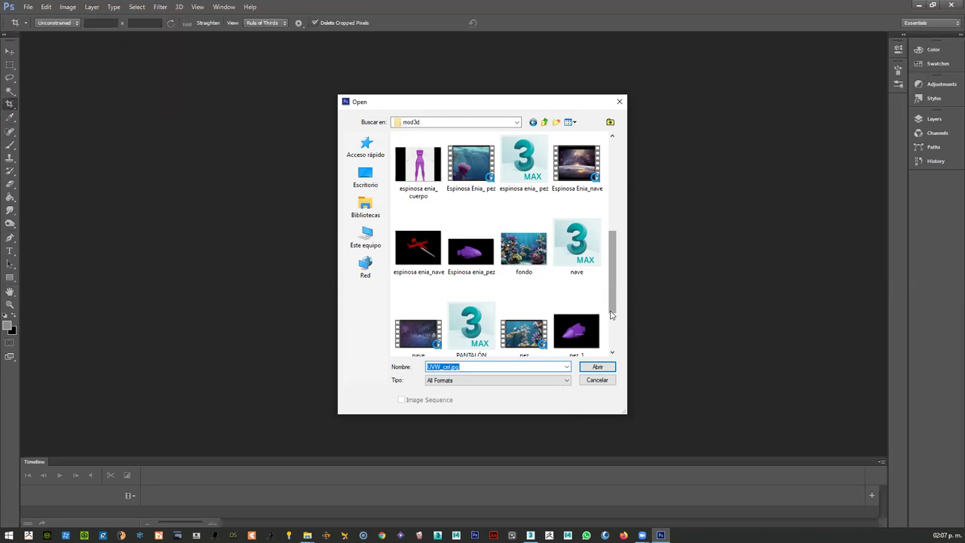
{"action": "scroll", "coordinate": [609, 317], "scroll_direction": "down", "scroll_amount": 3}
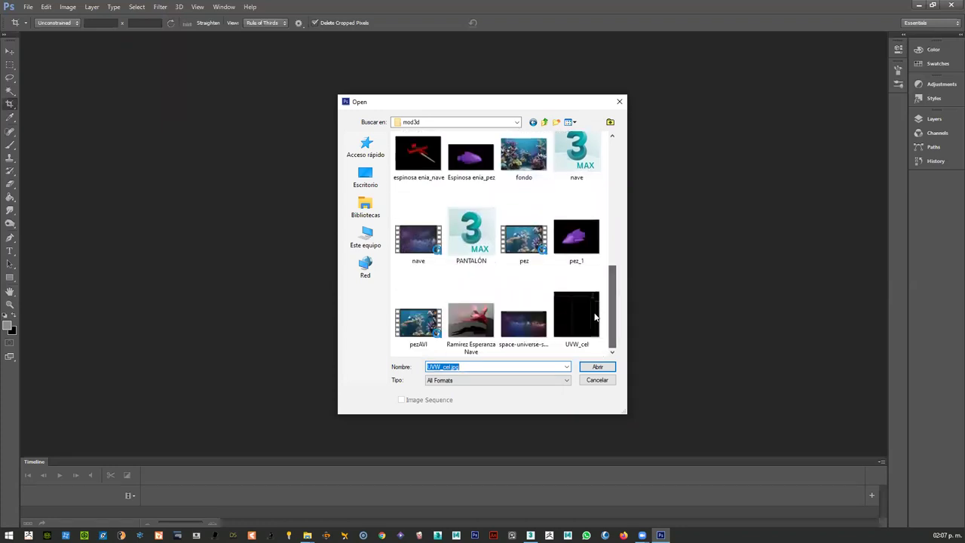
{"action": "left_click", "coordinate": [577, 317]}
{"action": "left_click", "coordinate": [598, 366]}
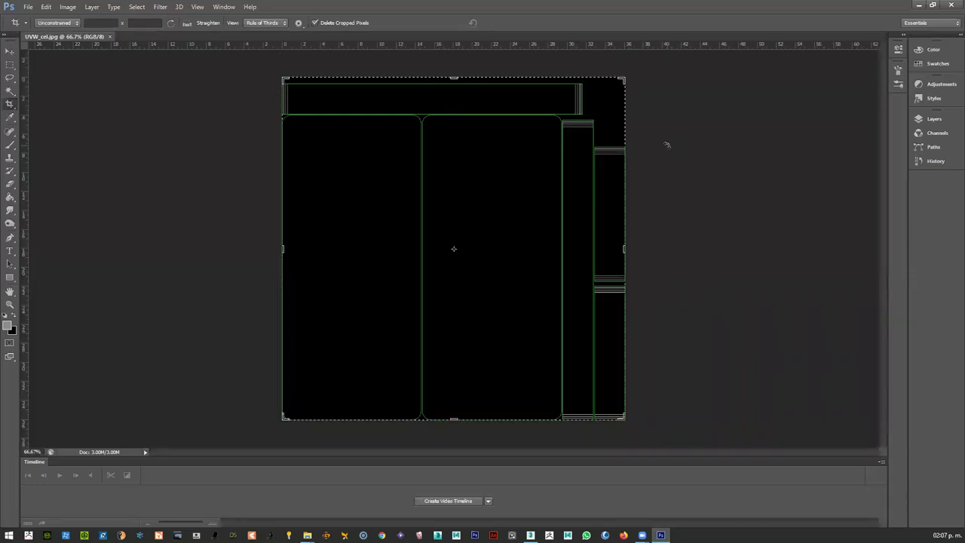
{"action": "left_click", "coordinate": [9, 51]}
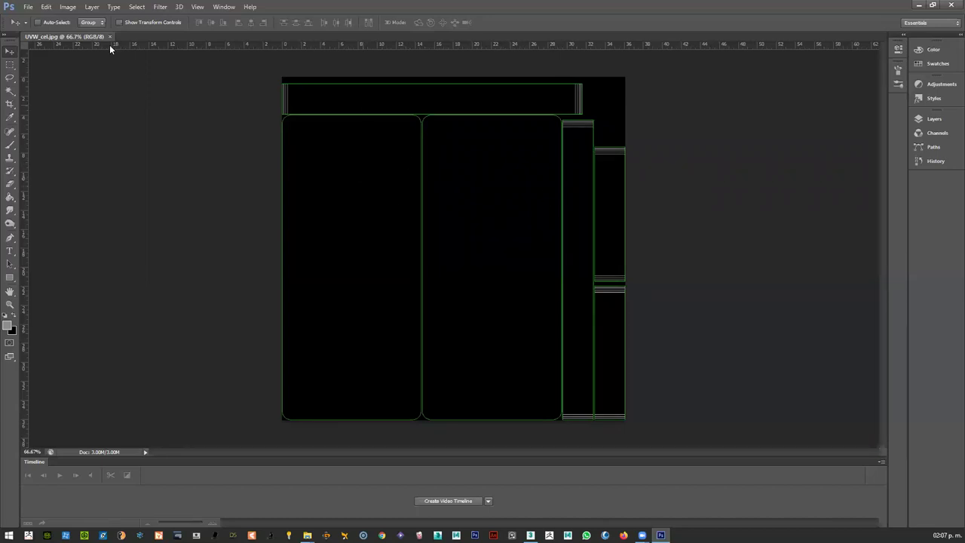
- Open the Celular reference image of the phone from the mod3d folder
{"action": "left_click", "coordinate": [28, 7]}
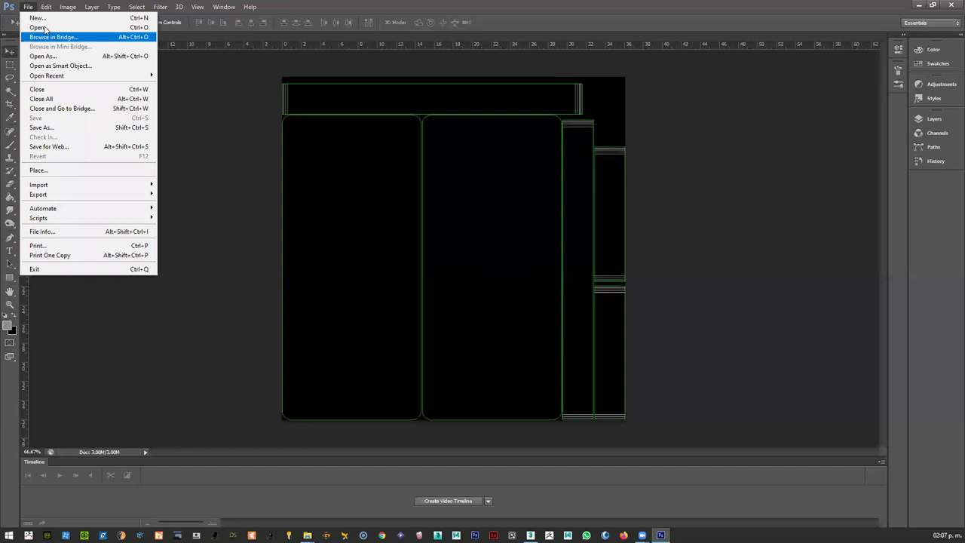
{"action": "left_click", "coordinate": [39, 27]}
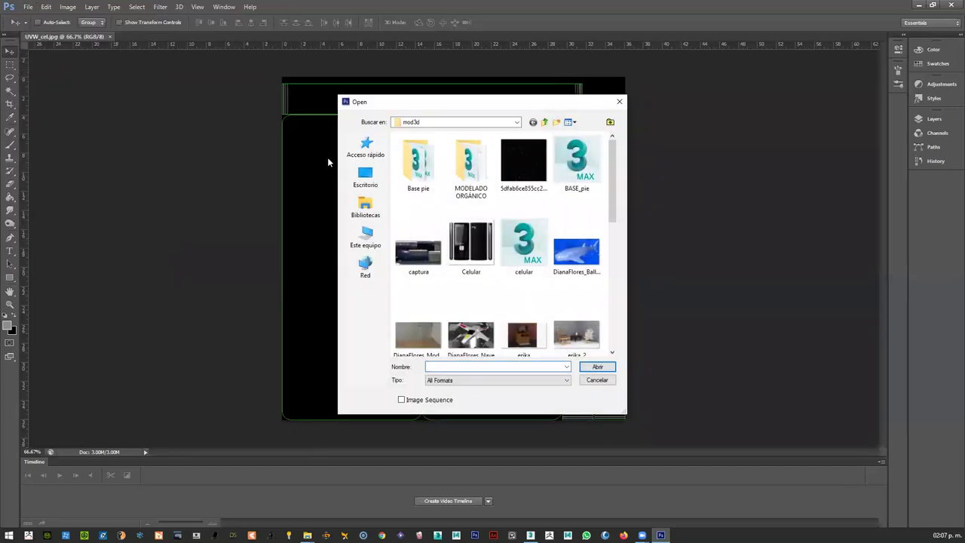
{"action": "left_click", "coordinate": [474, 245]}
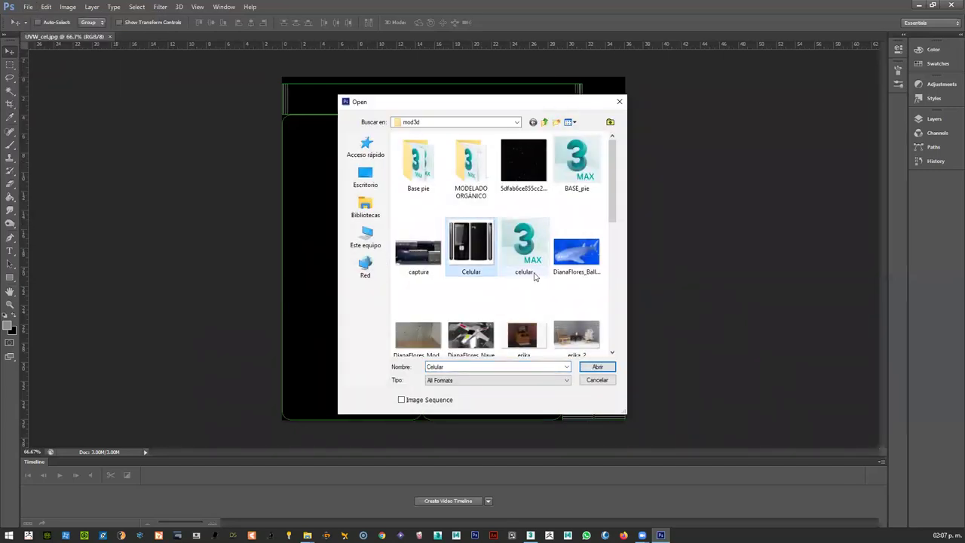
{"action": "left_click", "coordinate": [603, 368]}
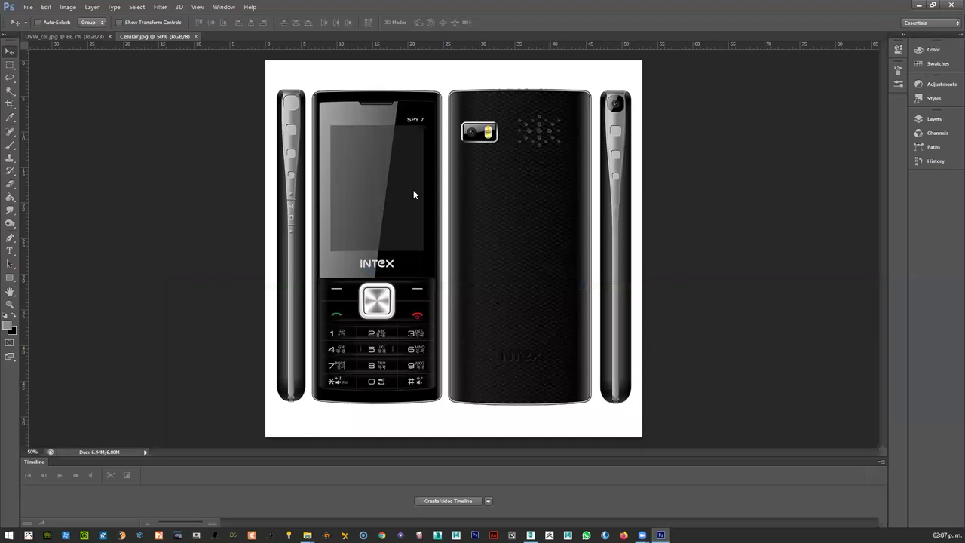
- Try to move the phone picture in the Celular image with the Move tool
{"action": "left_click", "coordinate": [368, 181]}
{"action": "left_click", "coordinate": [484, 204]}
{"action": "left_click", "coordinate": [721, 213]}
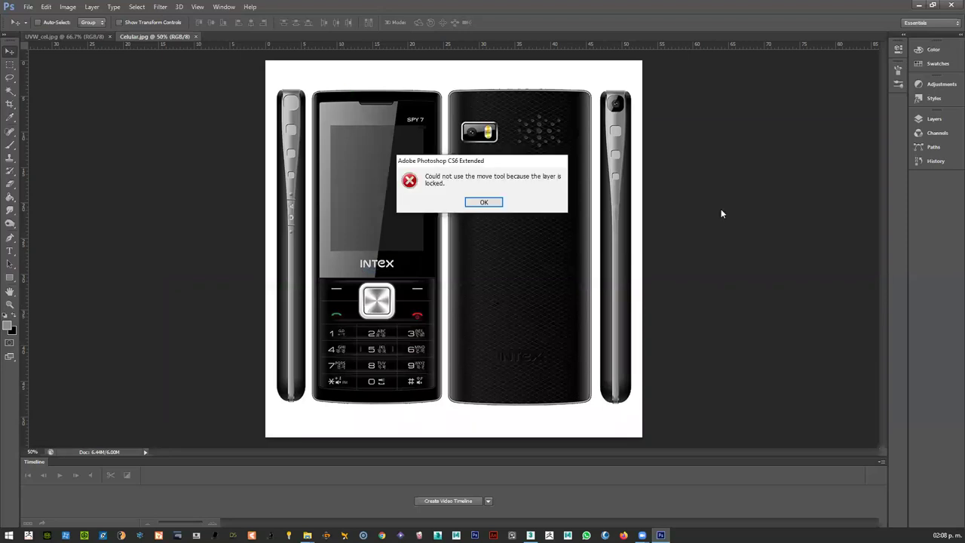
{"action": "key", "text": "Return"}
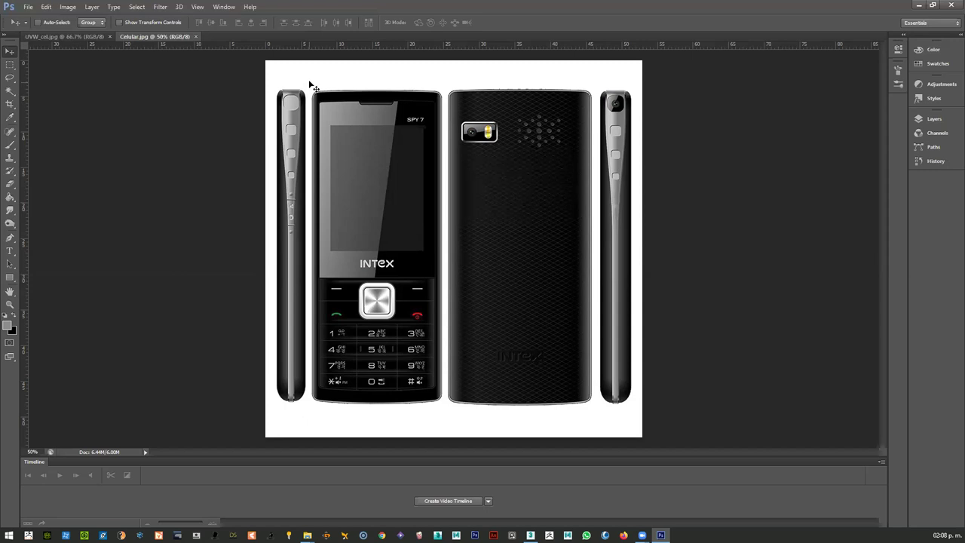
- Cut the phone's front view out of the Celular image with a rectangular selection and paste it into the UVW_cel image
{"action": "key", "text": "m"}
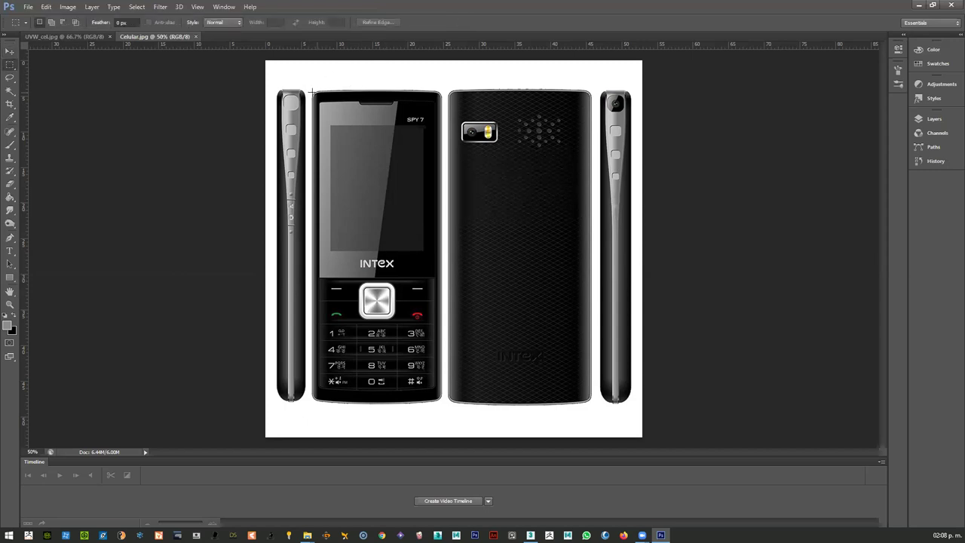
{"action": "left_click_drag", "start_coordinate": [312, 89], "coordinate": [442, 406]}
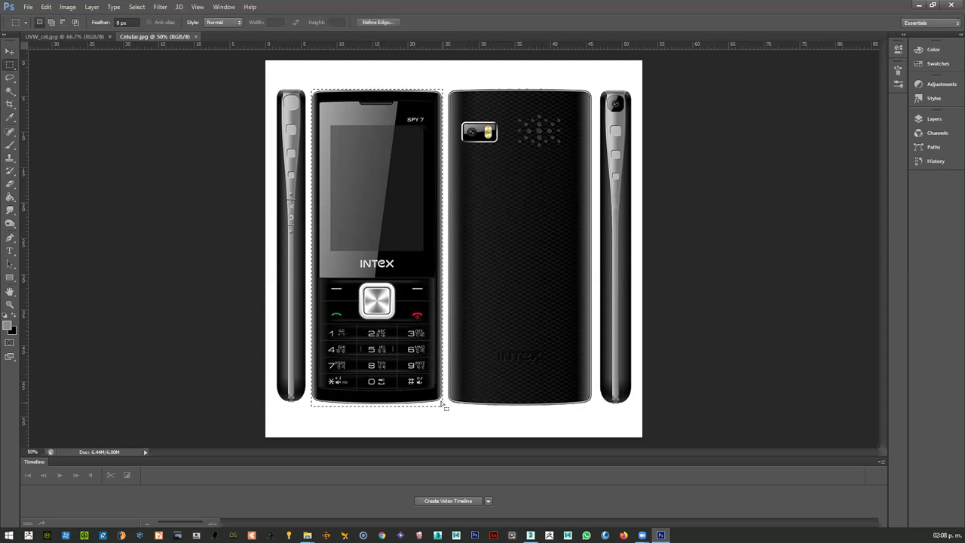
{"action": "key", "text": "BackSpace"}
{"action": "key", "text": "ctrl+d"}
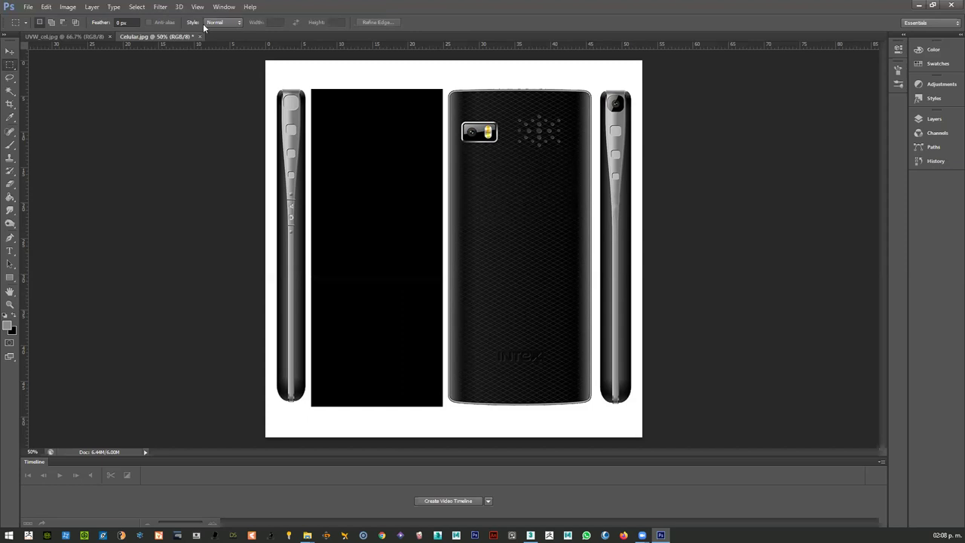
{"action": "left_click", "coordinate": [92, 37]}
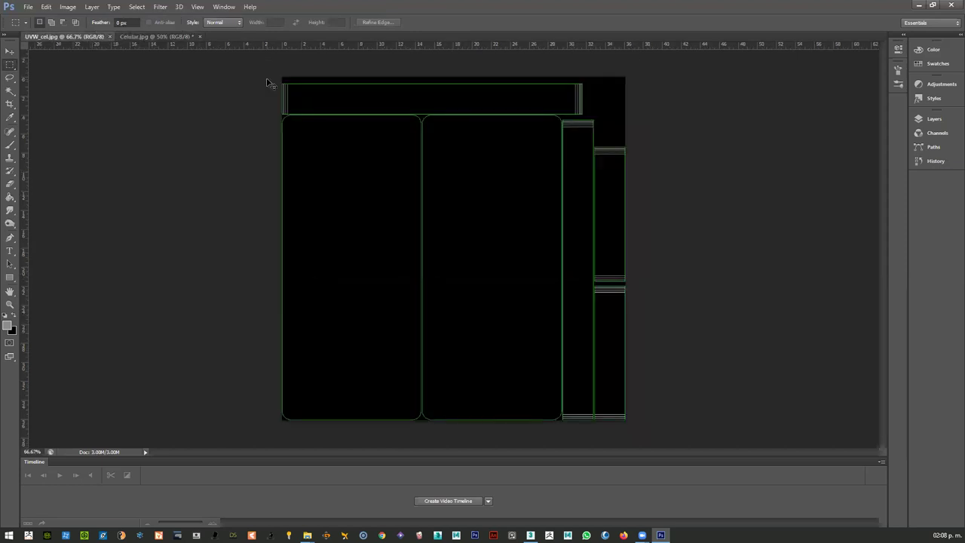
{"action": "key", "text": "ctrl+v"}
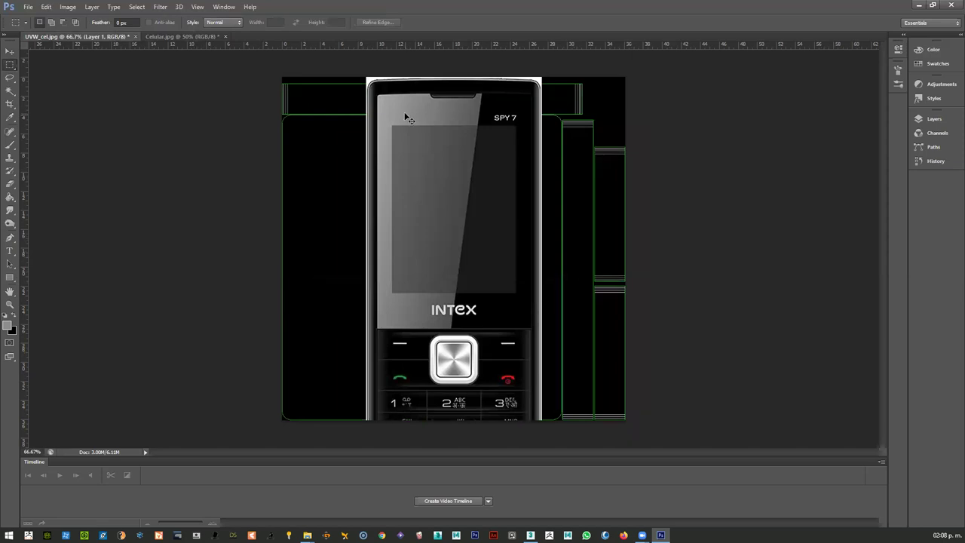
- Scale the pasted front view down to about 74% and place it over the second large panel of the UV template
{"action": "key", "text": "ctrl+t"}
{"action": "left_click_drag", "start_coordinate": [366, 78], "coordinate": [453, 159]}
{"action": "left_click_drag", "start_coordinate": [564, 114], "coordinate": [508, 160]}
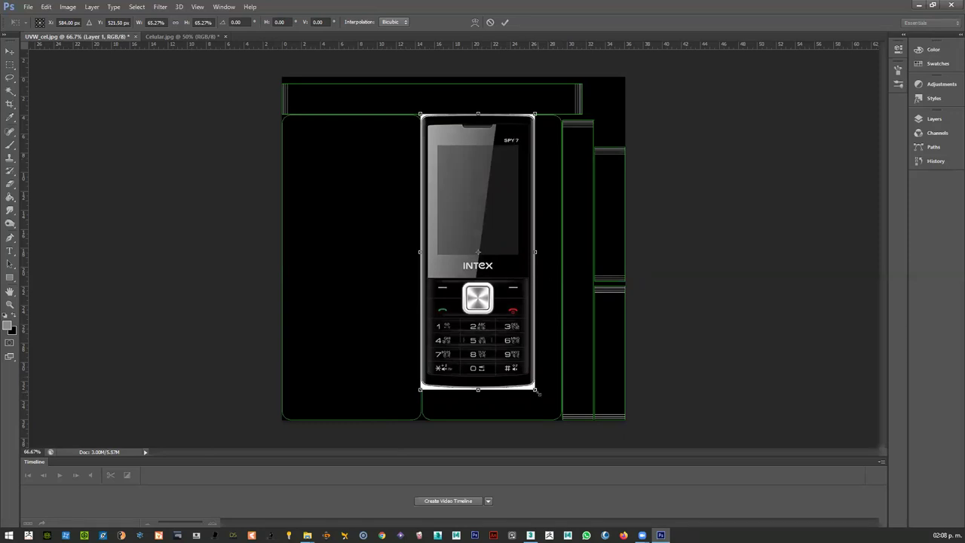
{"action": "left_click_drag", "start_coordinate": [534, 388], "coordinate": [553, 422]}
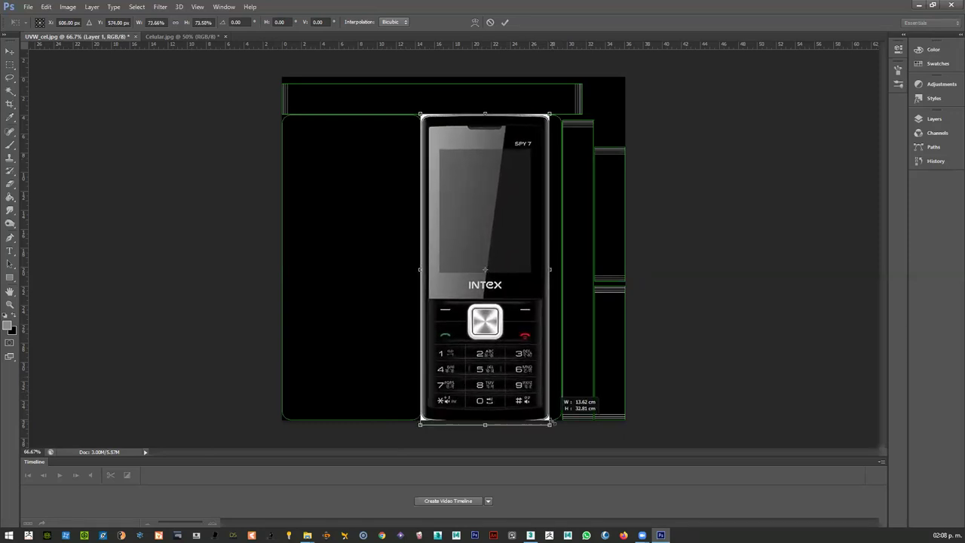
{"action": "left_click_drag", "start_coordinate": [499, 242], "coordinate": [505, 246]}
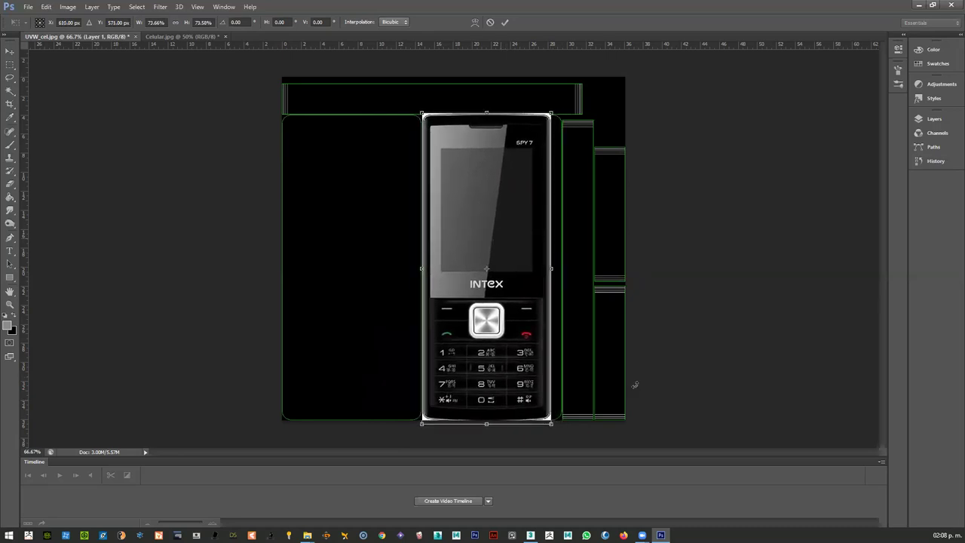
- Stretch the front view to the second panel's width, about 80.5%, and reduce its height to about 69.3%
{"action": "left_click_drag", "start_coordinate": [553, 424], "coordinate": [554, 427]}
{"action": "left_click_drag", "start_coordinate": [540, 389], "coordinate": [541, 389]}
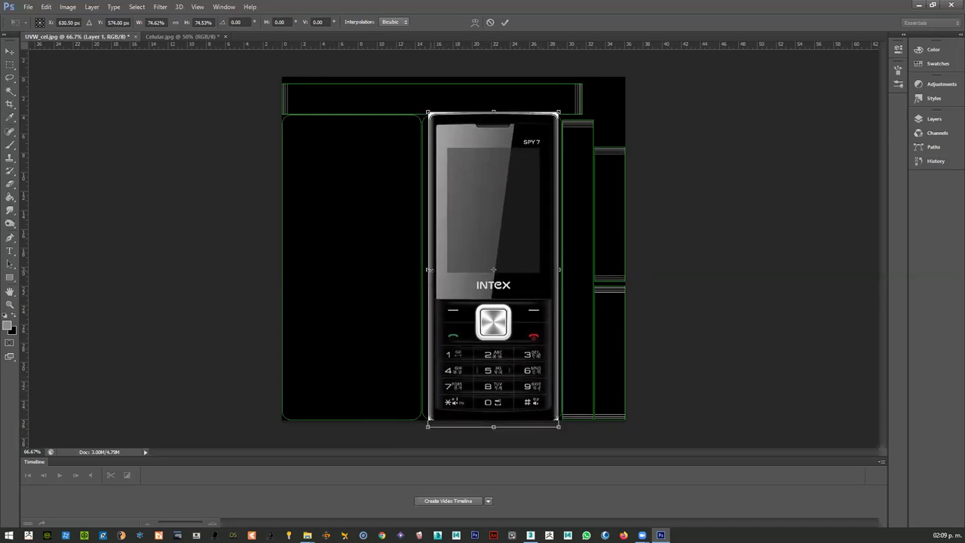
{"action": "left_click_drag", "start_coordinate": [426, 269], "coordinate": [421, 269]}
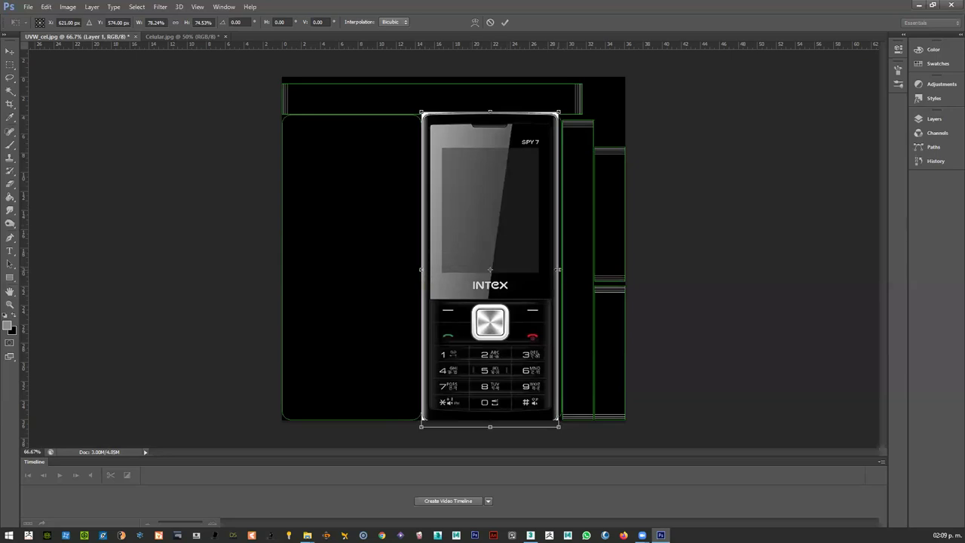
{"action": "left_click_drag", "start_coordinate": [559, 269], "coordinate": [562, 269]}
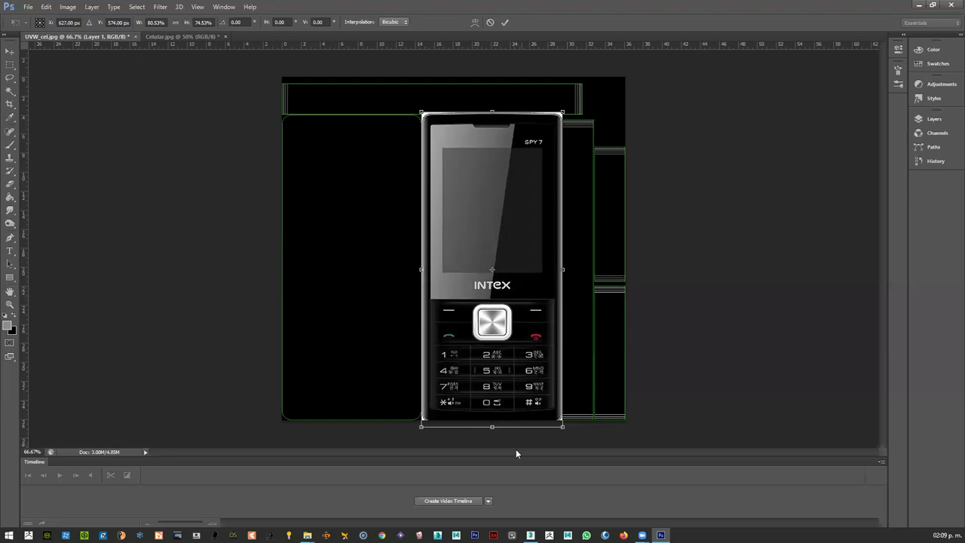
{"action": "left_click_drag", "start_coordinate": [492, 428], "coordinate": [492, 405]}
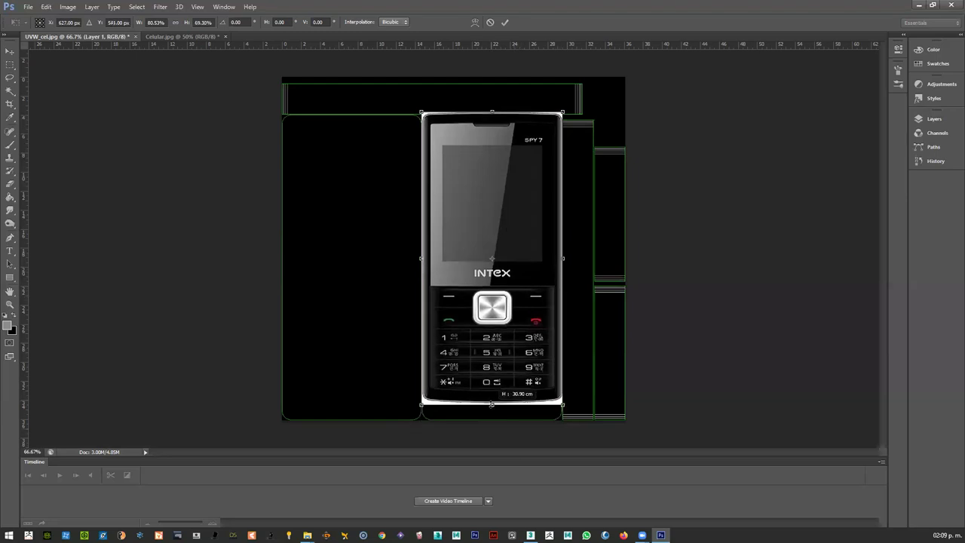
- Move the front view aside and place two horizontal and two vertical guides along the edges of the second large UV panel
{"action": "left_click_drag", "start_coordinate": [506, 247], "coordinate": [785, 239]}
{"action": "left_click_drag", "start_coordinate": [474, 45], "coordinate": [488, 114]}
{"action": "left_click_drag", "start_coordinate": [481, 45], "coordinate": [534, 420]}
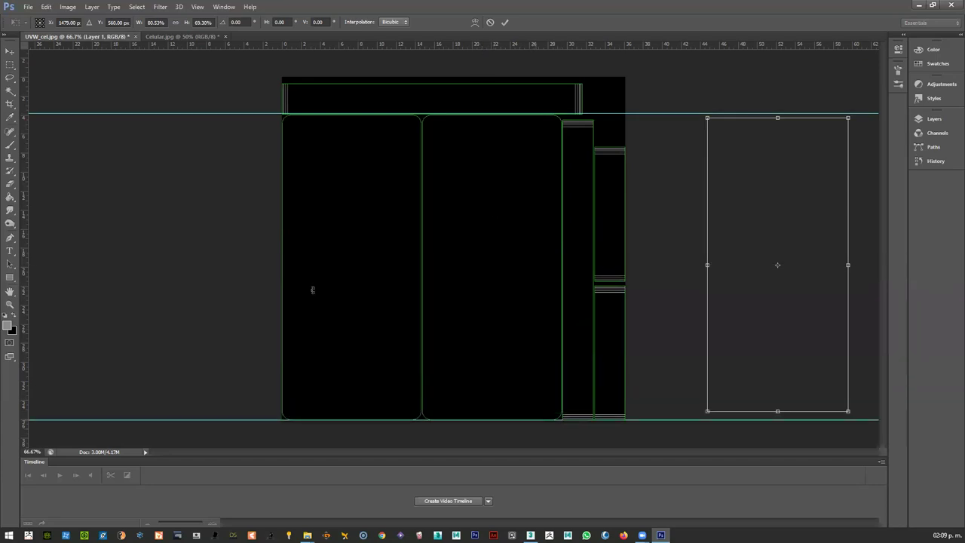
{"action": "left_click_drag", "start_coordinate": [24, 241], "coordinate": [422, 281]}
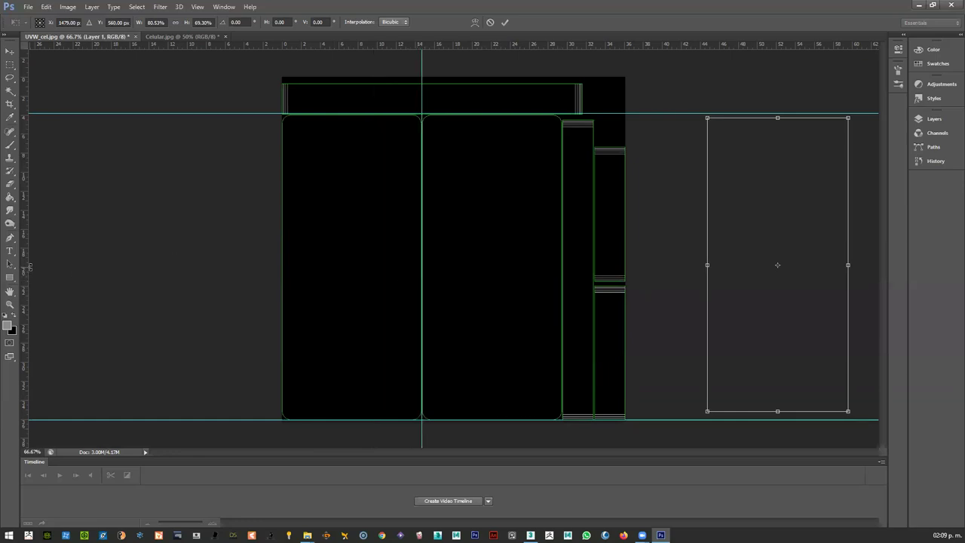
{"action": "left_click_drag", "start_coordinate": [26, 266], "coordinate": [562, 224]}
- Move the front view back between the guides, stretch its height to about 74.5% to cover the panel, and apply the transform
{"action": "left_click_drag", "start_coordinate": [727, 195], "coordinate": [444, 195]}
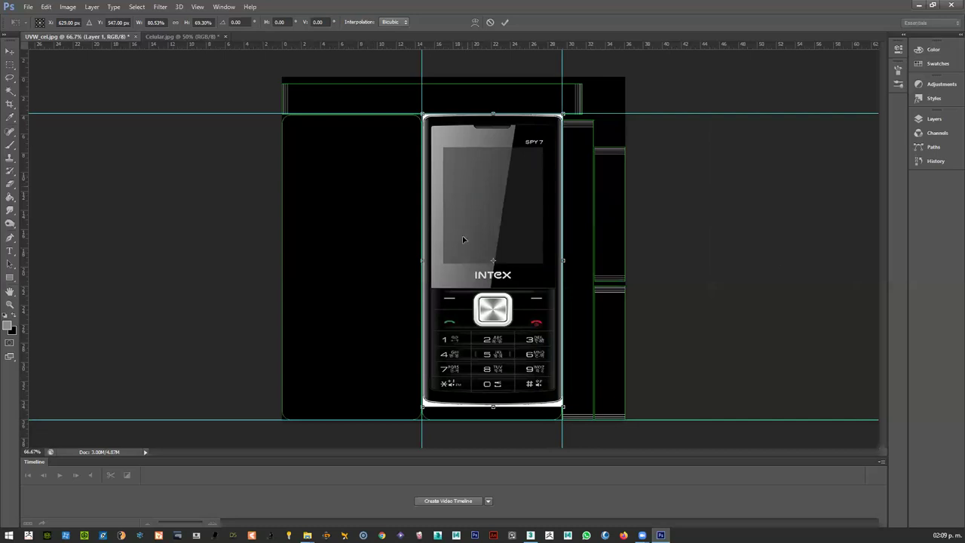
{"action": "left_click_drag", "start_coordinate": [493, 409], "coordinate": [488, 425]}
{"action": "left_click_drag", "start_coordinate": [466, 283], "coordinate": [465, 279]}
{"action": "left_click_drag", "start_coordinate": [490, 420], "coordinate": [491, 424]}
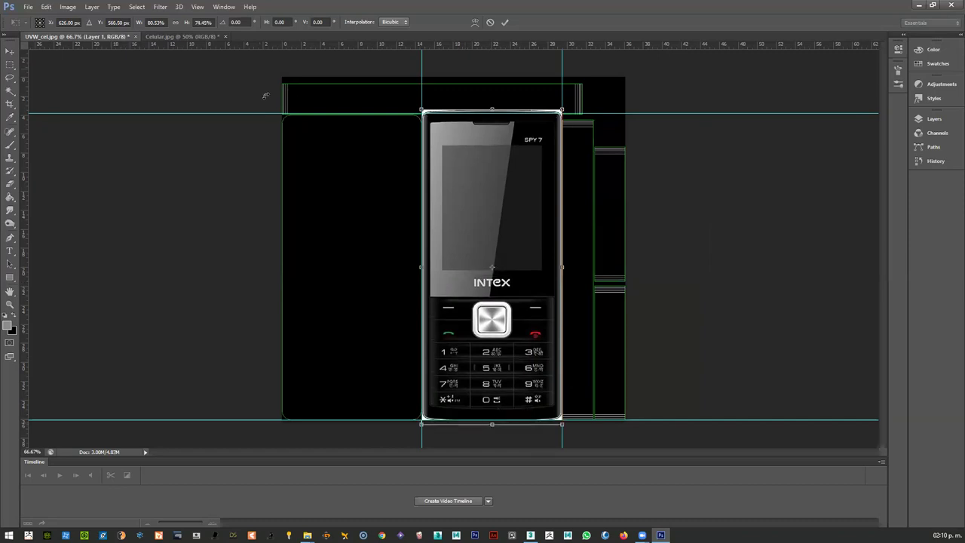
{"action": "key", "text": "Return"}
- Cut the phone's back view out of Celular.jpg and paste it into UVW_cel.jpg as a new layer
{"action": "key", "text": "m"}
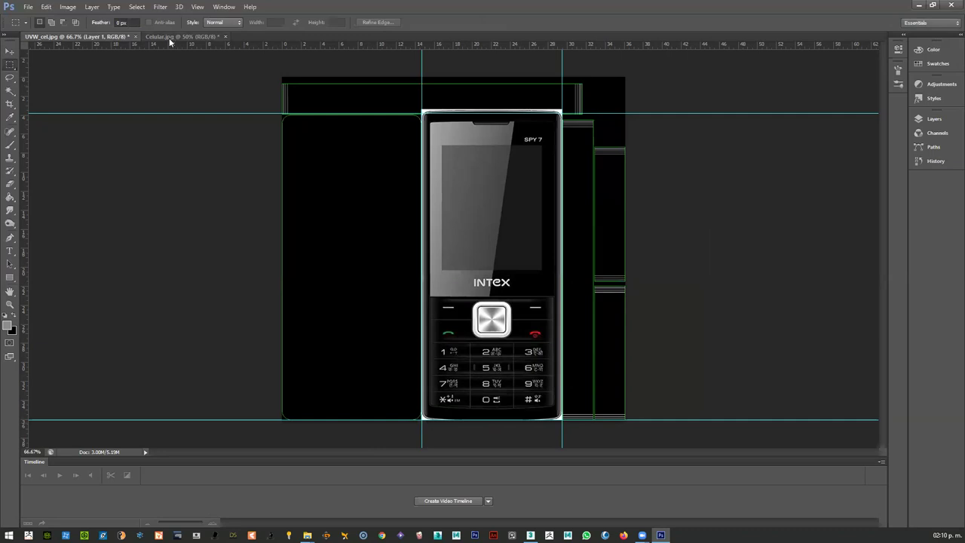
{"action": "left_click", "coordinate": [189, 36]}
{"action": "left_click_drag", "start_coordinate": [448, 85], "coordinate": [595, 406]}
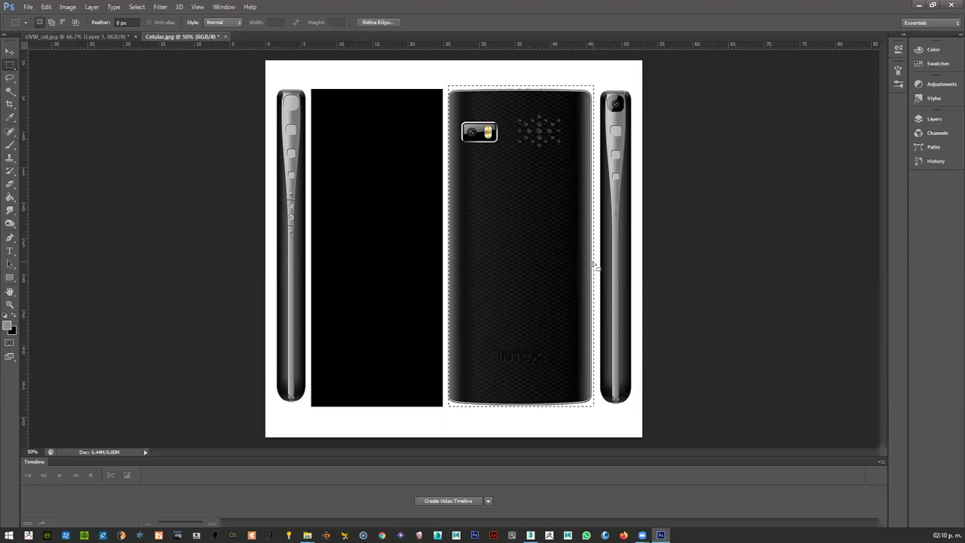
{"action": "left_click_drag", "start_coordinate": [594, 252], "coordinate": [593, 250]}
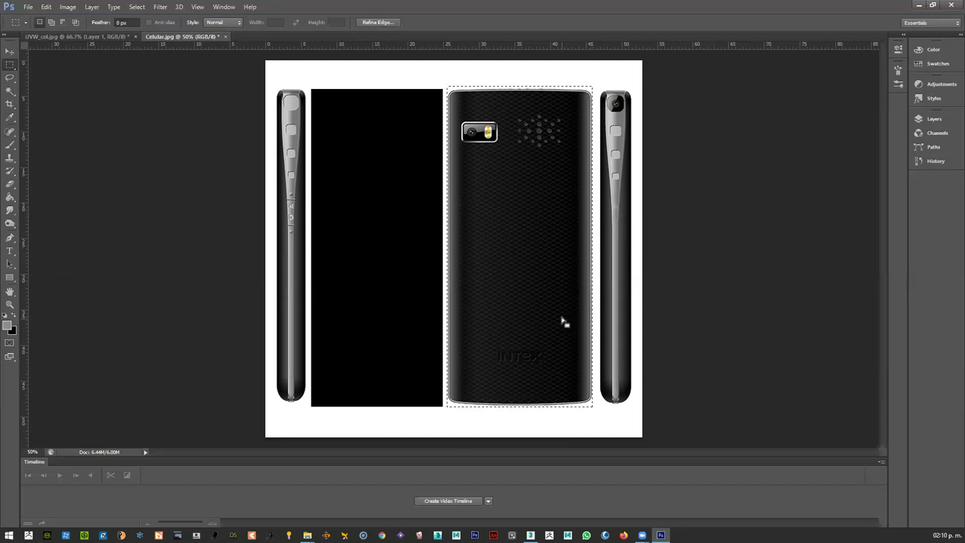
{"action": "key", "text": "v"}
{"action": "key", "text": "Delete"}
{"action": "key", "text": "ctrl+d"}
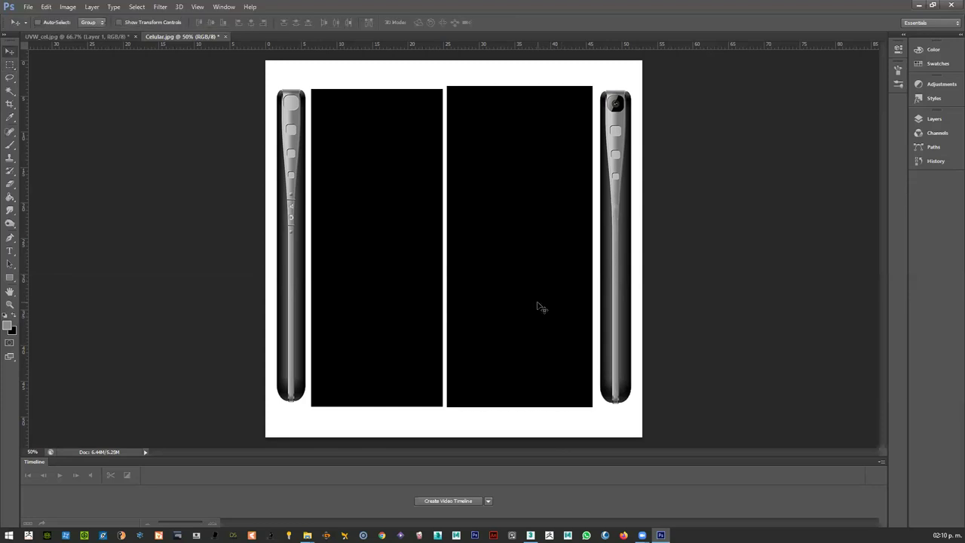
{"action": "left_click", "coordinate": [106, 37]}
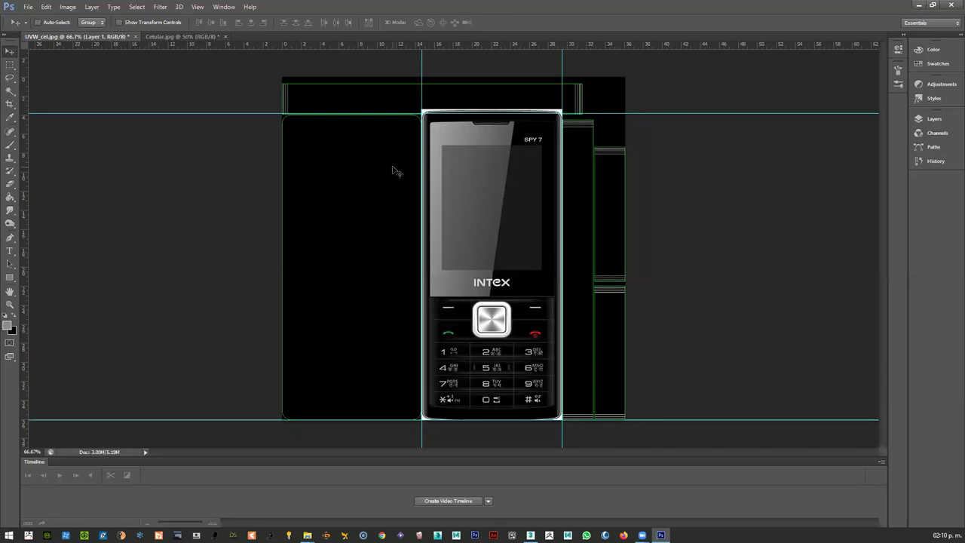
{"action": "key", "text": "ctrl+v"}
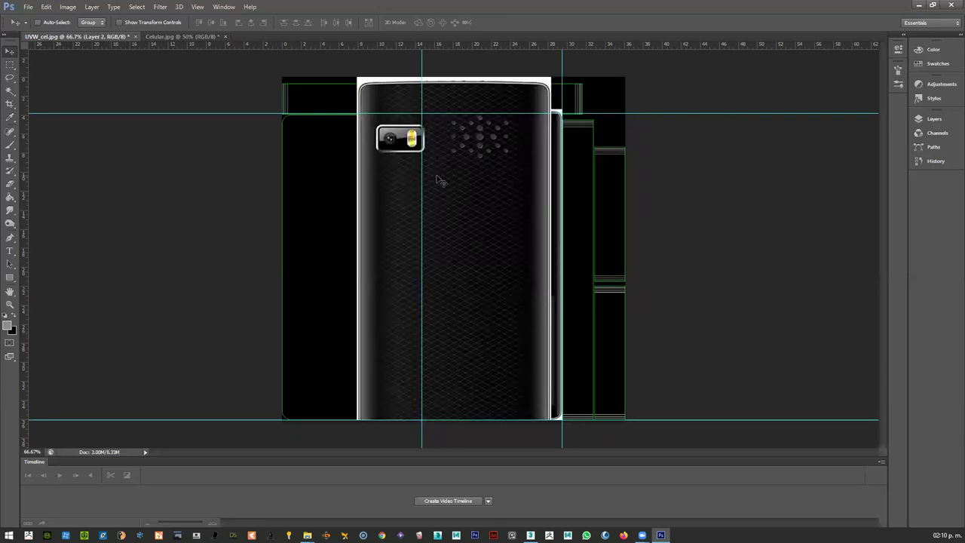
- Scale the back view to about 74.5% width and 73.6% height over the first large UV panel, and apply the transform
{"action": "key", "text": "ctrl+t"}
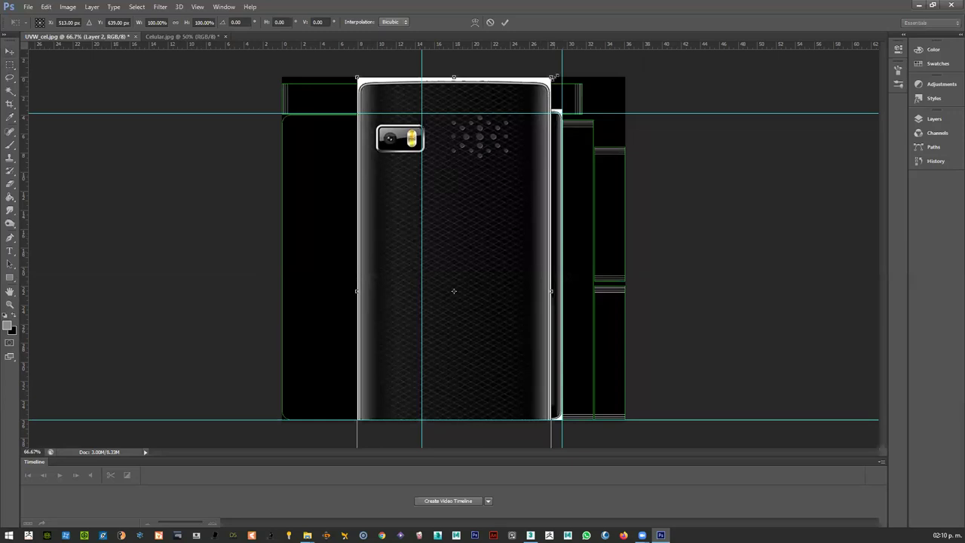
{"action": "left_click_drag", "start_coordinate": [550, 77], "coordinate": [499, 189]}
{"action": "left_click_drag", "start_coordinate": [429, 199], "coordinate": [400, 142]}
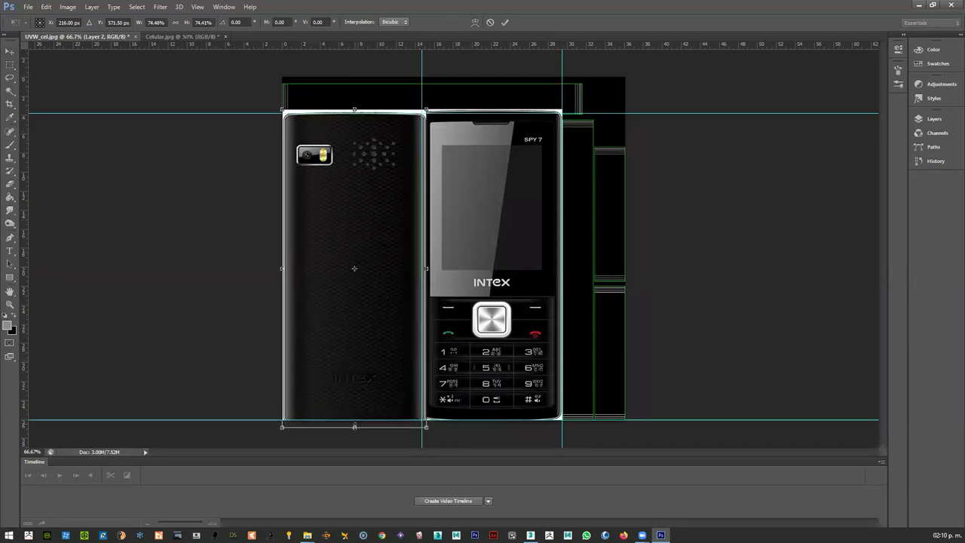
{"action": "left_click_drag", "start_coordinate": [353, 427], "coordinate": [354, 424]}
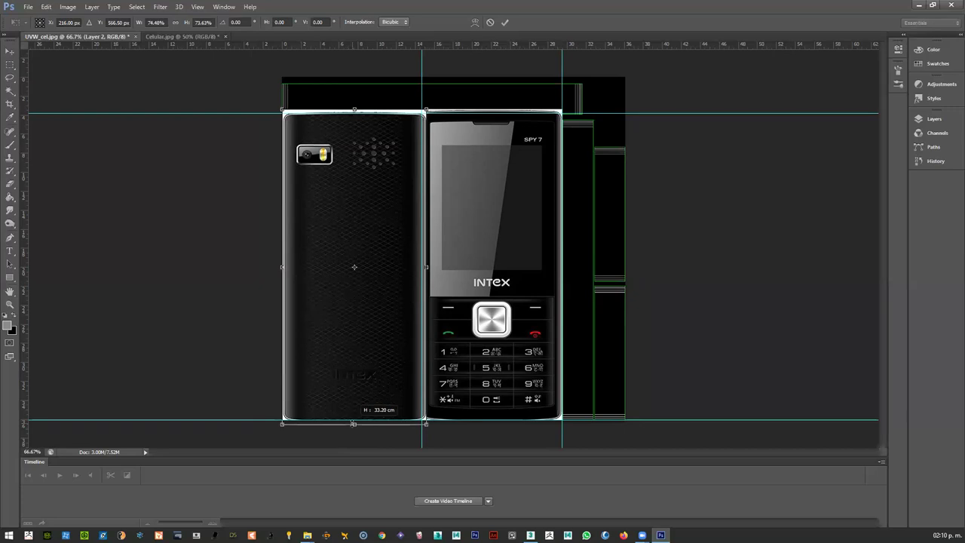
{"action": "left_click", "coordinate": [354, 110]}
{"action": "left_click_drag", "start_coordinate": [354, 424], "coordinate": [353, 421]}
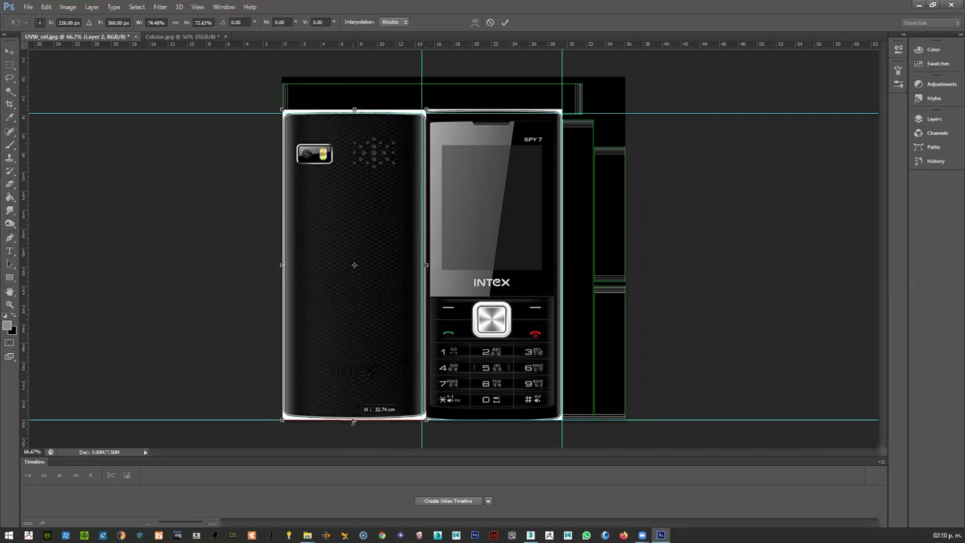
{"action": "key", "text": "ctrl+z"}
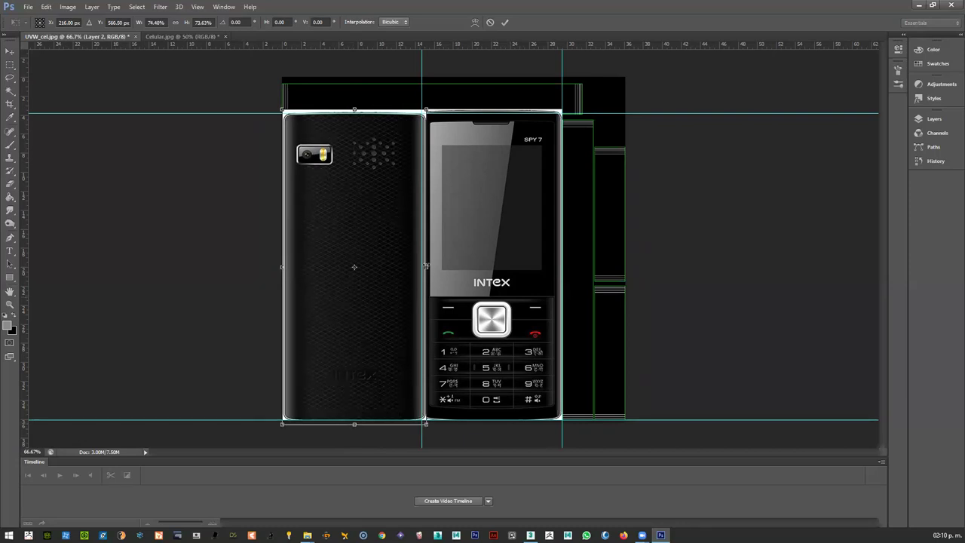
{"action": "key", "text": "Return"}
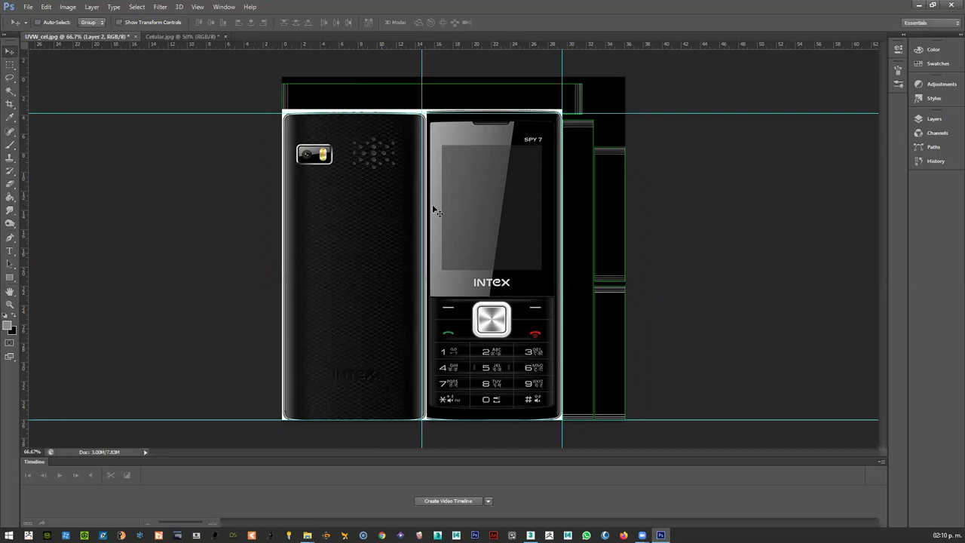
- Cut the side view with the volume buttons out of Celular.jpg and paste it into UVW_cel.jpg
{"action": "key", "text": "alt"}
{"action": "left_click", "coordinate": [189, 39]}
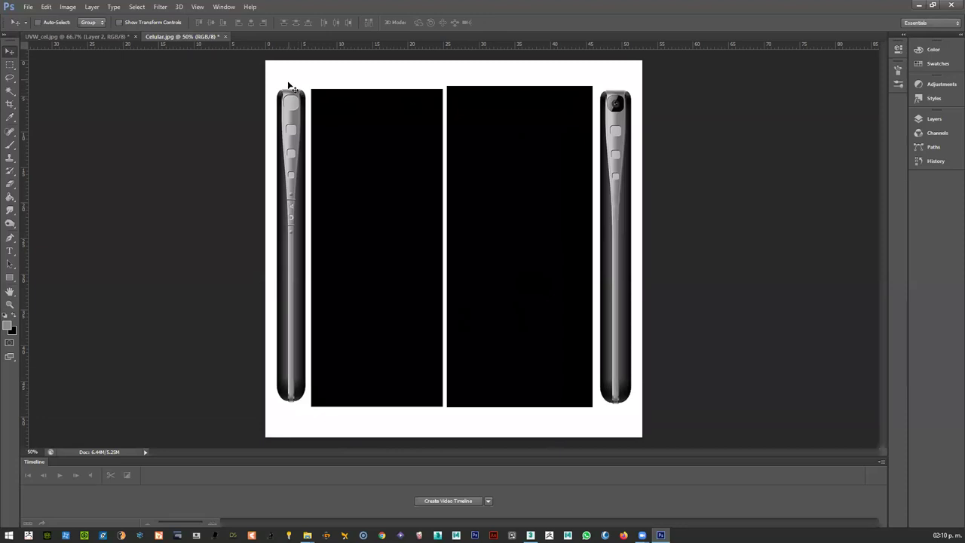
{"action": "key", "text": "m"}
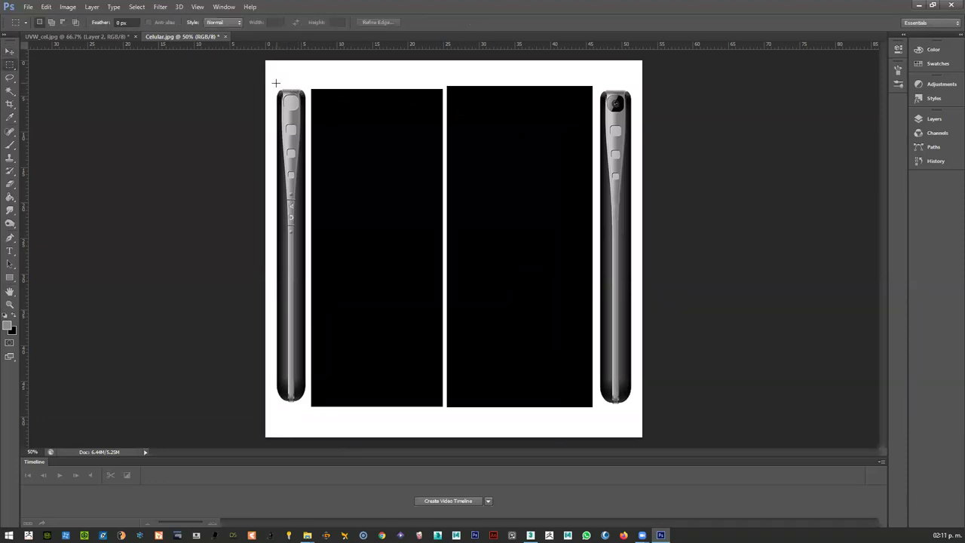
{"action": "left_click_drag", "start_coordinate": [273, 87], "coordinate": [308, 407]}
{"action": "key", "text": "BackSpace"}
{"action": "key", "text": "ctrl+d"}
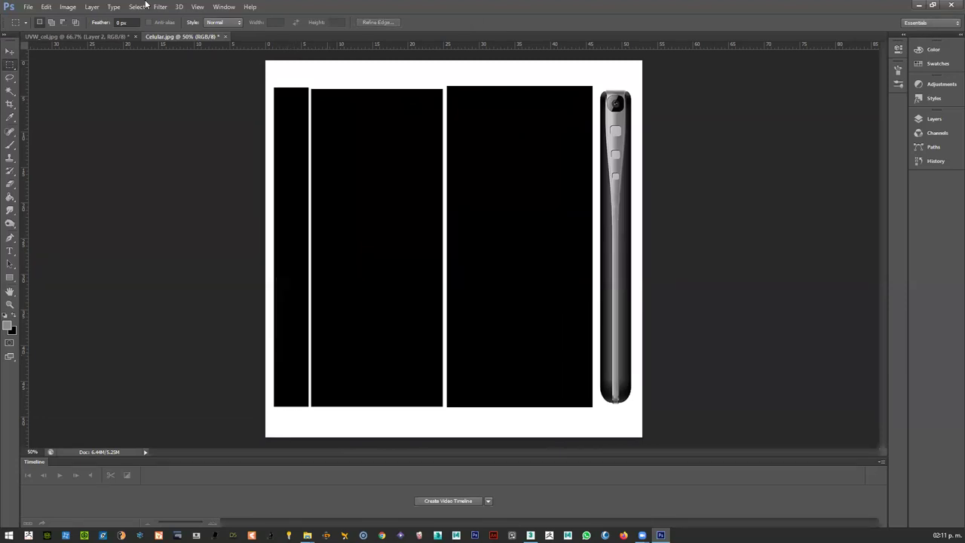
{"action": "left_click", "coordinate": [100, 37]}
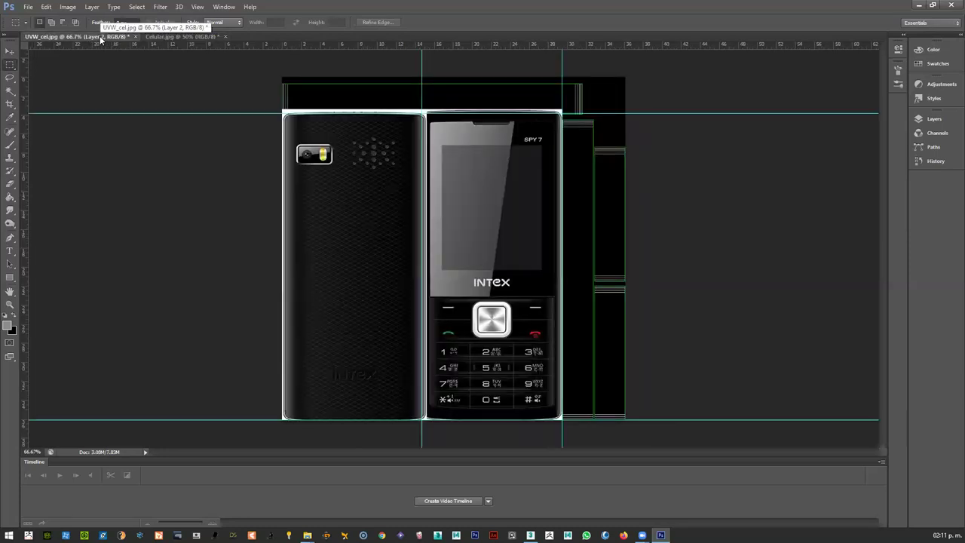
{"action": "key", "text": "ctrl+v"}
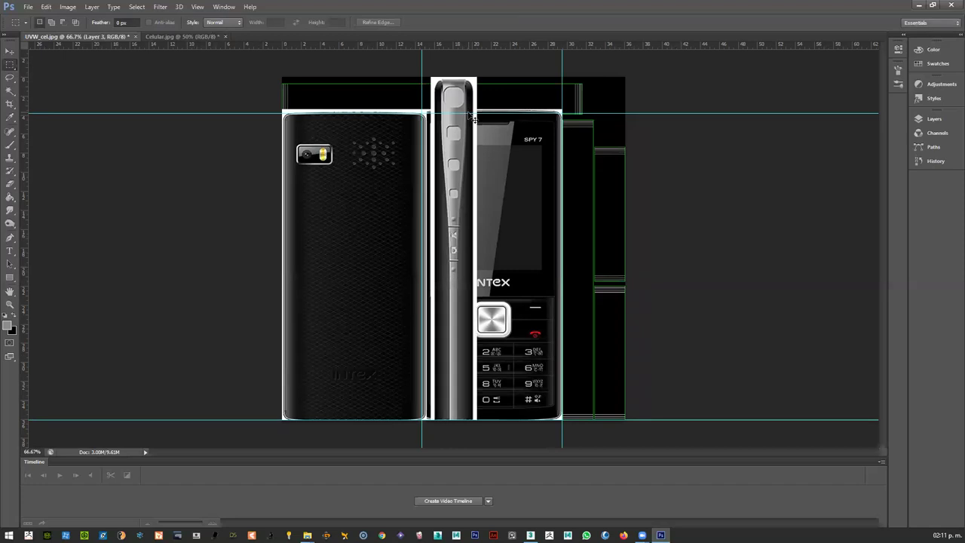
- Scale the pasted side view down, apply the transform, and move it up over the front view
{"action": "key", "text": "ctrl+t"}
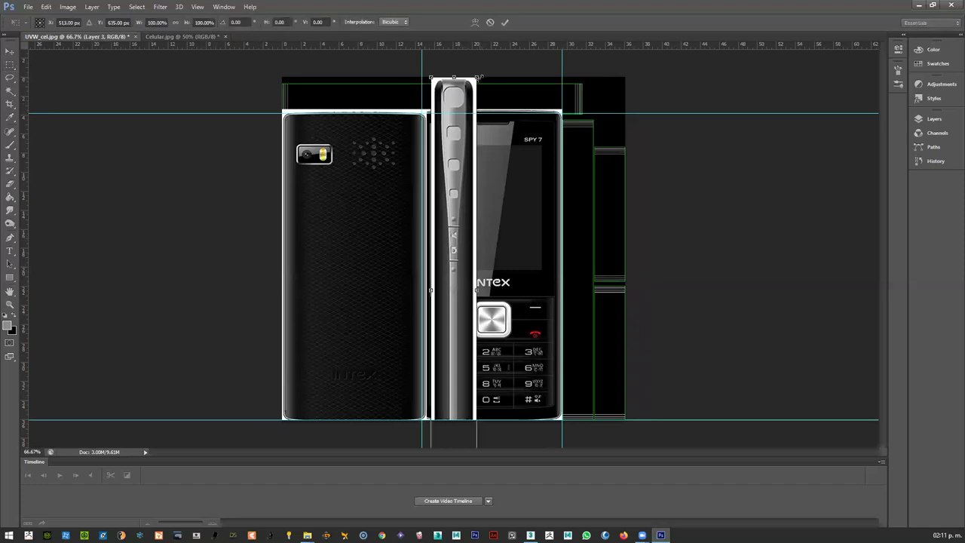
{"action": "left_click_drag", "start_coordinate": [478, 77], "coordinate": [449, 153]}
{"action": "key", "text": "Return"}
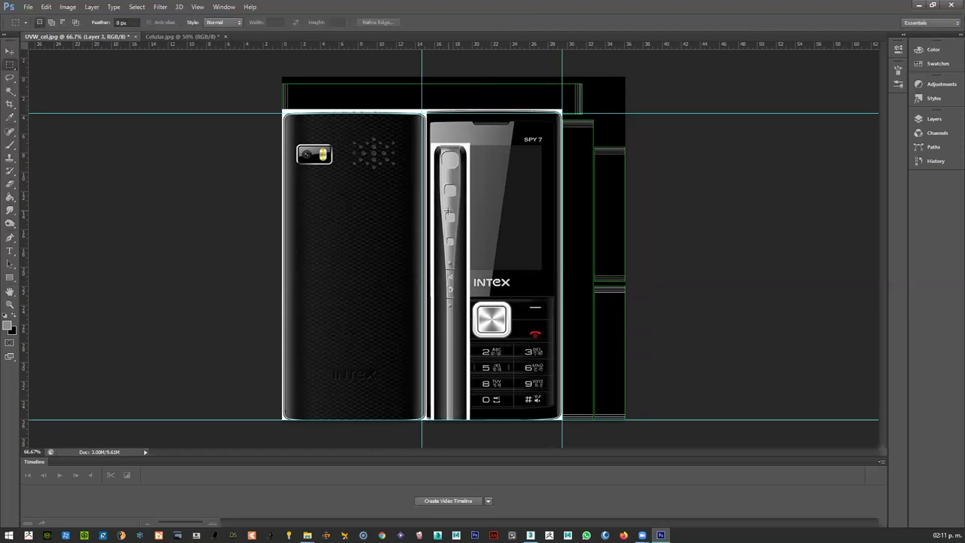
{"action": "left_click_drag", "start_coordinate": [449, 215], "coordinate": [458, 170], "text": "ctrl"}
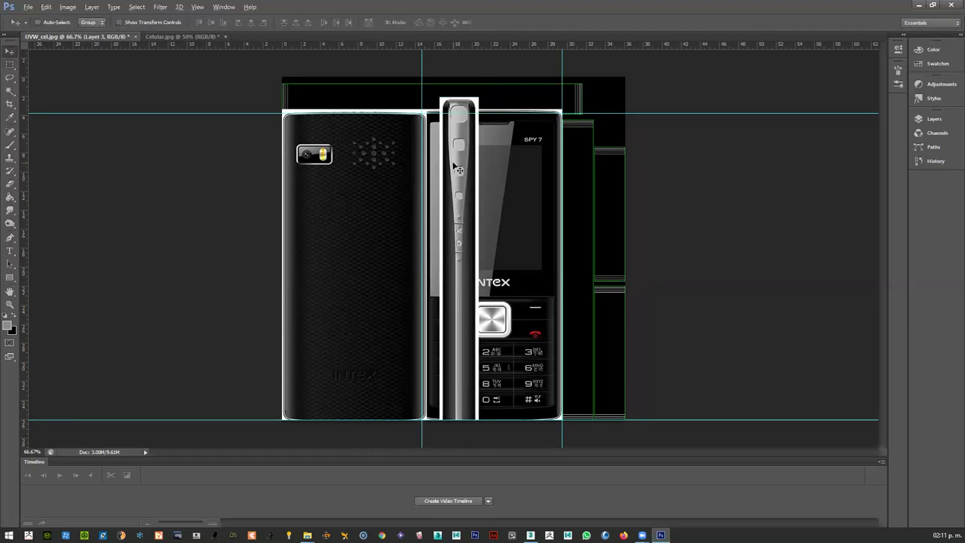
- Switch to 3ds Max and check the phone model's large front face and narrow side face by selecting each in turn
{"action": "key", "text": "alt+Tab"}
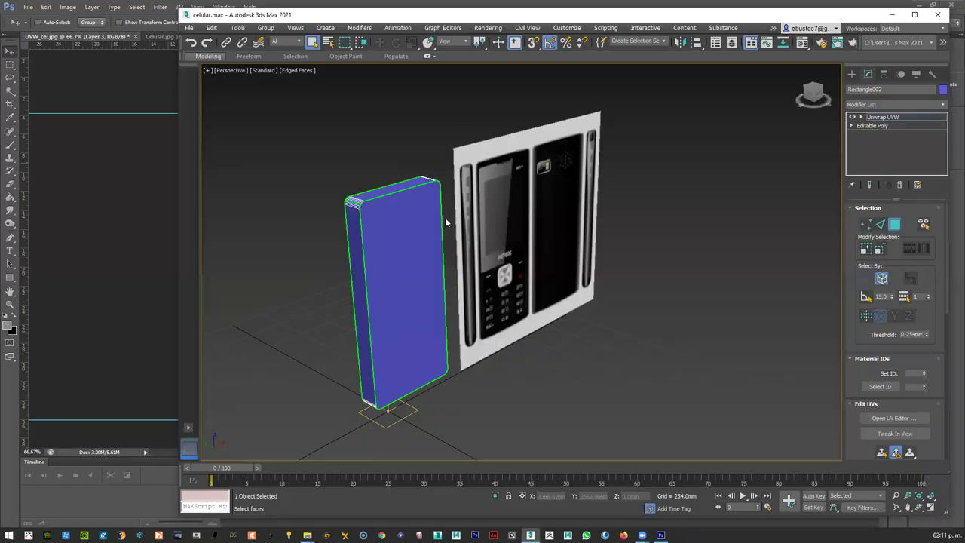
{"action": "left_click", "coordinate": [431, 242]}
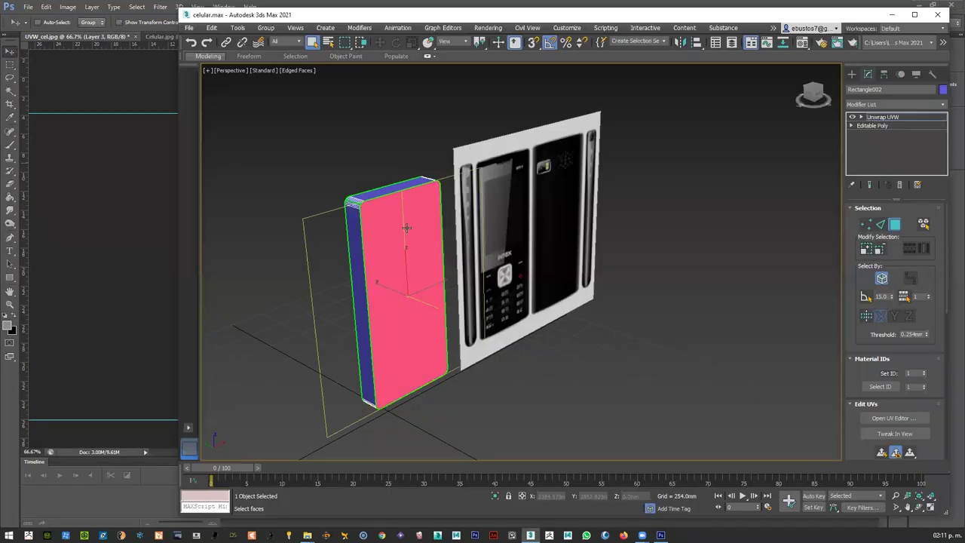
{"action": "left_click", "coordinate": [355, 241]}
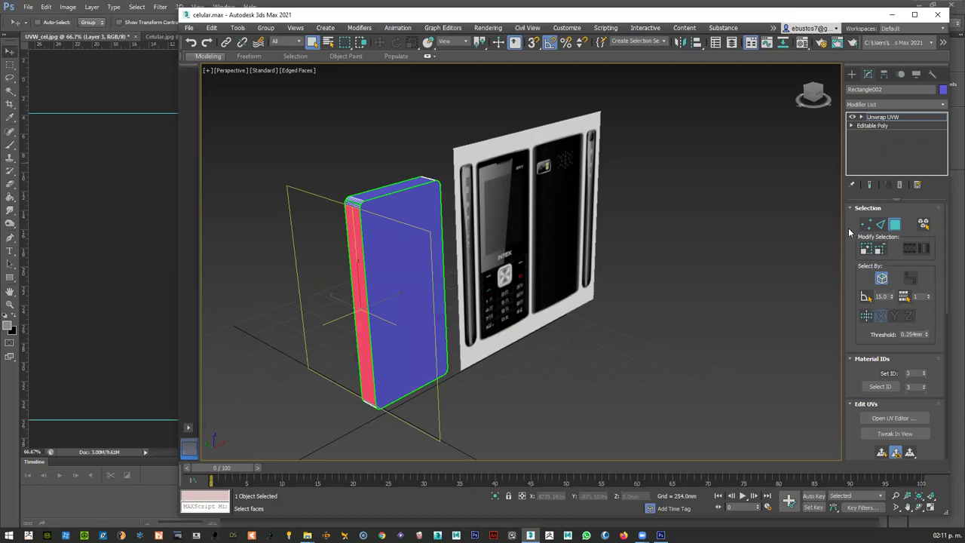
{"action": "left_click", "coordinate": [635, 273]}
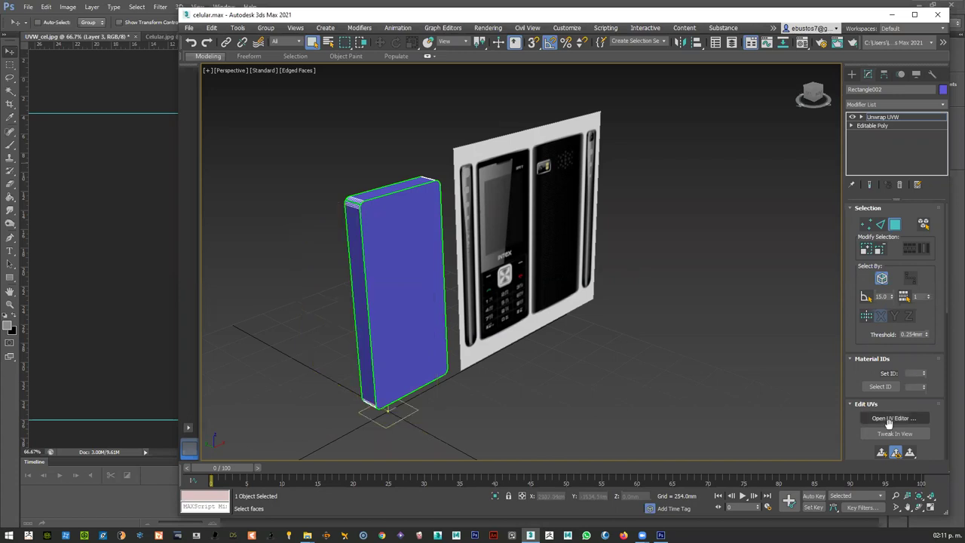
{"action": "left_click", "coordinate": [895, 225]}
{"action": "left_click", "coordinate": [896, 225]}
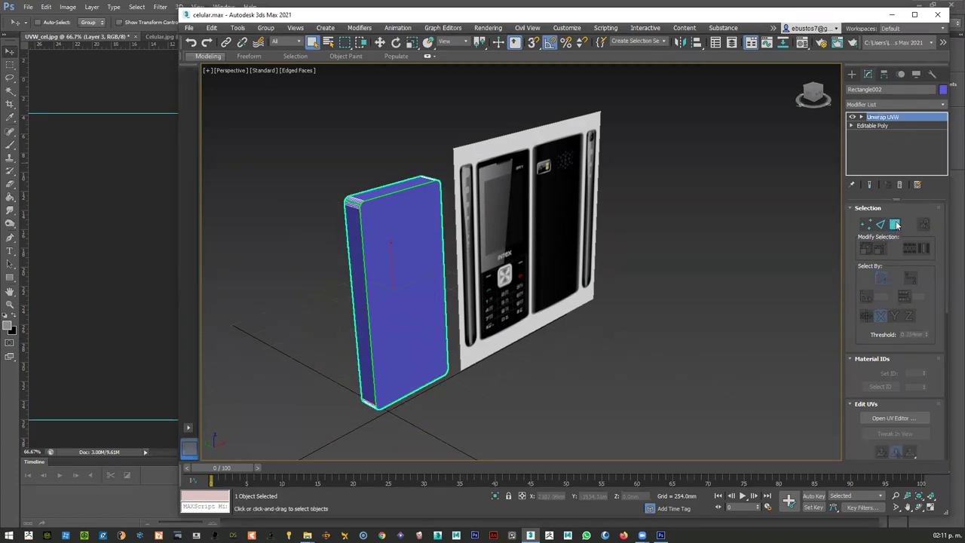
- Open the UV editor and apply Flatten Mapping with a polygon angle threshold of 45.0 and spacing of 0.001
{"action": "left_click", "coordinate": [904, 418]}
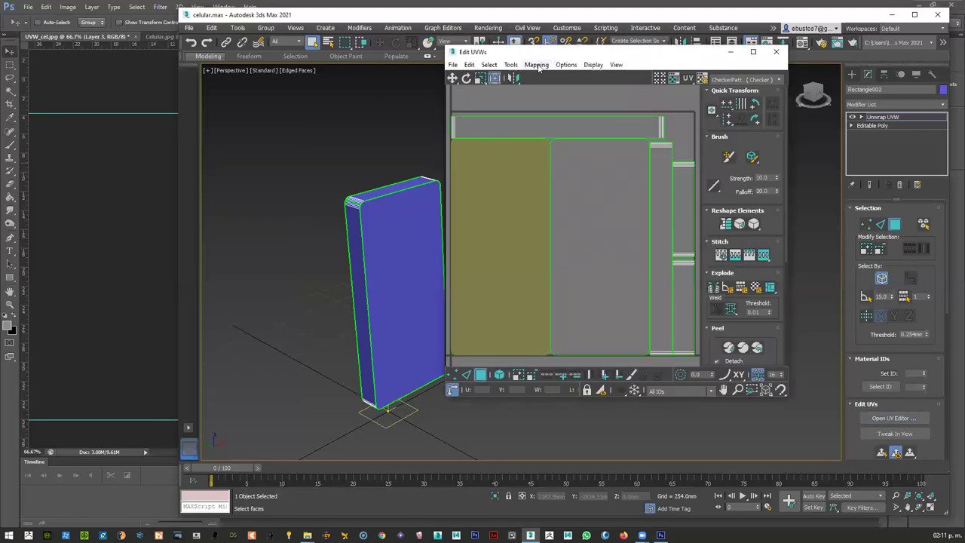
{"action": "left_click", "coordinate": [536, 65]}
{"action": "left_click", "coordinate": [546, 76]}
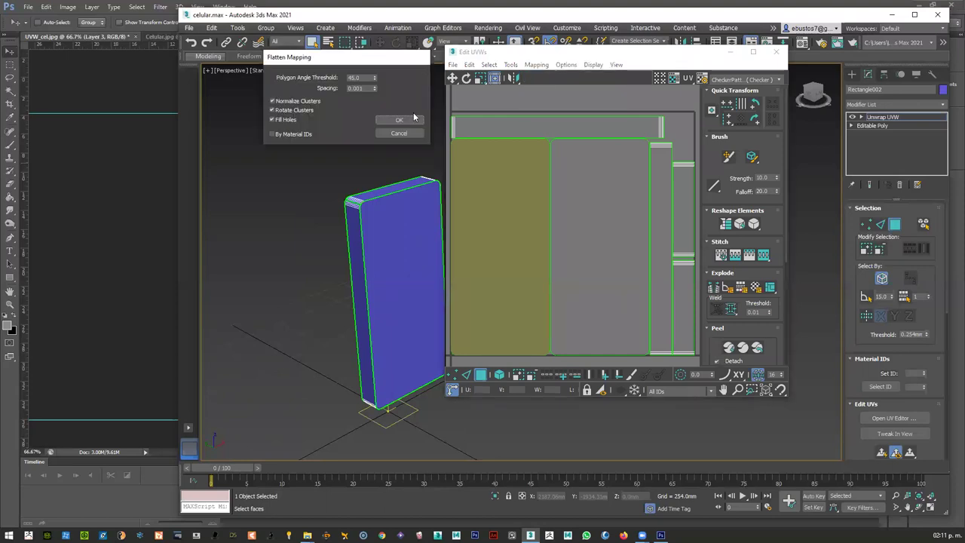
{"action": "left_click", "coordinate": [399, 120]}
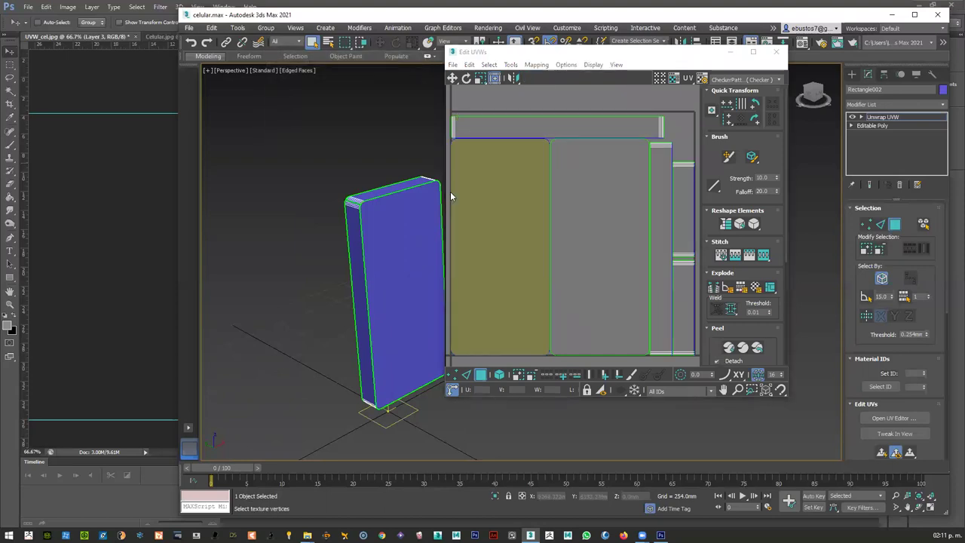
- Select the model's narrow side face to locate its panel in the UV layout, and return to Photoshop
{"action": "left_click", "coordinate": [353, 242]}
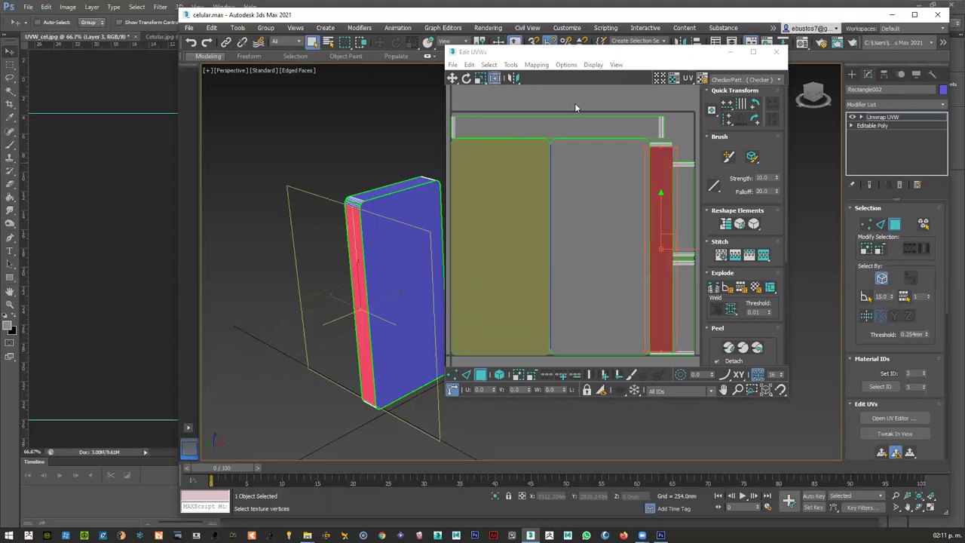
{"action": "left_click_drag", "start_coordinate": [608, 57], "coordinate": [617, 53]}
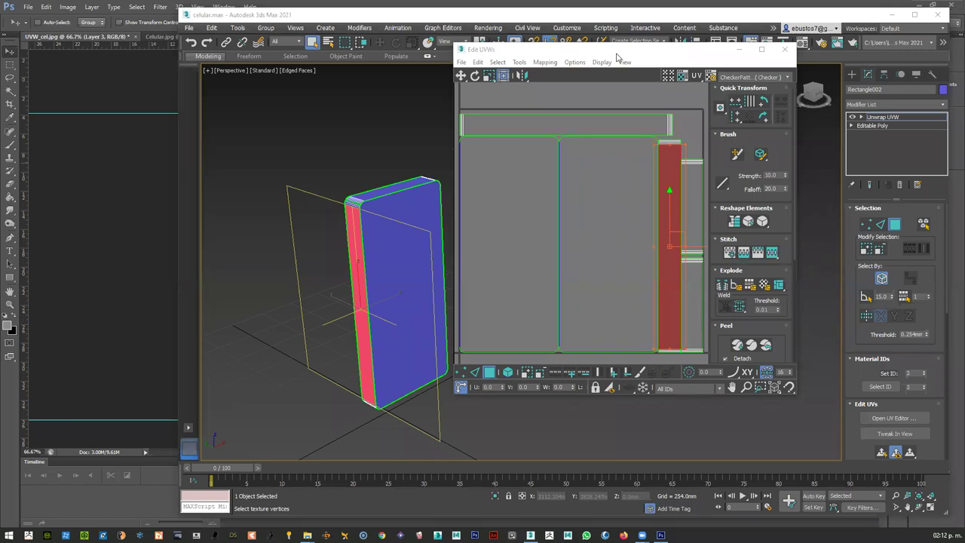
{"action": "key", "text": "alt+Tab"}
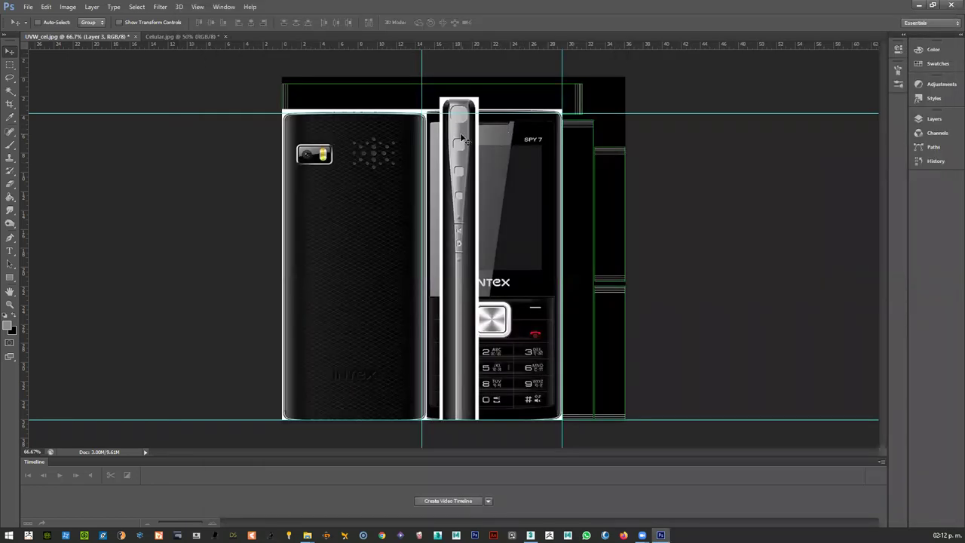
- Move the side view over the back view and scale it to about 89.7% width and 89.4% height
{"action": "left_click_drag", "start_coordinate": [461, 140], "coordinate": [402, 130]}
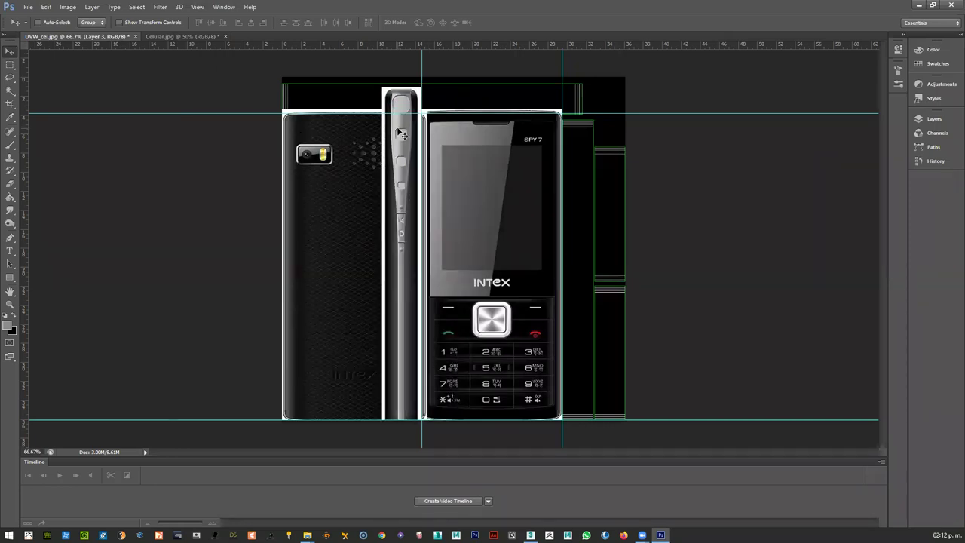
{"action": "key", "text": "ctrl+t"}
{"action": "left_click_drag", "start_coordinate": [421, 86], "coordinate": [417, 118], "text": "shift"}
{"action": "left_click_drag", "start_coordinate": [390, 179], "coordinate": [386, 153]}
{"action": "left_click_drag", "start_coordinate": [414, 96], "coordinate": [412, 102], "text": "shift"}
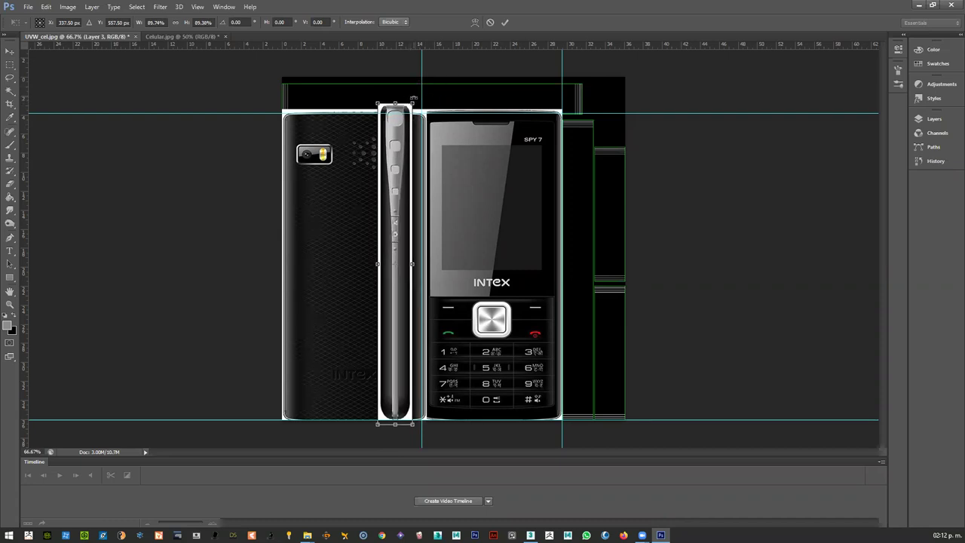
- Rotate the side view 90° clockwise, apply the transform, and move it onto the long horizontal panel above the large UV panels
{"action": "left_click_drag", "start_coordinate": [436, 108], "coordinate": [605, 302], "text": "shift"}
{"action": "double_click", "coordinate": [355, 255]}
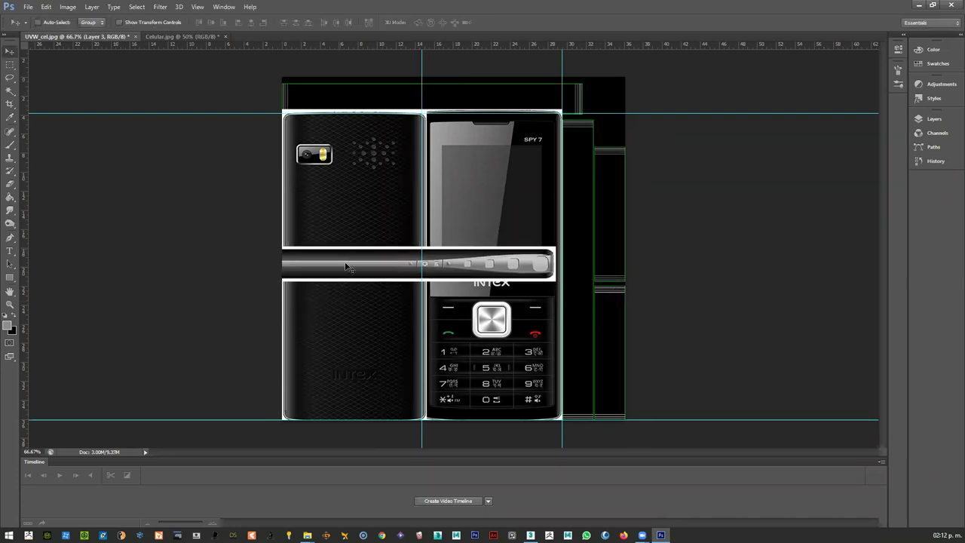
{"action": "left_click_drag", "start_coordinate": [344, 264], "coordinate": [385, 94]}
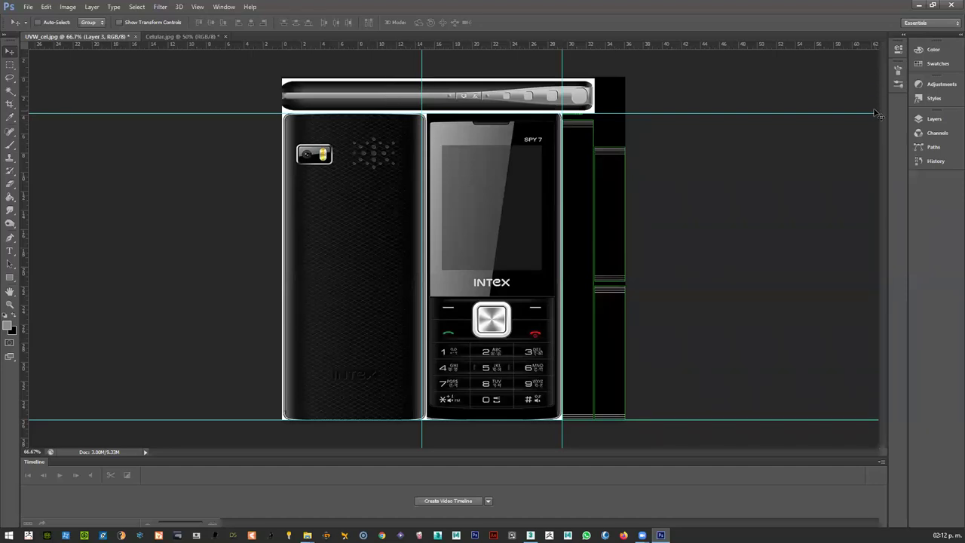
- Reduce the opacity of Layer 3, the side view, to 48% so the UV panel lines show through
{"action": "left_click", "coordinate": [934, 118]}
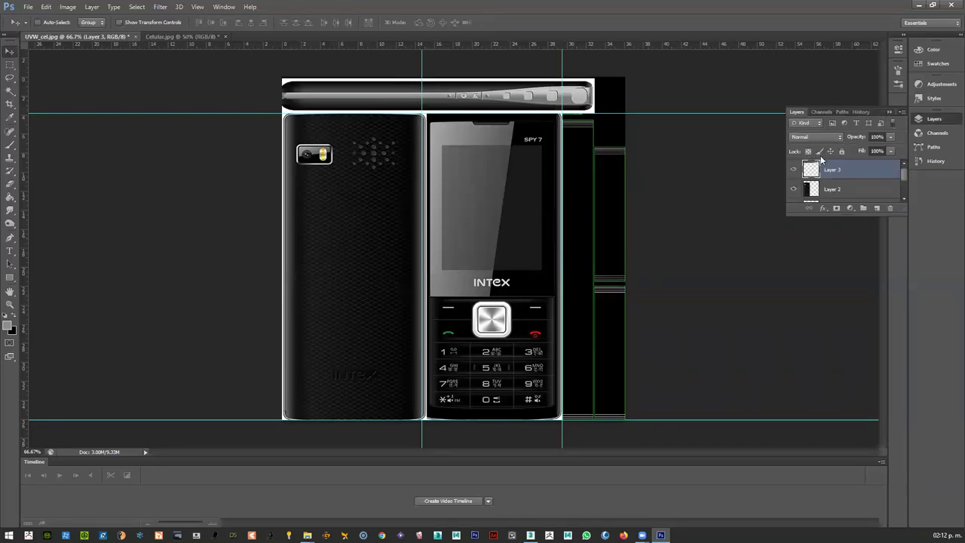
{"action": "left_click", "coordinate": [889, 139]}
{"action": "left_click", "coordinate": [865, 150]}
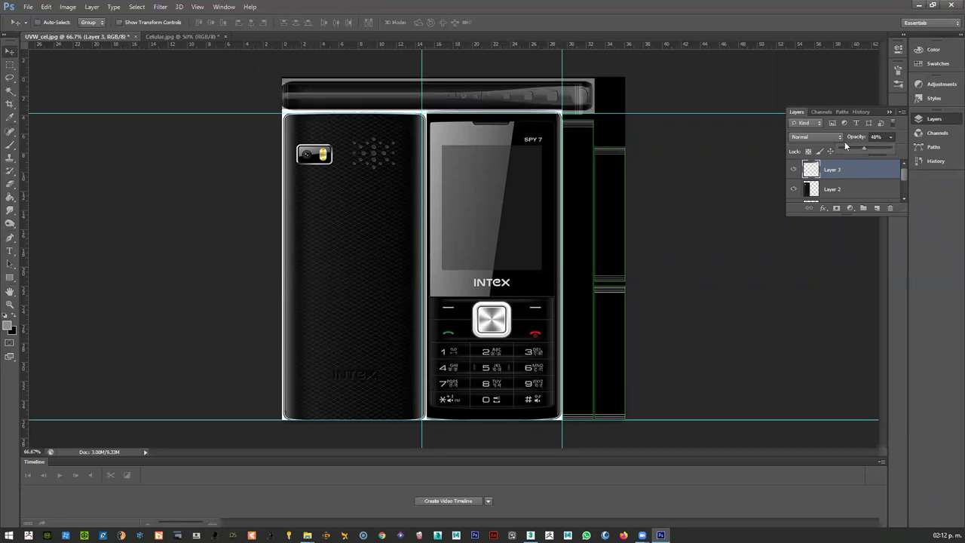
{"action": "left_click", "coordinate": [463, 103]}
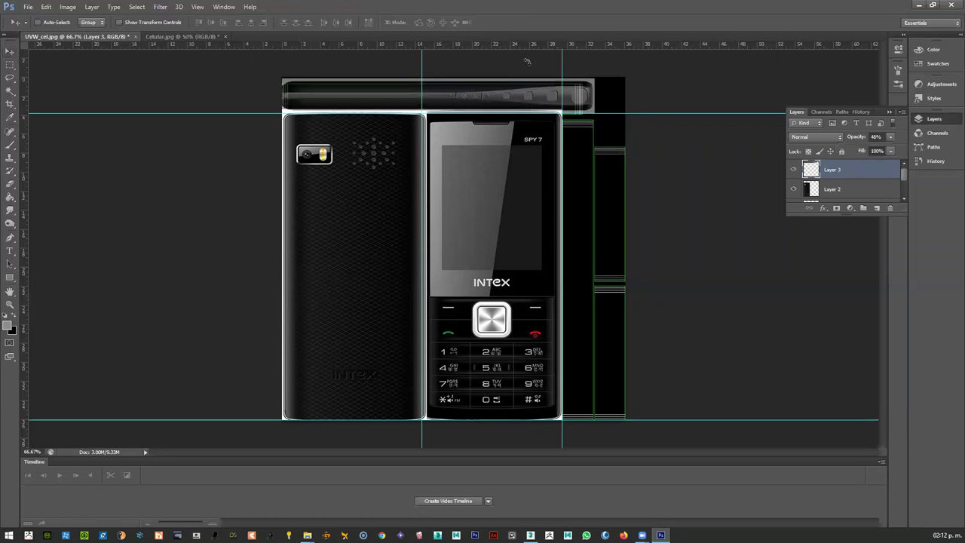
- Scale the side view to about 96.56% width and 103.81% height to fit the long horizontal UV panel
{"action": "key", "text": "ctrl+t"}
{"action": "left_click_drag", "start_coordinate": [594, 96], "coordinate": [585, 96]}
{"action": "left_click_drag", "start_coordinate": [434, 96], "coordinate": [436, 101]}
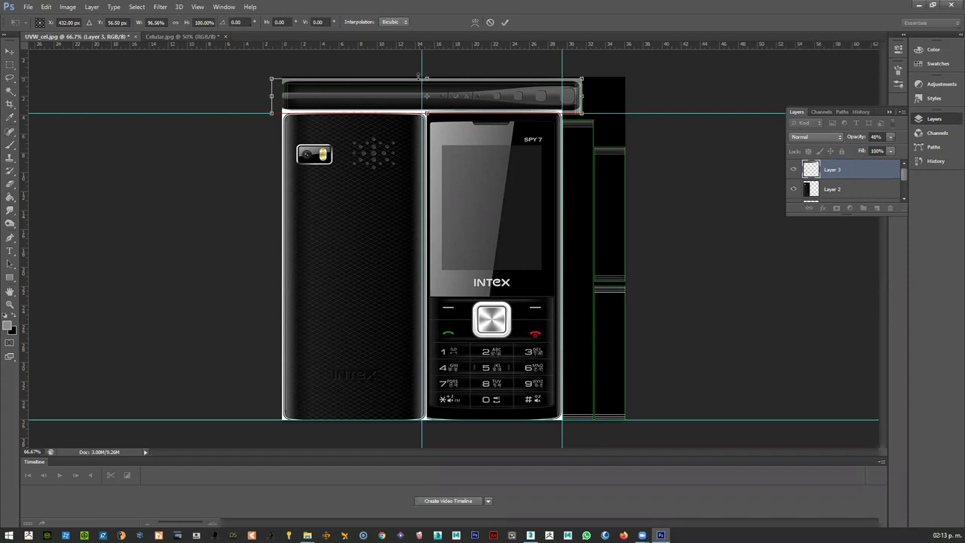
{"action": "left_click_drag", "start_coordinate": [427, 78], "coordinate": [427, 77]}
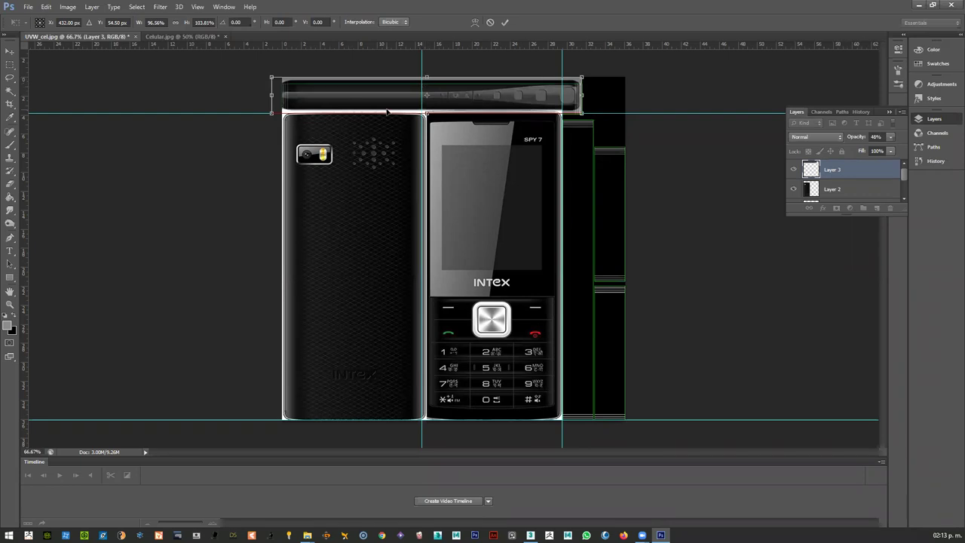
{"action": "scroll", "coordinate": [383, 114], "scroll_direction": "up", "scroll_amount": 10, "text": "alt"}
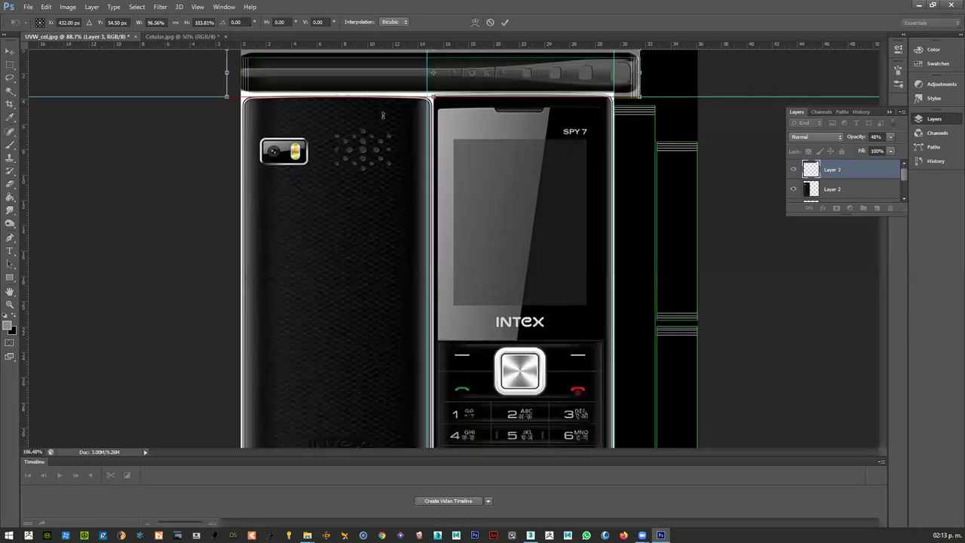
- Rescale the horizontal side-view strip on Layer 3 to about 96.98% width and 92.38% height, adjusting its upper edge and button end to the UV outline
{"action": "scroll", "coordinate": [383, 119], "scroll_direction": "up", "scroll_amount": 3, "text": "alt"}
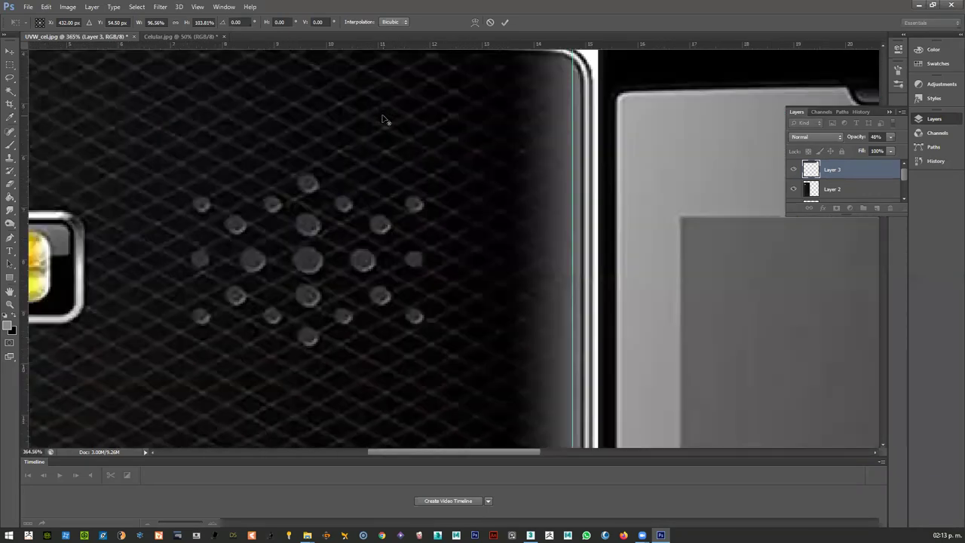
{"action": "scroll", "coordinate": [383, 118], "scroll_direction": "down", "scroll_amount": 4, "text": "alt"}
{"action": "key", "text": "alt+space"}
{"action": "left_click_drag", "start_coordinate": [383, 142], "coordinate": [381, 252]}
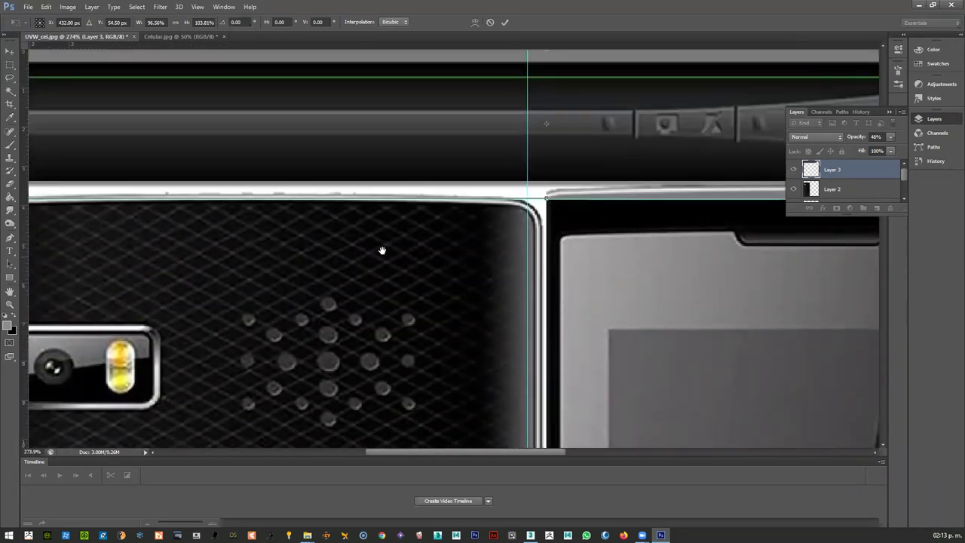
{"action": "left_click_drag", "start_coordinate": [336, 164], "coordinate": [261, 135]}
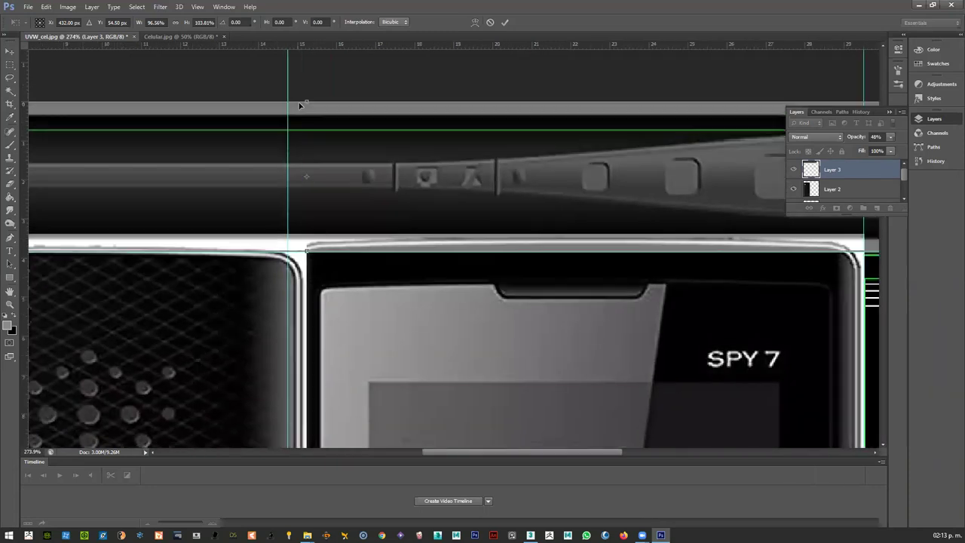
{"action": "left_click_drag", "start_coordinate": [307, 103], "coordinate": [303, 119]}
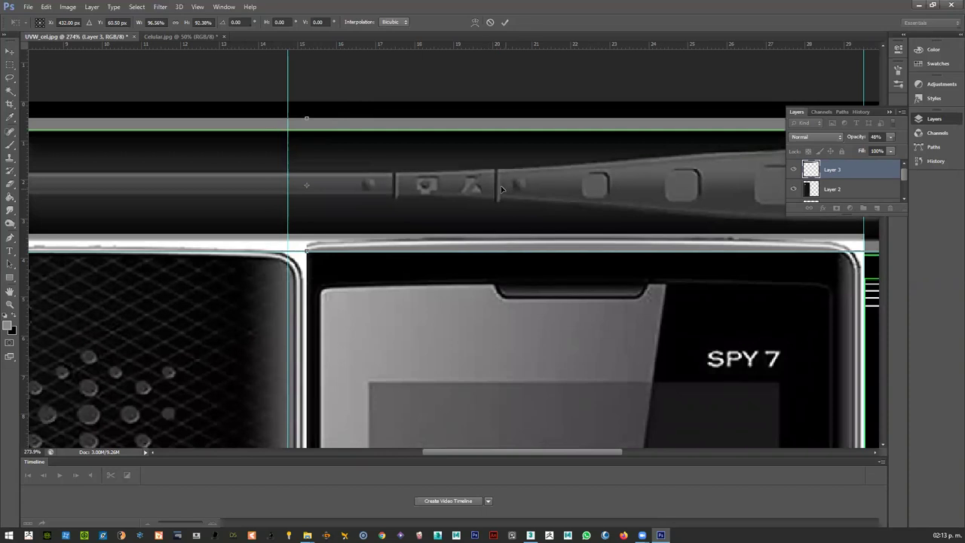
{"action": "scroll", "coordinate": [170, 144], "scroll_direction": "right", "scroll_amount": 5}
{"action": "scroll", "coordinate": [171, 144], "scroll_direction": "down", "scroll_amount": 1}
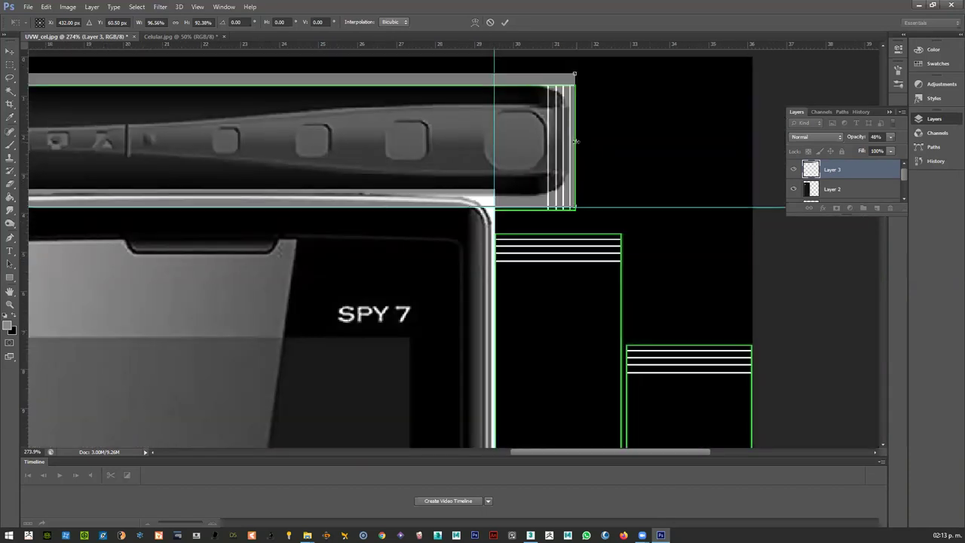
{"action": "left_click_drag", "start_coordinate": [576, 141], "coordinate": [580, 140]}
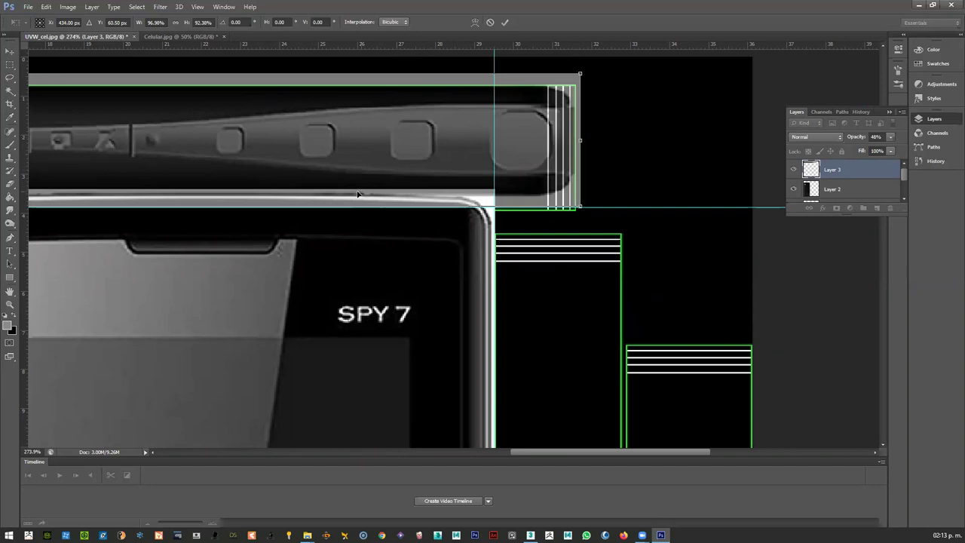
- Raise the strip's lower edge to a height of about 87.62% so it sits just above the phone bodies, and apply the transform
{"action": "scroll", "coordinate": [351, 195], "scroll_direction": "down", "scroll_amount": 1}
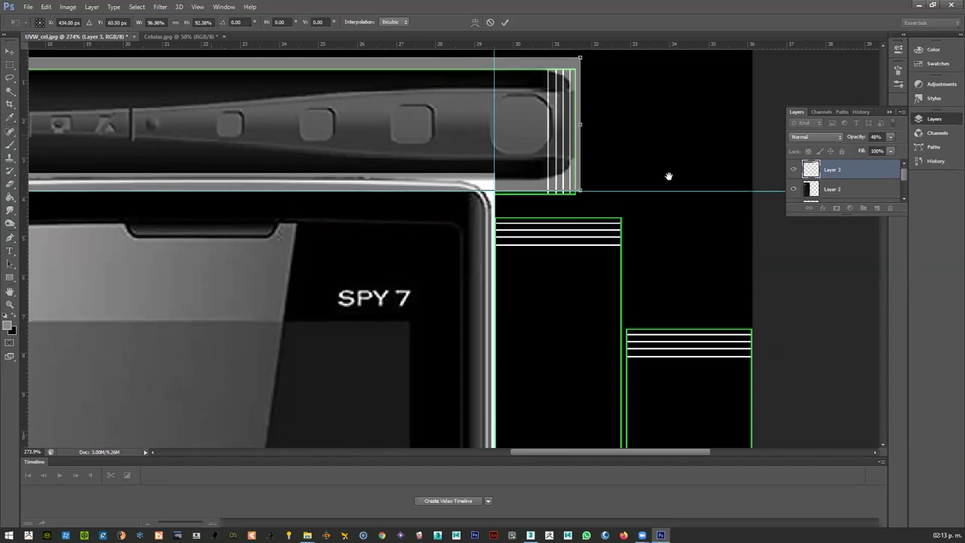
{"action": "scroll", "coordinate": [348, 150], "scroll_direction": "up", "scroll_amount": 5}
{"action": "scroll", "coordinate": [348, 150], "scroll_direction": "left", "scroll_amount": 5, "text": "ctrl"}
{"action": "left_click_drag", "start_coordinate": [347, 150], "coordinate": [83, 36]}
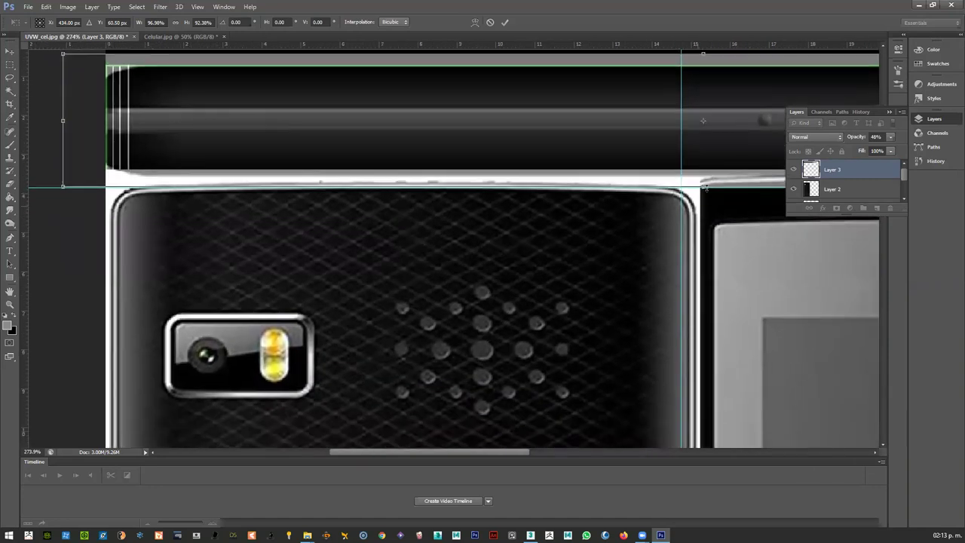
{"action": "left_click_drag", "start_coordinate": [702, 190], "coordinate": [702, 174]}
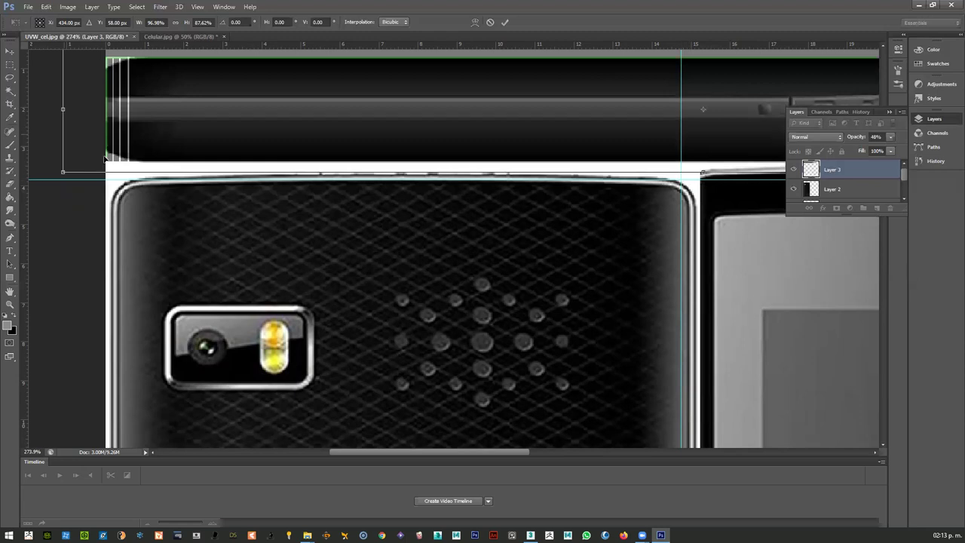
{"action": "scroll", "coordinate": [160, 146], "scroll_direction": "down", "scroll_amount": 1}
{"action": "scroll", "coordinate": [181, 117], "scroll_direction": "up", "scroll_amount": 1}
{"action": "key", "text": "ctrl+1"}
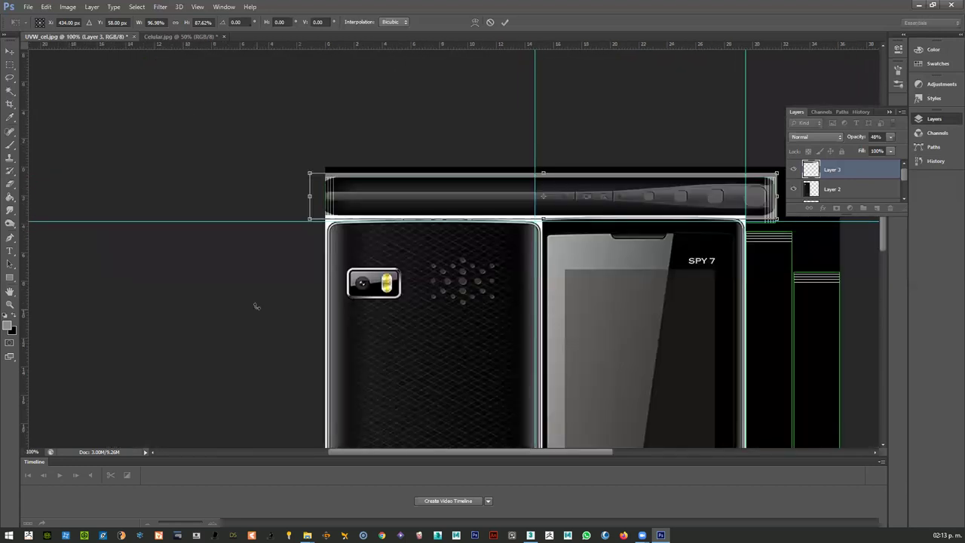
{"action": "key", "text": "Return"}
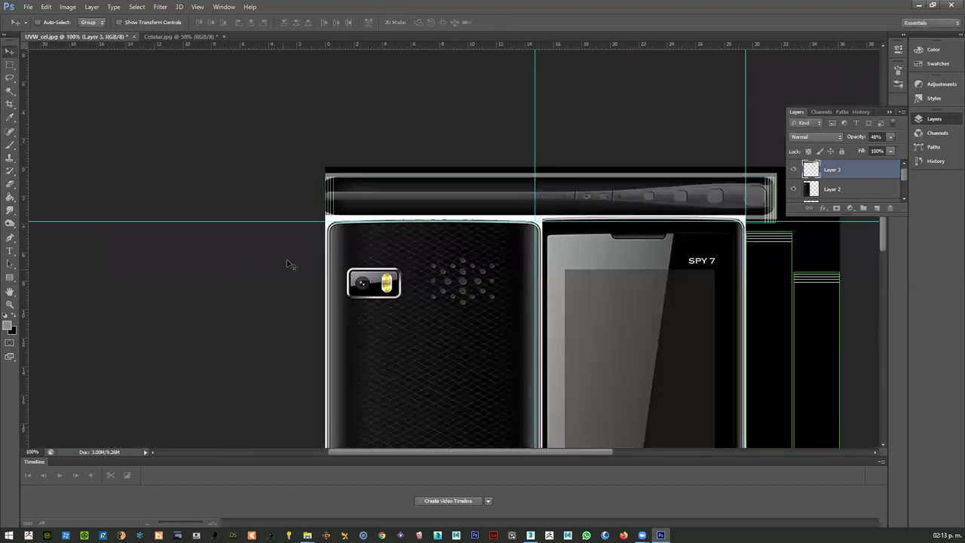
- Move the upper horizontal guide up to the boundary between the strip and the phone bodies
{"action": "key", "text": "m"}
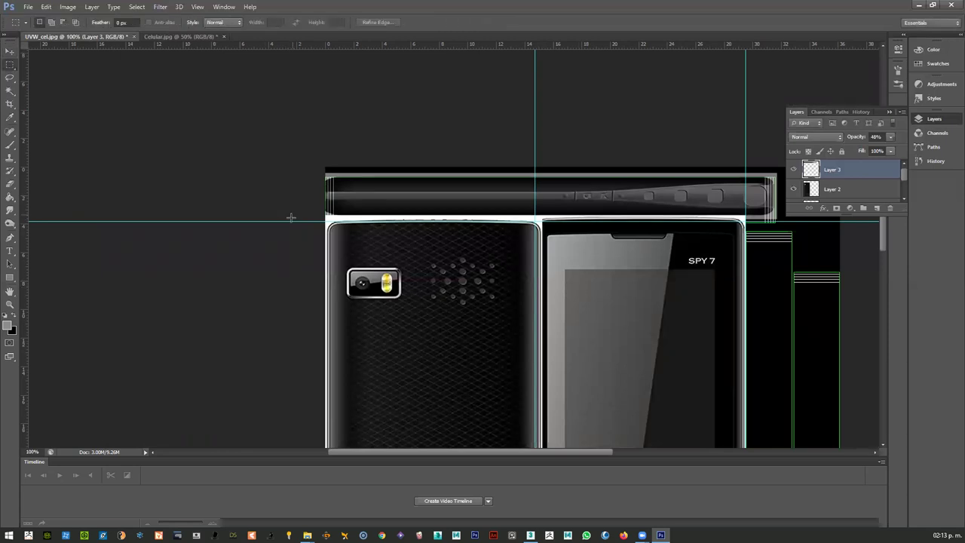
{"action": "key", "text": "v"}
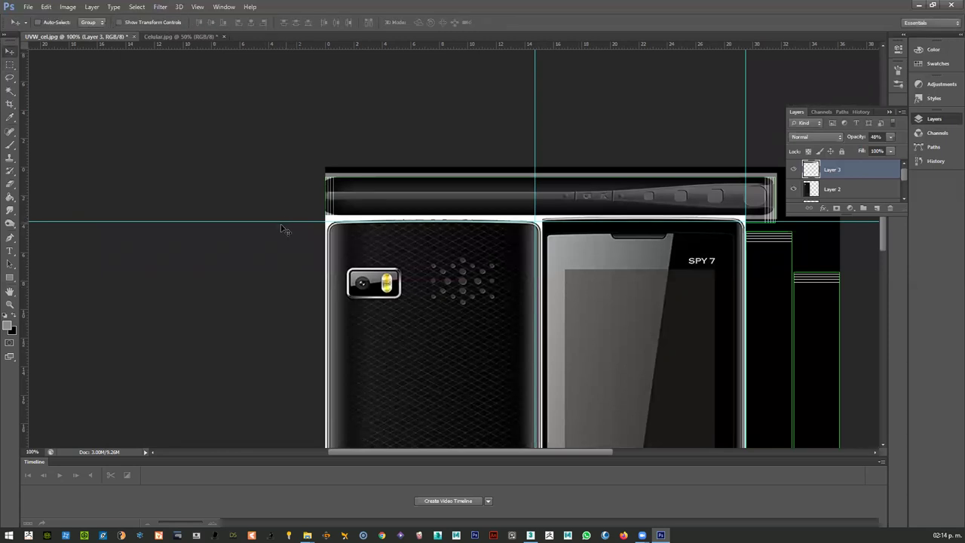
{"action": "left_click_drag", "start_coordinate": [283, 220], "coordinate": [285, 214]}
{"action": "left_click_drag", "start_coordinate": [560, 119], "coordinate": [502, 95]}
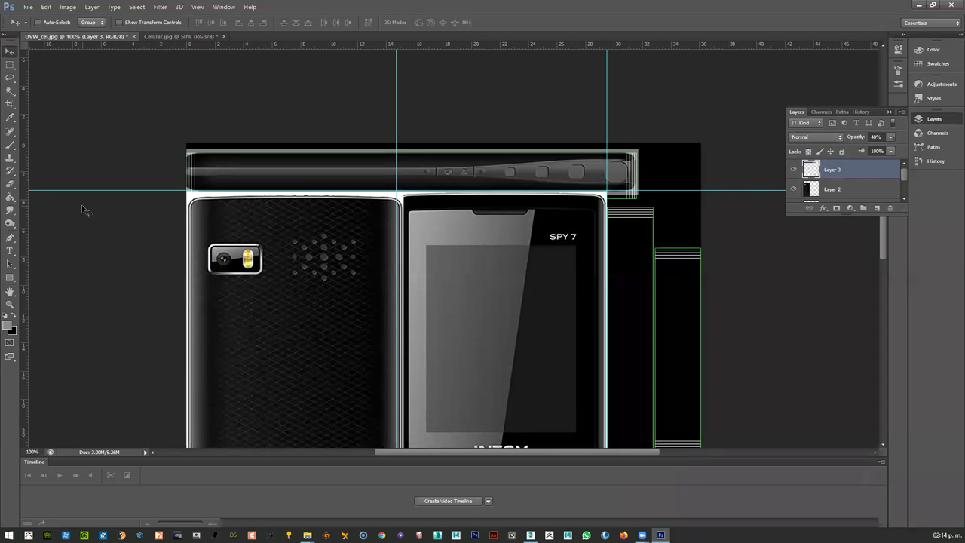
- Marquee-select a band across the phone tops, compare it with Layer 3 hidden and shown, and shift the selection up over the strip
{"action": "key", "text": "m"}
{"action": "left_click_drag", "start_coordinate": [187, 193], "coordinate": [650, 230]}
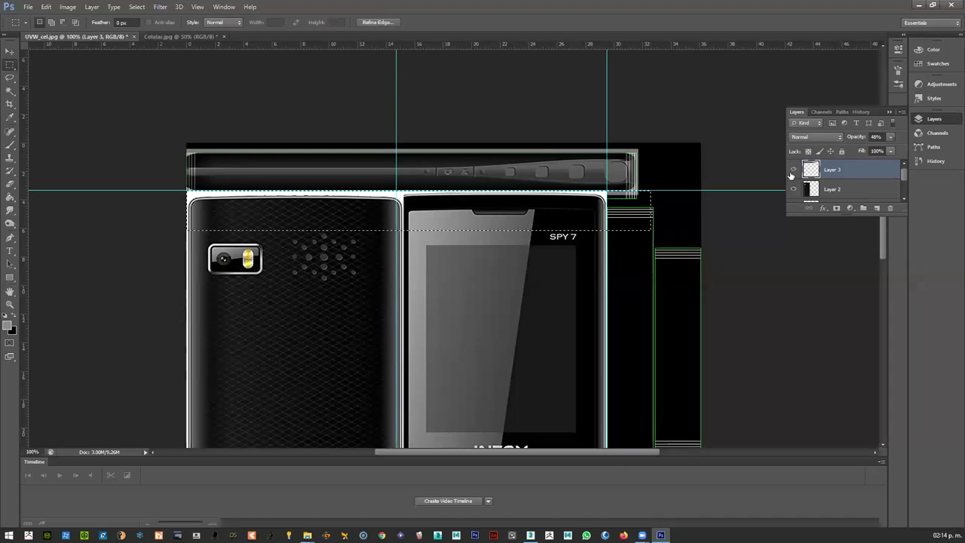
{"action": "left_click", "coordinate": [793, 170]}
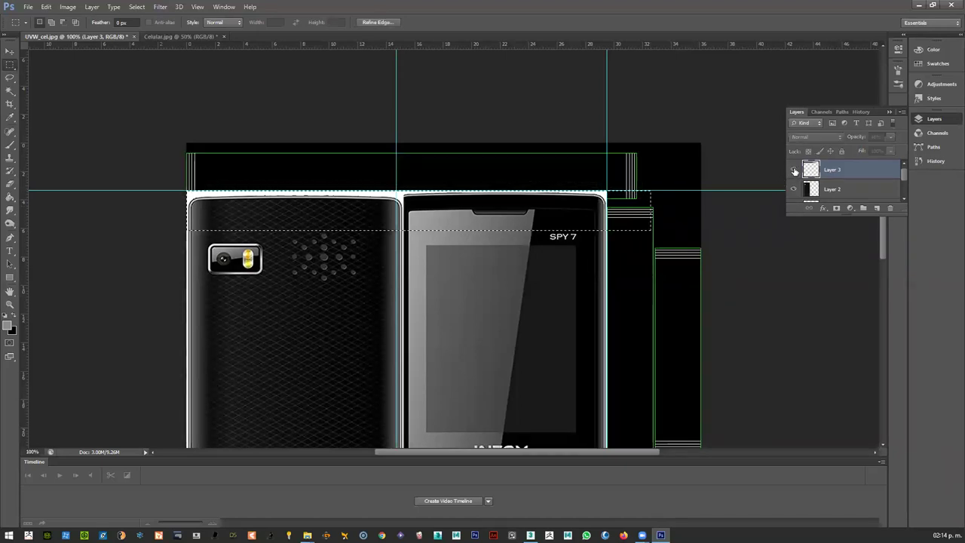
{"action": "left_click", "coordinate": [793, 171]}
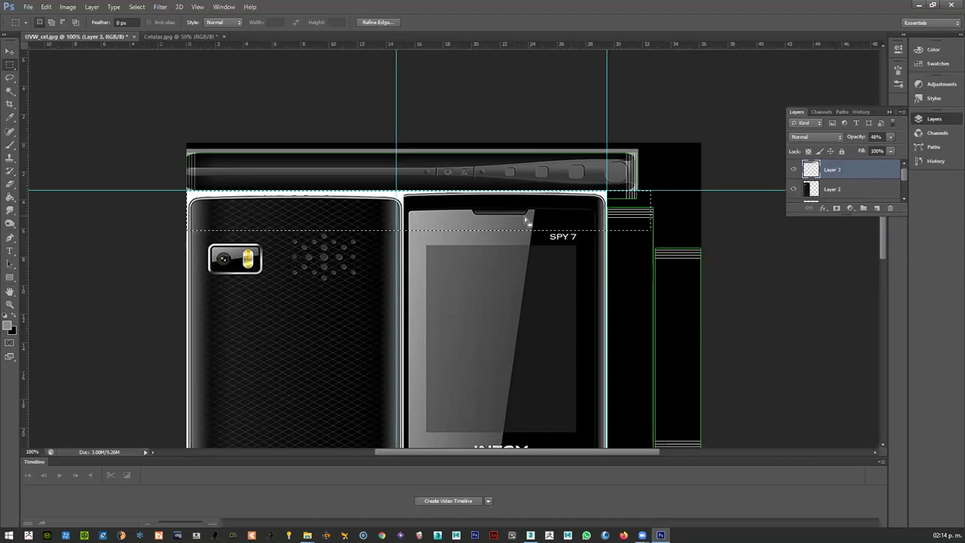
{"action": "left_click_drag", "start_coordinate": [429, 236], "coordinate": [426, 195]}
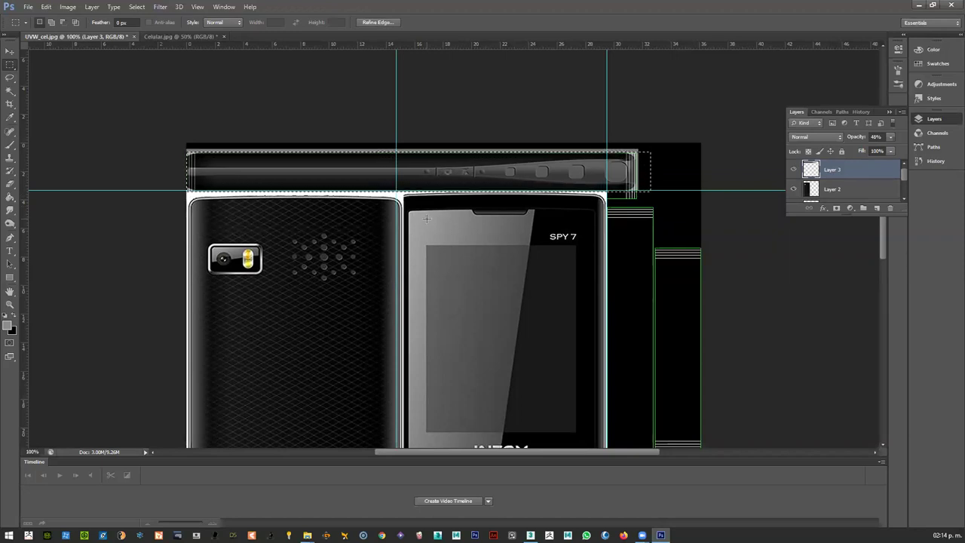
- Make Layer 1 the active layer and clear the marquee selection
{"action": "left_click", "coordinate": [871, 187]}
{"action": "scroll", "coordinate": [899, 176], "scroll_direction": "down", "scroll_amount": 2}
{"action": "left_click", "coordinate": [858, 188]}
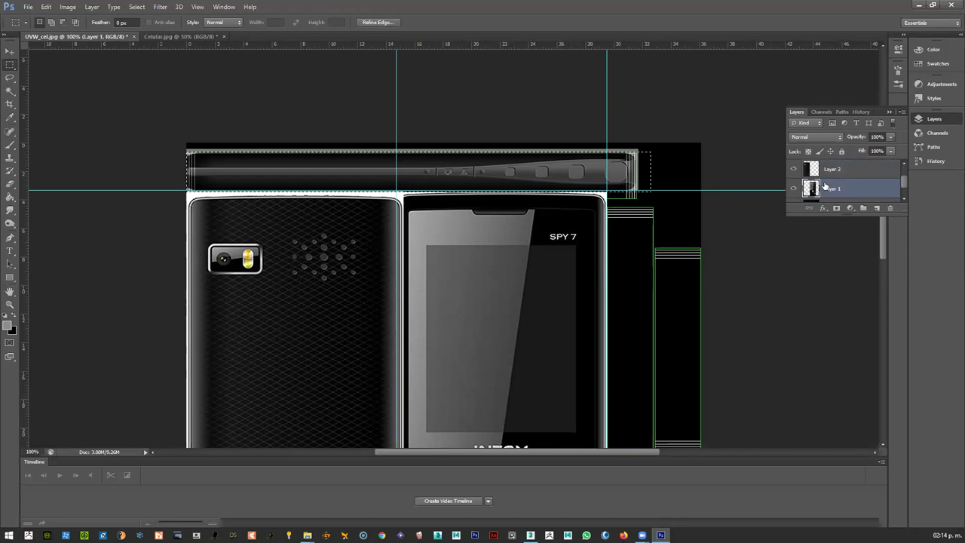
{"action": "left_click", "coordinate": [697, 208]}
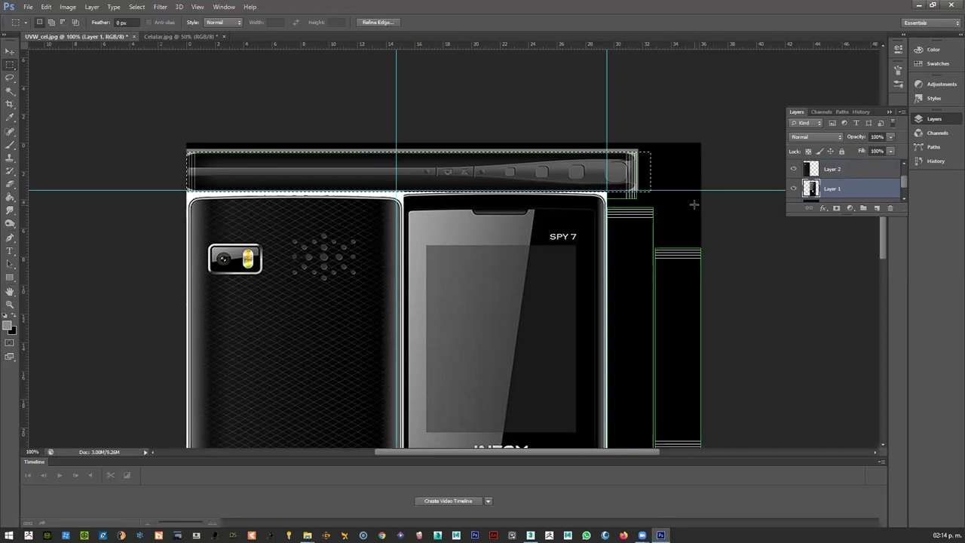
- Select the remaining vertical side view of the phone in Celular.jpg with a rectangular marquee and cut it out
{"action": "left_click", "coordinate": [179, 37]}
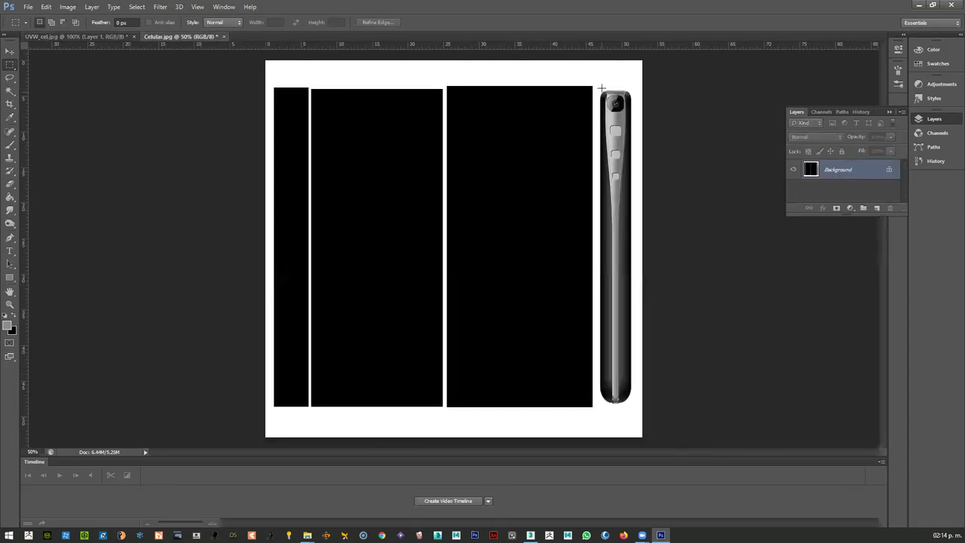
{"action": "left_click_drag", "start_coordinate": [598, 90], "coordinate": [632, 401]}
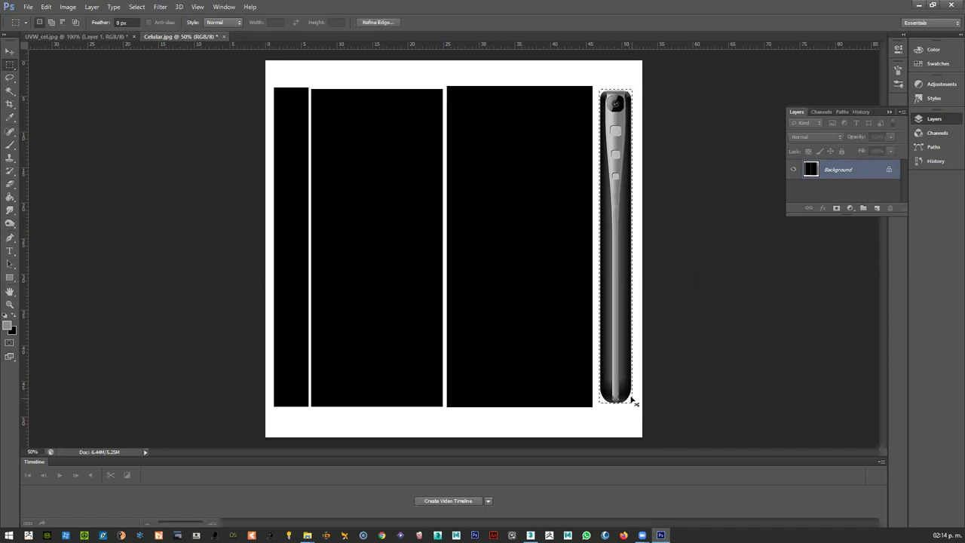
{"action": "key", "text": "ctrl+BackSpace"}
{"action": "key", "text": "ctrl+d"}
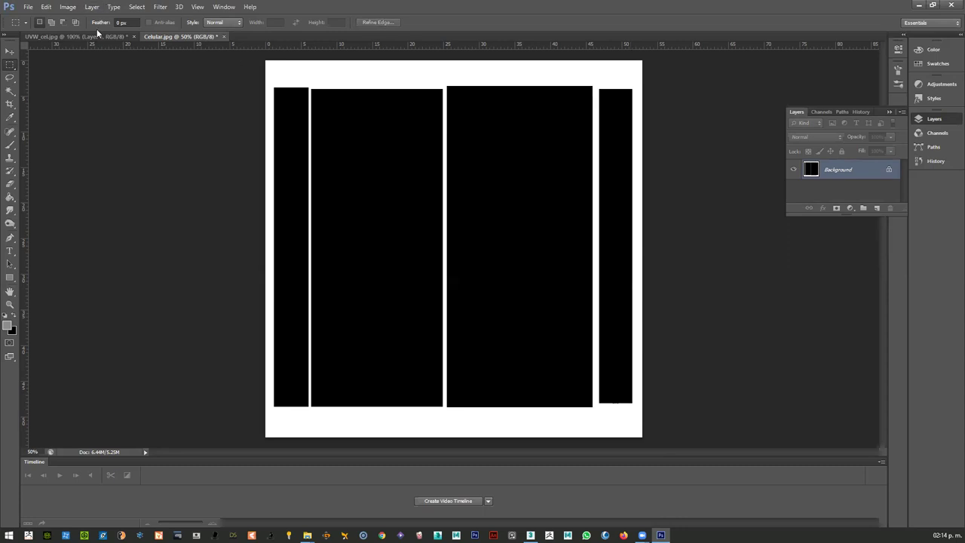
- Return to UVW_cel.jpg and paste the cut side view above Layer 1
{"action": "left_click", "coordinate": [117, 35]}
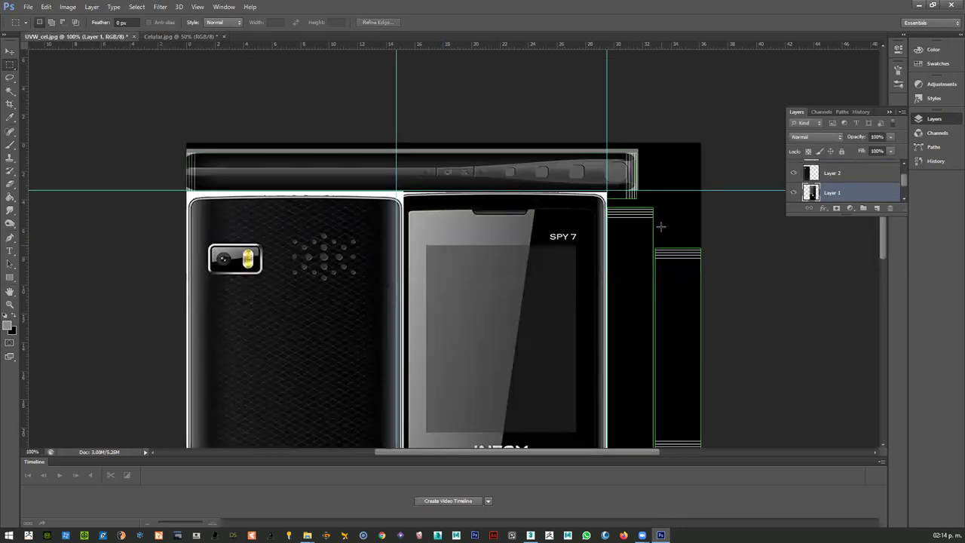
{"action": "scroll", "coordinate": [661, 227], "scroll_direction": "down", "scroll_amount": 1}
{"action": "scroll", "coordinate": [662, 226], "scroll_direction": "down", "scroll_amount": 1, "text": "alt"}
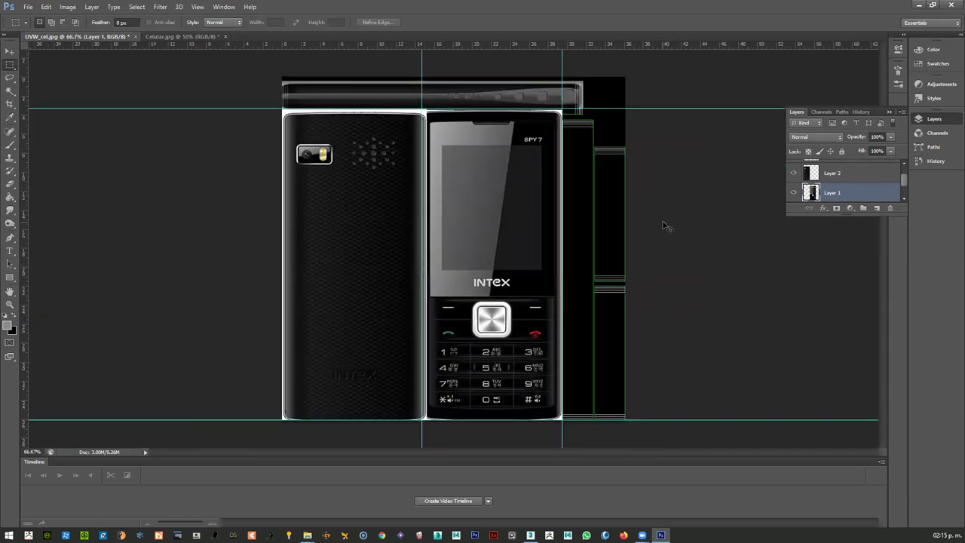
{"action": "key", "text": "ctrl+v"}
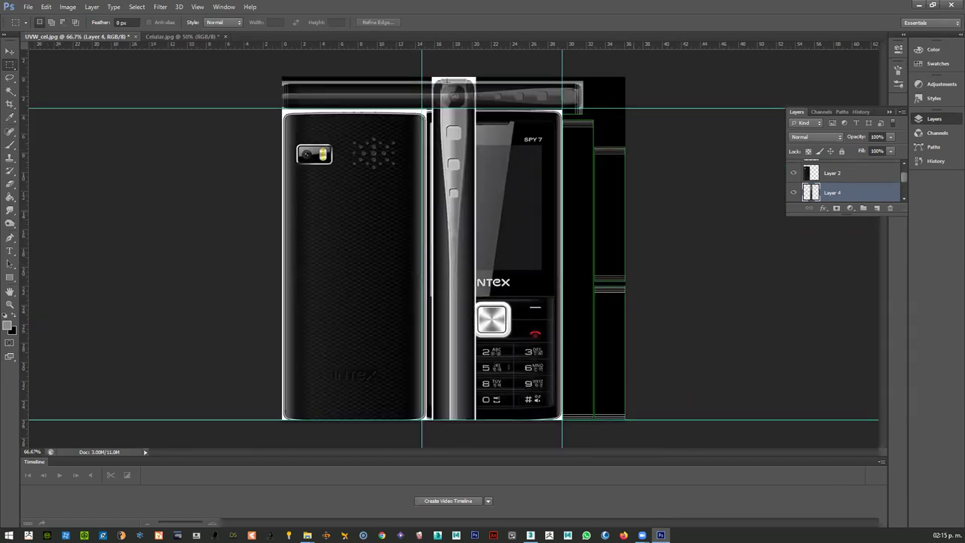
- Transform the pasted side view to about 70.45% width and 72.56% height, fitting it into the tall UV strip beside the phone front
{"action": "key", "text": "ctrl+t"}
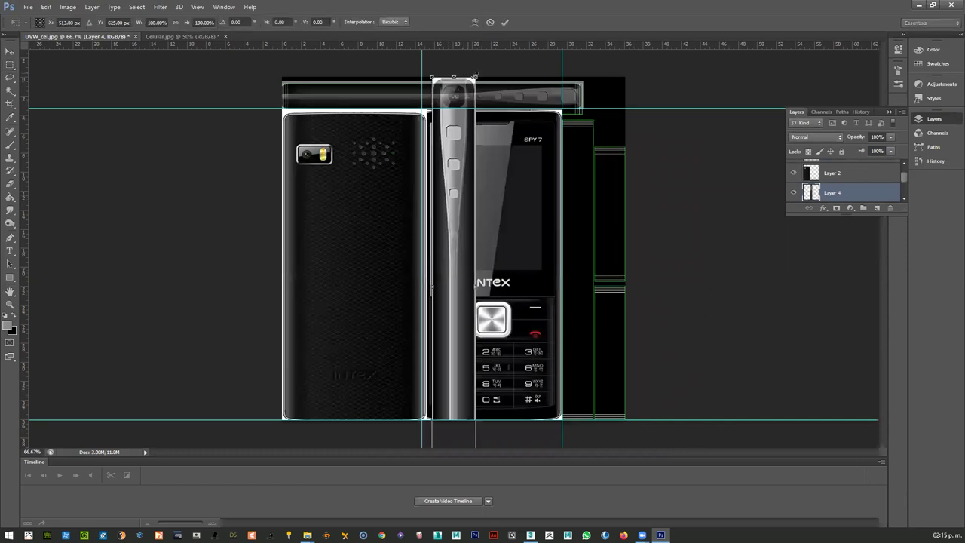
{"action": "left_click_drag", "start_coordinate": [476, 76], "coordinate": [594, 116]}
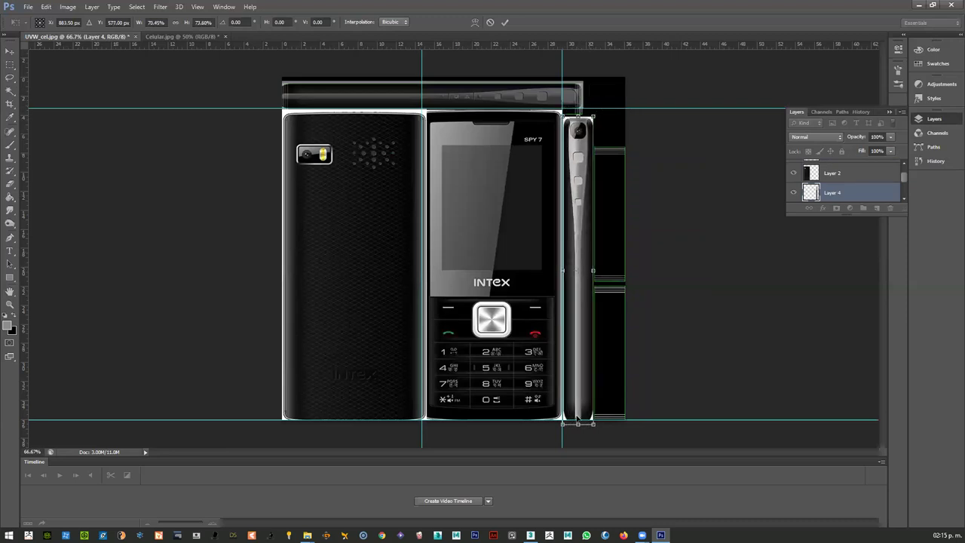
{"action": "left_click_drag", "start_coordinate": [577, 425], "coordinate": [578, 418]}
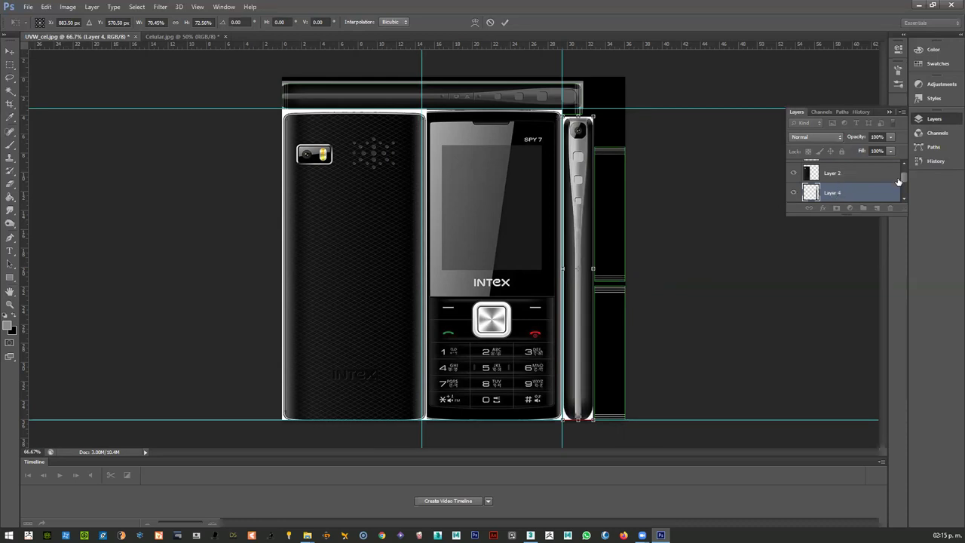
- Enlarge the layer list, check Layer 4's fit at 38% opacity, and apply its transform with opacity restored to 100%
{"action": "left_click_drag", "start_coordinate": [904, 178], "coordinate": [902, 159]}
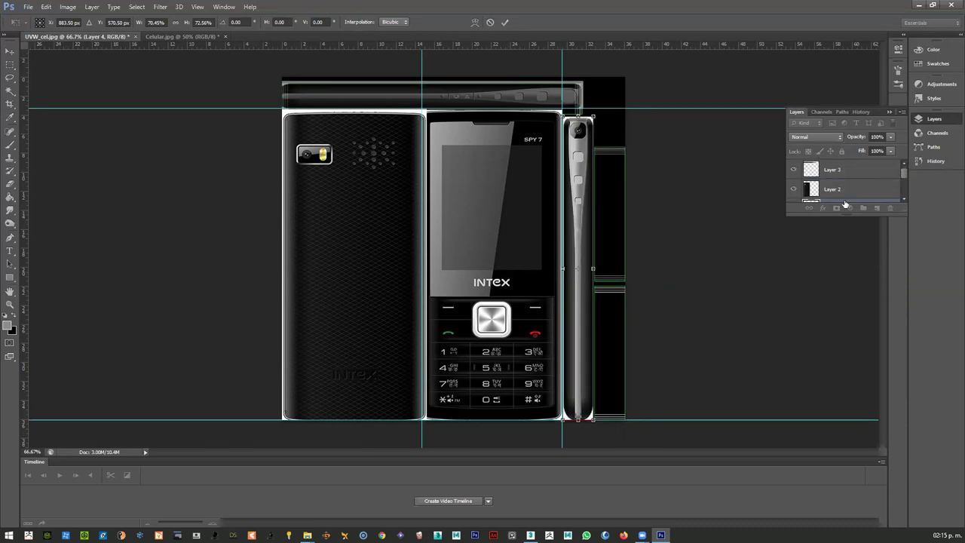
{"action": "left_click_drag", "start_coordinate": [904, 215], "coordinate": [906, 270]}
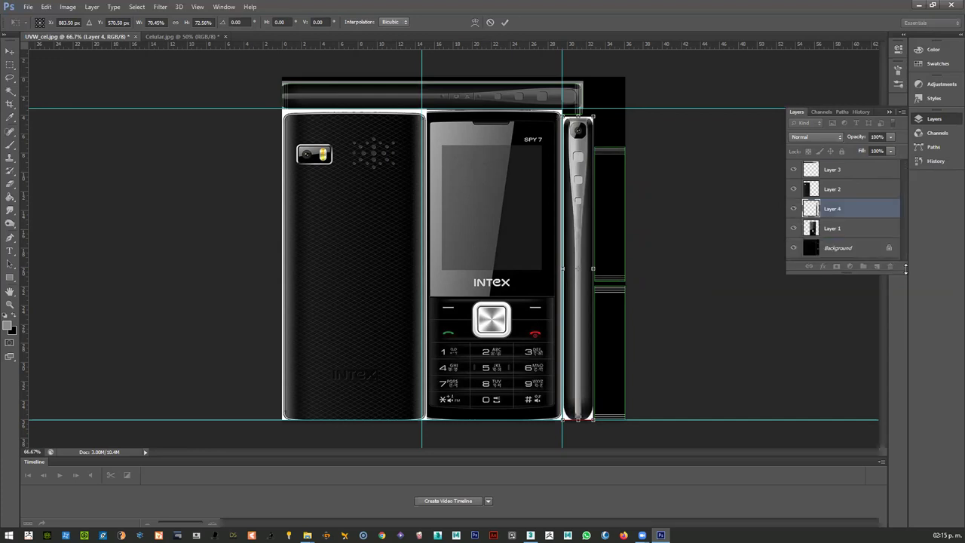
{"action": "left_click", "coordinate": [891, 138]}
{"action": "left_click_drag", "start_coordinate": [864, 147], "coordinate": [858, 147]}
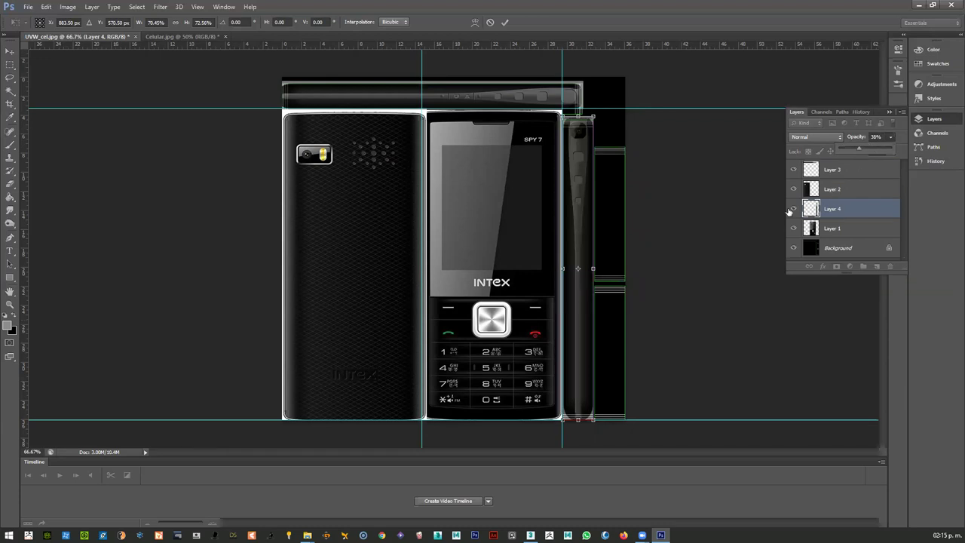
{"action": "left_click_drag", "start_coordinate": [855, 146], "coordinate": [899, 153]}
{"action": "left_click", "coordinate": [862, 154]}
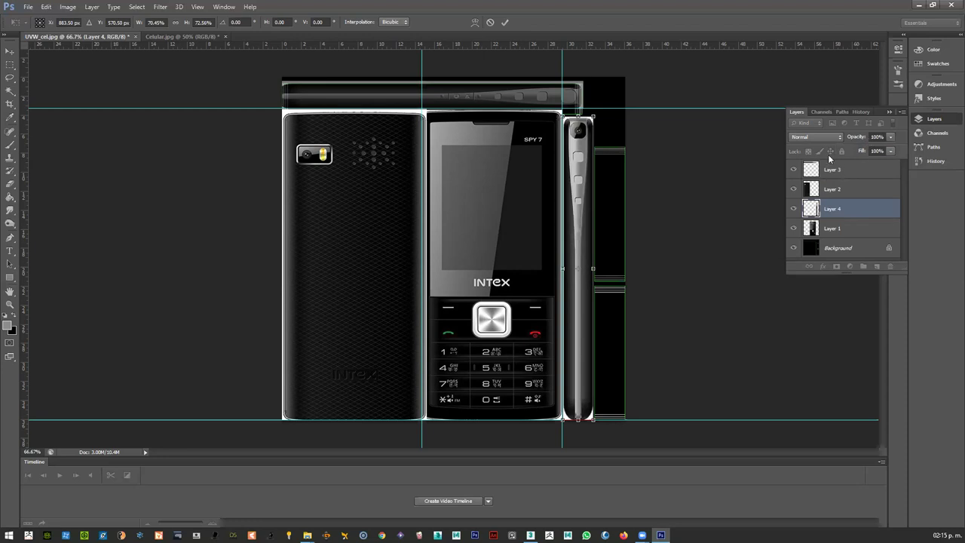
{"action": "key", "text": "Return"}
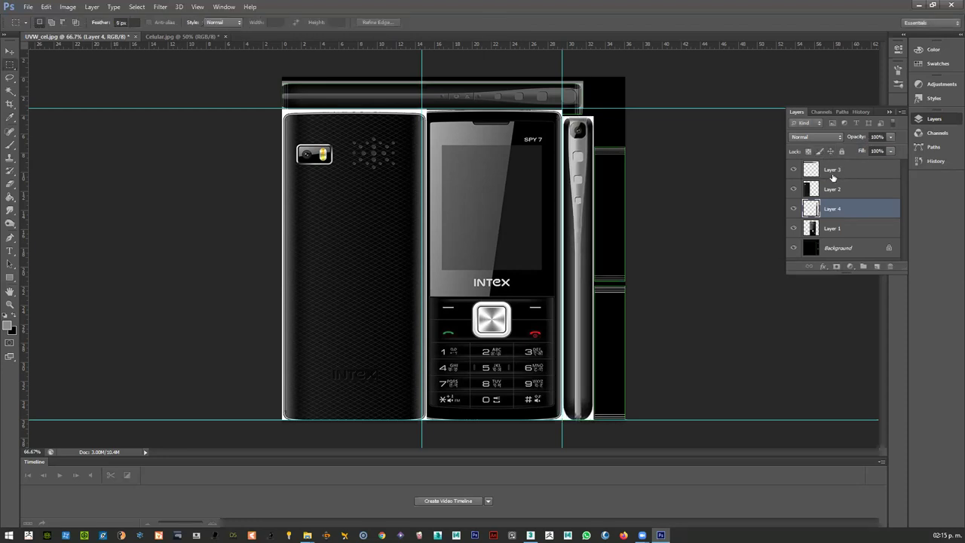
- Set the opacity of Layer 3, the horizontal side-view strip, to 100%
{"action": "left_click", "coordinate": [833, 172]}
{"action": "left_click_drag", "start_coordinate": [890, 138], "coordinate": [919, 153]}
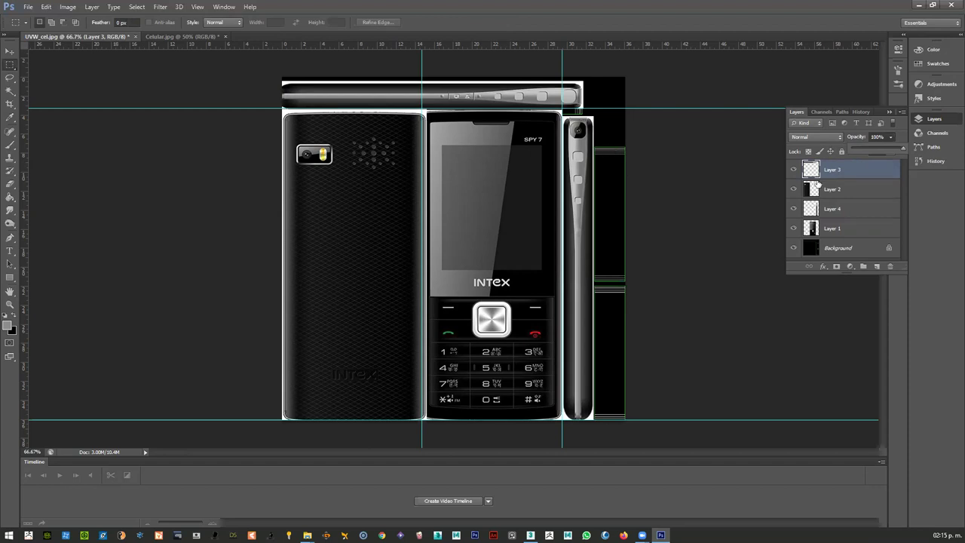
- Select the plain lower section of the vertical side view on Layer 4, within its white edges, and copy it to a new layer
{"action": "left_click", "coordinate": [836, 211]}
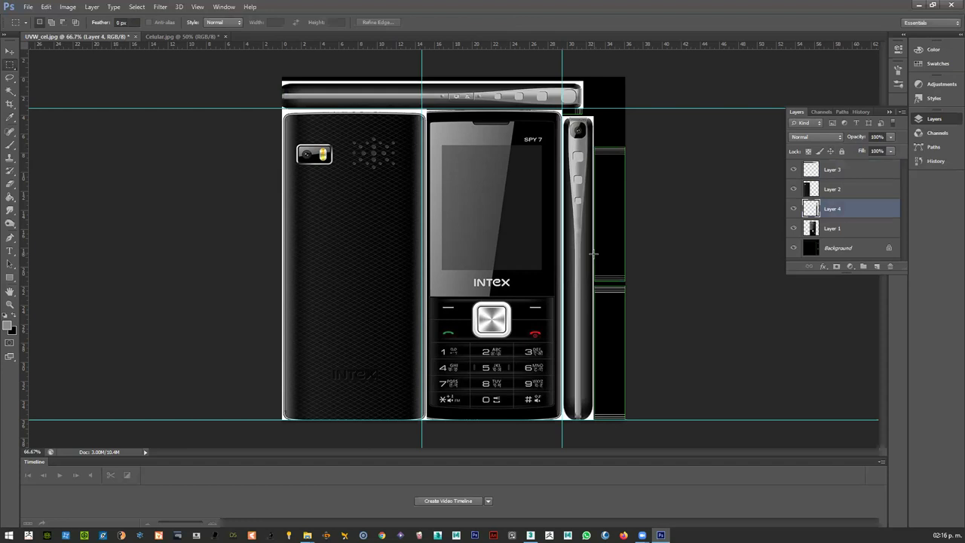
{"action": "left_click_drag", "start_coordinate": [597, 238], "coordinate": [559, 414]}
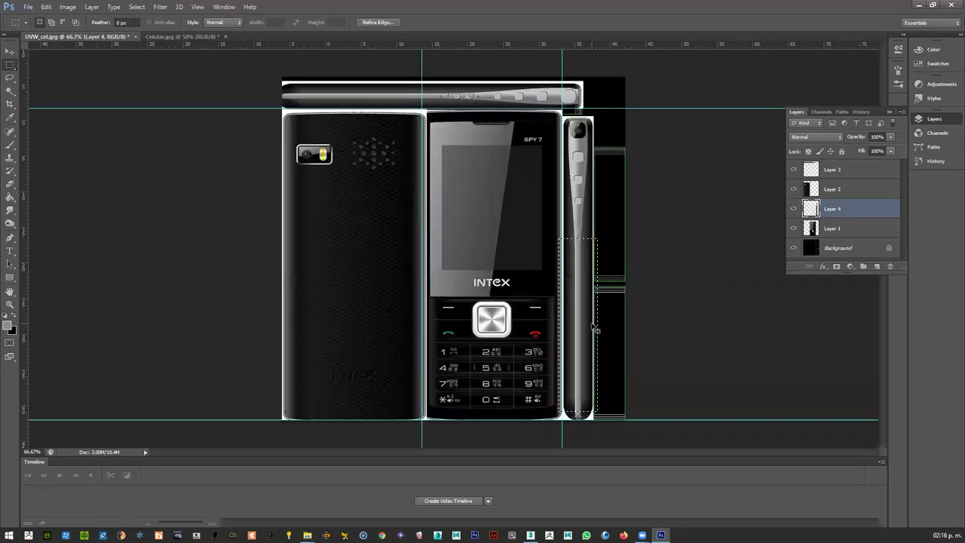
{"action": "key", "text": "ctrl+plus"}
{"action": "key", "text": "ctrl+plus"}
{"action": "key", "text": "ctrl+plus"}
{"action": "left_click_drag", "start_coordinate": [672, 176], "coordinate": [479, 382]}
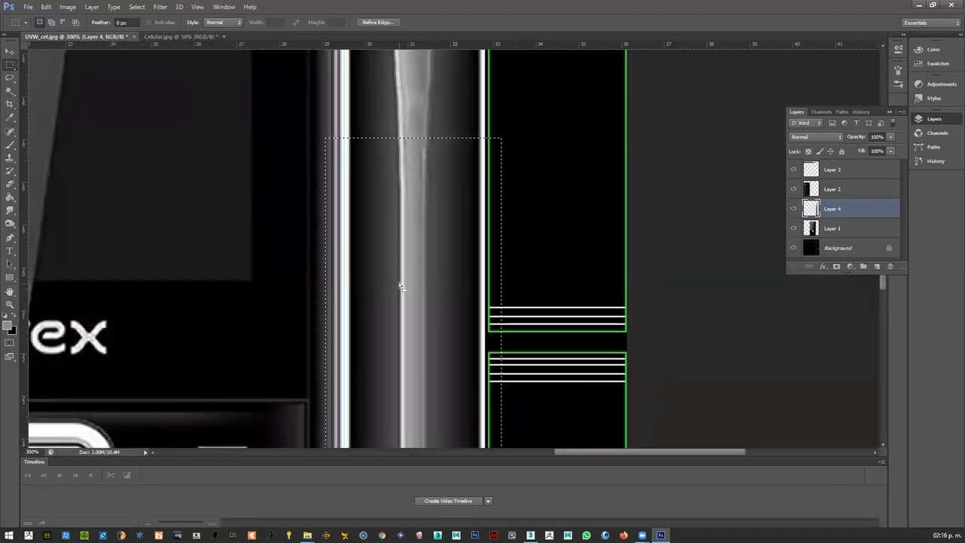
{"action": "left_click", "coordinate": [354, 150]}
{"action": "left_click_drag", "start_coordinate": [349, 141], "coordinate": [478, 280]}
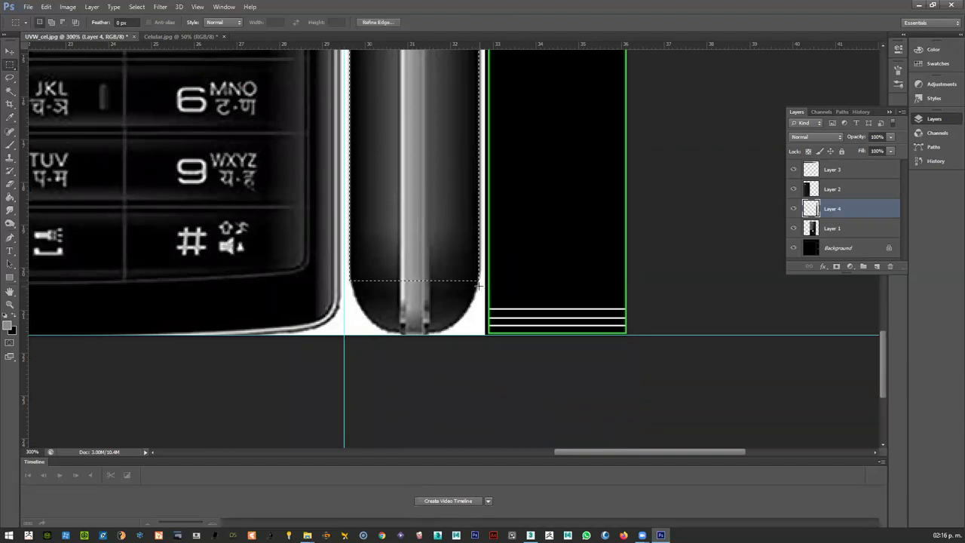
{"action": "key", "text": "ctrl+j"}
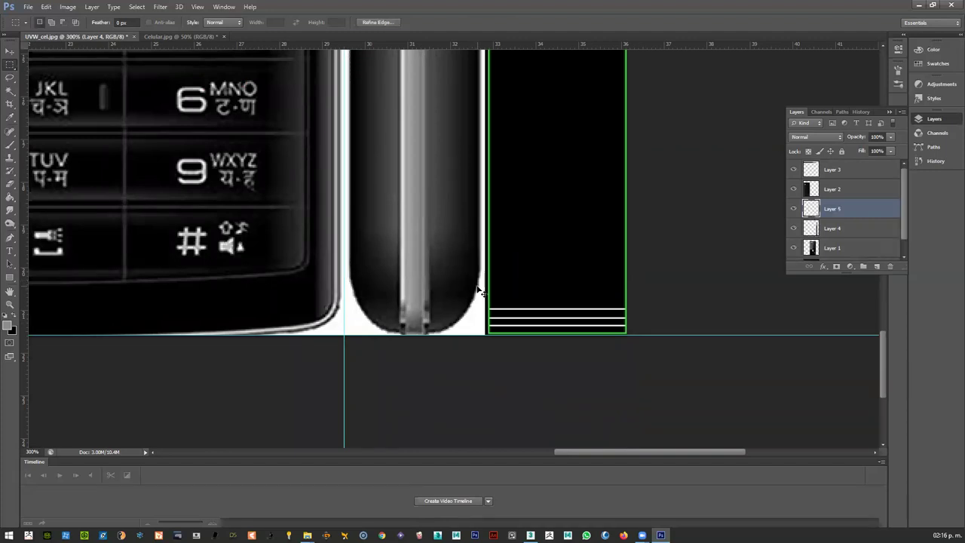
- Move the copied side section into the empty UV strip beside the vertical side view, aligning it with the strip's upper end and sides
{"action": "key", "text": "v"}
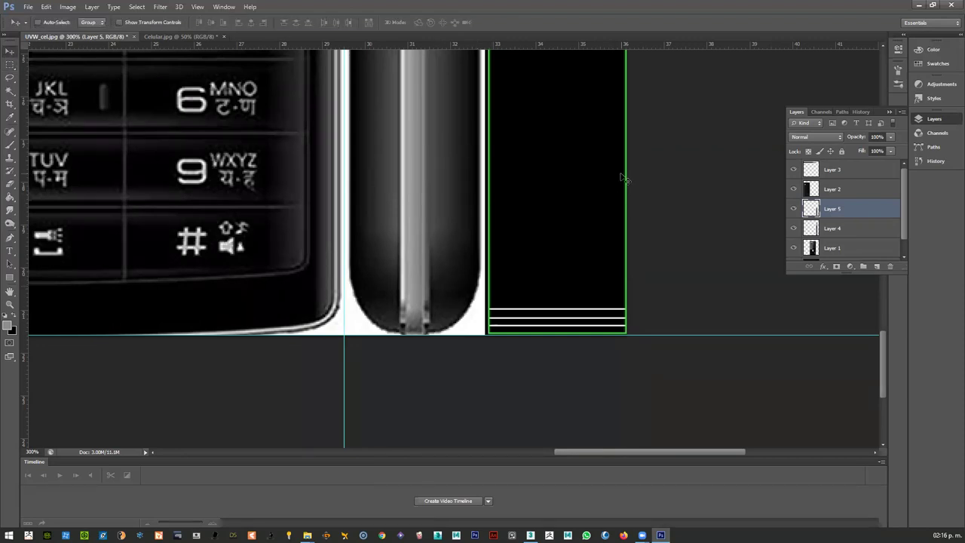
{"action": "scroll", "coordinate": [623, 178], "scroll_direction": "down", "scroll_amount": 5, "text": "alt"}
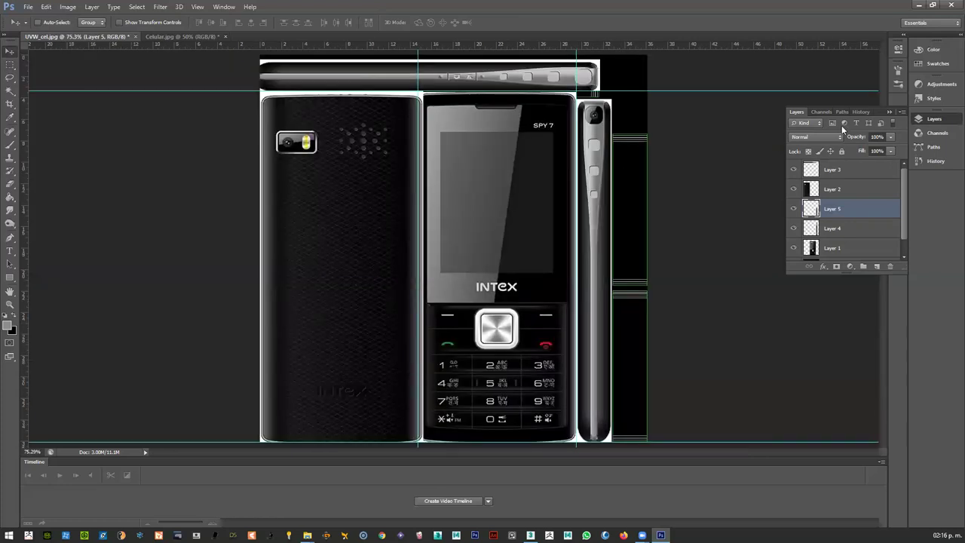
{"action": "left_click_drag", "start_coordinate": [613, 284], "coordinate": [634, 233]}
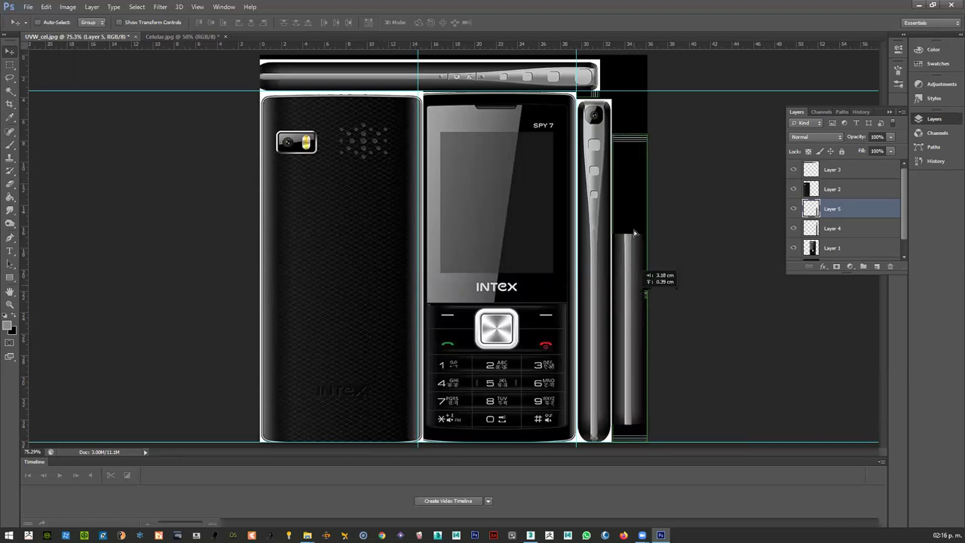
{"action": "left_click_drag", "start_coordinate": [634, 187], "coordinate": [636, 190]}
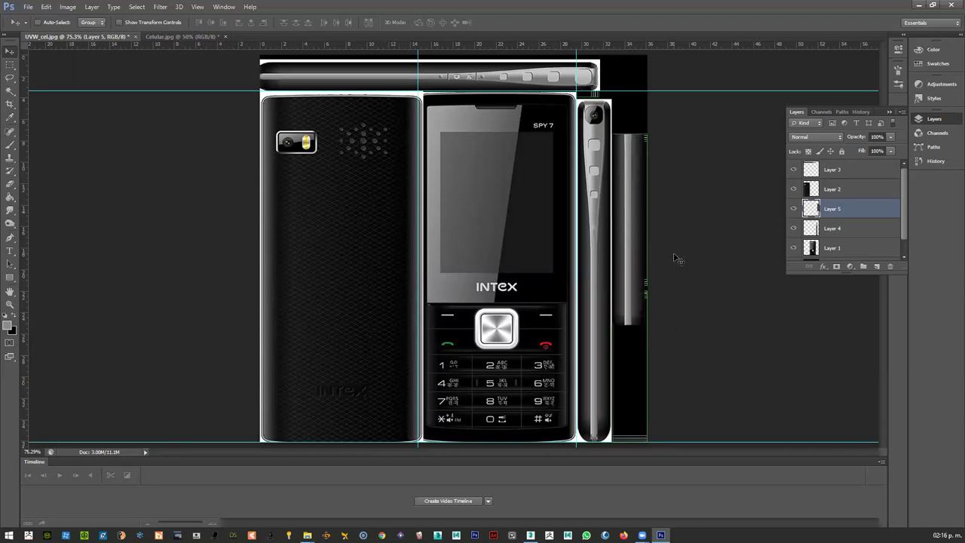
{"action": "key", "text": "Right"}
{"action": "key", "text": "Right"}
{"action": "key", "text": "Right"}
{"action": "key", "text": "Right"}
{"action": "key", "text": "Right"}
{"action": "key", "text": "Right"}
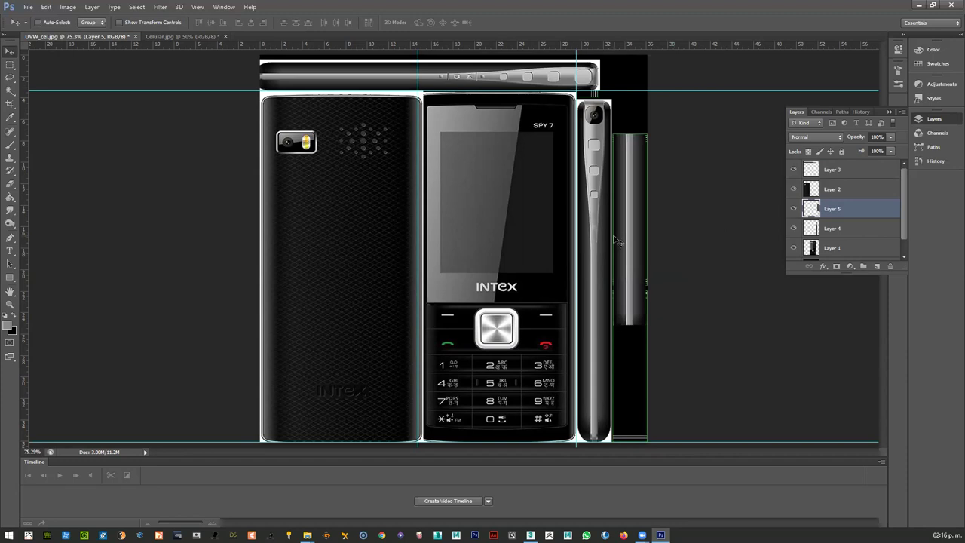
- Stretch the copied side section down to the lower guide, at 161.51% height and 100% width
{"action": "key", "text": "ctrl+t"}
{"action": "left_click_drag", "start_coordinate": [630, 326], "coordinate": [630, 443]}
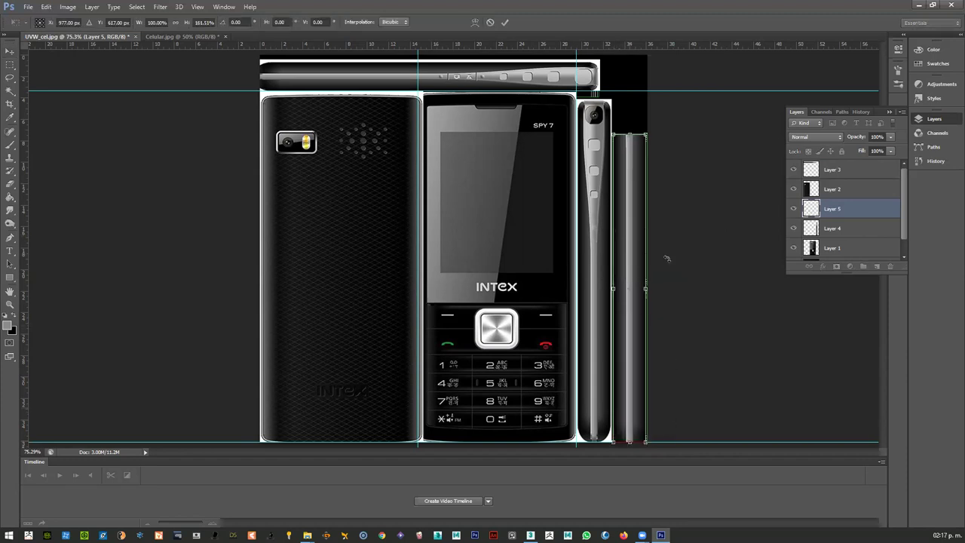
{"action": "key", "text": "Return"}
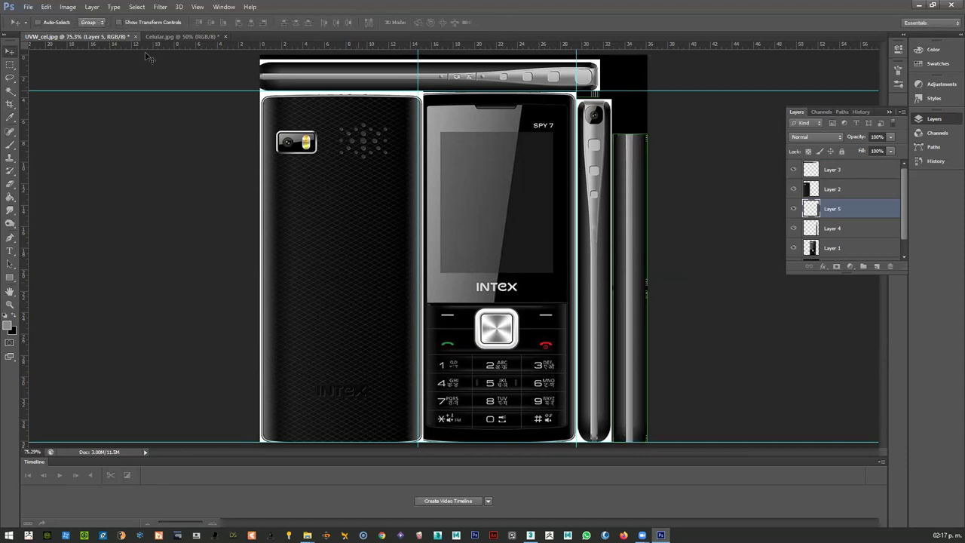
- Save the layered texture in Photoshop format as Editable_UVW_cel.psd in the Escritorio folder
{"action": "left_click", "coordinate": [27, 6]}
{"action": "left_click", "coordinate": [38, 127]}
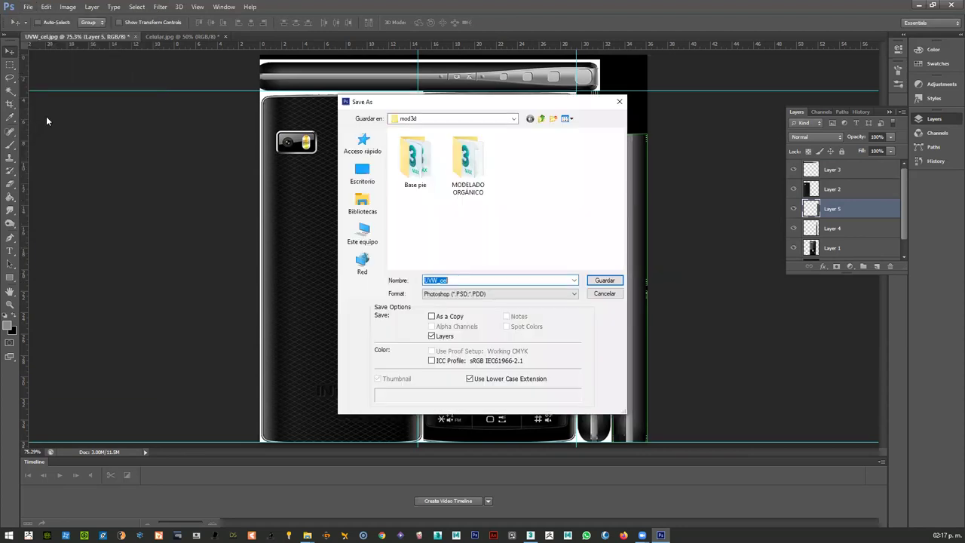
{"action": "left_click", "coordinate": [543, 119]}
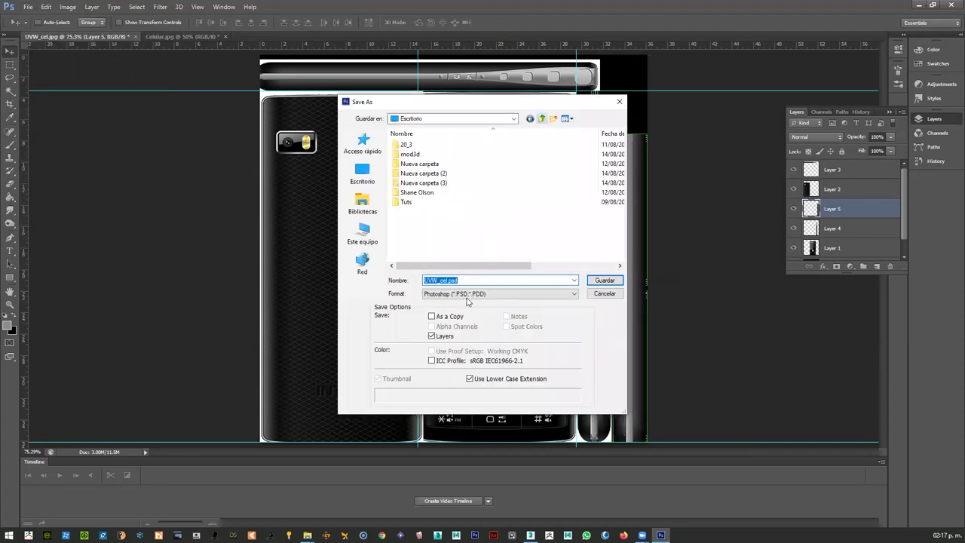
{"action": "left_click", "coordinate": [454, 280]}
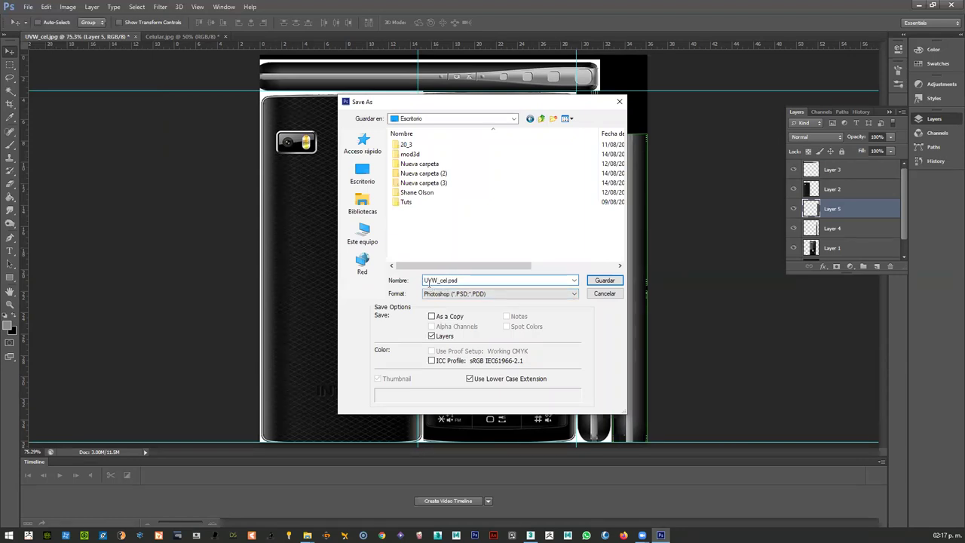
{"action": "key", "text": "Home"}
{"action": "type", "text": "Editable_"}
{"action": "key", "text": "Return"}
- Save a JPEG copy as Final_UVW_cel.jpg in the mod3d folder, with quality 12 and the Progressive format with 3 scans
{"action": "left_click", "coordinate": [29, 8]}
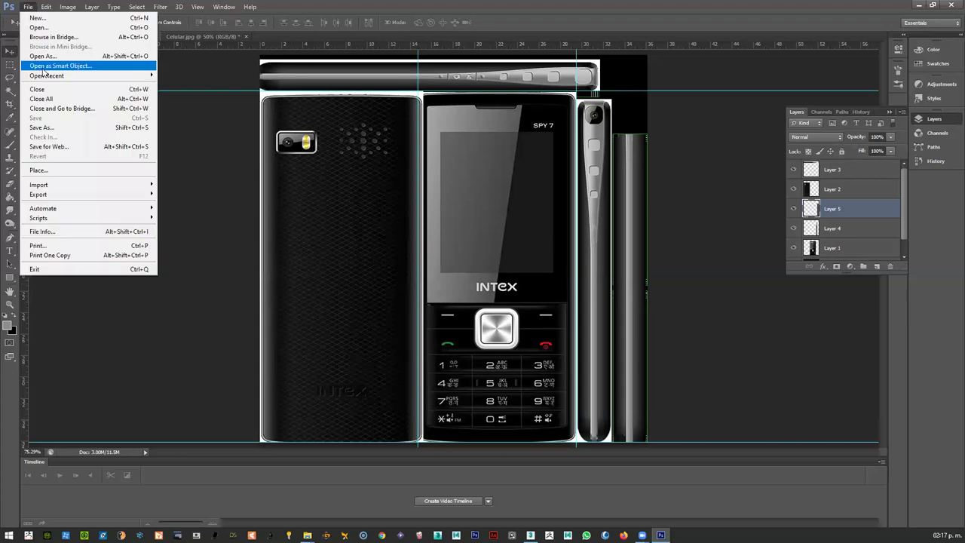
{"action": "left_click", "coordinate": [66, 128]}
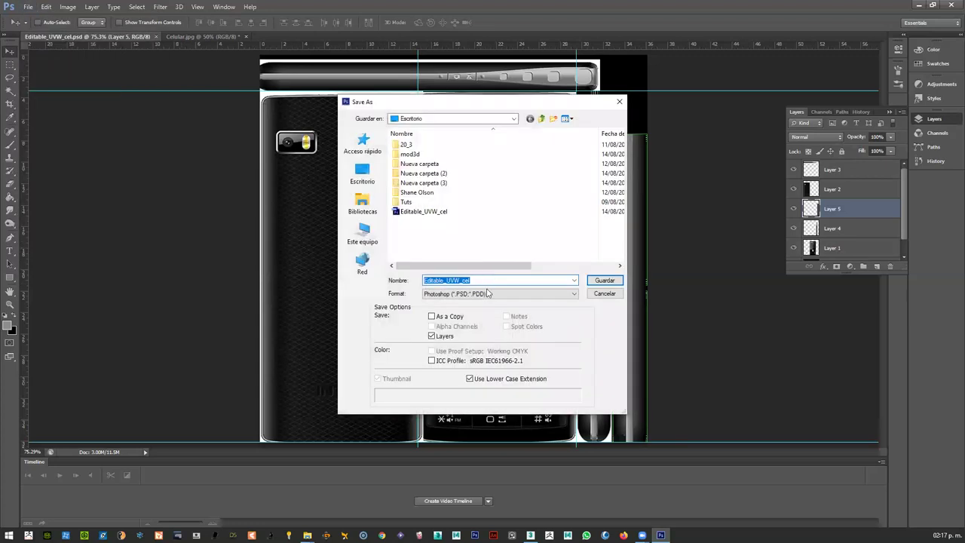
{"action": "left_click", "coordinate": [490, 293]}
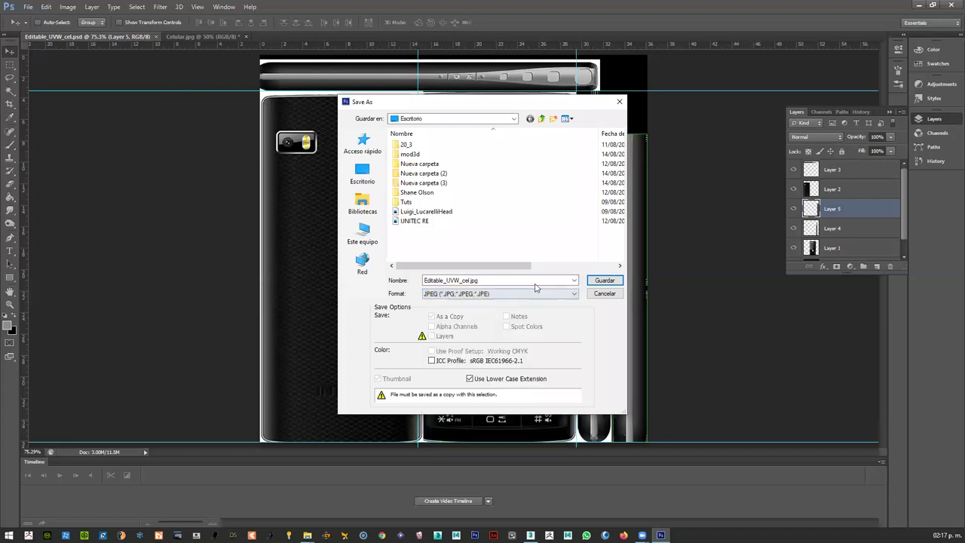
{"action": "double_click", "coordinate": [407, 154]}
{"action": "double_click", "coordinate": [447, 281]}
{"action": "left_click", "coordinate": [444, 280]}
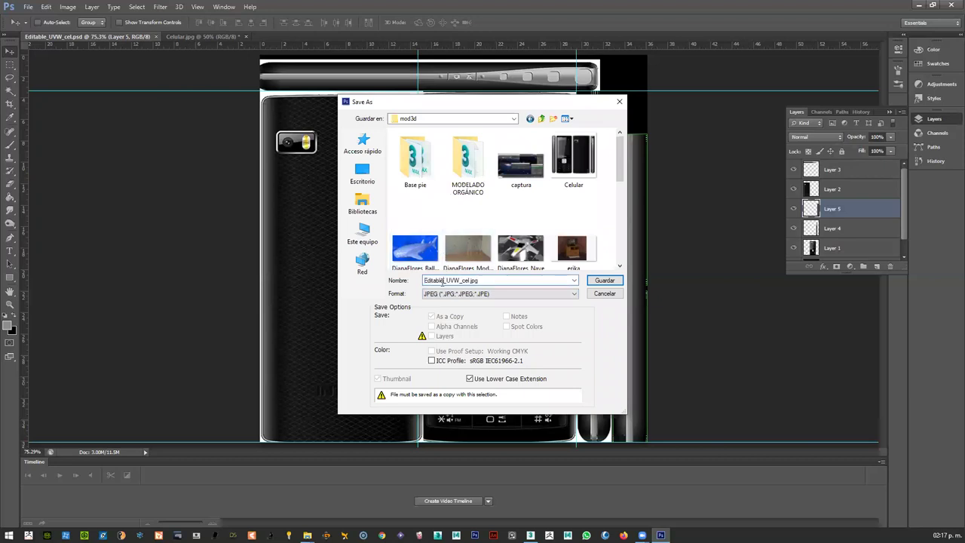
{"action": "left_click_drag", "start_coordinate": [443, 280], "coordinate": [393, 268]}
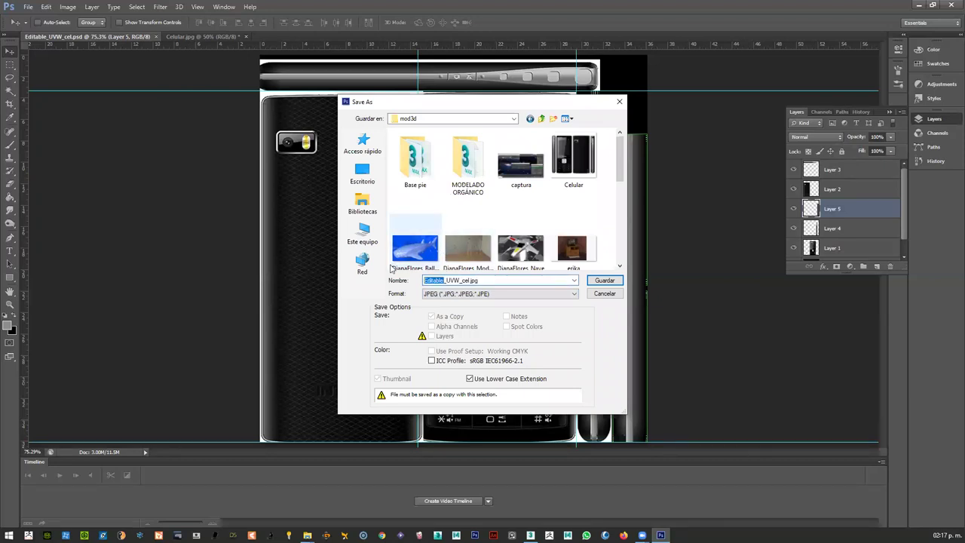
{"action": "type", "text": "Final"}
{"action": "left_click", "coordinate": [606, 280]}
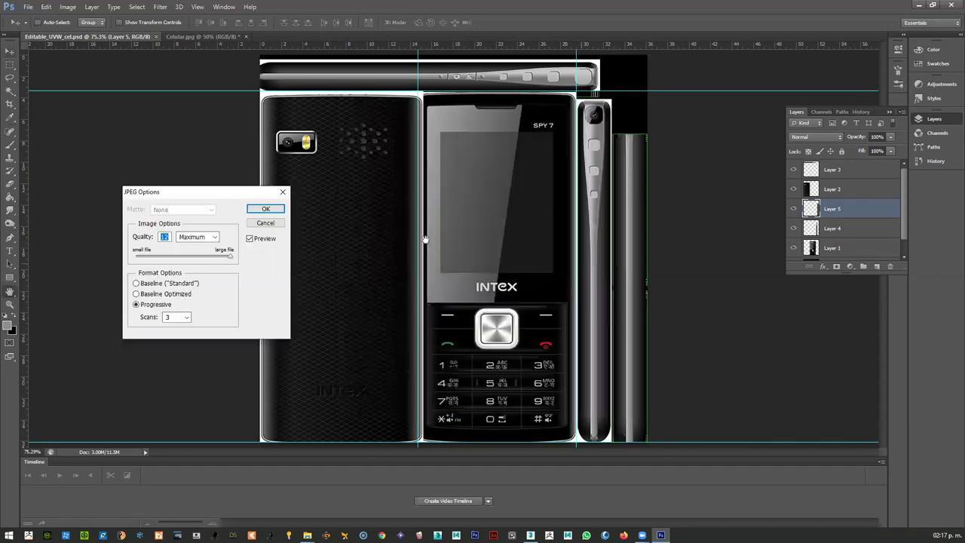
{"action": "left_click", "coordinate": [264, 209]}
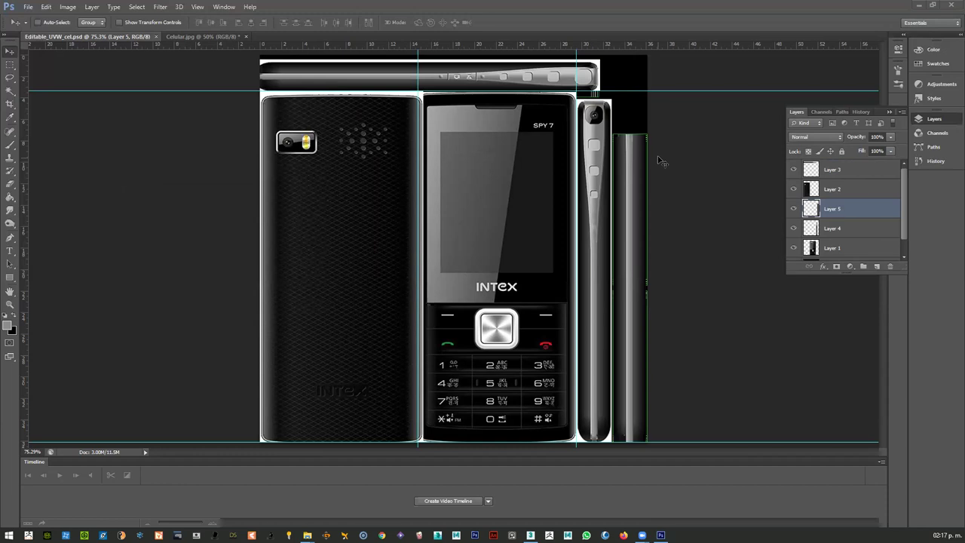
- Switch to 3ds Max, close the Edit UVWs window, leave Unwrap UVW face selection and deselect the phone model
{"action": "key", "text": "alt+Tab"}
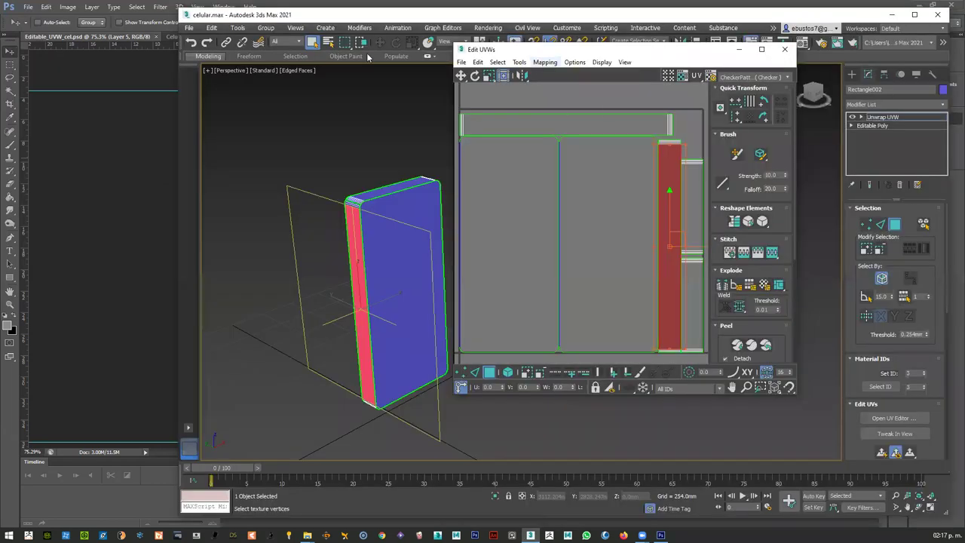
{"action": "left_click", "coordinate": [782, 49]}
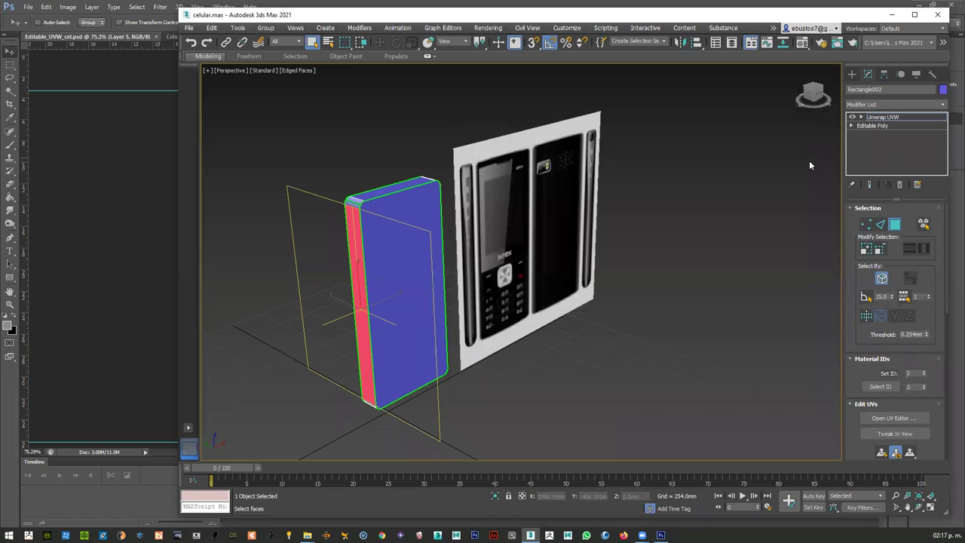
{"action": "left_click", "coordinate": [882, 118]}
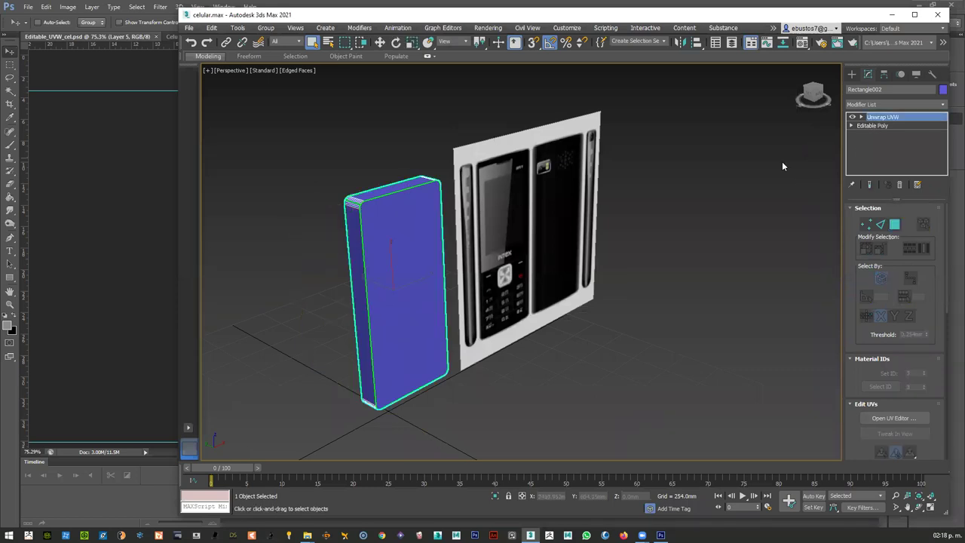
{"action": "left_click", "coordinate": [779, 179]}
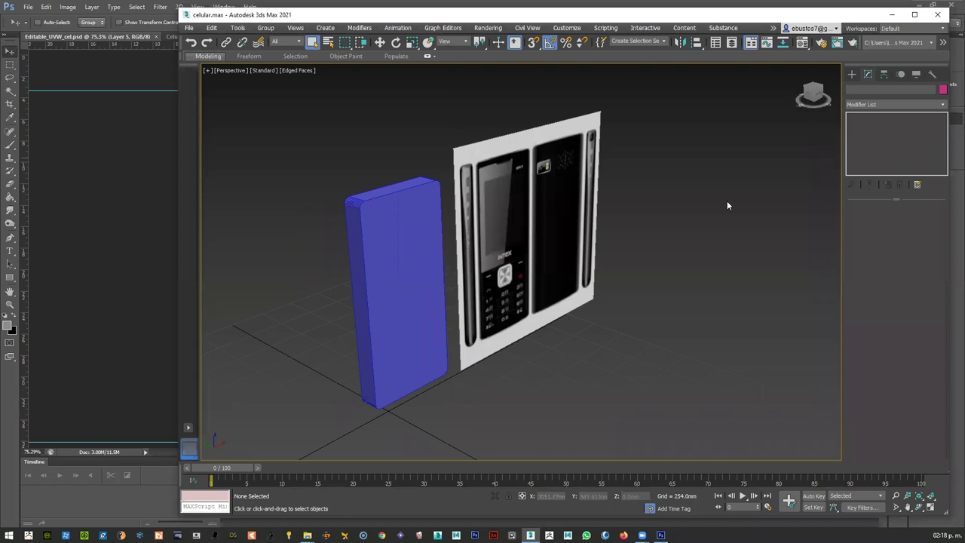
{"action": "key", "text": "ctrl+z"}
{"action": "left_click", "coordinate": [691, 258]}
- Open the Material Editor and rename the Celular.jpg reference material in the first slot as referencias
{"action": "key", "text": "m"}
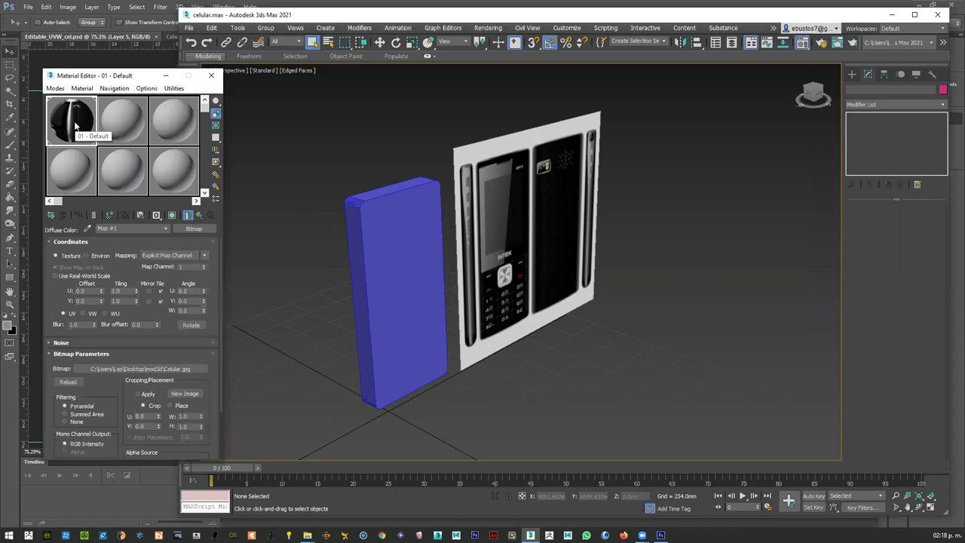
{"action": "left_click_drag", "start_coordinate": [75, 127], "coordinate": [369, 234]}
{"action": "left_click", "coordinate": [123, 113]}
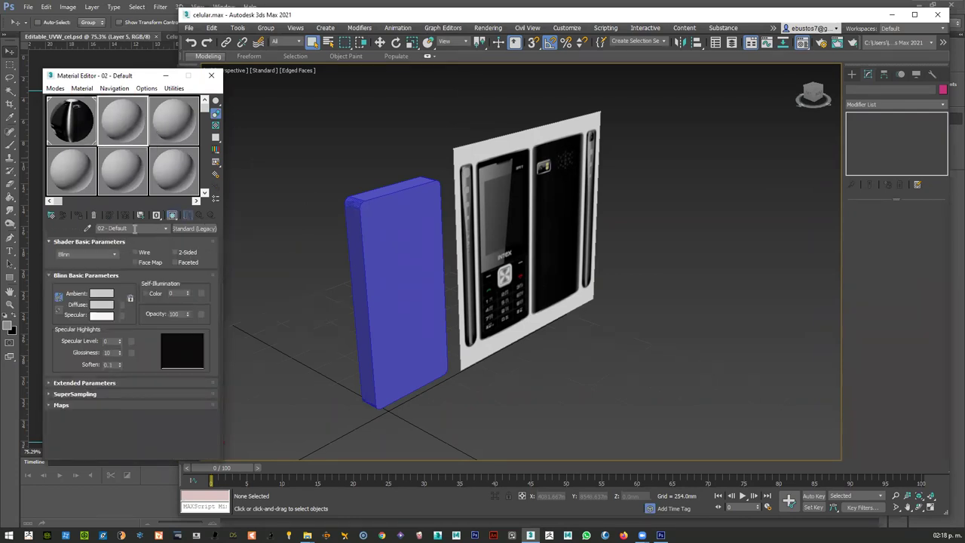
{"action": "left_click", "coordinate": [68, 122]}
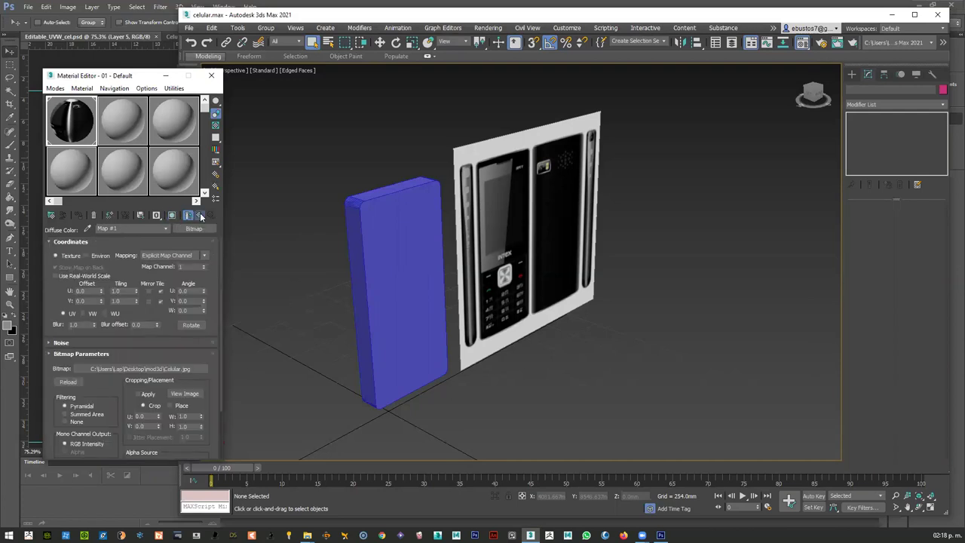
{"action": "left_click", "coordinate": [137, 231]}
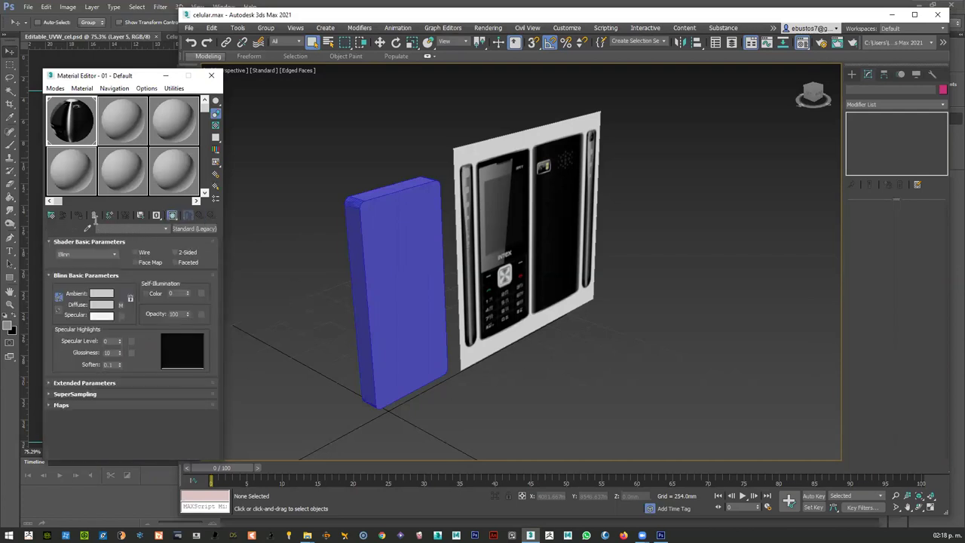
{"action": "type", "text": "referencias"}
- Rename the unused material in the second sample slot as textura_cel
{"action": "left_click", "coordinate": [128, 117]}
{"action": "left_click", "coordinate": [130, 228]}
{"action": "type", "text": "textura_cel"}
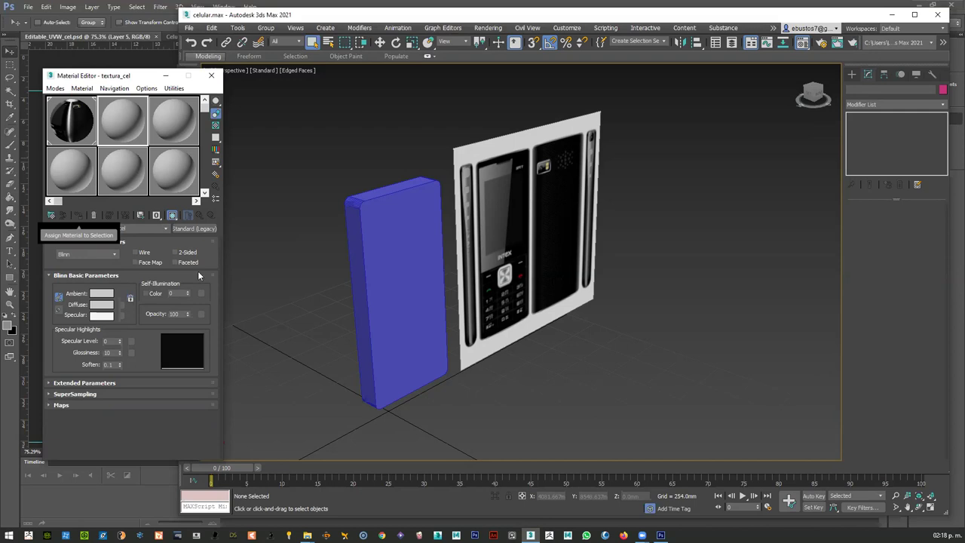
- Assign a Bitmap map from the General category to the diffuse colour of textura_cel
{"action": "left_click", "coordinate": [121, 305]}
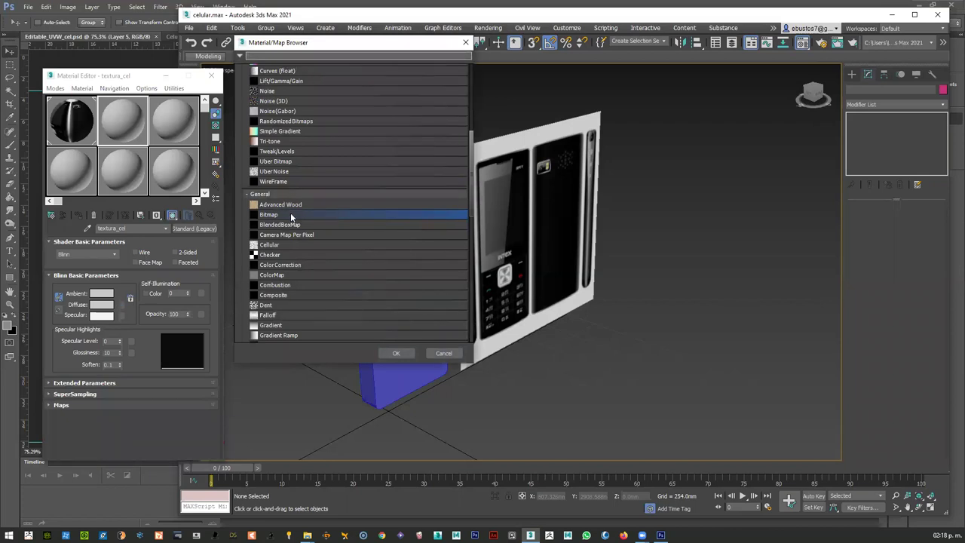
{"action": "scroll", "coordinate": [382, 132], "scroll_direction": "up", "scroll_amount": 7}
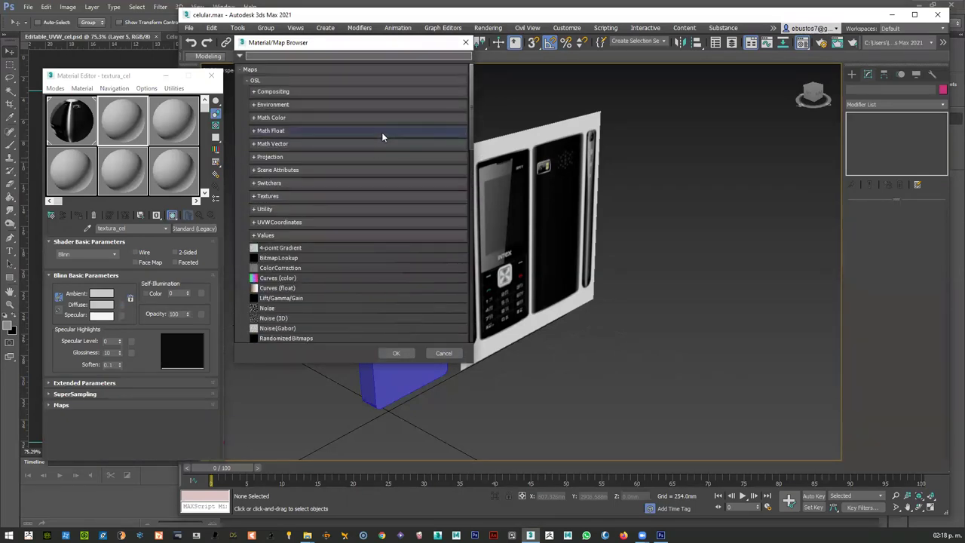
{"action": "left_click", "coordinate": [246, 80]}
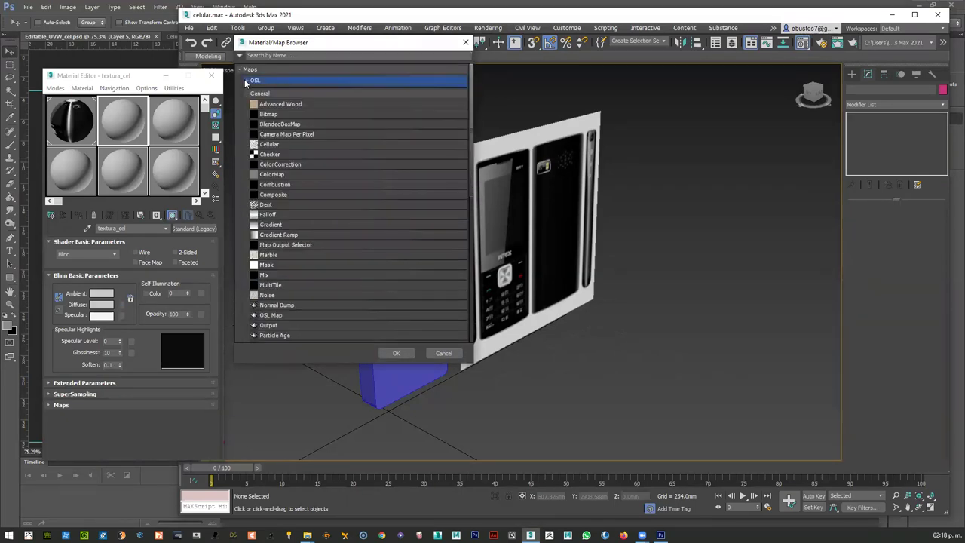
{"action": "left_click", "coordinate": [246, 81]}
{"action": "scroll", "coordinate": [253, 243], "scroll_direction": "down", "scroll_amount": 4}
{"action": "scroll", "coordinate": [257, 242], "scroll_direction": "down", "scroll_amount": 2}
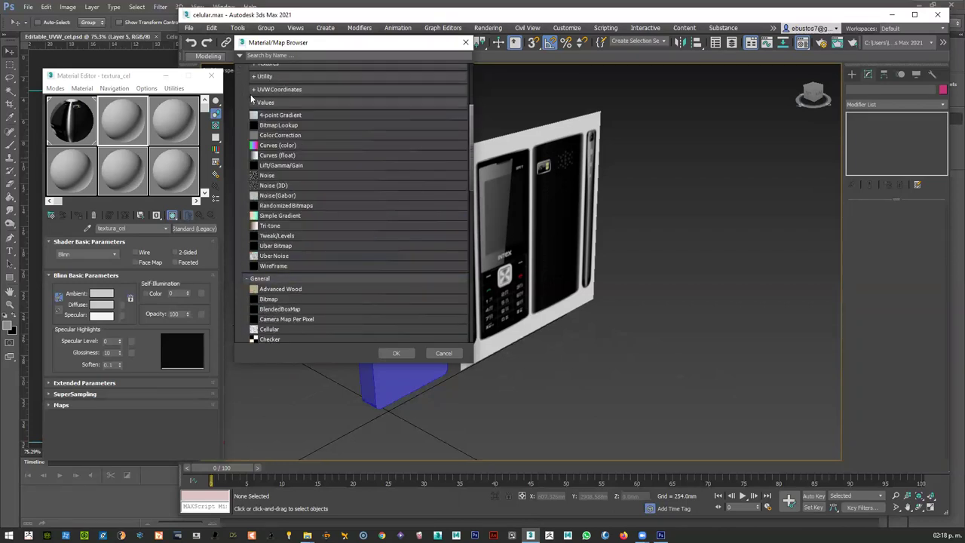
{"action": "left_click", "coordinate": [249, 279]}
{"action": "left_click", "coordinate": [249, 280]}
{"action": "left_click", "coordinate": [249, 280]}
{"action": "left_click", "coordinate": [246, 292]}
{"action": "scroll", "coordinate": [302, 290], "scroll_direction": "down", "scroll_amount": 2}
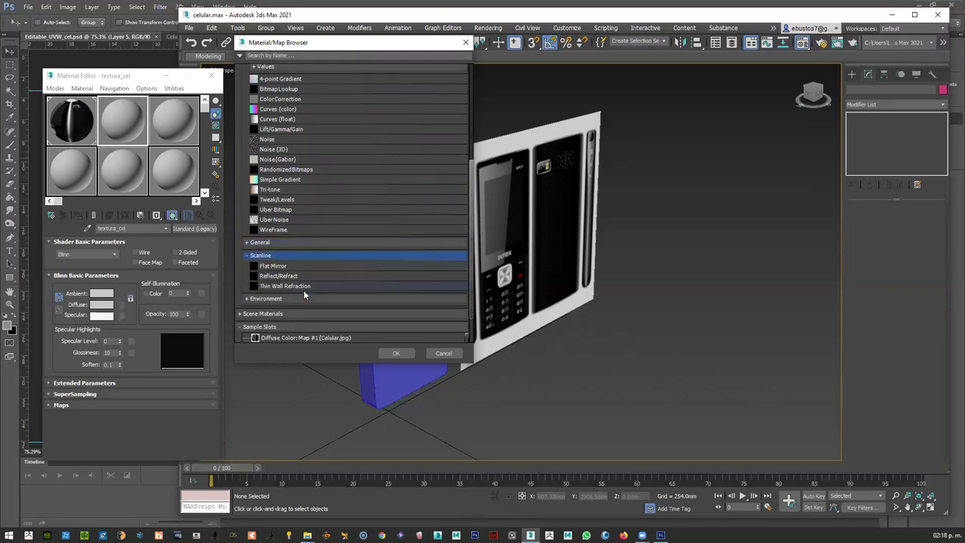
{"action": "left_click", "coordinate": [247, 243]}
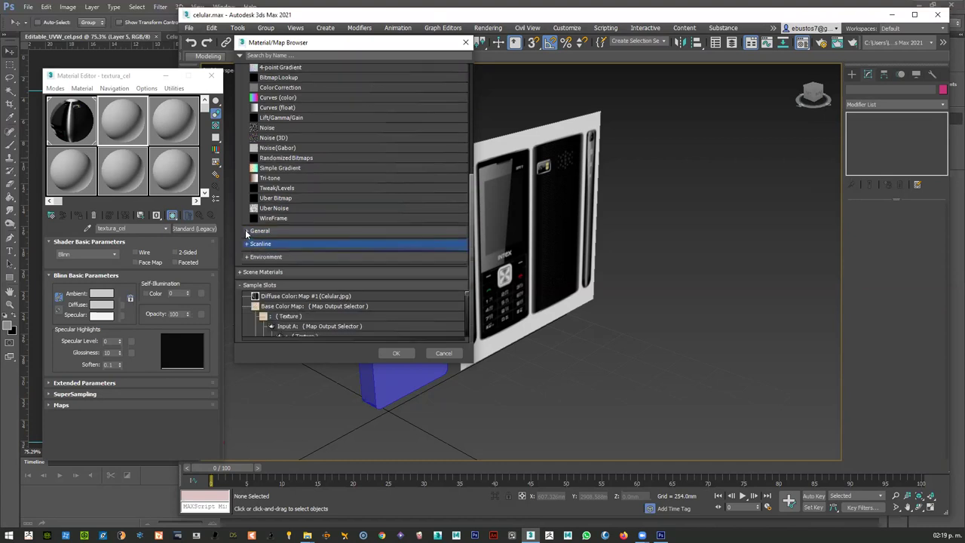
{"action": "left_click", "coordinate": [247, 231]}
{"action": "double_click", "coordinate": [270, 251]}
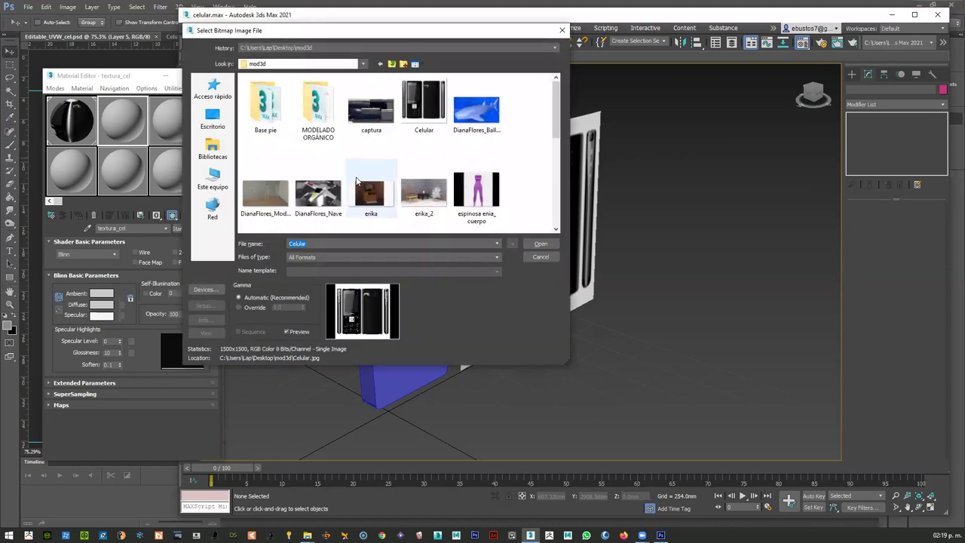
- Load Final_UVW_cel from the mod3d folder as the bitmap and apply textura_cel to the phone model
{"action": "scroll", "coordinate": [357, 181], "scroll_direction": "down", "scroll_amount": 1}
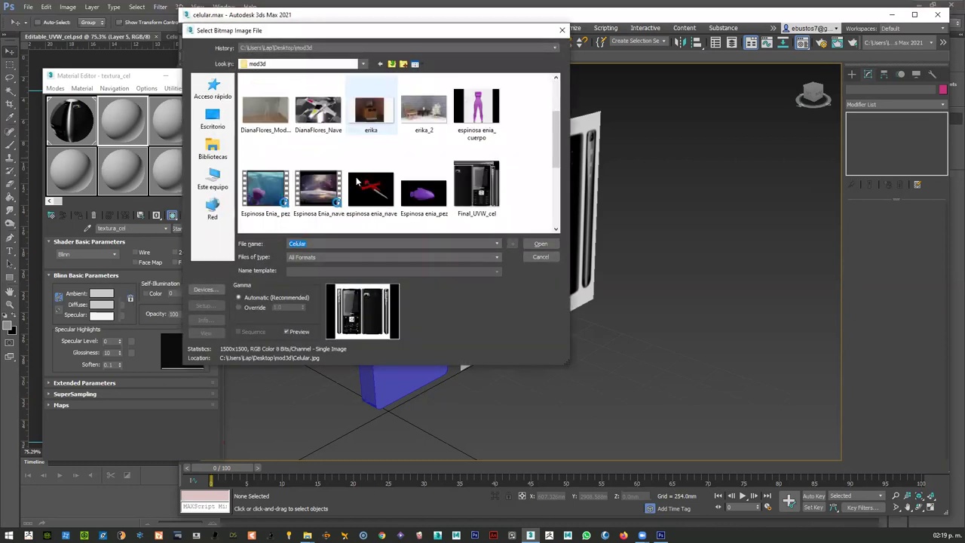
{"action": "left_click", "coordinate": [469, 178]}
{"action": "left_click", "coordinate": [541, 244]}
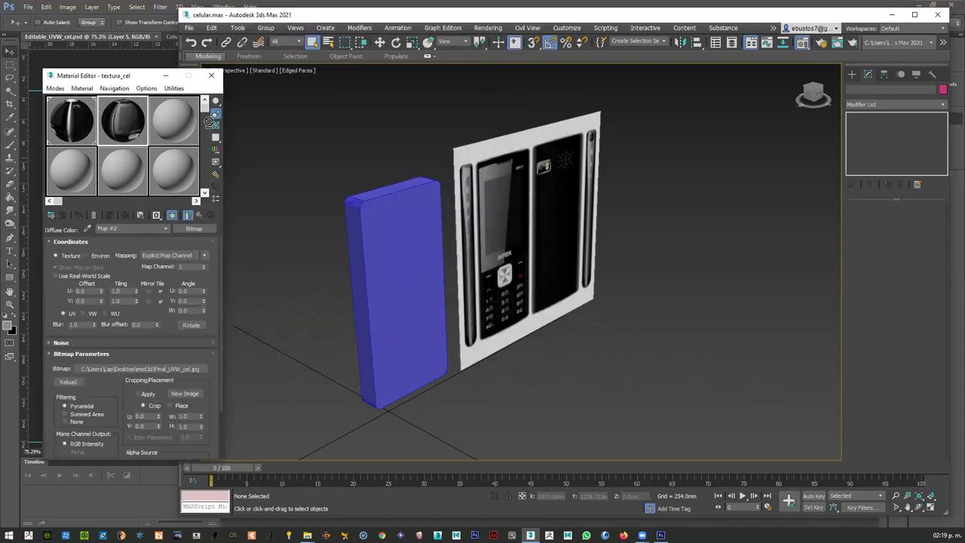
{"action": "left_click", "coordinate": [214, 123]}
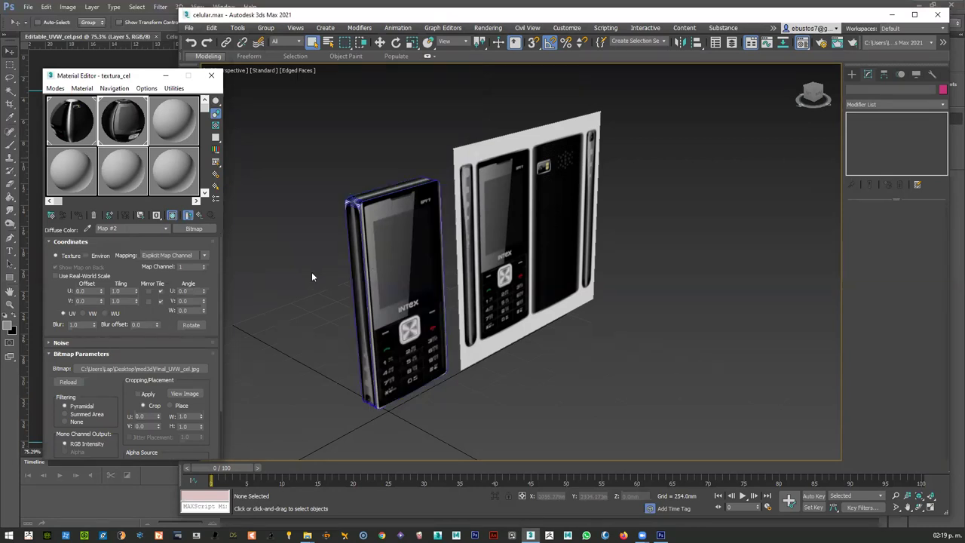
- Select the textured phone model and isolate it from the reference plane
{"action": "middle_click_drag", "start_coordinate": [305, 279], "coordinate": [334, 259], "text": "alt"}
{"action": "left_click", "coordinate": [453, 201]}
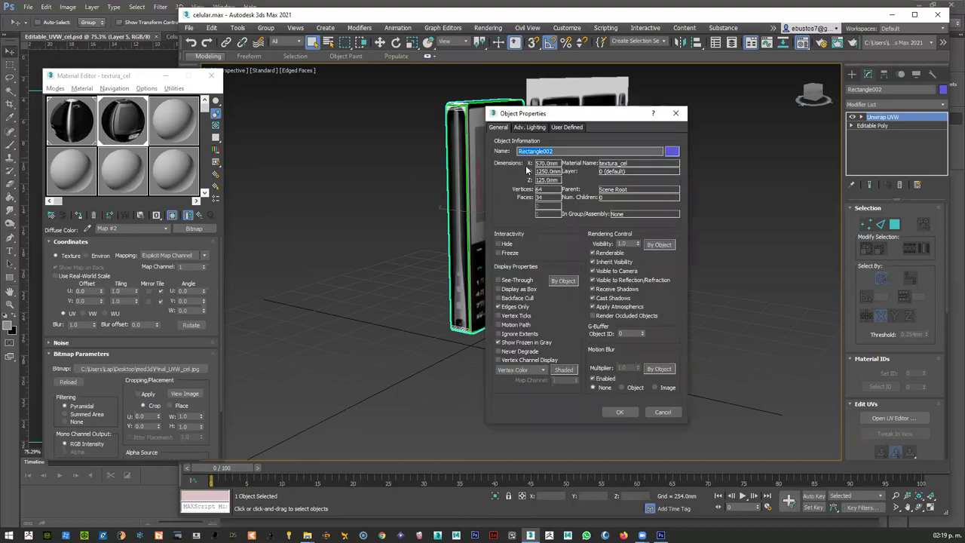
{"action": "key", "text": "Escape"}
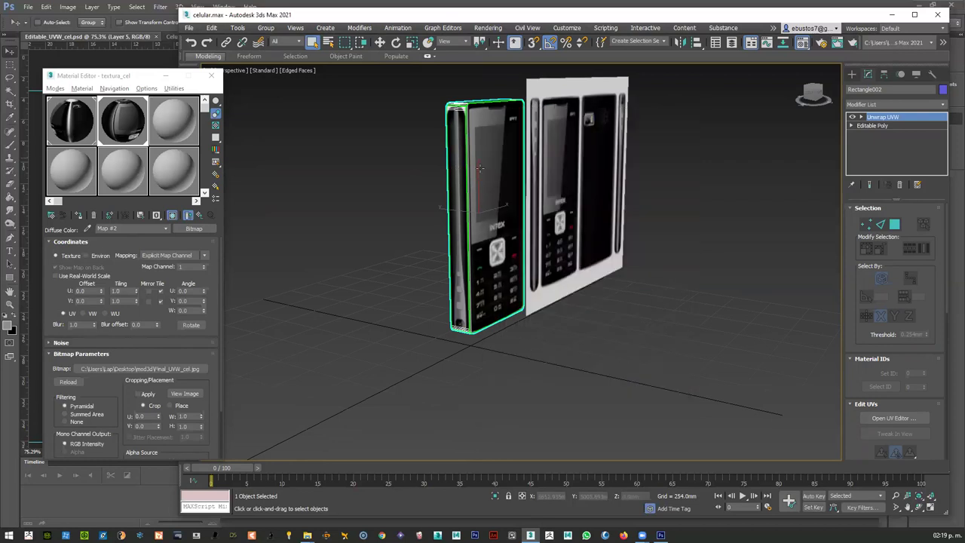
{"action": "right_click", "coordinate": [481, 168]}
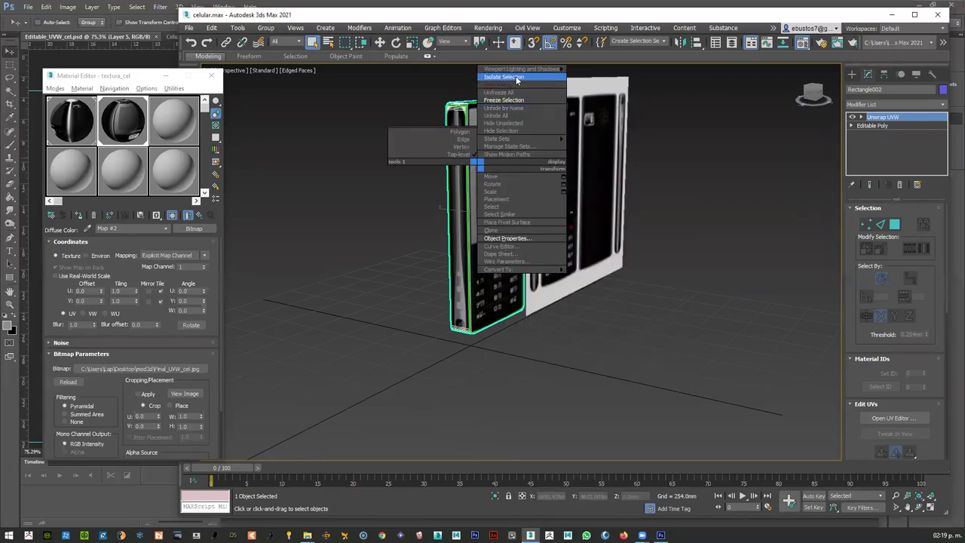
{"action": "left_click", "coordinate": [519, 78]}
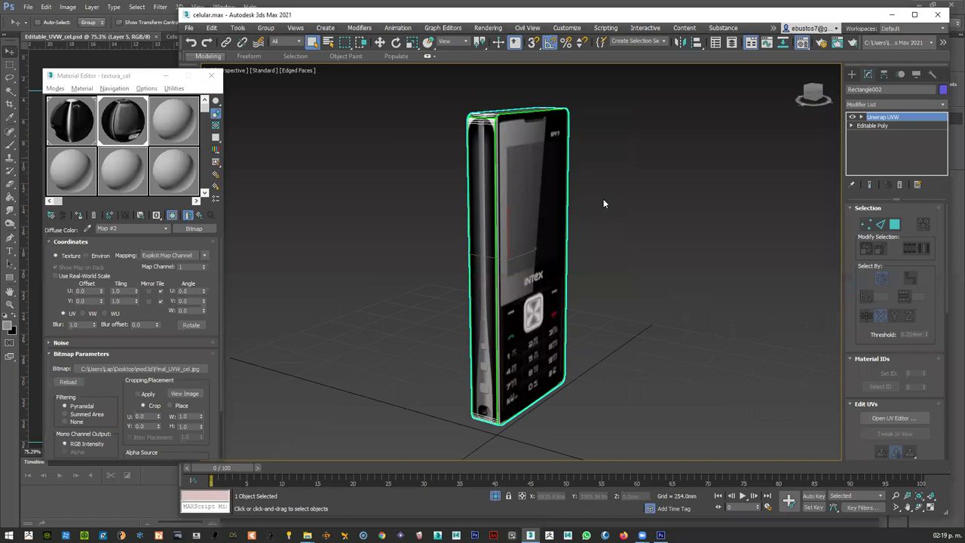
- Examine how the texture fits the isolated phone's front and narrow sides, with the model deselected
{"action": "right_click", "coordinate": [583, 364]}
{"action": "left_click", "coordinate": [671, 152]}
{"action": "left_click", "coordinate": [812, 96]}
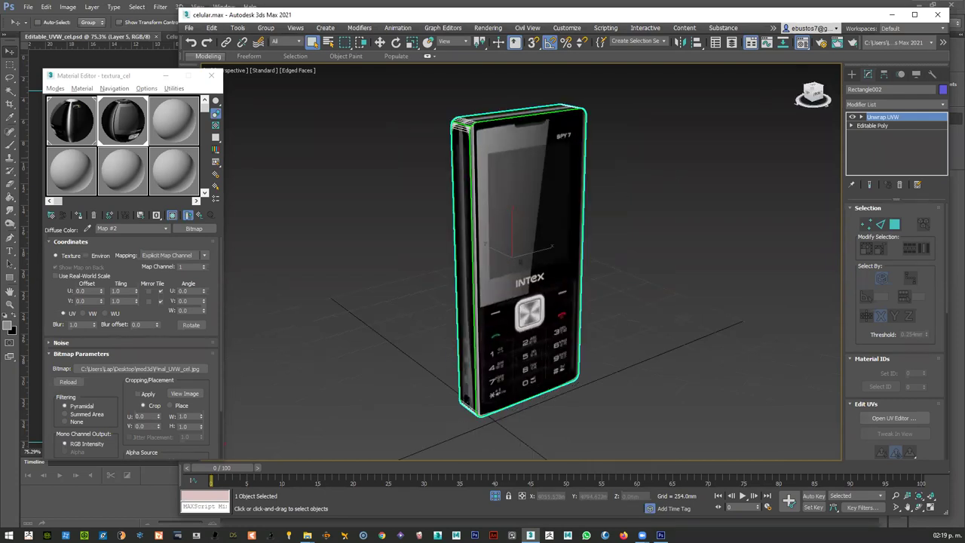
{"action": "left_click", "coordinate": [822, 98]}
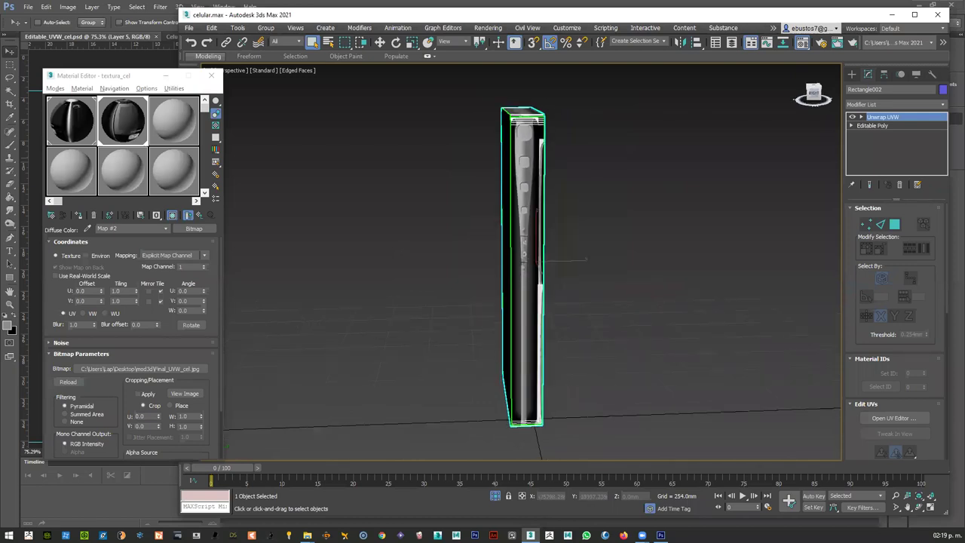
{"action": "mouse_move", "coordinate": [813, 95]}
{"action": "left_mouse_down"}
{"action": "mouse_move", "coordinate": [781, 99]}
{"action": "mouse_move", "coordinate": [815, 92]}
{"action": "left_mouse_up"}
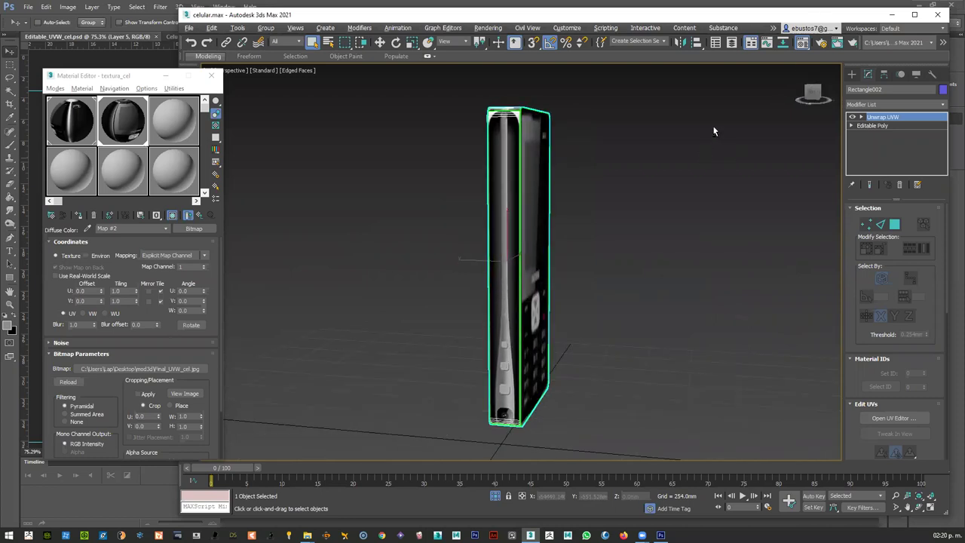
{"action": "left_click", "coordinate": [706, 126]}
{"action": "left_click_drag", "start_coordinate": [813, 92], "coordinate": [812, 92]}
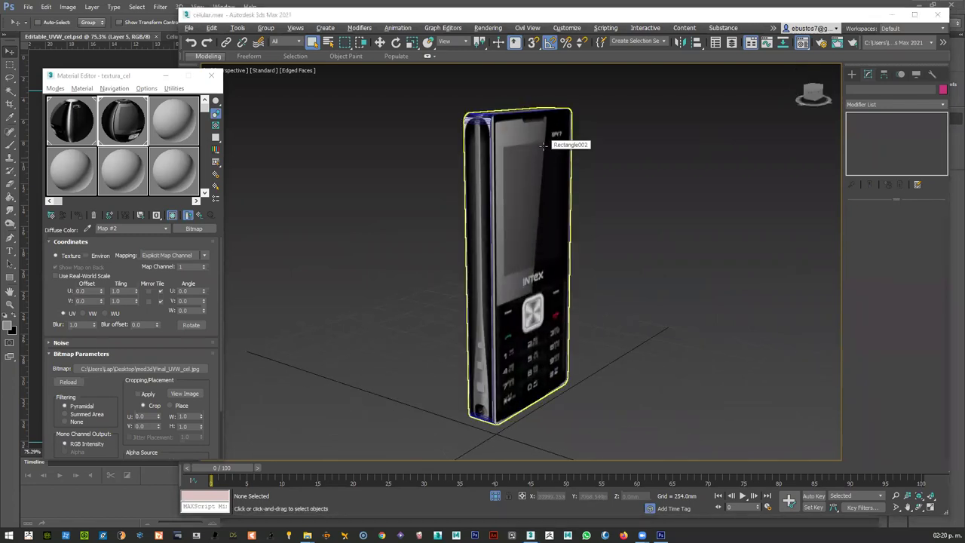
- Restore the Photoshop window from full screen and narrow the 3ds Max window so both fit side by side
{"action": "key", "text": "alt+Tab"}
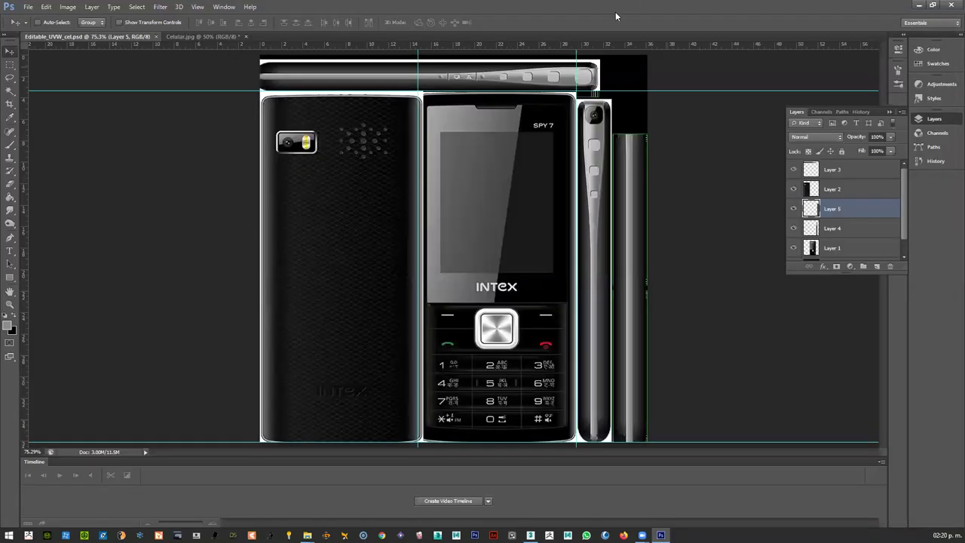
{"action": "left_click", "coordinate": [934, 7]}
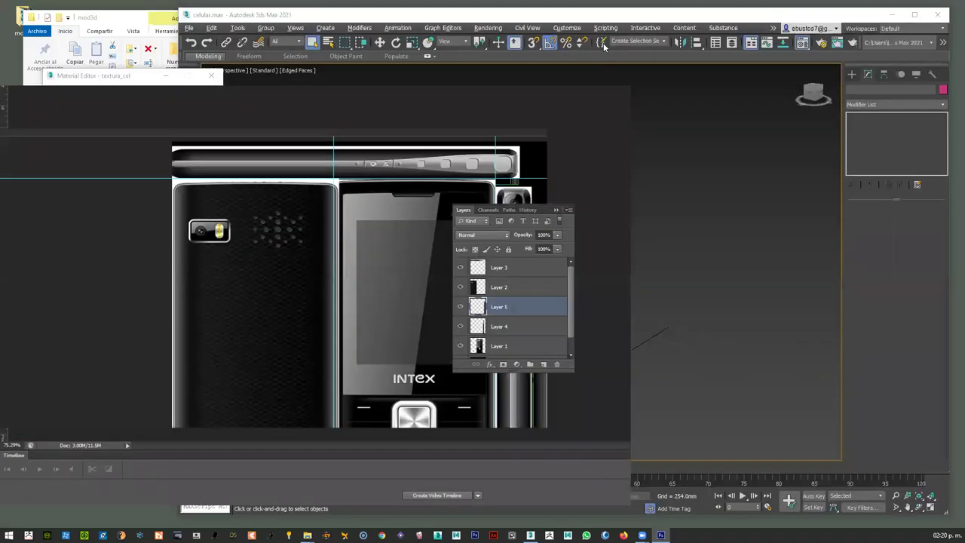
{"action": "left_click", "coordinate": [914, 16]}
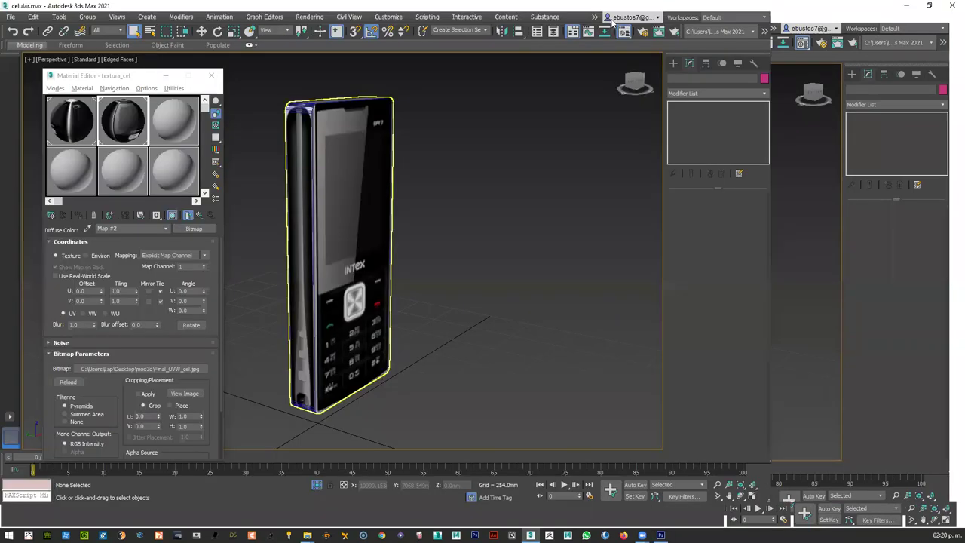
{"action": "left_click", "coordinate": [930, 6]}
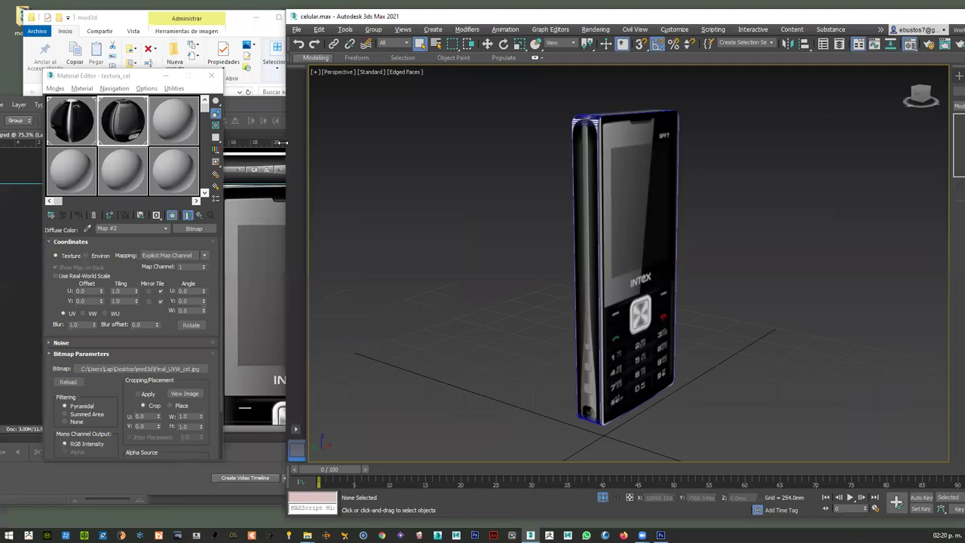
{"action": "left_click_drag", "start_coordinate": [283, 142], "coordinate": [572, 142]}
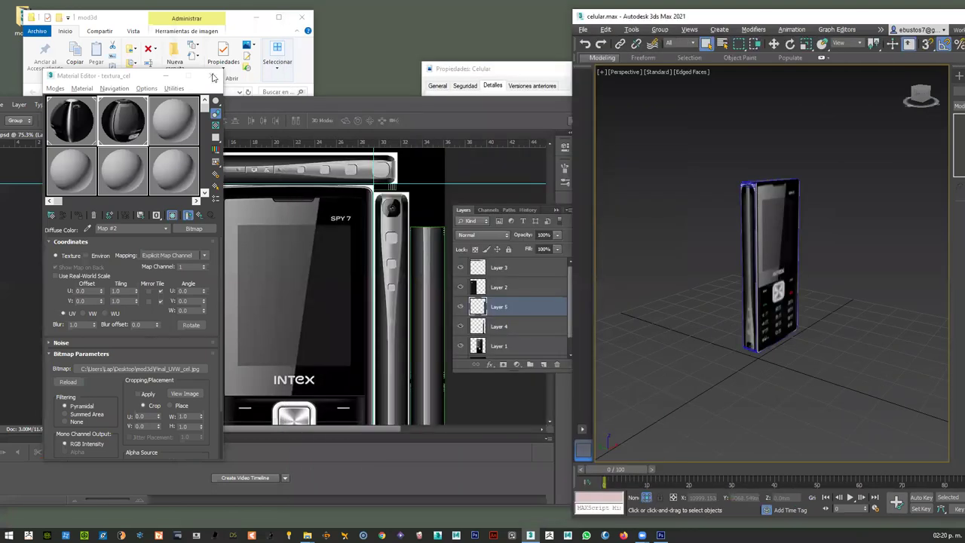
- Close the Material Editor, then place the Photoshop window beside the 3ds Max viewport and extend its height
{"action": "left_click", "coordinate": [300, 102]}
{"action": "left_click_drag", "start_coordinate": [300, 102], "coordinate": [395, 18]}
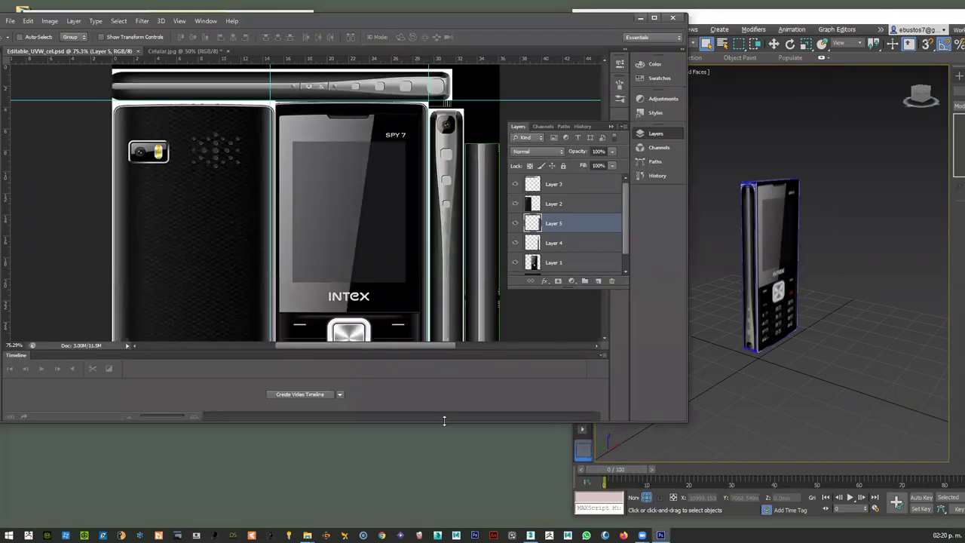
{"action": "left_click_drag", "start_coordinate": [444, 421], "coordinate": [443, 502]}
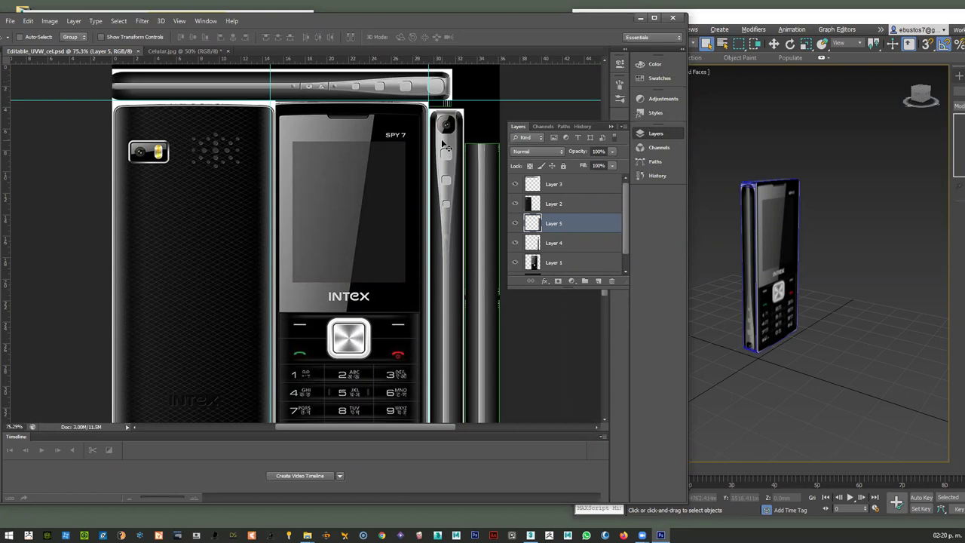
- Compare the phone's narrow side in the 3ds Max viewport with the side strips in the Photoshop texture
{"action": "left_click", "coordinate": [802, 252]}
{"action": "left_click", "coordinate": [932, 89]}
{"action": "left_click_drag", "start_coordinate": [933, 89], "coordinate": [921, 96]}
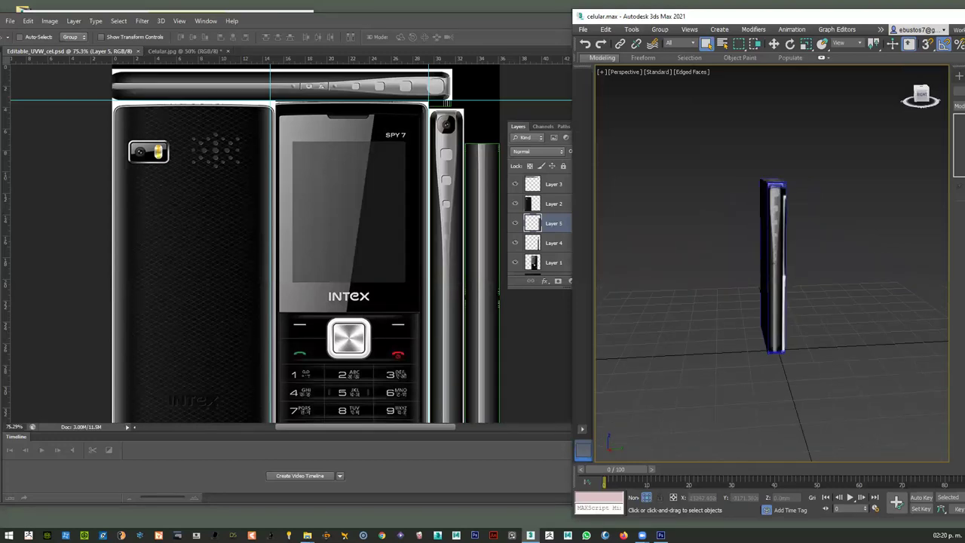
{"action": "middle_click_drag", "start_coordinate": [772, 264], "coordinate": [800, 264], "text": "alt"}
{"action": "scroll", "coordinate": [450, 145], "scroll_direction": "down", "scroll_amount": 1}
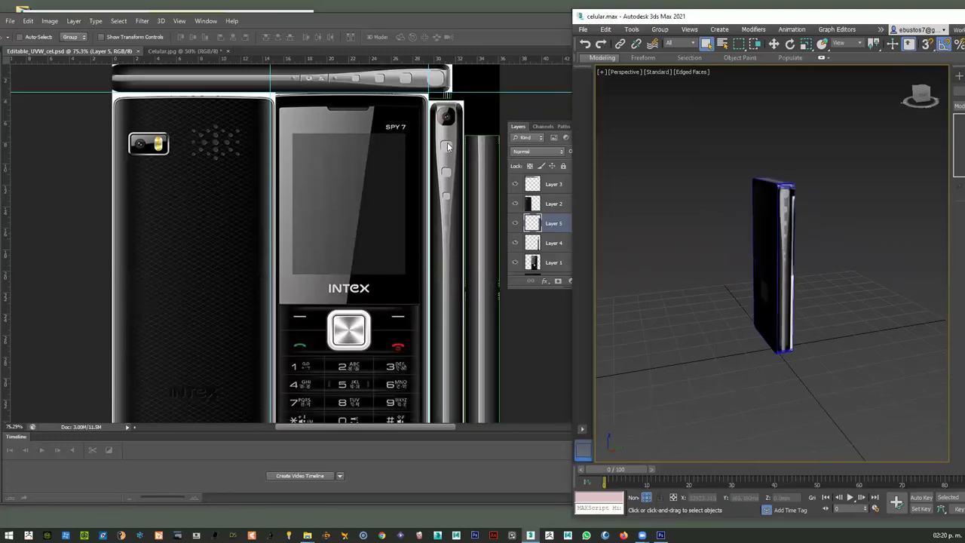
{"action": "scroll", "coordinate": [450, 145], "scroll_direction": "up", "scroll_amount": 2}
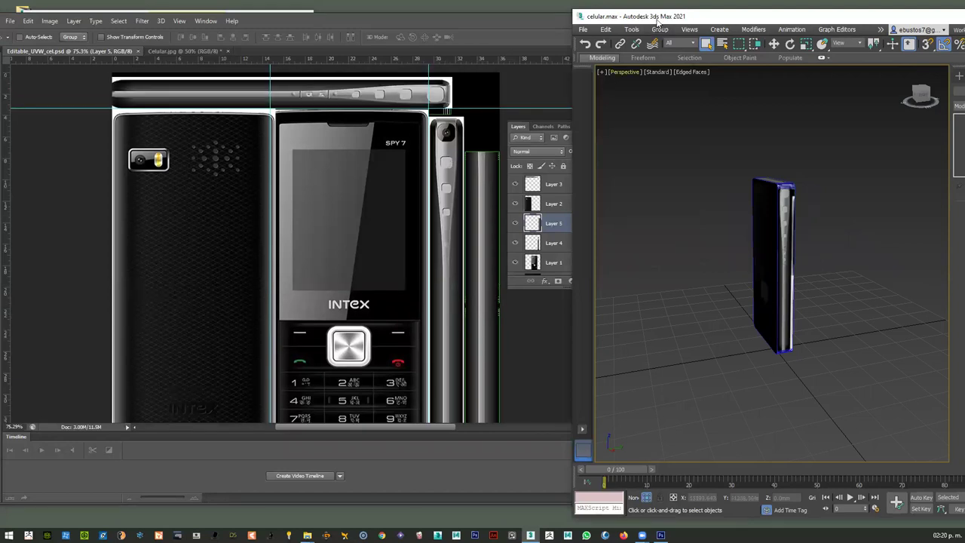
- Uncover the Photoshop layer list, hide Layer 5 and check which side strip Layer 4 holds
{"action": "left_click_drag", "start_coordinate": [649, 16], "coordinate": [722, 16]}
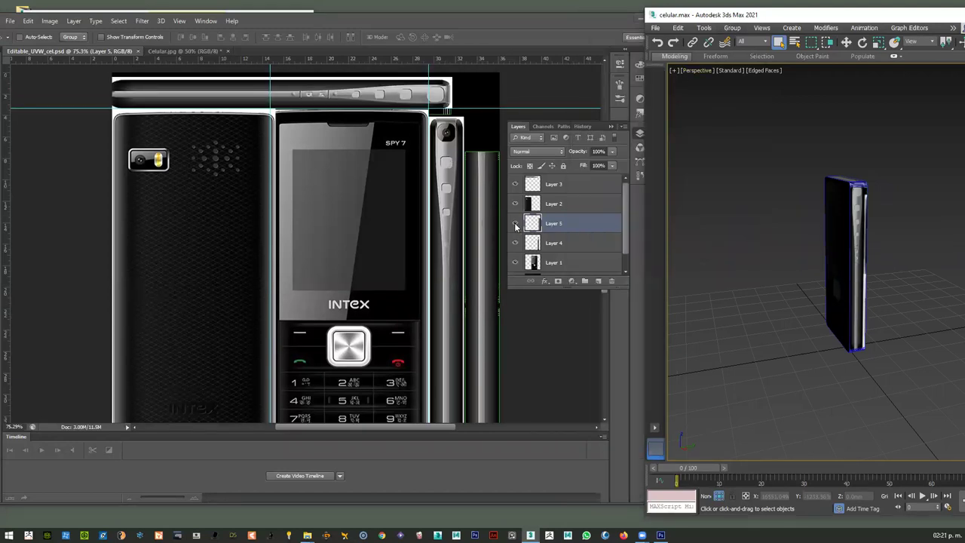
{"action": "left_click", "coordinate": [515, 225]}
{"action": "left_click", "coordinate": [515, 225]}
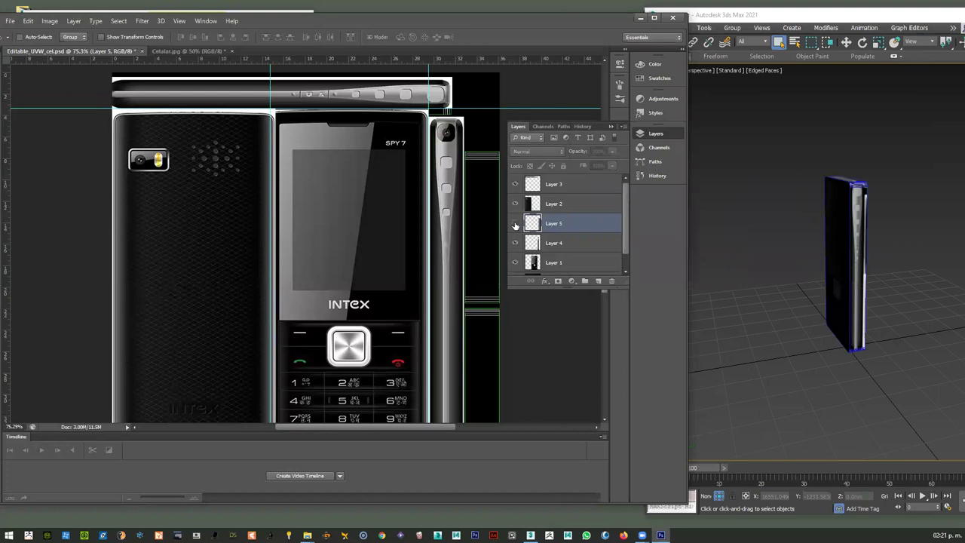
{"action": "left_click", "coordinate": [515, 224]}
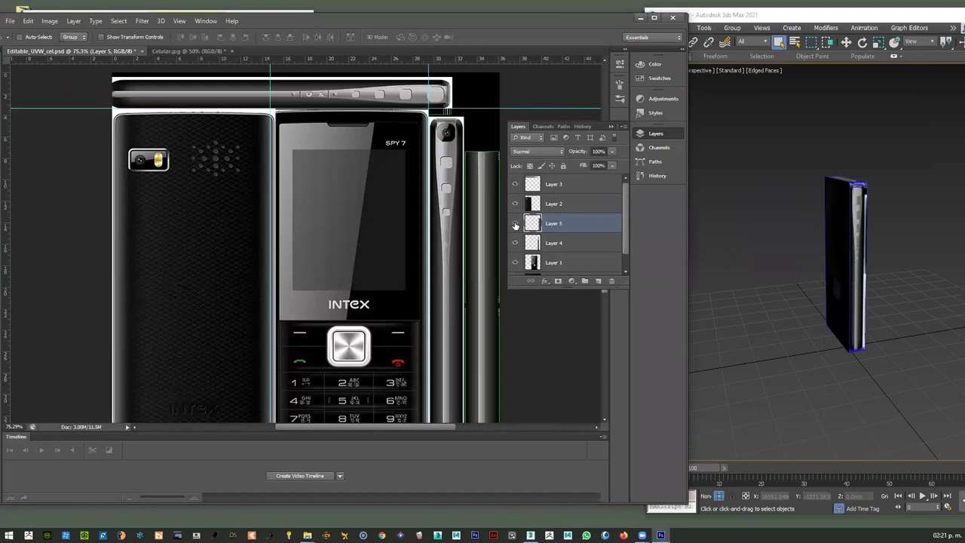
{"action": "left_click", "coordinate": [515, 225]}
{"action": "left_click", "coordinate": [515, 243]}
{"action": "left_click", "coordinate": [515, 243]}
- Rotate the Layer 4 side strip by 90°, place it over the texture's upper horizontal strip and hide Layer 3
{"action": "left_click", "coordinate": [555, 247]}
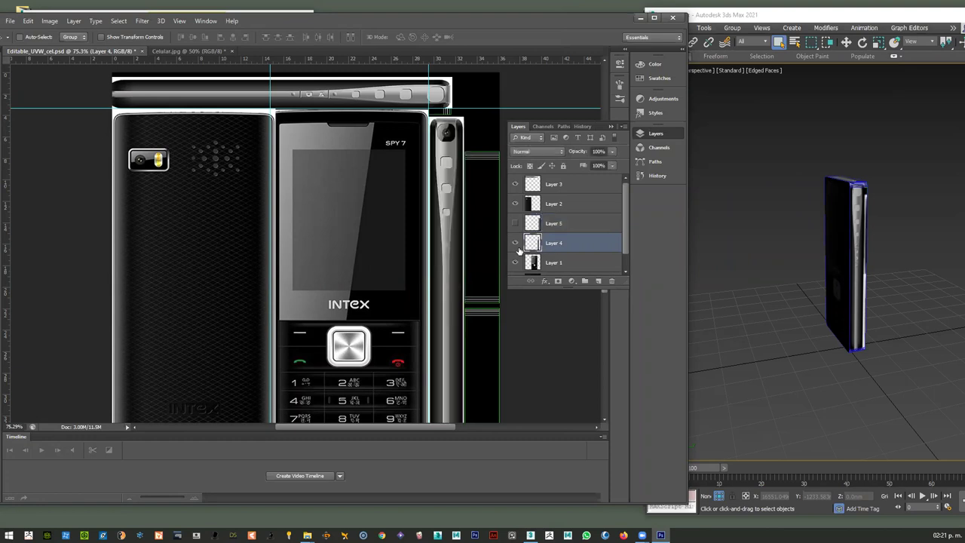
{"action": "key", "text": "ctrl+t"}
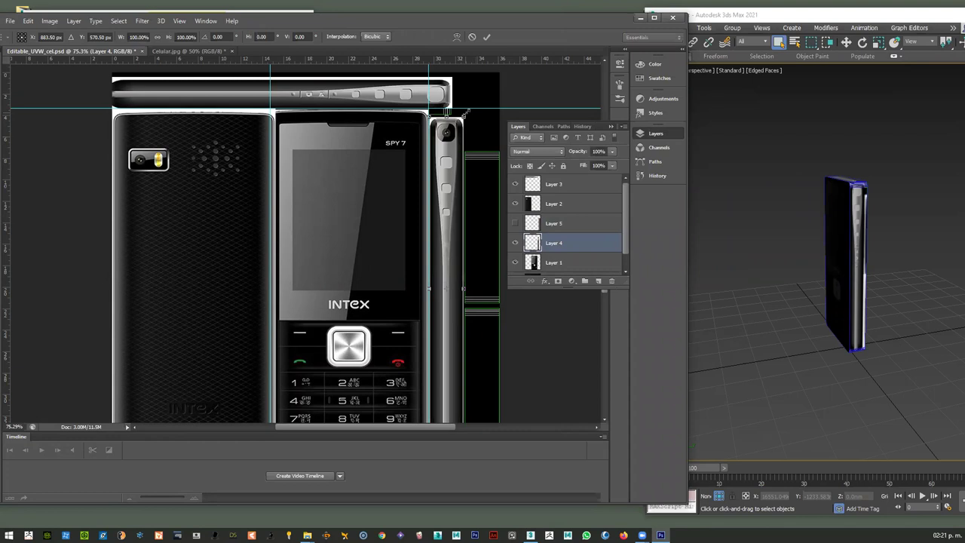
{"action": "left_click_drag", "start_coordinate": [469, 113], "coordinate": [528, 362]}
{"action": "left_click_drag", "start_coordinate": [454, 427], "coordinate": [355, 424]}
{"action": "left_click_drag", "start_coordinate": [226, 288], "coordinate": [131, 90]}
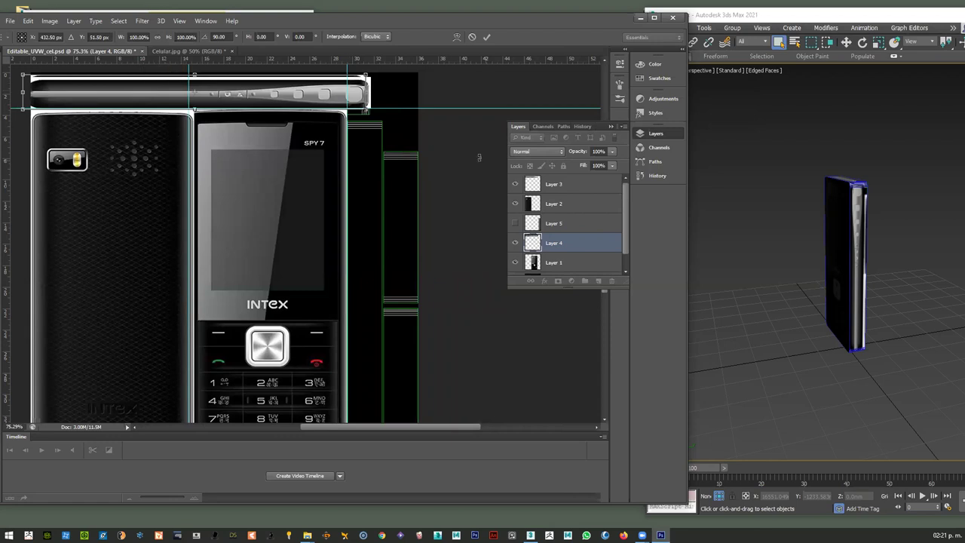
{"action": "key", "text": "Return"}
{"action": "left_click", "coordinate": [515, 184]}
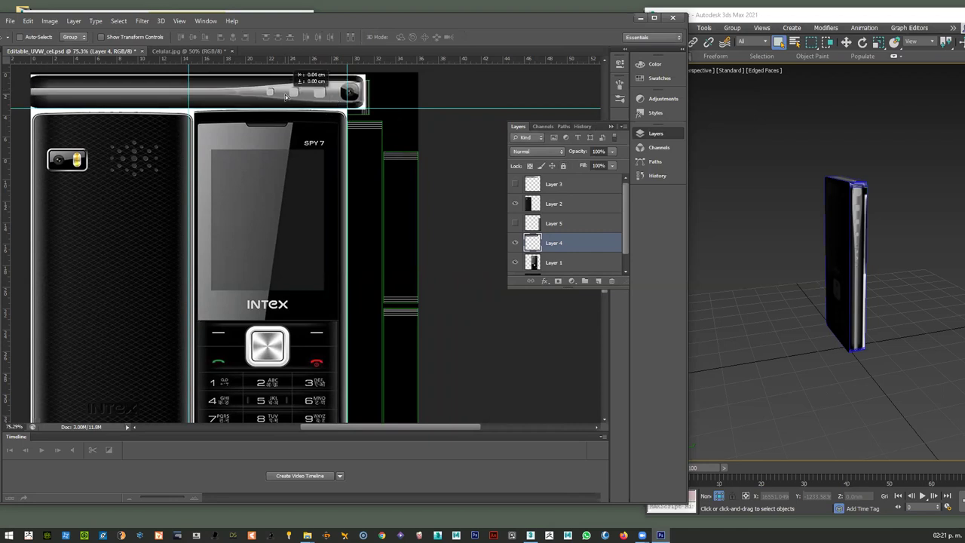
- Nudge the Layer 4 side strip until it lines up with the horizontal UV strip above the two phone faces
{"action": "left_click_drag", "start_coordinate": [294, 89], "coordinate": [294, 92]}
{"action": "key", "text": "Right"}
{"action": "key", "text": "Right"}
{"action": "key", "text": "Right"}
{"action": "key", "text": "Right"}
{"action": "key", "text": "Right"}
{"action": "key", "text": "Right"}
{"action": "key", "text": "Right"}
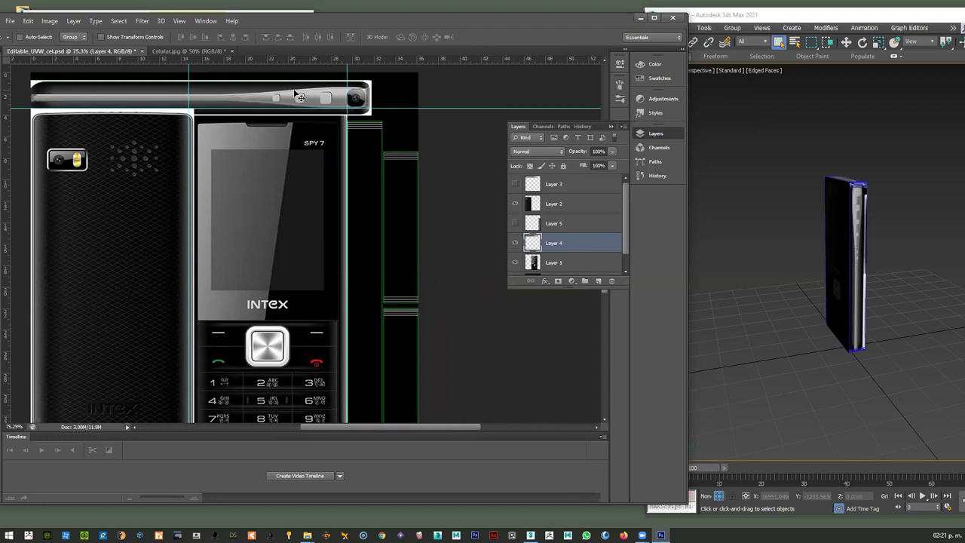
{"action": "key", "text": "Up"}
{"action": "key", "text": "Up"}
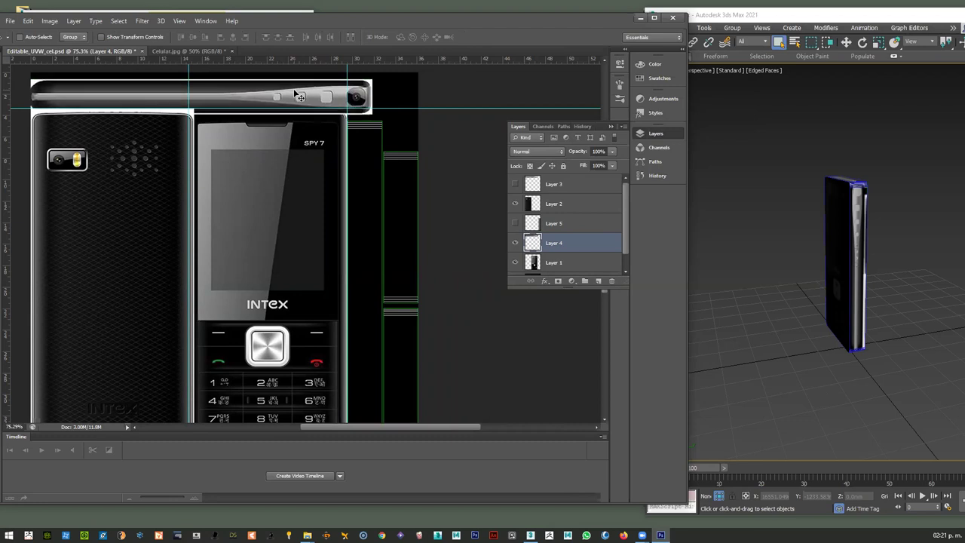
{"action": "key", "text": "Up"}
{"action": "key", "text": "Up"}
{"action": "key", "text": "Up"}
{"action": "key", "text": "Up"}
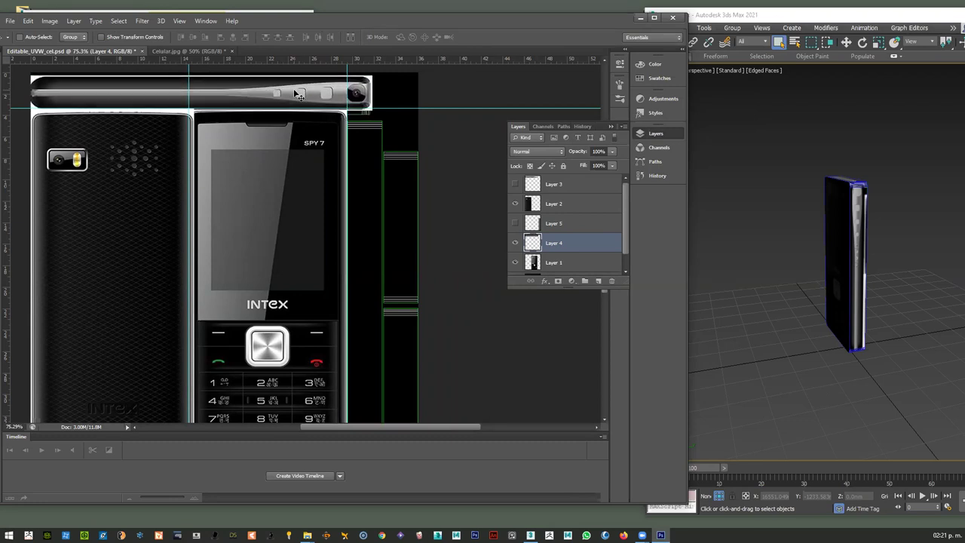
{"action": "key", "text": "Up"}
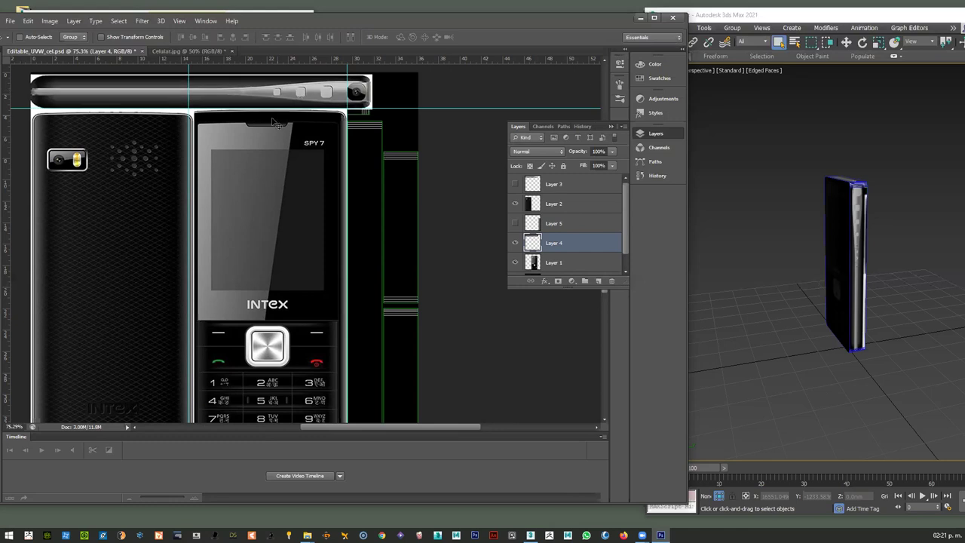
- Lower Layer 4's opacity to 44% and scale its height to 87.10% so the strip fits the horizontal UV outline
{"action": "left_click", "coordinate": [613, 152]}
{"action": "left_click_drag", "start_coordinate": [611, 162], "coordinate": [583, 164]}
{"action": "key", "text": "ctrl+t"}
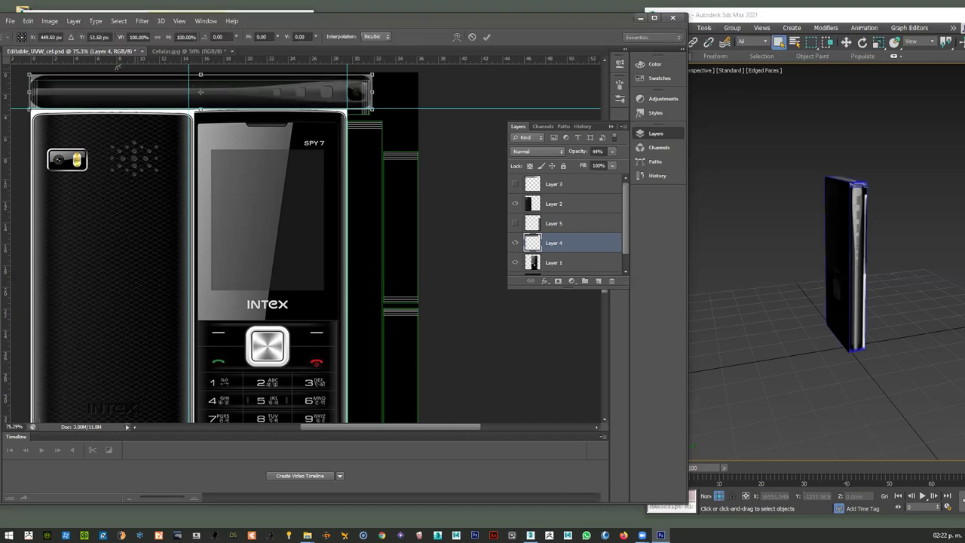
{"action": "left_click_drag", "start_coordinate": [200, 73], "coordinate": [200, 109]}
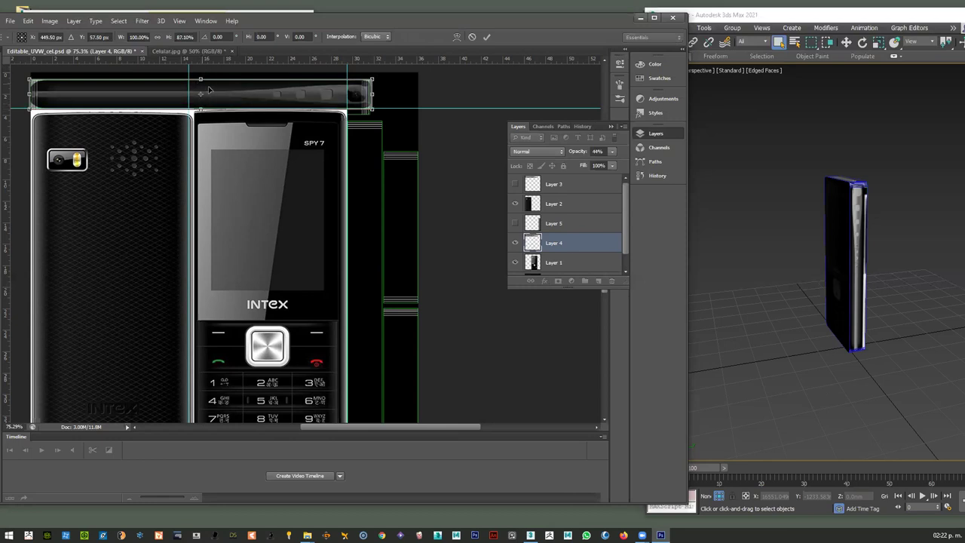
{"action": "key", "text": "Return"}
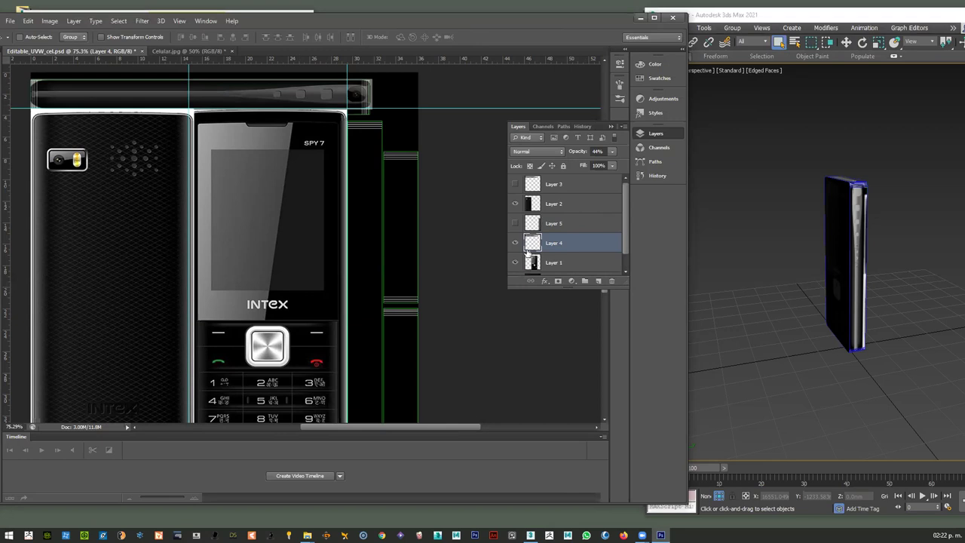
- Show Layer 3, undo the mistaken move of the Layer 4 strip and hide Layer 4
{"action": "left_click", "coordinate": [515, 185]}
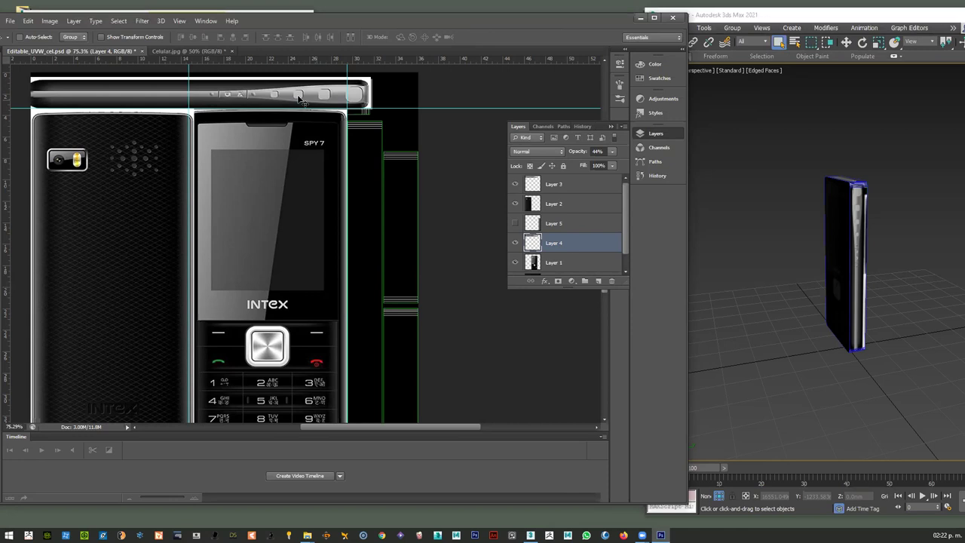
{"action": "left_click_drag", "start_coordinate": [303, 104], "coordinate": [338, 219]}
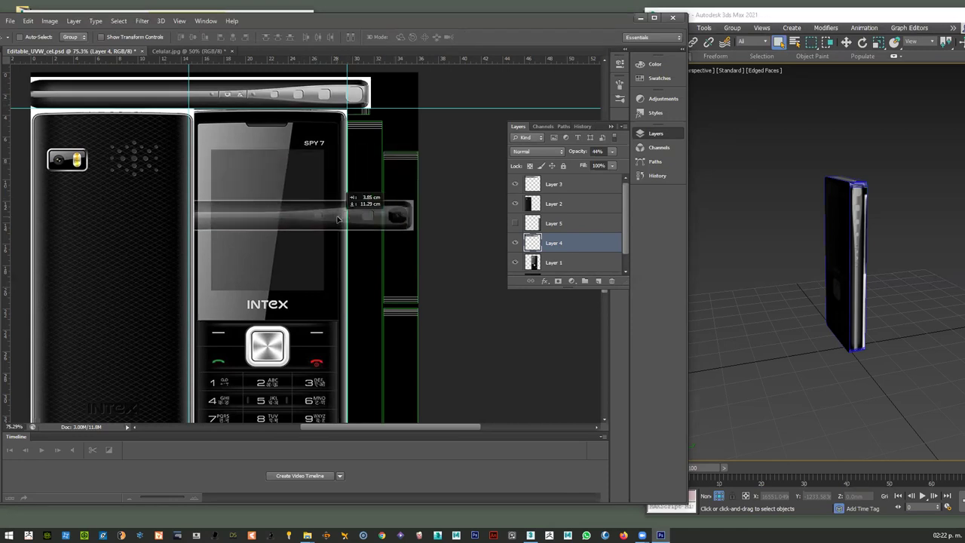
{"action": "key", "text": "ctrl+z"}
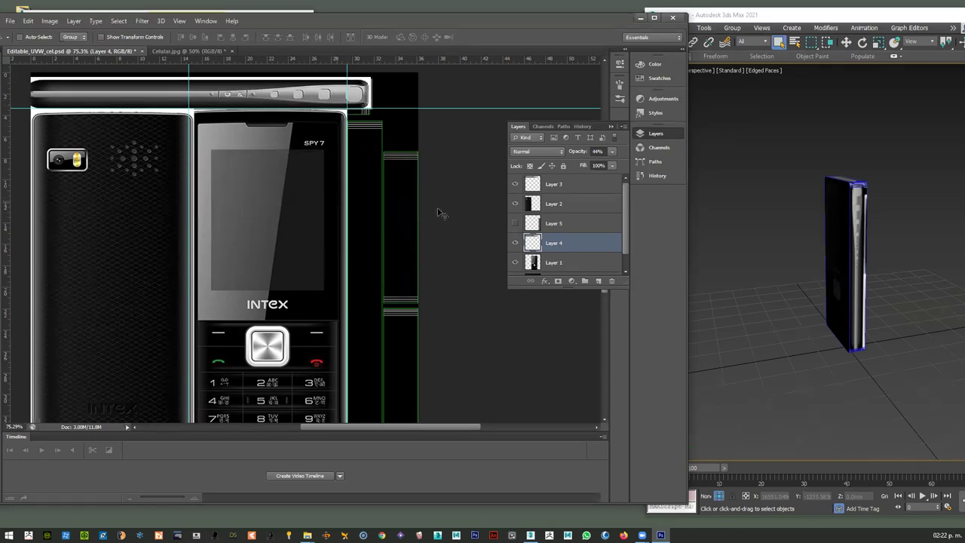
{"action": "left_click", "coordinate": [515, 245]}
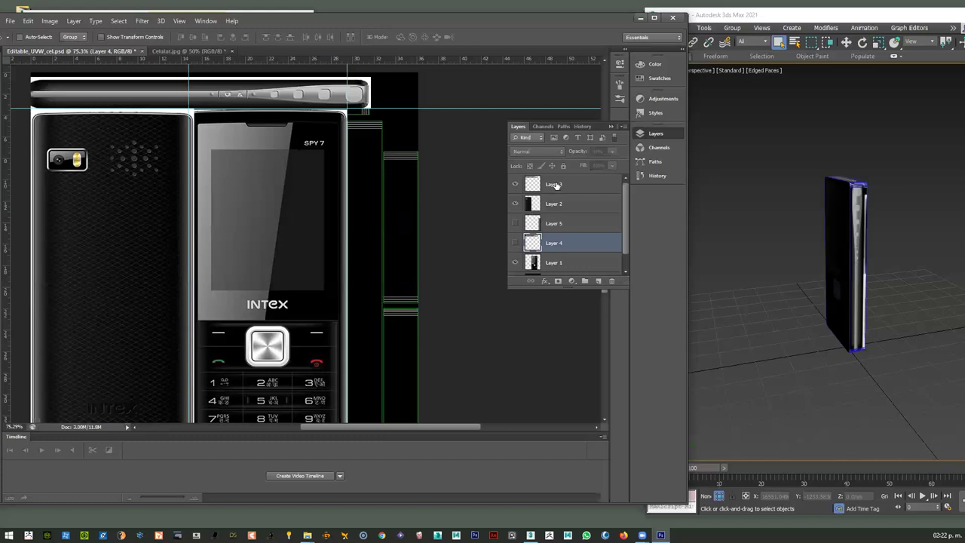
- Pull the Layer 3 strip off the horizontal UV strip and rotate it by 90° into an upright position
{"action": "left_click", "coordinate": [558, 186]}
{"action": "left_click_drag", "start_coordinate": [290, 95], "coordinate": [325, 182]}
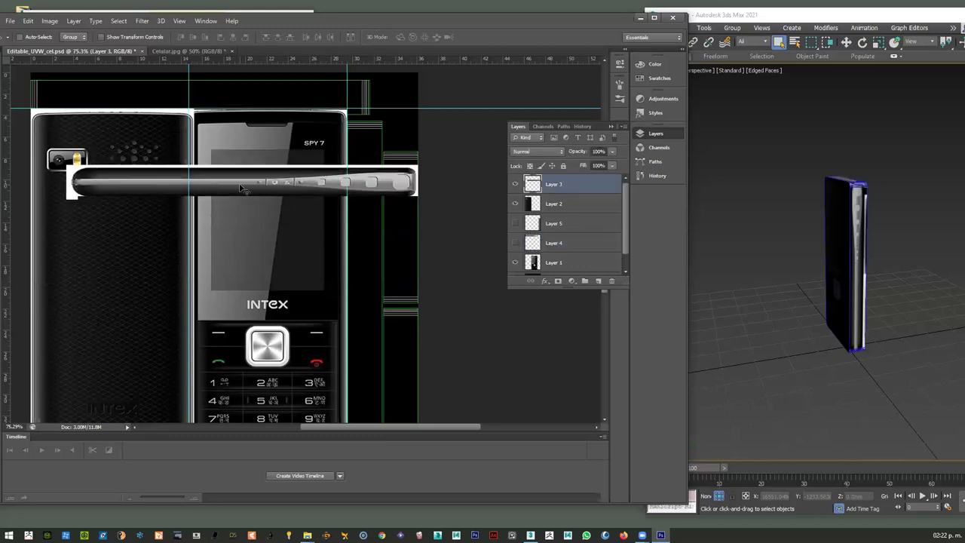
{"action": "key", "text": "ctrl+t"}
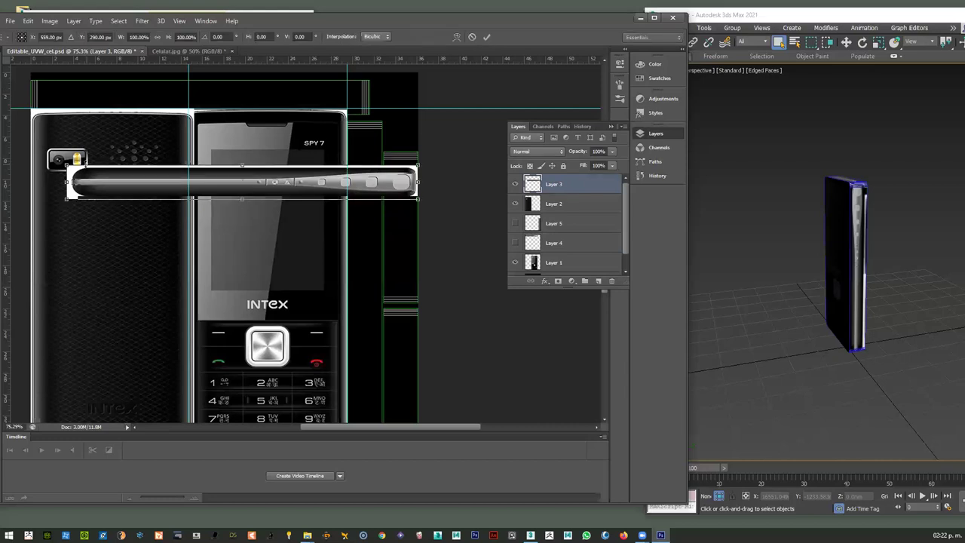
{"action": "left_click_drag", "start_coordinate": [67, 155], "coordinate": [410, 280]}
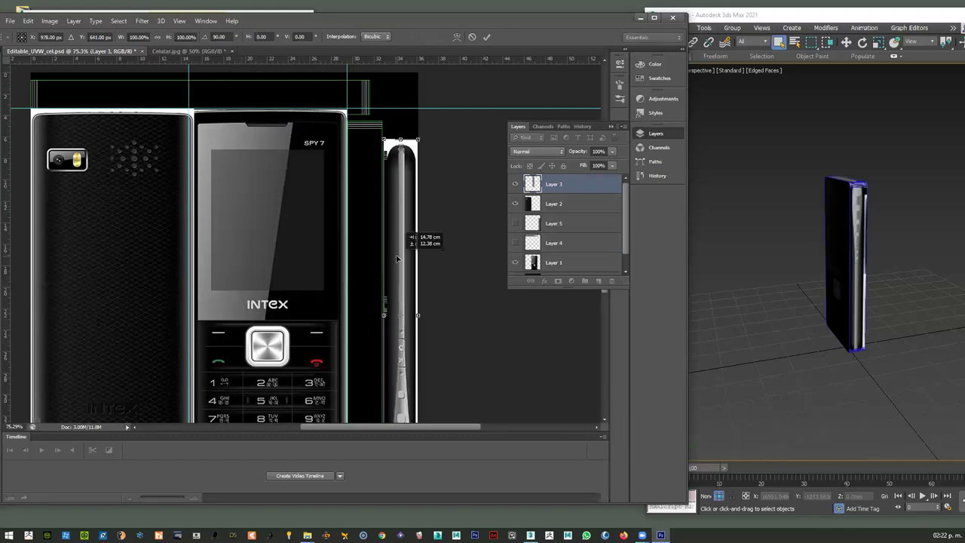
{"action": "key", "text": "Return"}
- Move the upright Layer 3 strip onto the narrow vertical UV strip directly beside the phone front
{"action": "left_click_drag", "start_coordinate": [405, 191], "coordinate": [404, 182]}
{"action": "key", "text": "shift+Left"}
{"action": "key", "text": "shift+Left"}
{"action": "key", "text": "shift+Left"}
{"action": "key", "text": "shift+Left"}
{"action": "key", "text": "shift+Left"}
{"action": "key", "text": "shift+Left"}
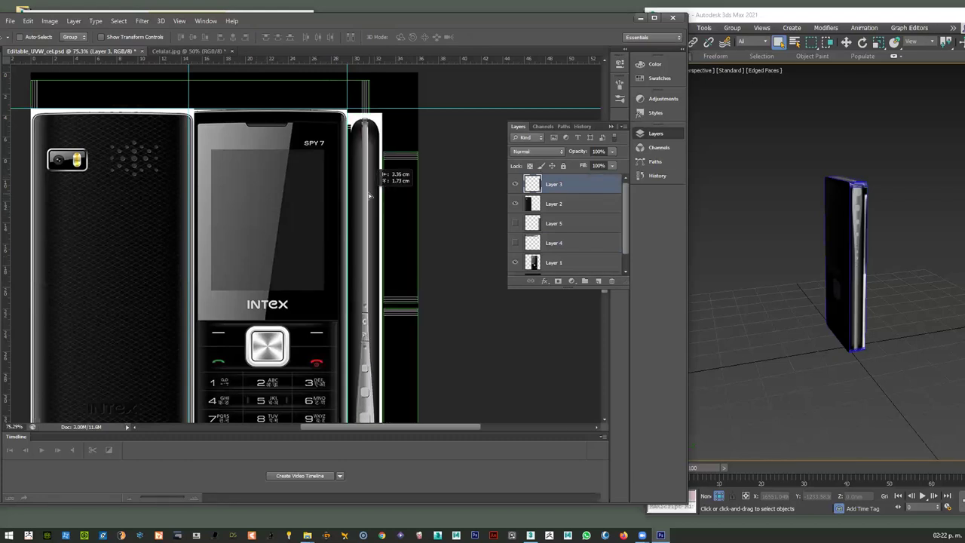
- Lower Layer 3's opacity to 26% and nudge the strip to match the lower end of its vertical UV outline
{"action": "scroll", "coordinate": [401, 211], "scroll_direction": "down", "scroll_amount": 2}
{"action": "scroll", "coordinate": [404, 211], "scroll_direction": "down", "scroll_amount": 4}
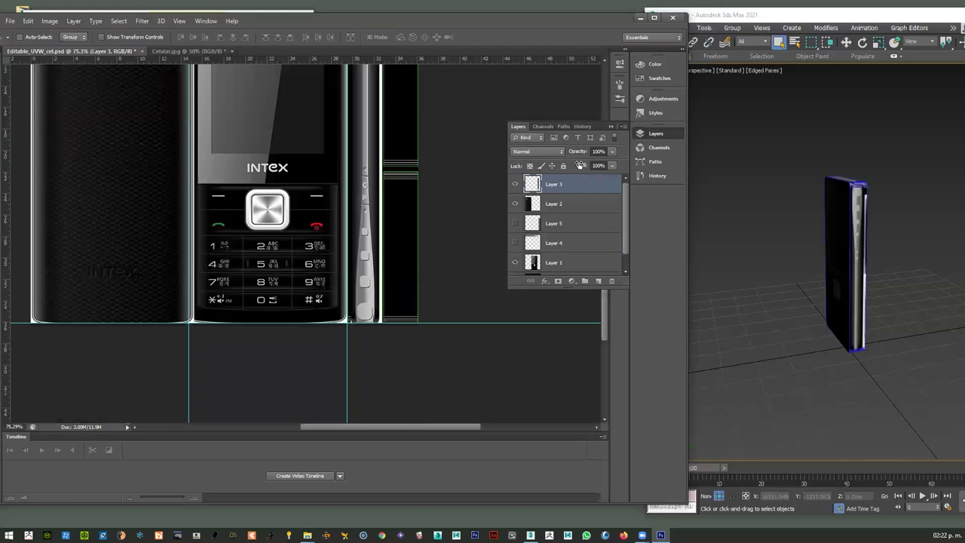
{"action": "left_click", "coordinate": [610, 152]}
{"action": "mouse_move", "coordinate": [588, 161]}
{"action": "left_mouse_down"}
{"action": "mouse_move", "coordinate": [564, 160]}
{"action": "mouse_move", "coordinate": [574, 158]}
{"action": "left_mouse_up"}
{"action": "left_click", "coordinate": [368, 200]}
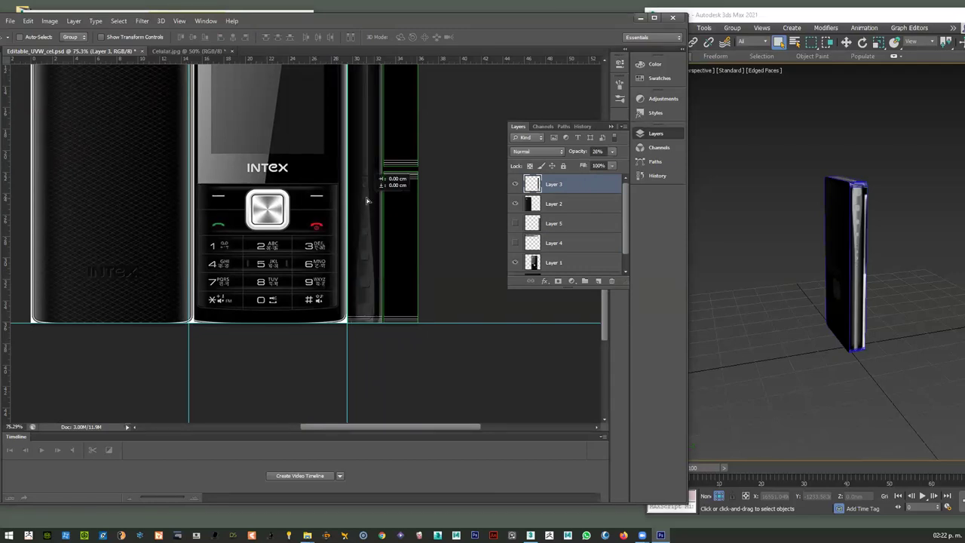
{"action": "key", "text": "2"}
{"action": "key", "text": "6"}
{"action": "key", "text": "Right"}
{"action": "key", "text": "Right"}
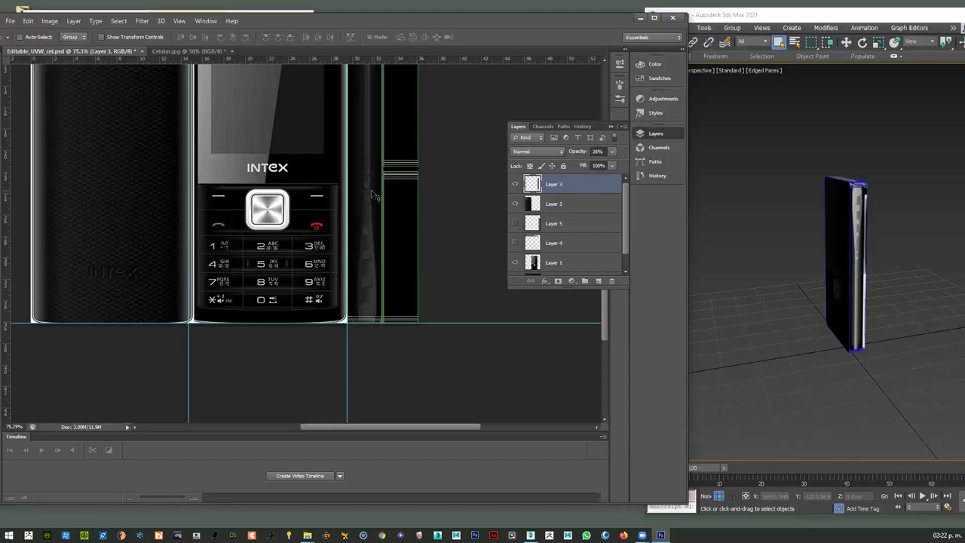
{"action": "key", "text": "Right"}
{"action": "key", "text": "Up"}
- Scale the Layer 3 strip's height to 98.71% from its upper edge and restore its opacity to 100%
{"action": "scroll", "coordinate": [486, 267], "scroll_direction": "up", "scroll_amount": 3}
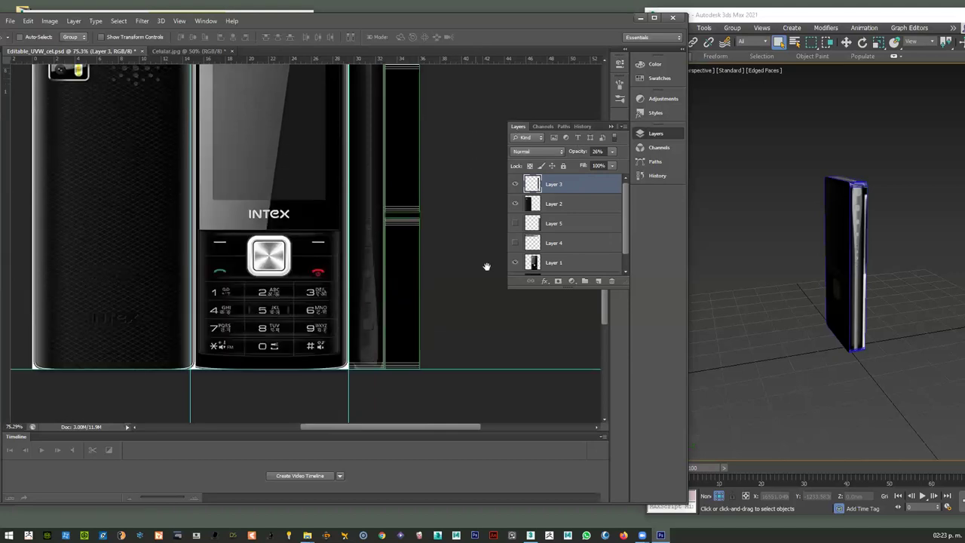
{"action": "scroll", "coordinate": [486, 266], "scroll_direction": "up", "scroll_amount": 5}
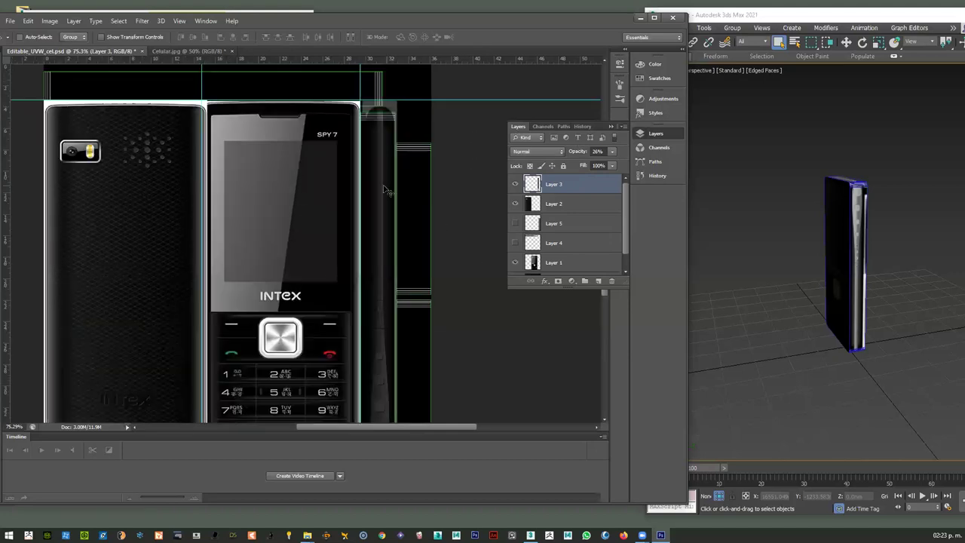
{"action": "key", "text": "ctrl+t"}
{"action": "left_click_drag", "start_coordinate": [380, 101], "coordinate": [378, 107]}
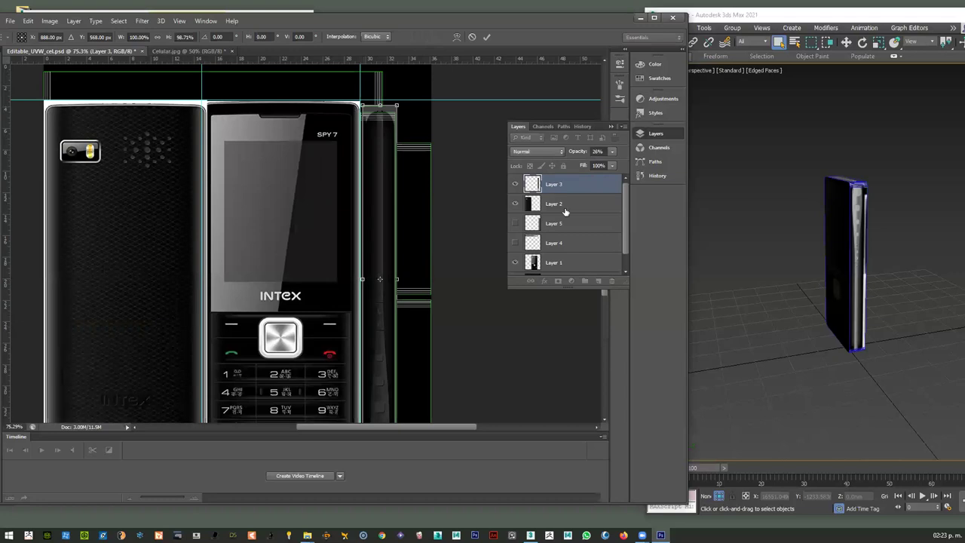
{"action": "key", "text": "Return"}
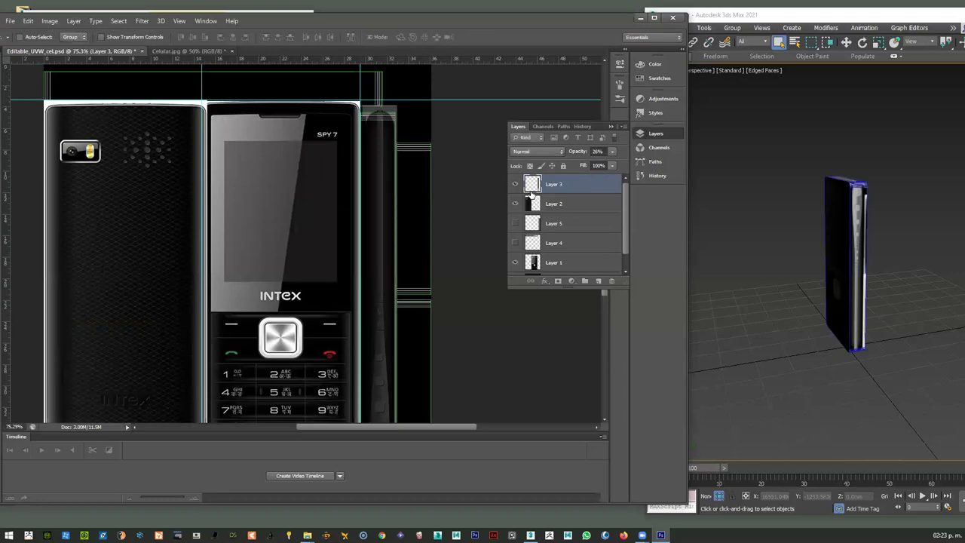
{"action": "left_click", "coordinate": [611, 151]}
{"action": "left_click_drag", "start_coordinate": [601, 162], "coordinate": [624, 162]}
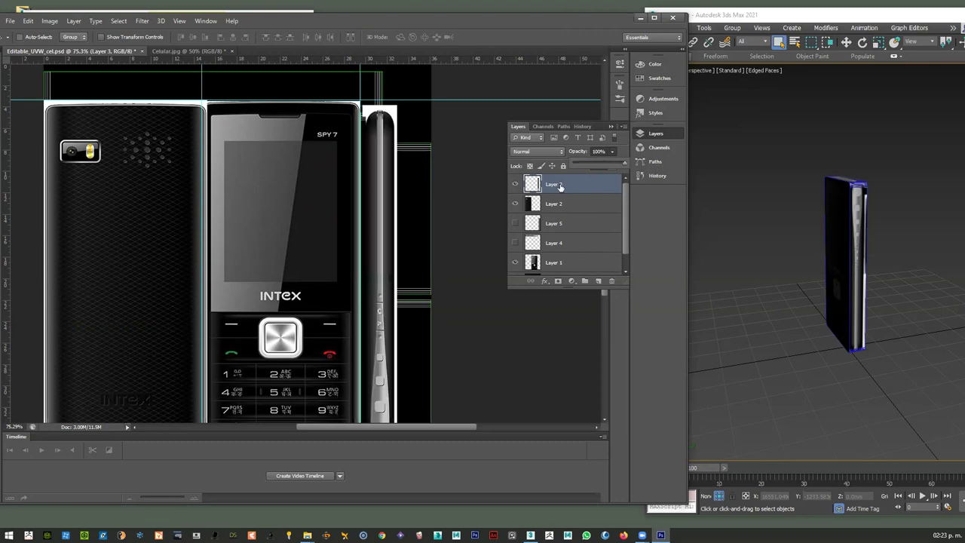
- Show Layer 4 again and restore its opacity to 100%
{"action": "left_click", "coordinate": [554, 242]}
{"action": "left_click", "coordinate": [515, 243]}
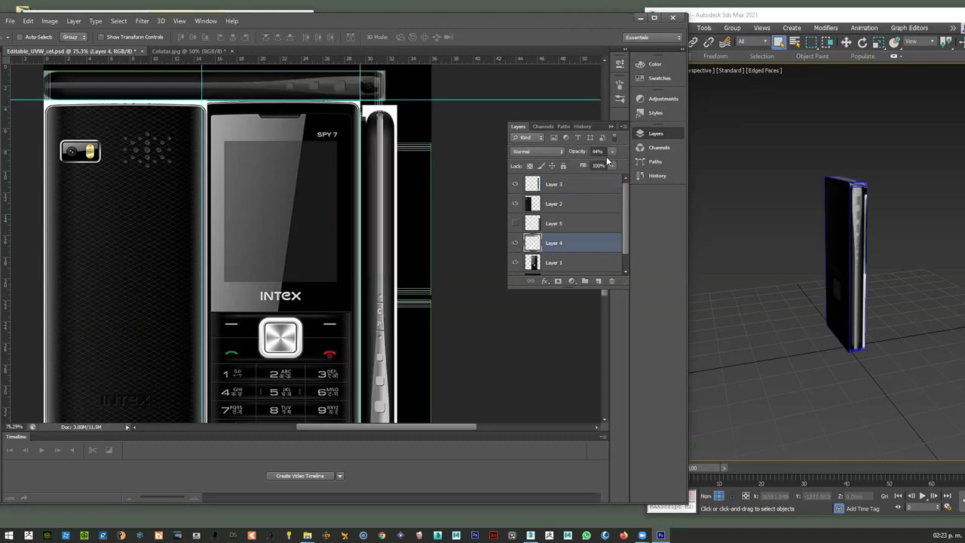
{"action": "left_click", "coordinate": [612, 151]}
{"action": "left_click_drag", "start_coordinate": [597, 163], "coordinate": [630, 163]}
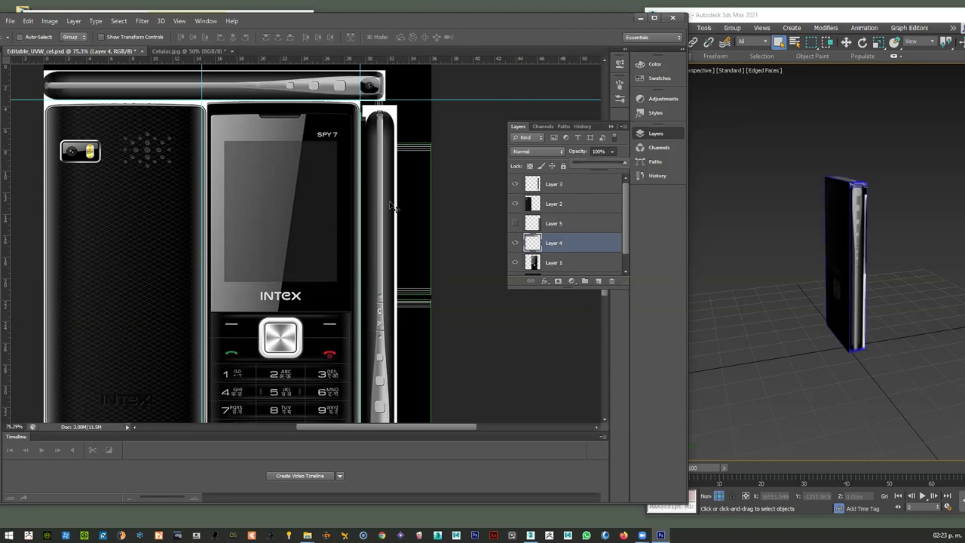
- Switch to 3ds Max and examine how the texture is oriented on the back of the phone model
{"action": "left_click", "coordinate": [172, 215]}
{"action": "left_click_drag", "start_coordinate": [773, 270], "coordinate": [823, 275]}
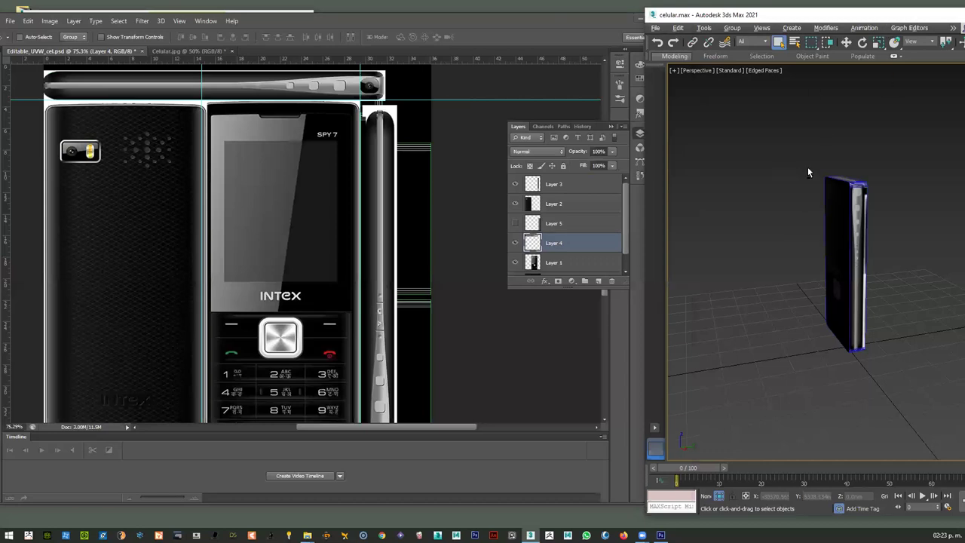
{"action": "middle_click_drag", "start_coordinate": [792, 184], "coordinate": [799, 173], "text": "alt"}
{"action": "key", "text": "shift+z"}
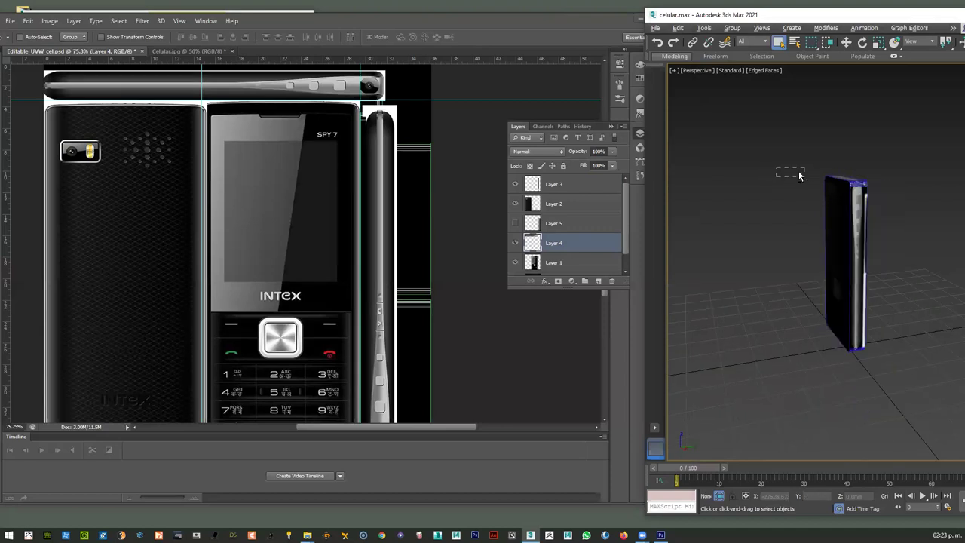
{"action": "right_click", "coordinate": [801, 176]}
{"action": "left_click", "coordinate": [763, 121]}
{"action": "scroll", "coordinate": [798, 205], "scroll_direction": "up", "scroll_amount": 5}
{"action": "middle_click_drag", "start_coordinate": [822, 212], "coordinate": [767, 178]}
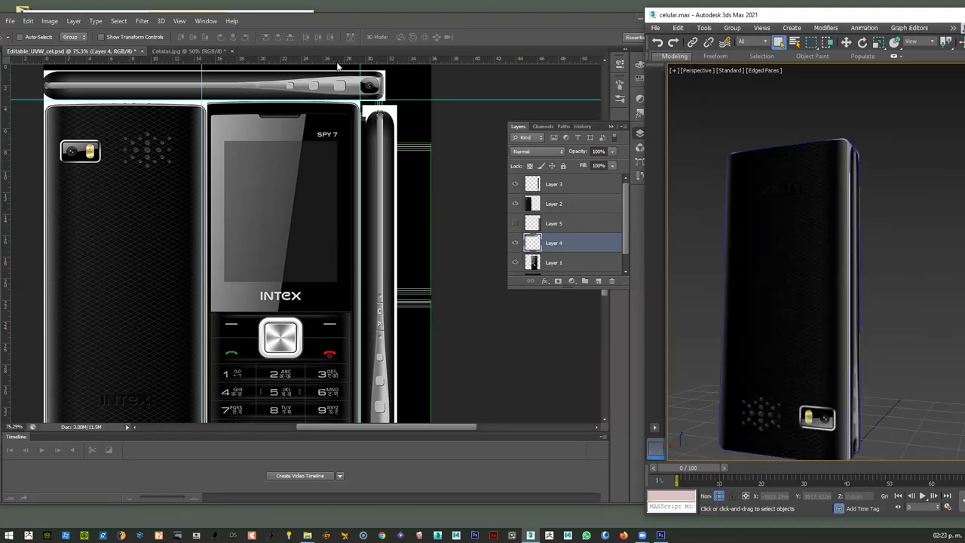
- Return to Photoshop, check which phone face Layer 1 holds and select Layer 2 with the back cover
{"action": "left_click", "coordinate": [192, 175]}
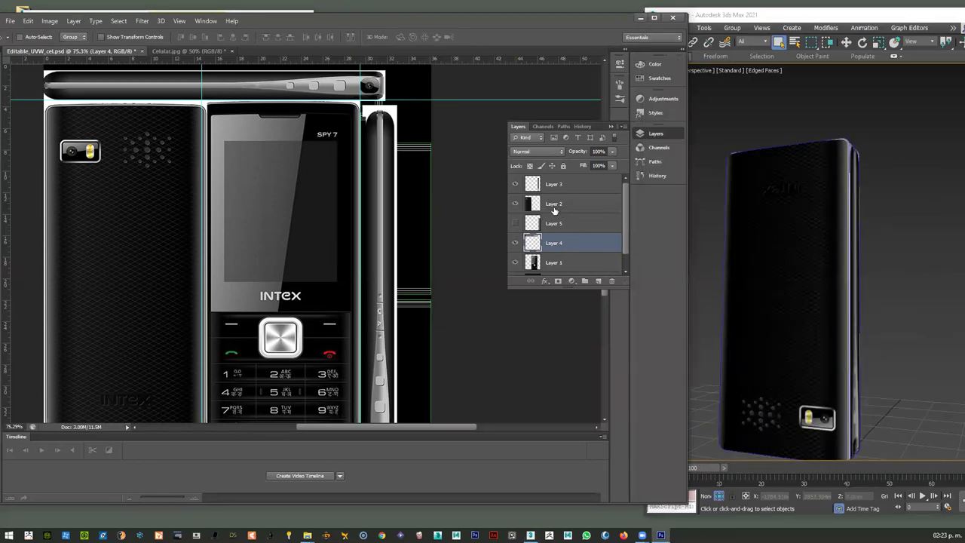
{"action": "left_click", "coordinate": [563, 264]}
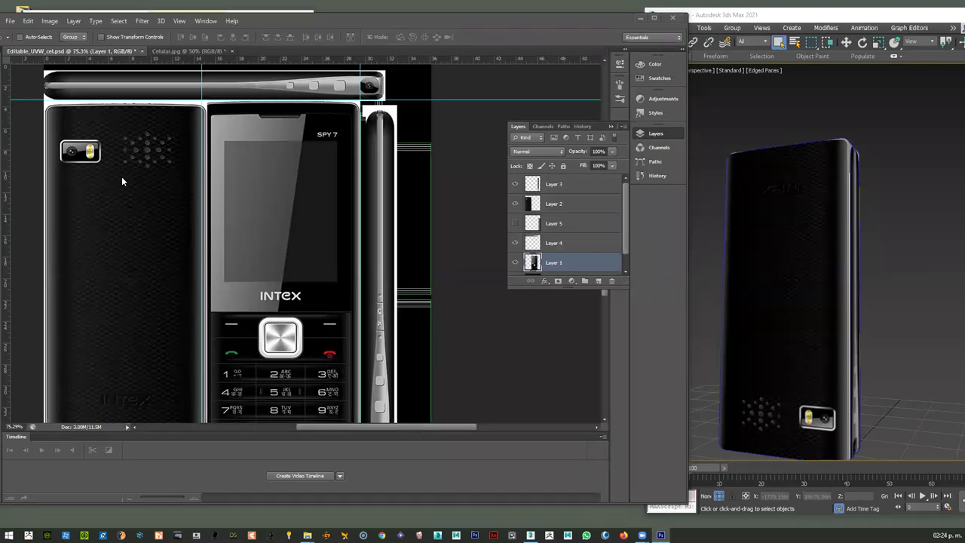
{"action": "scroll", "coordinate": [123, 176], "scroll_direction": "down", "scroll_amount": 1}
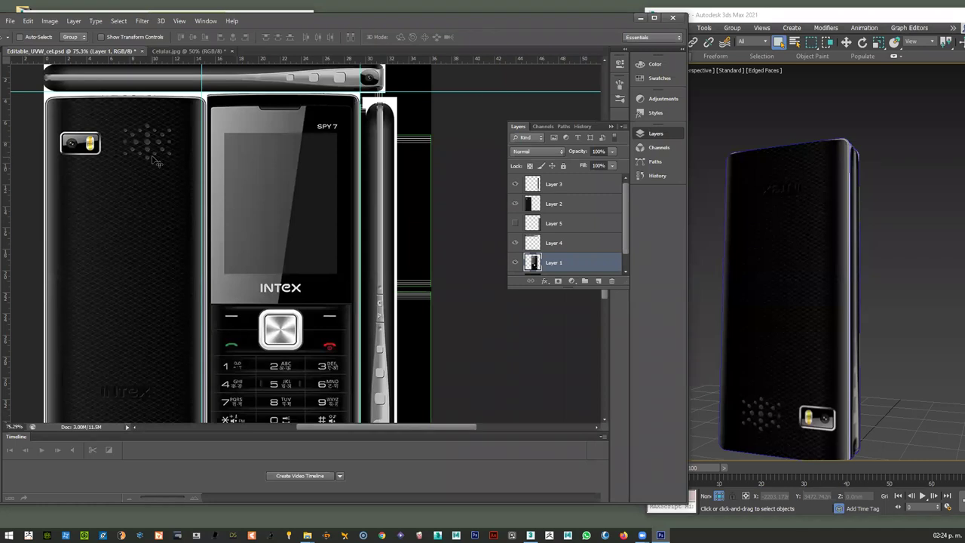
{"action": "scroll", "coordinate": [157, 164], "scroll_direction": "down", "scroll_amount": 2, "text": "alt"}
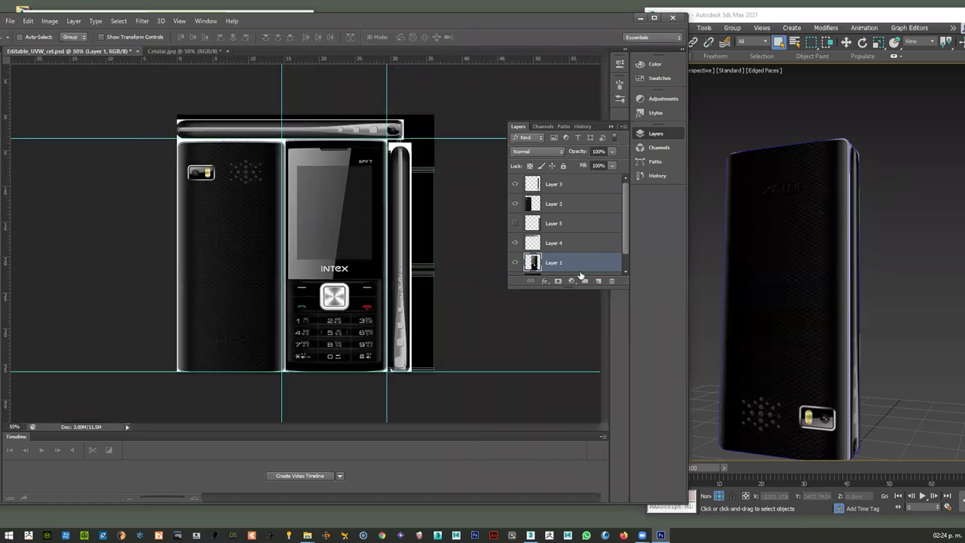
{"action": "left_click", "coordinate": [515, 263]}
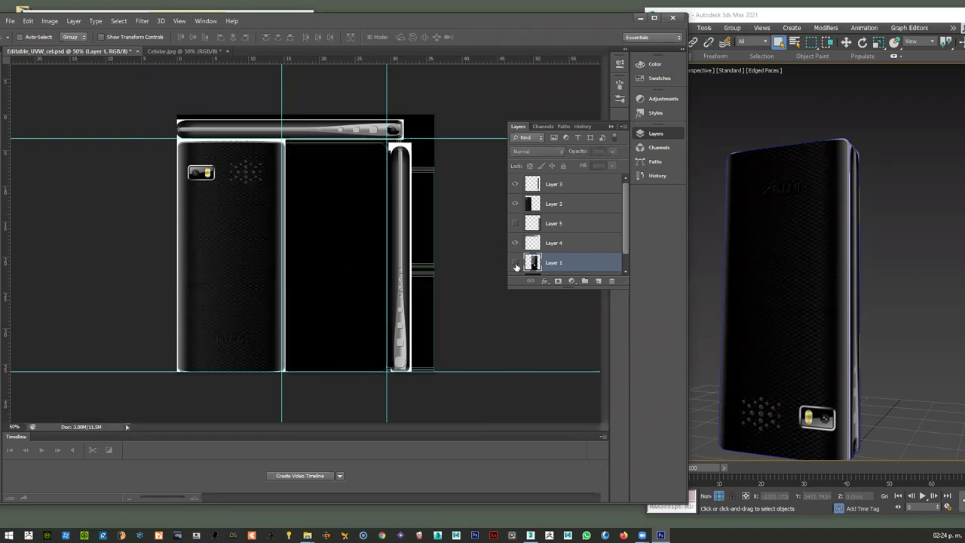
{"action": "left_click", "coordinate": [515, 262]}
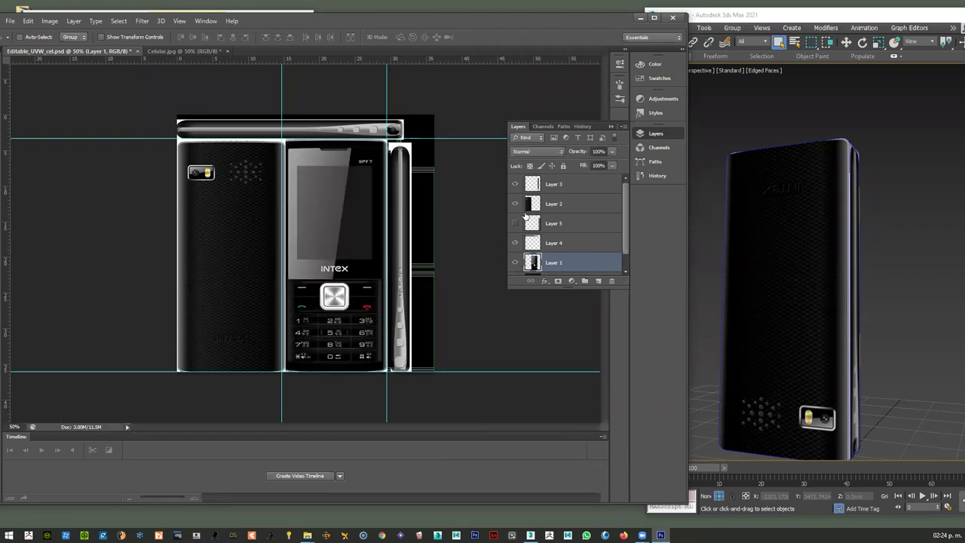
{"action": "left_click", "coordinate": [564, 205]}
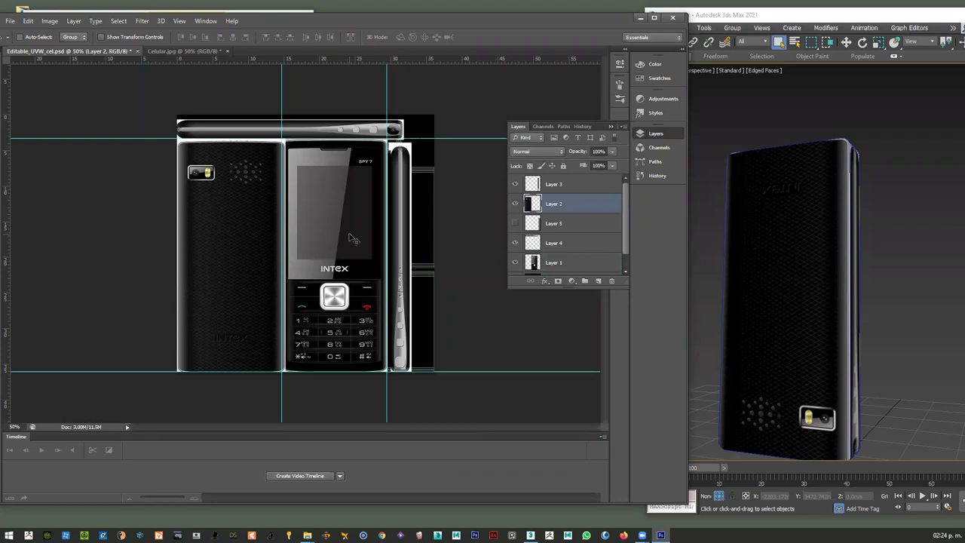
- Rotate the back cover on Layer 2 by 180° so its camera sits at the lower end
{"action": "key", "text": "ctrl+t"}
{"action": "left_click_drag", "start_coordinate": [337, 189], "coordinate": [163, 387]}
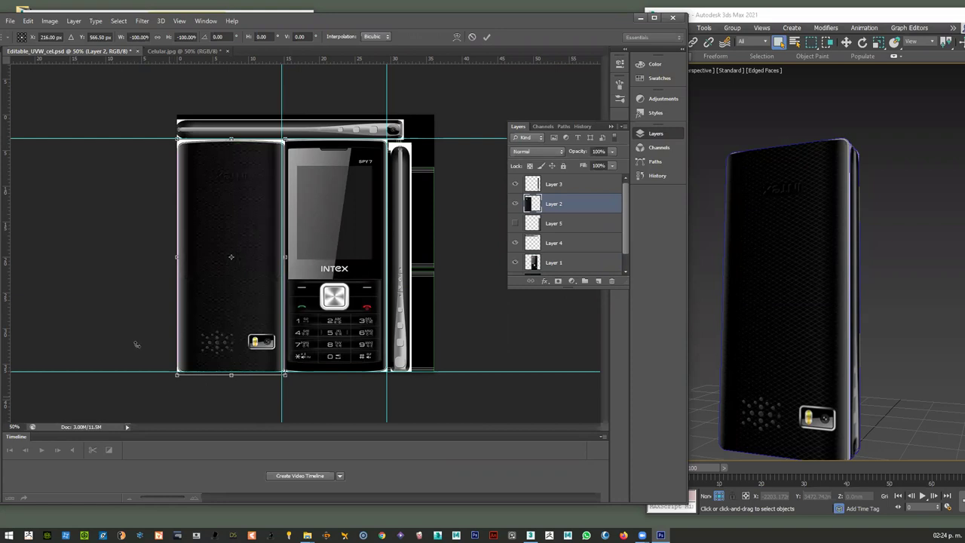
{"action": "key", "text": "Return"}
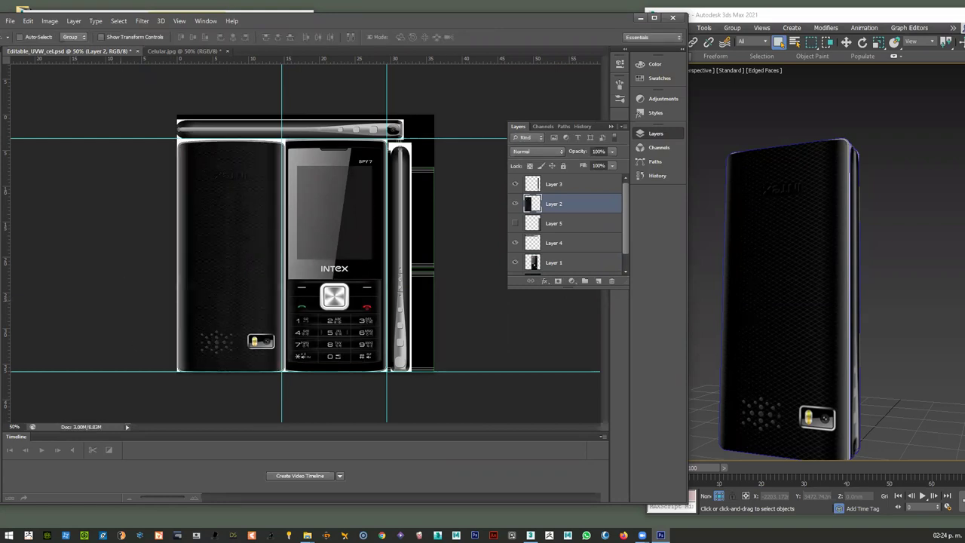
- Save the layered document as Editable_UVW_cel in Photoshop format on the desktop, replacing the existing file
{"action": "left_click", "coordinate": [11, 22]}
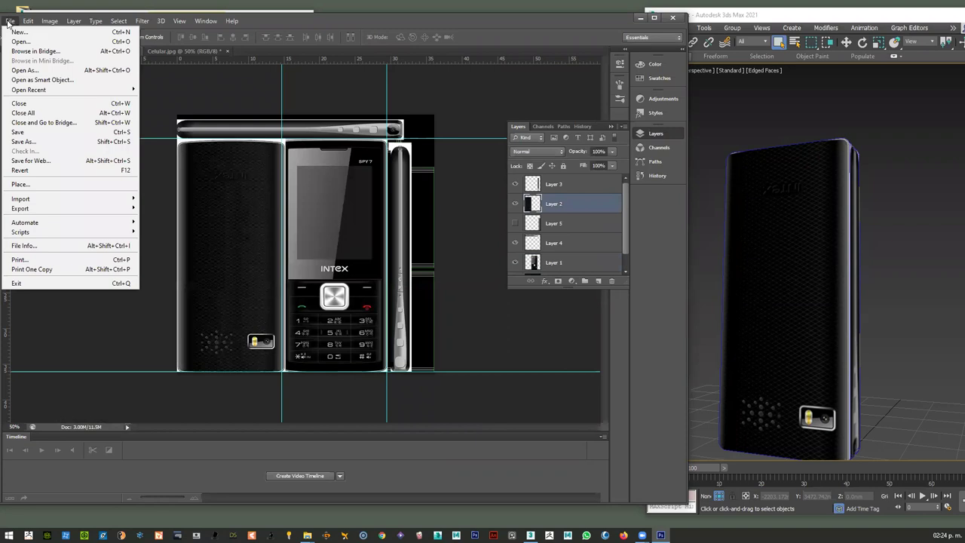
{"action": "left_click", "coordinate": [21, 141]}
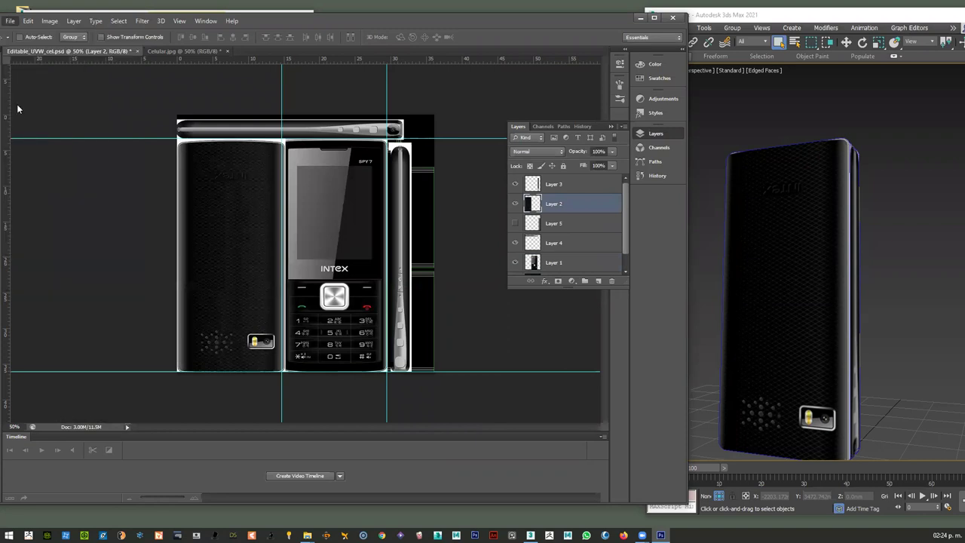
{"action": "left_click", "coordinate": [405, 213]}
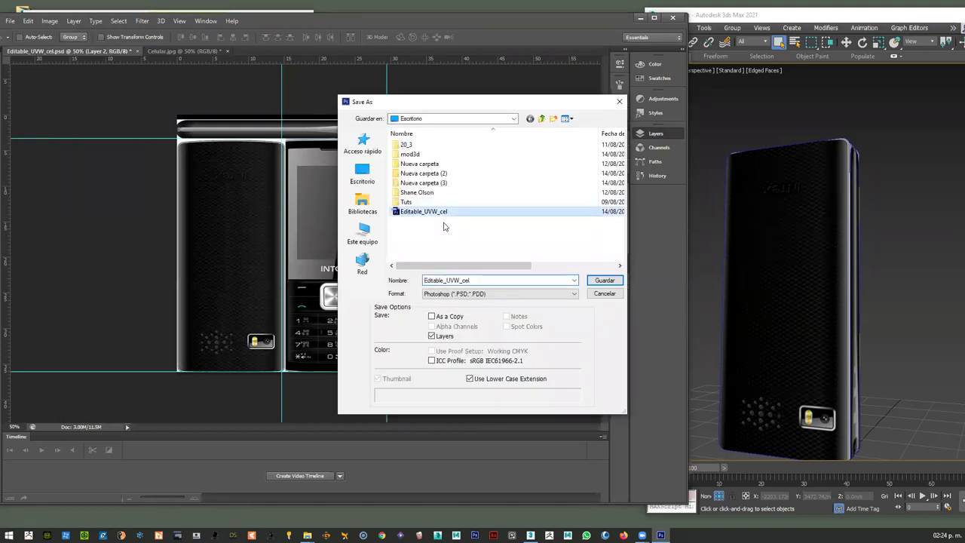
{"action": "left_click", "coordinate": [604, 281]}
{"action": "left_click", "coordinate": [460, 202]}
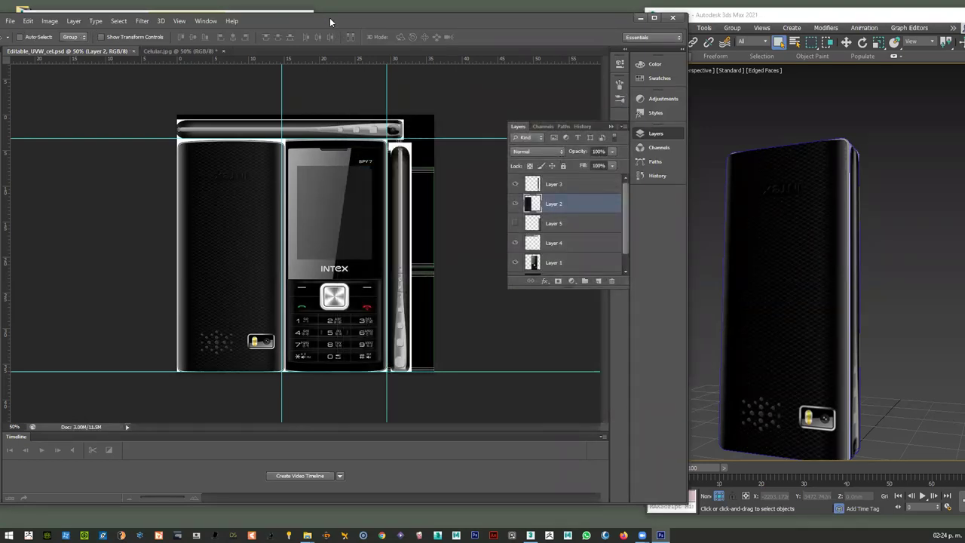
- Save a JPEG copy over Final_UVW_cel in the mod3d folder, with quality 12 Maximum and Progressive format with 3 scans
{"action": "left_click_drag", "start_coordinate": [329, 21], "coordinate": [368, 19]}
{"action": "left_click", "coordinate": [49, 19]}
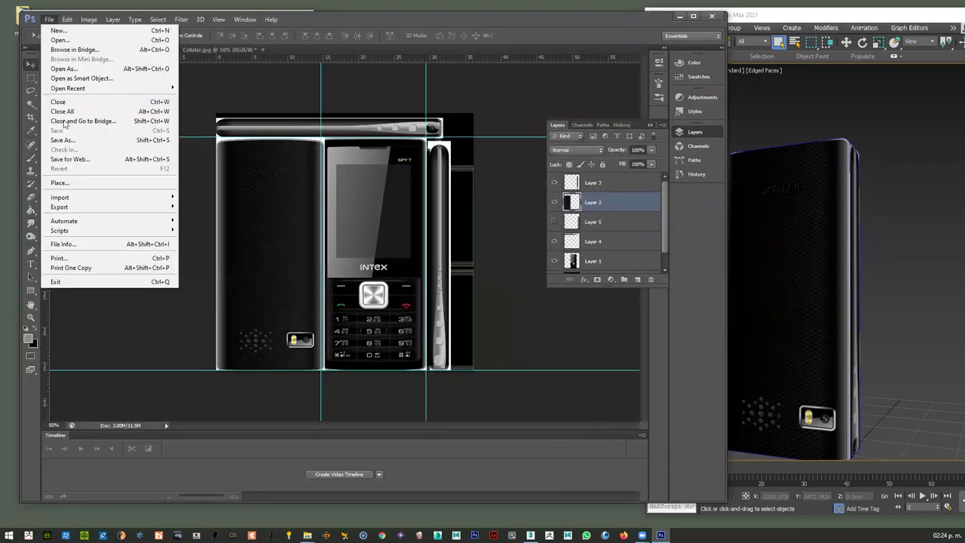
{"action": "left_click", "coordinate": [63, 140]}
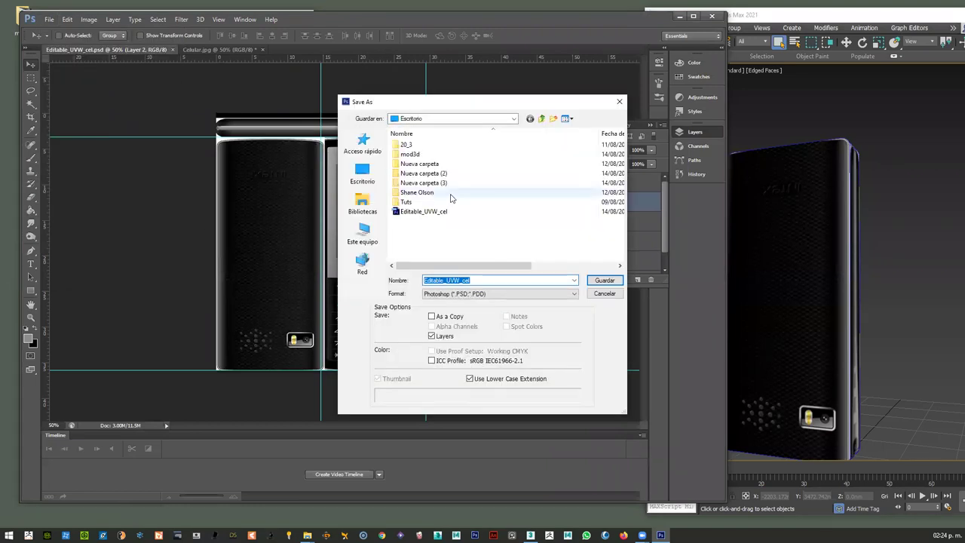
{"action": "double_click", "coordinate": [413, 154]}
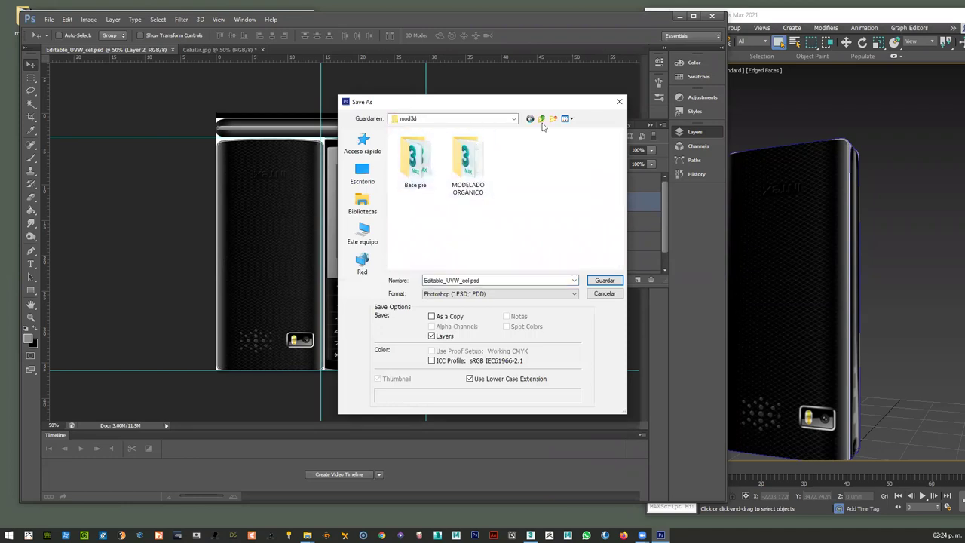
{"action": "left_click", "coordinate": [502, 294]}
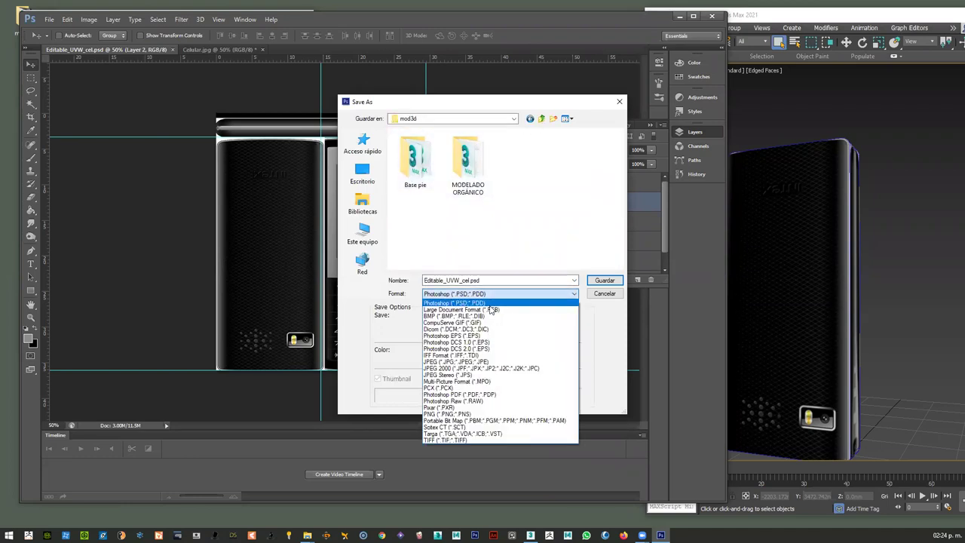
{"action": "left_click", "coordinate": [450, 365]}
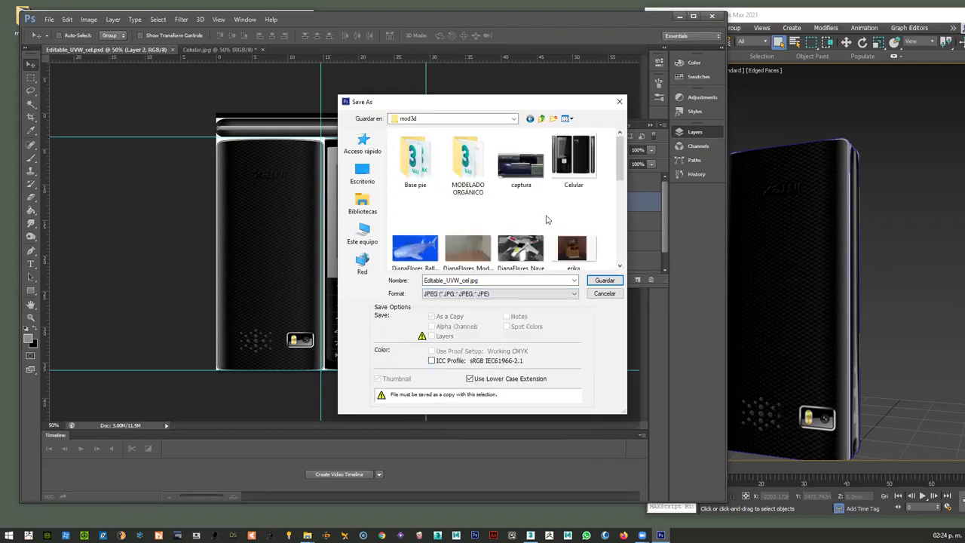
{"action": "scroll", "coordinate": [562, 200], "scroll_direction": "down", "scroll_amount": 5}
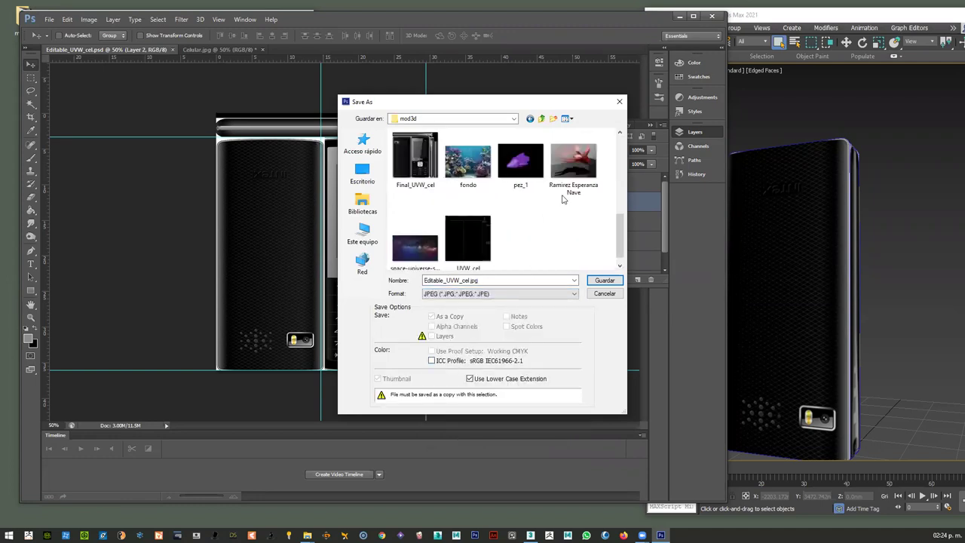
{"action": "left_click", "coordinate": [415, 160]}
{"action": "left_click", "coordinate": [607, 281]}
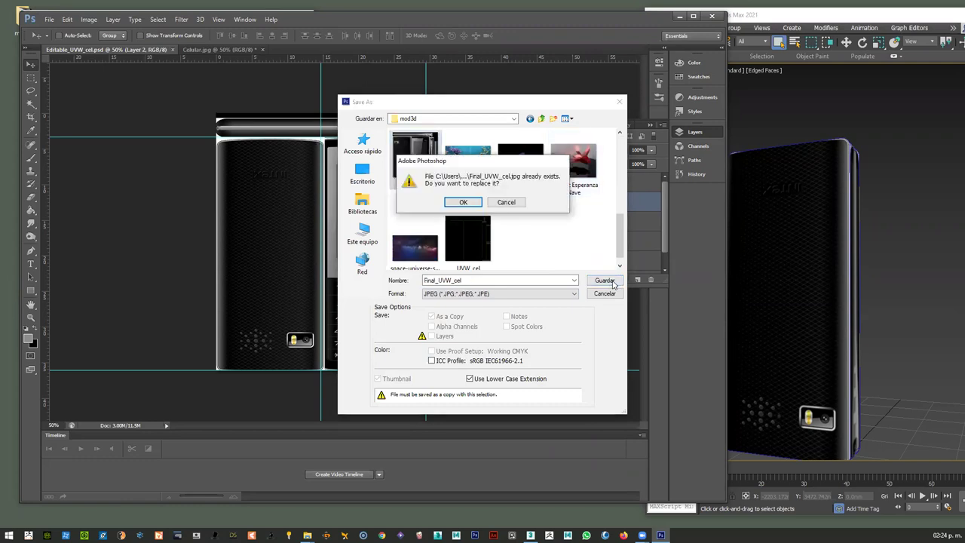
{"action": "left_click", "coordinate": [473, 202]}
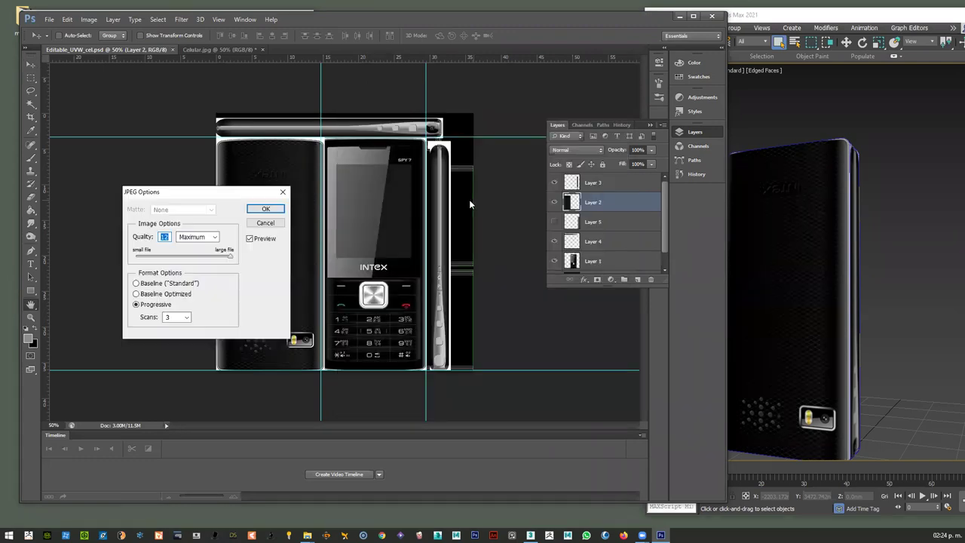
{"action": "left_click", "coordinate": [265, 209]}
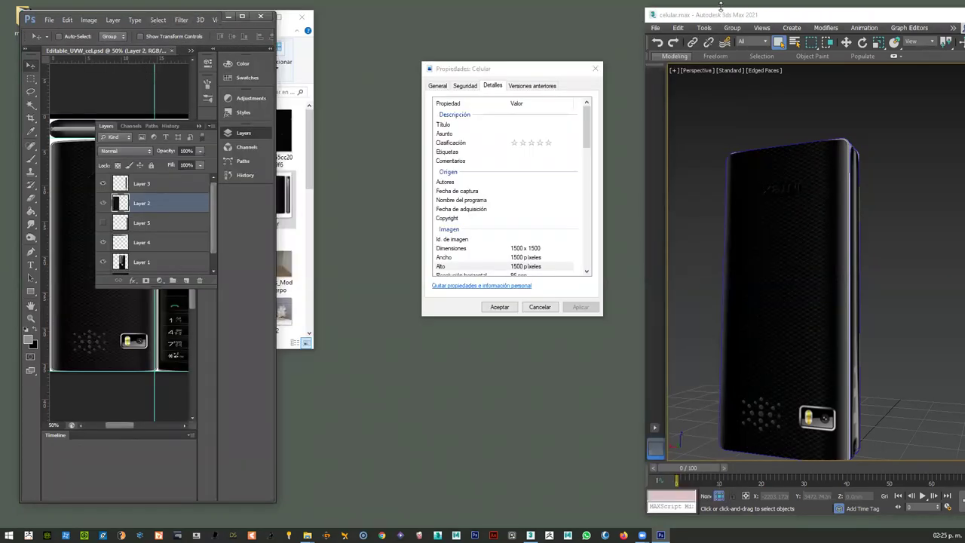
- Close the Celular image properties window and bring up 3ds Max maximized
{"action": "left_click_drag", "start_coordinate": [721, 6], "coordinate": [720, 0]}
{"action": "left_click", "coordinate": [453, 69]}
{"action": "left_click", "coordinate": [595, 68]}
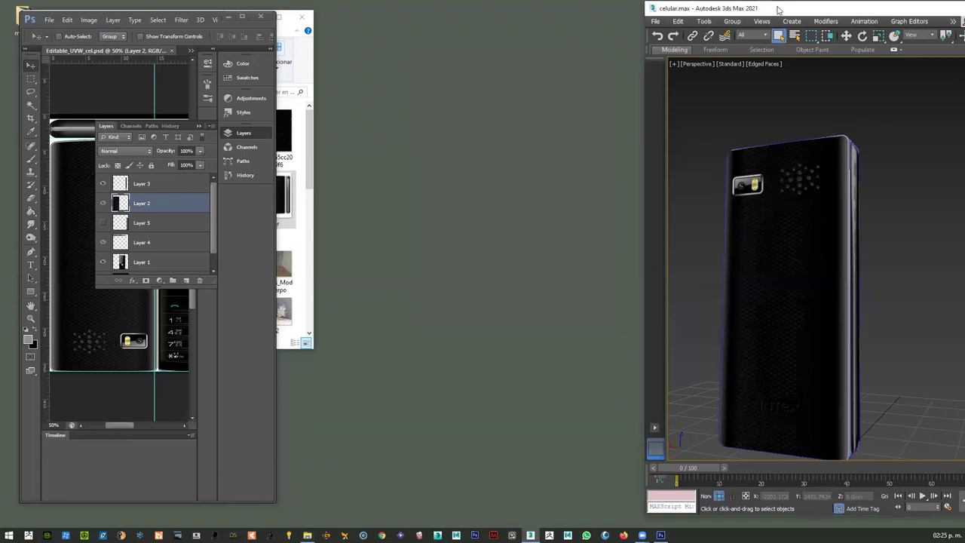
{"action": "left_click_drag", "start_coordinate": [779, 9], "coordinate": [601, 20]}
{"action": "key", "text": "super+Up"}
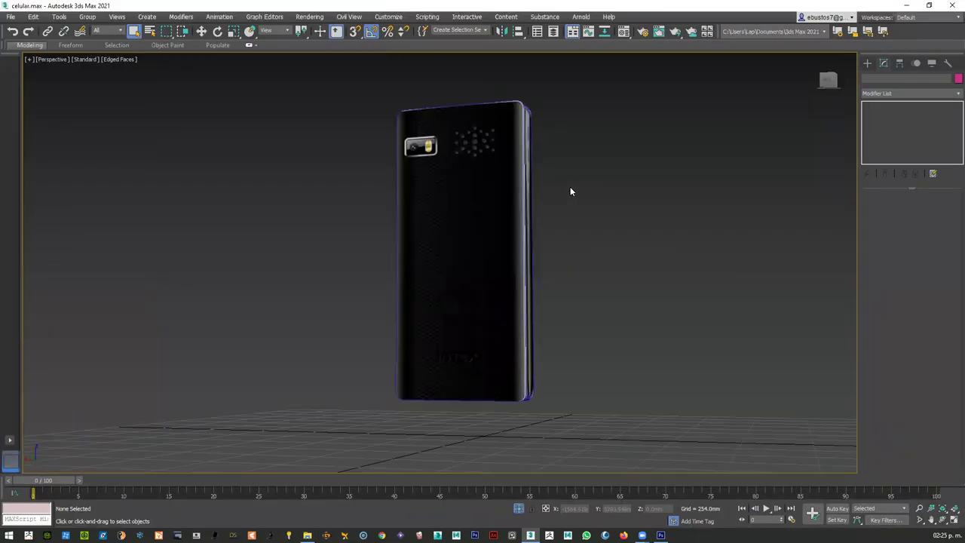
- Load the updated Final_UVW_cel image as the diffuse bitmap of material textura_cel and show it shaded in the viewport
{"action": "key", "text": "m"}
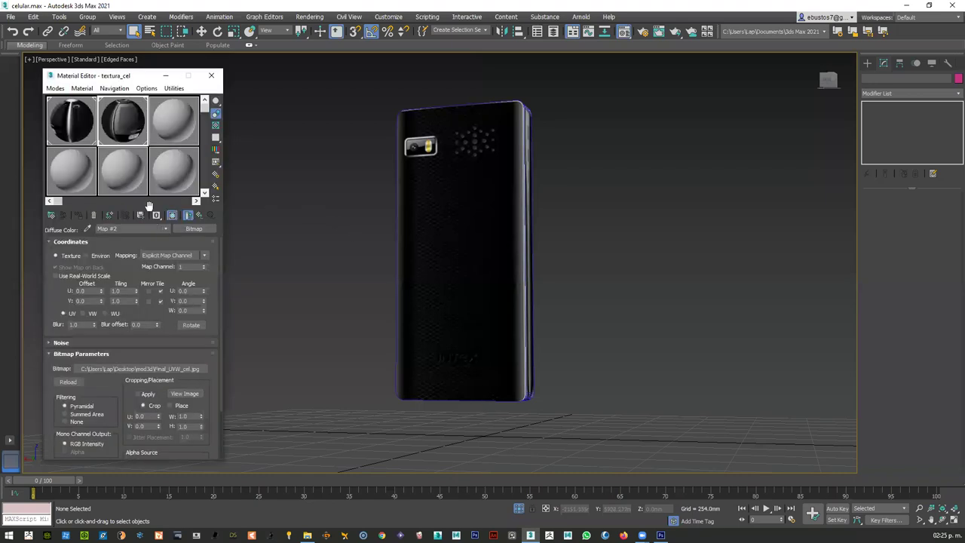
{"action": "left_click", "coordinate": [196, 228]}
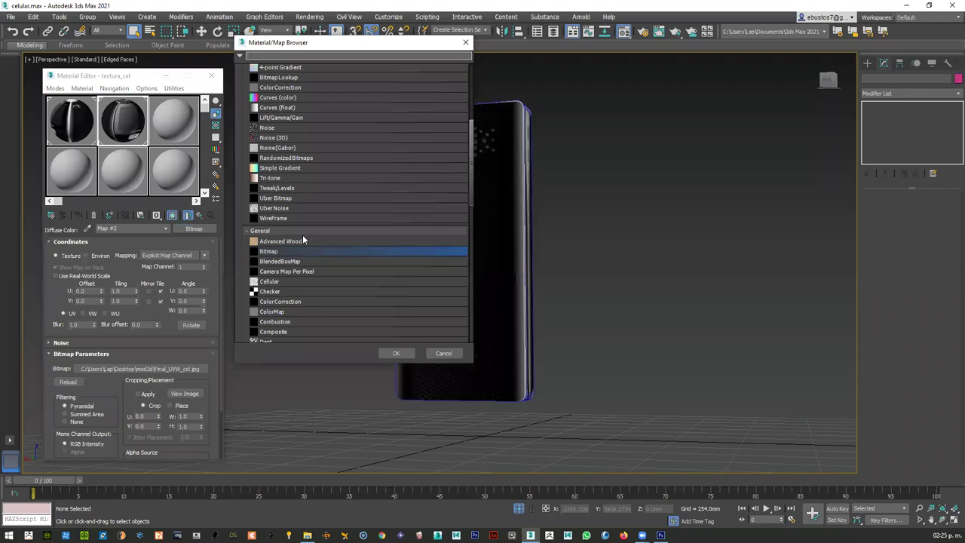
{"action": "double_click", "coordinate": [291, 250]}
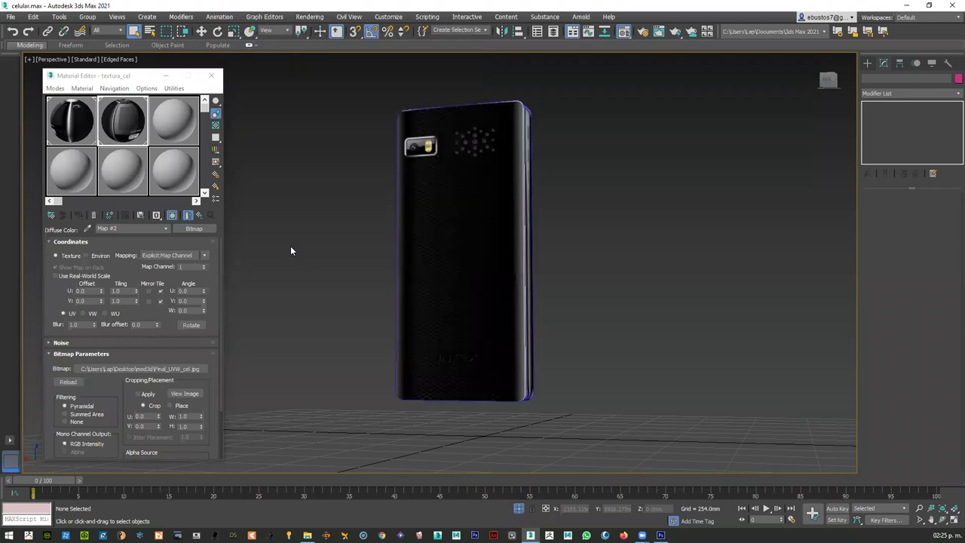
{"action": "scroll", "coordinate": [287, 132], "scroll_direction": "down", "scroll_amount": 3}
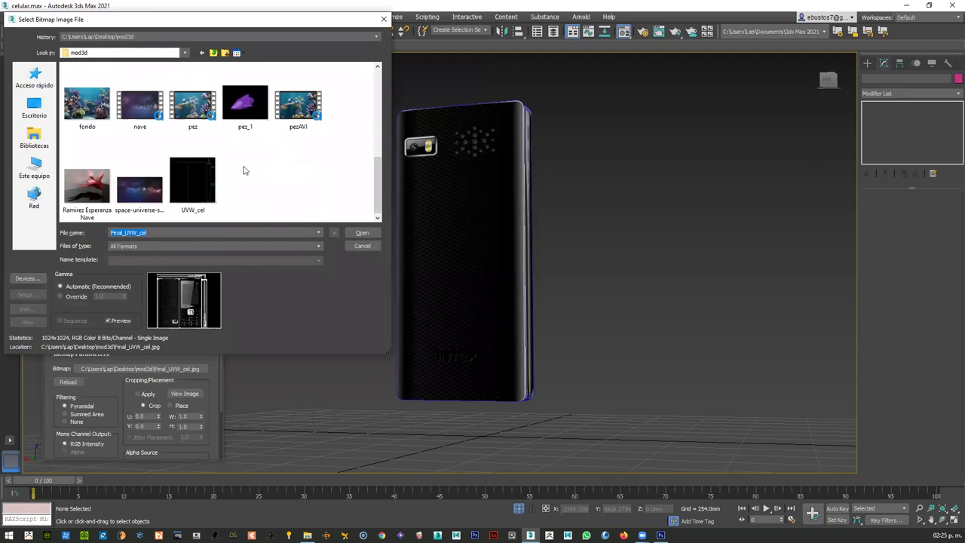
{"action": "scroll", "coordinate": [244, 170], "scroll_direction": "up", "scroll_amount": 1}
{"action": "left_click", "coordinate": [297, 98]}
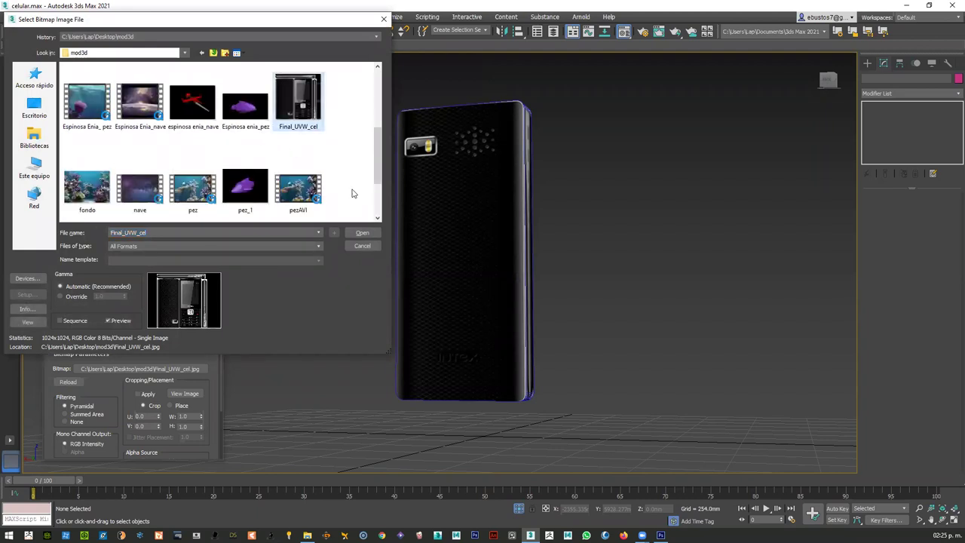
{"action": "left_click", "coordinate": [363, 233]}
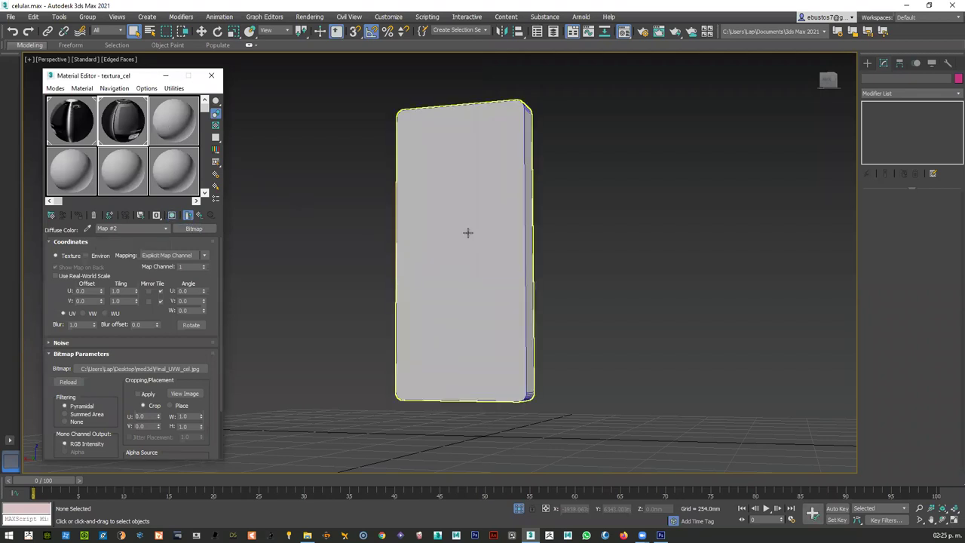
{"action": "left_click", "coordinate": [172, 215]}
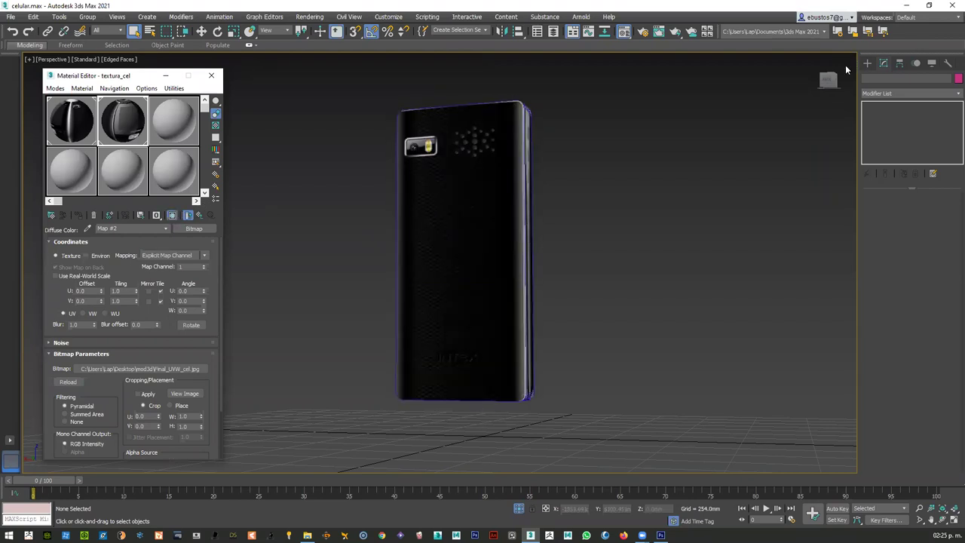
- Inspect the updated texture on the phone's sides and front, and close the Material Editor
{"action": "left_click", "coordinate": [828, 81]}
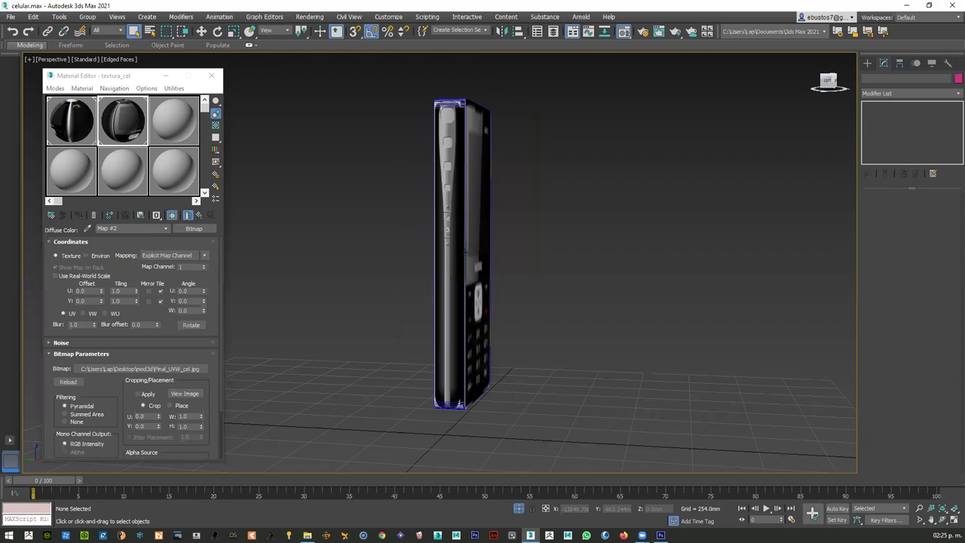
{"action": "mouse_move", "coordinate": [828, 82]}
{"action": "left_mouse_down"}
{"action": "mouse_move", "coordinate": [820, 87]}
{"action": "mouse_move", "coordinate": [829, 81]}
{"action": "left_mouse_up"}
{"action": "left_click", "coordinate": [212, 76]}
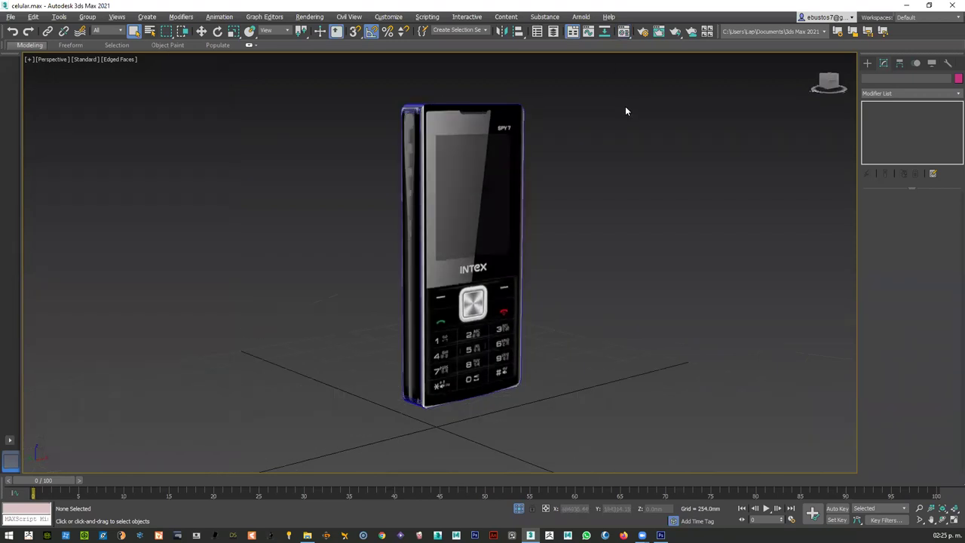
- Show all four views and move the phone in the Front view to about X -275 mm, Z 646 mm
{"action": "key", "text": "alt+w"}
{"action": "scroll", "coordinate": [558, 125], "scroll_direction": "down", "scroll_amount": 2}
{"action": "left_click", "coordinate": [647, 128]}
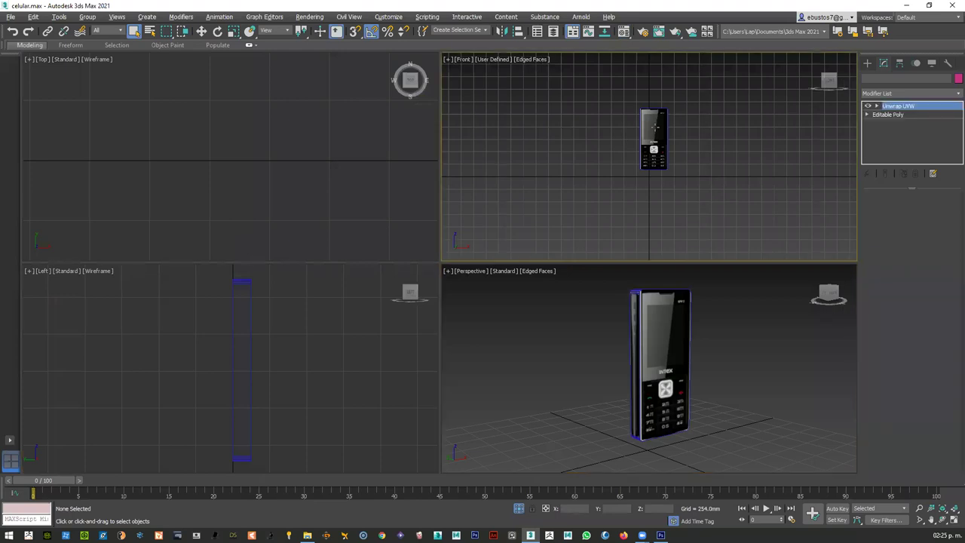
{"action": "key", "text": "w"}
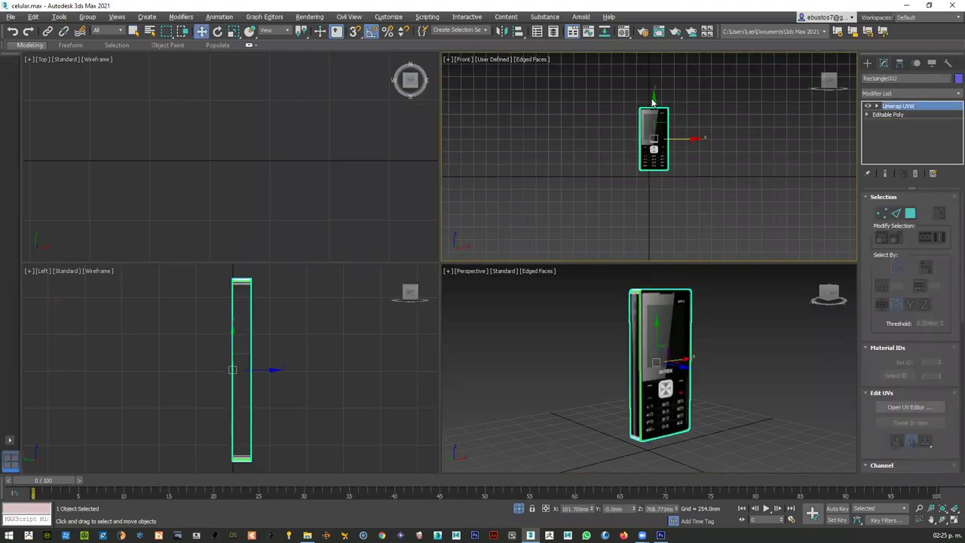
{"action": "left_click", "coordinate": [654, 104]}
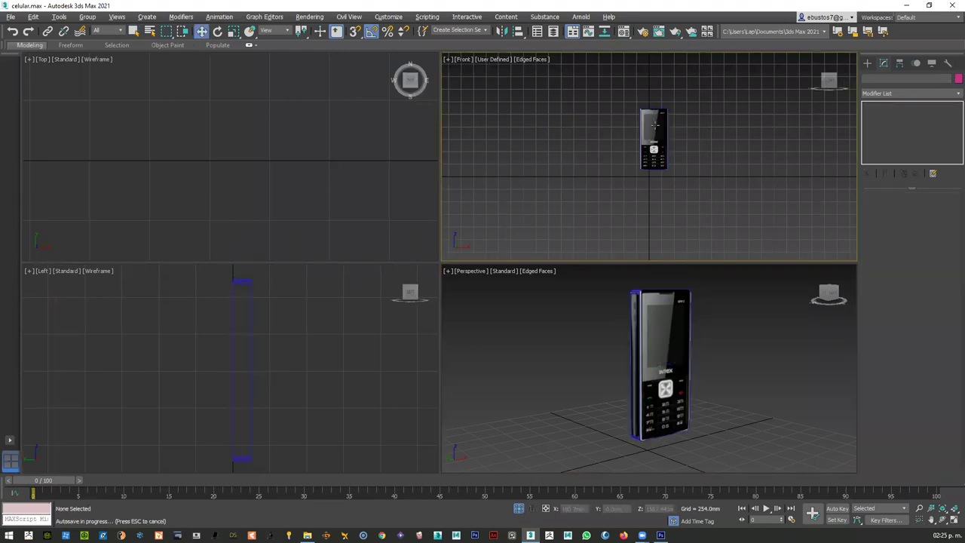
{"action": "left_click", "coordinate": [653, 112]}
{"action": "left_click_drag", "start_coordinate": [653, 97], "coordinate": [654, 104]}
{"action": "left_click_drag", "start_coordinate": [684, 143], "coordinate": [665, 144]}
- Draw a rectangle spline about 5224 mm long and 9757 mm wide around the phone in the Left view
{"action": "left_click", "coordinate": [868, 63]}
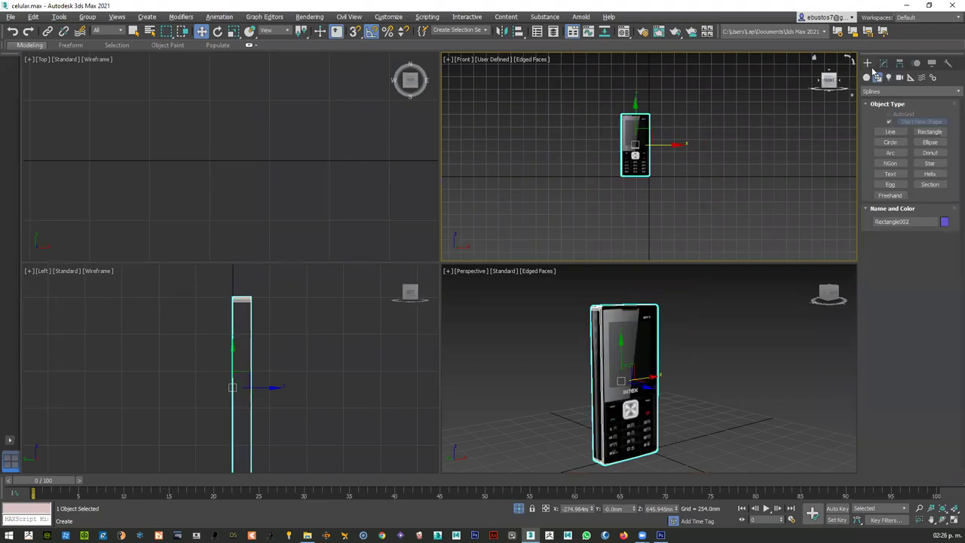
{"action": "scroll", "coordinate": [589, 161], "scroll_direction": "down", "scroll_amount": 2}
{"action": "scroll", "coordinate": [149, 377], "scroll_direction": "down", "scroll_amount": 5}
{"action": "scroll", "coordinate": [155, 370], "scroll_direction": "up", "scroll_amount": 2}
{"action": "scroll", "coordinate": [158, 359], "scroll_direction": "down", "scroll_amount": 2}
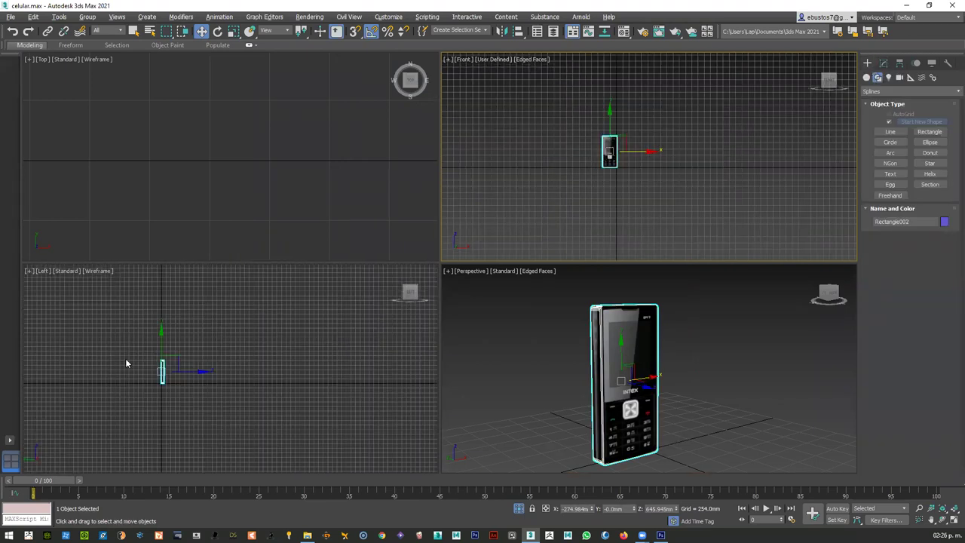
{"action": "left_click", "coordinate": [935, 132]}
{"action": "left_click", "coordinate": [935, 133]}
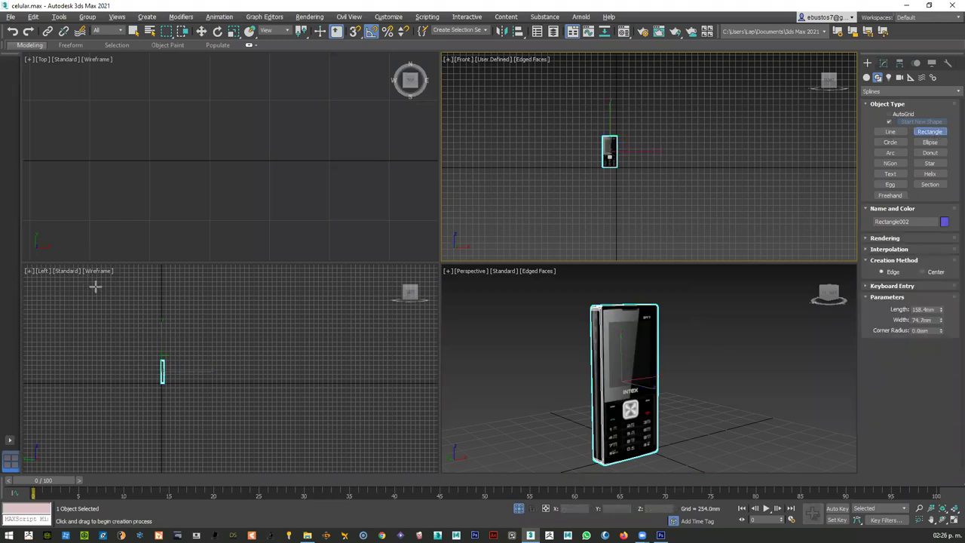
{"action": "left_click_drag", "start_coordinate": [90, 288], "coordinate": [268, 381]}
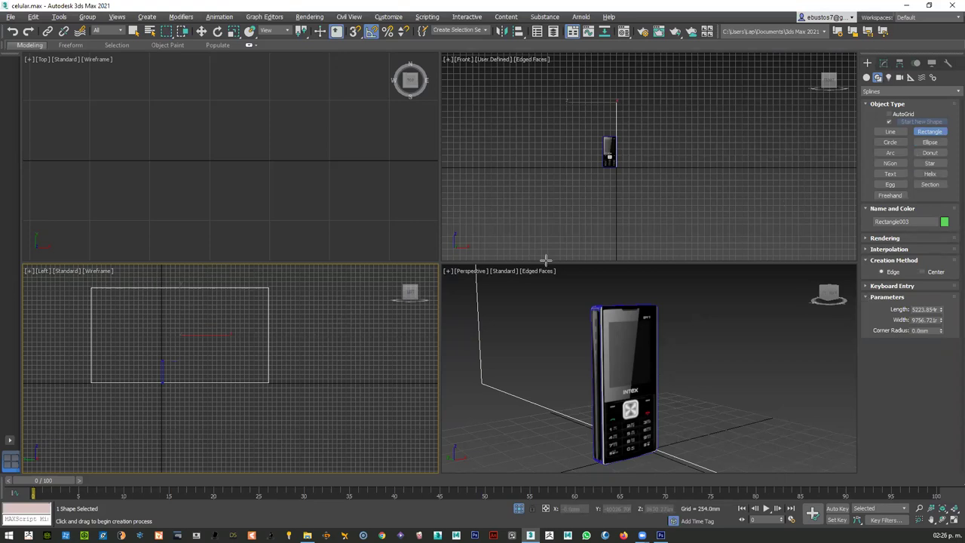
- Round the new rectangle's corners with a corner radius of about 1141 mm
{"action": "left_click", "coordinate": [883, 63]}
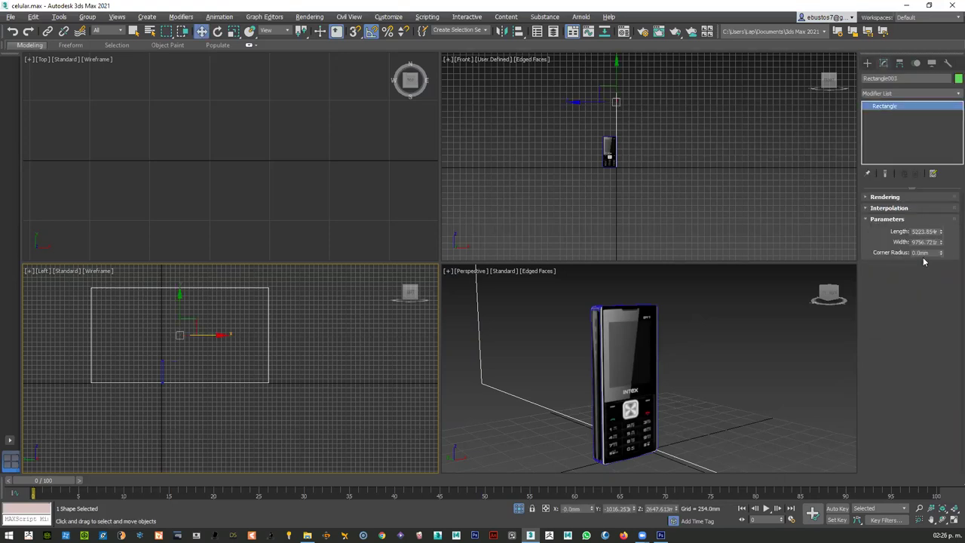
{"action": "left_click", "coordinate": [934, 253]}
{"action": "left_click_drag", "start_coordinate": [951, 150], "coordinate": [911, 462]}
{"action": "left_click_drag", "start_coordinate": [951, 86], "coordinate": [545, 86]}
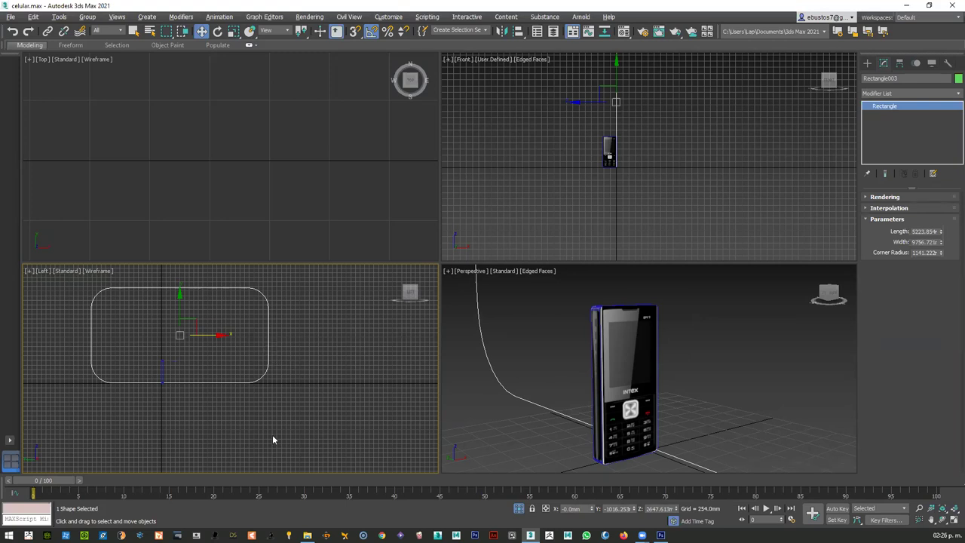
- Convert the rounded rectangle to an editable spline
{"action": "right_click", "coordinate": [271, 345]}
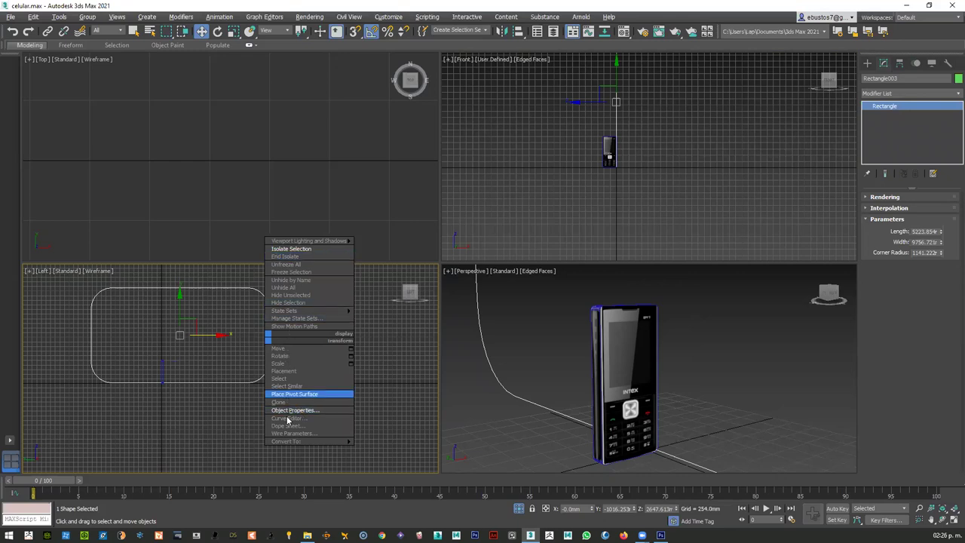
{"action": "mouse_move", "coordinate": [288, 444]}
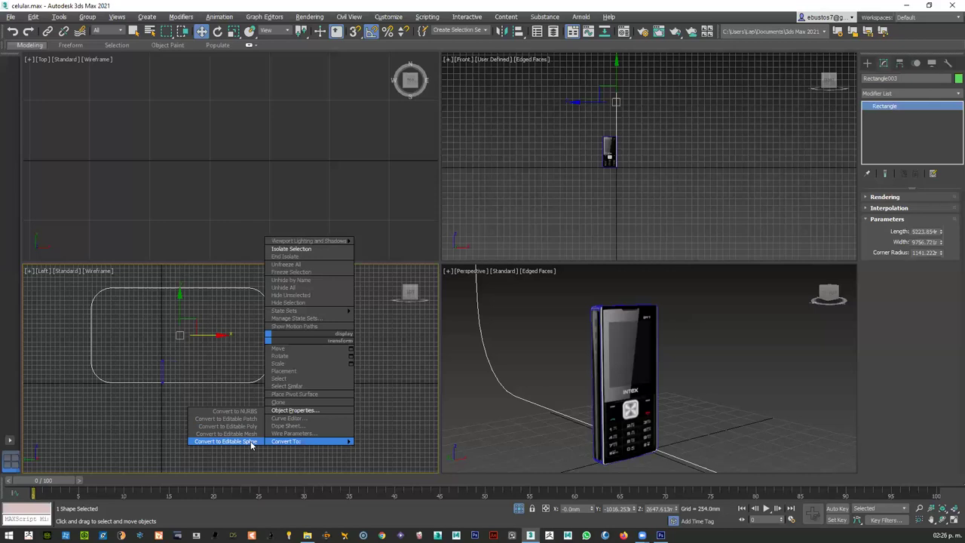
{"action": "left_click", "coordinate": [226, 441]}
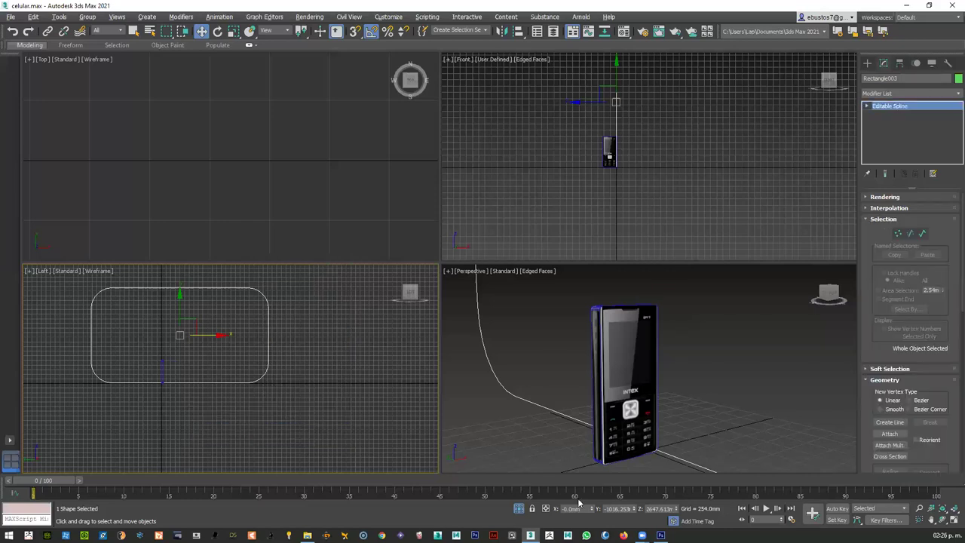
- Delete the spline's upper and right-side vertices and the remaining diagonal segment, leaving an open L-shaped profile with a rounded corner
{"action": "right_click", "coordinate": [528, 455]}
{"action": "key", "text": "1"}
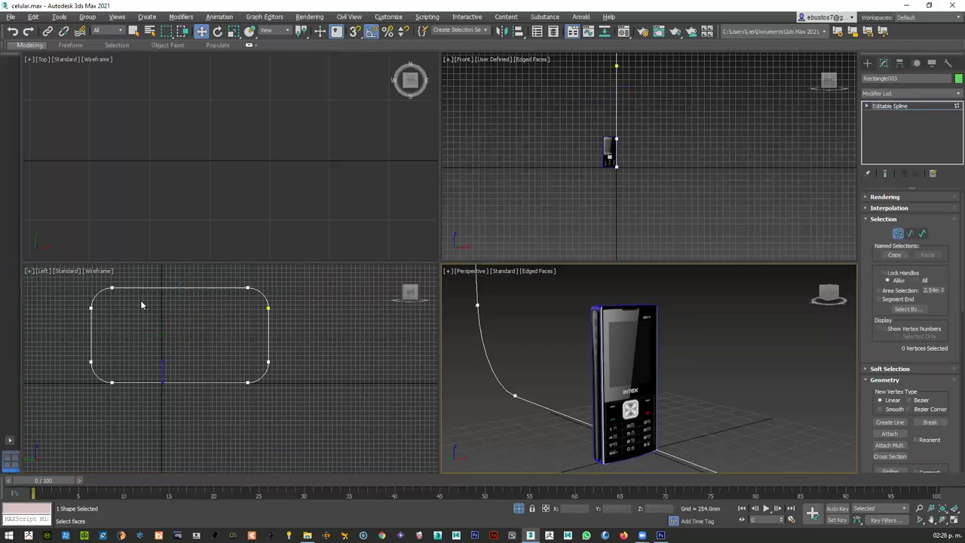
{"action": "left_click_drag", "start_coordinate": [105, 287], "coordinate": [325, 366]}
{"action": "key", "text": "Delete"}
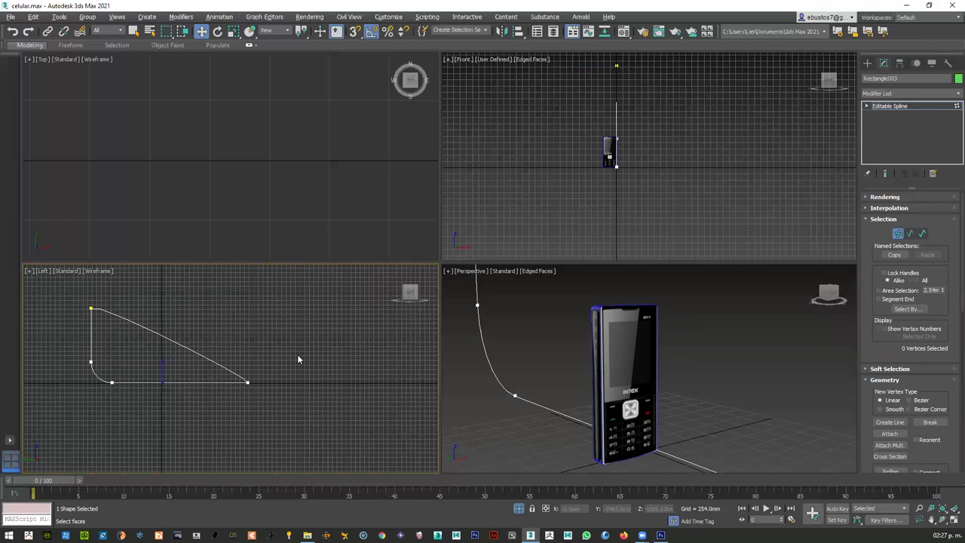
{"action": "key", "text": "2"}
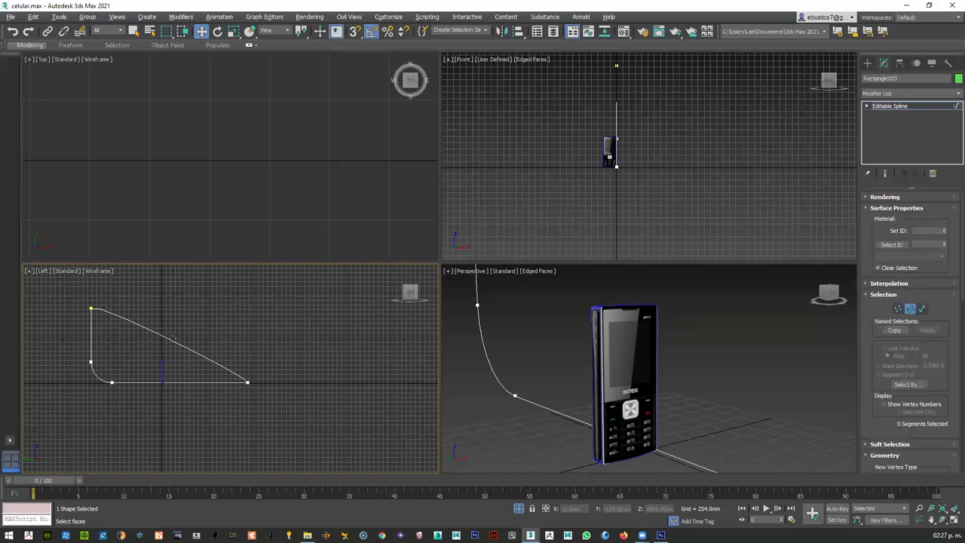
{"action": "left_click", "coordinate": [173, 340]}
{"action": "key", "text": "Delete"}
{"action": "scroll", "coordinate": [683, 399], "scroll_direction": "down", "scroll_amount": 5}
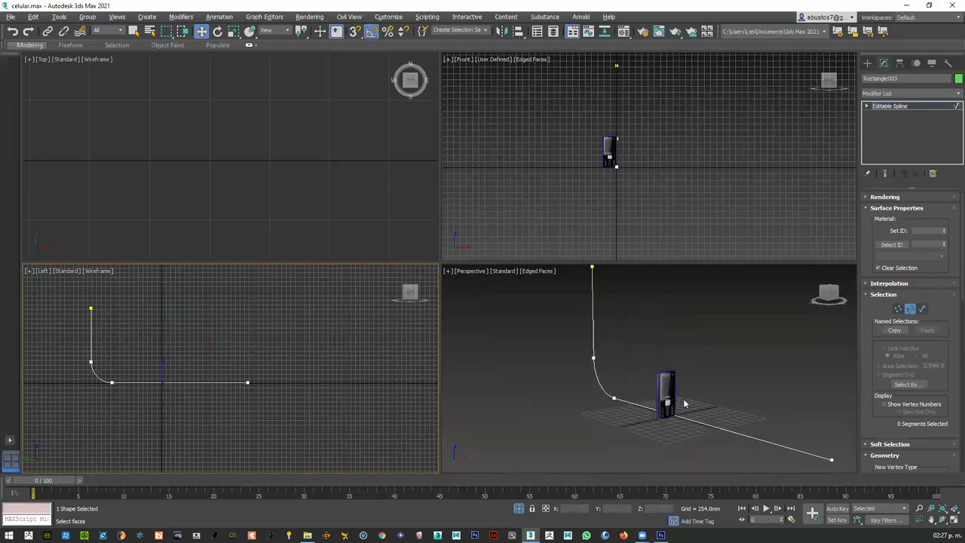
- Extrude the L-shaped profile by about 9091 mm to form the backdrop
{"action": "left_click", "coordinate": [951, 94]}
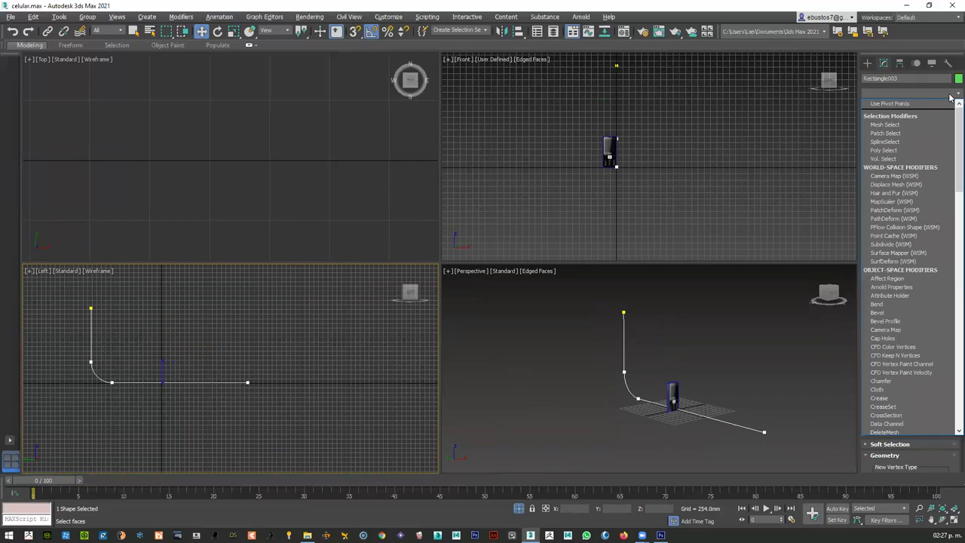
{"action": "type", "text": "e"}
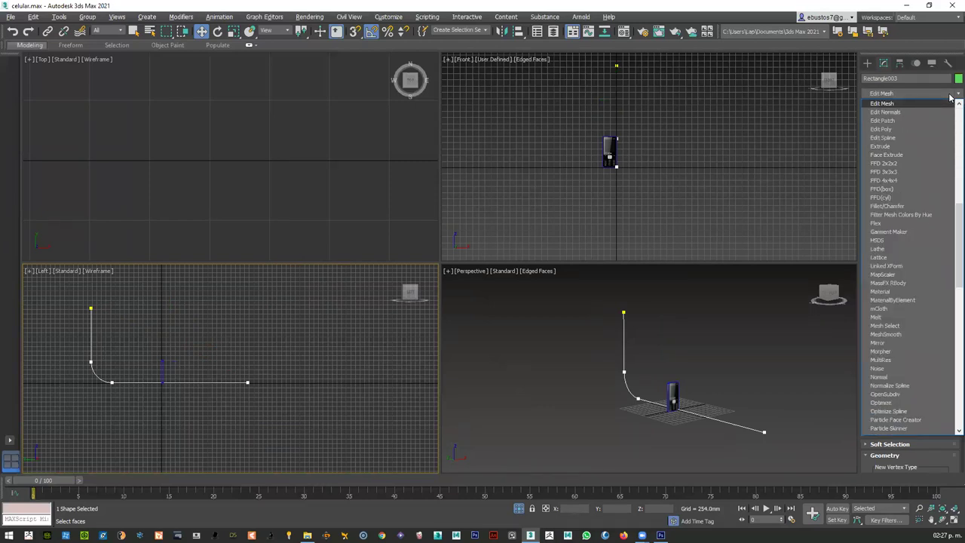
{"action": "left_click", "coordinate": [880, 146]}
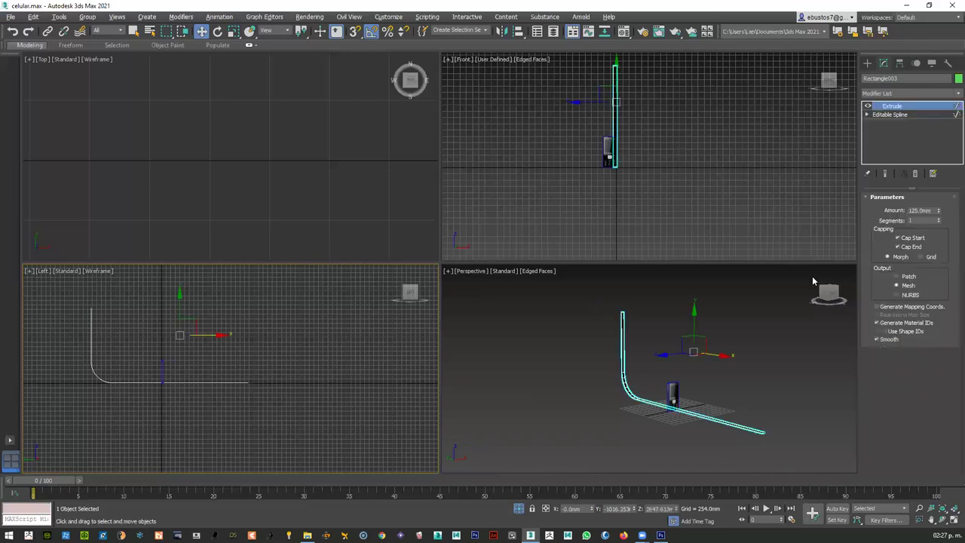
{"action": "left_click_drag", "start_coordinate": [938, 211], "coordinate": [93, 379]}
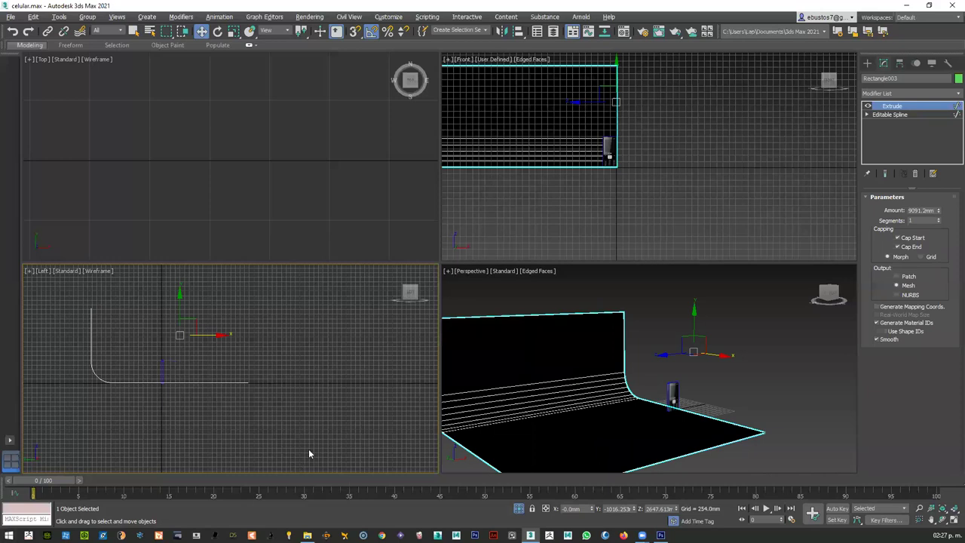
{"action": "scroll", "coordinate": [588, 395], "scroll_direction": "down", "scroll_amount": 3}
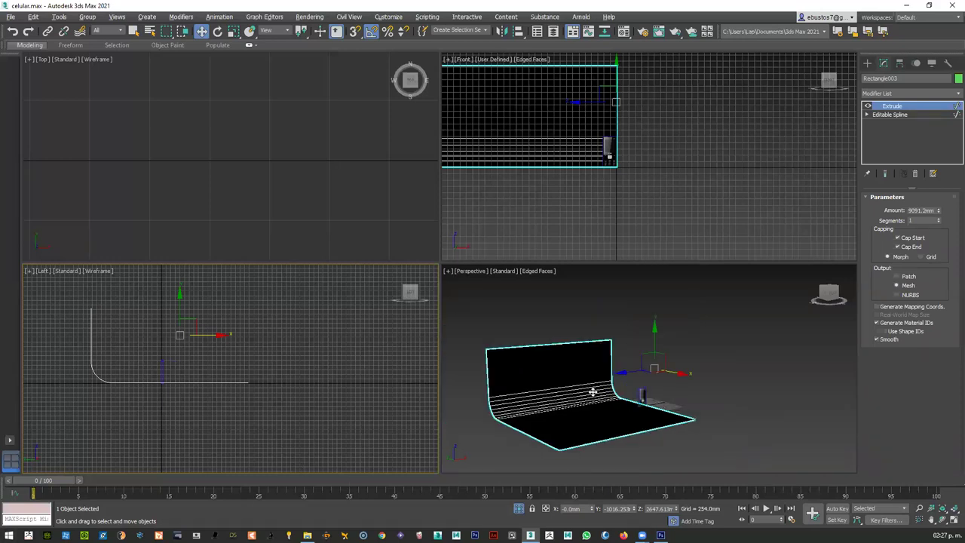
- Move the backdrop along X to about 3648 mm so it is centred behind the phone, and test-render the Perspective view
{"action": "left_click", "coordinate": [637, 372]}
{"action": "left_click", "coordinate": [614, 388]}
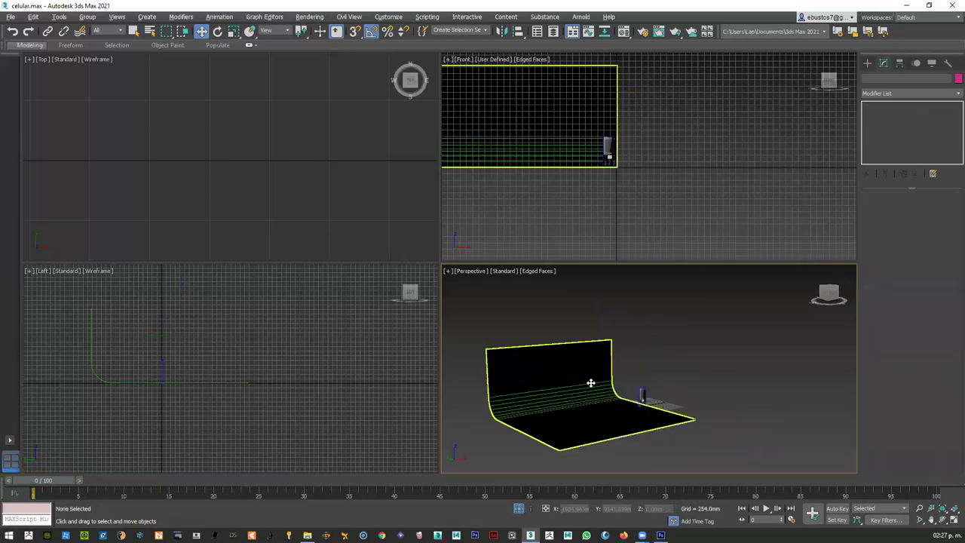
{"action": "left_click", "coordinate": [593, 384]}
{"action": "left_click_drag", "start_coordinate": [681, 366], "coordinate": [733, 350]}
{"action": "scroll", "coordinate": [650, 397], "scroll_direction": "up", "scroll_amount": 5}
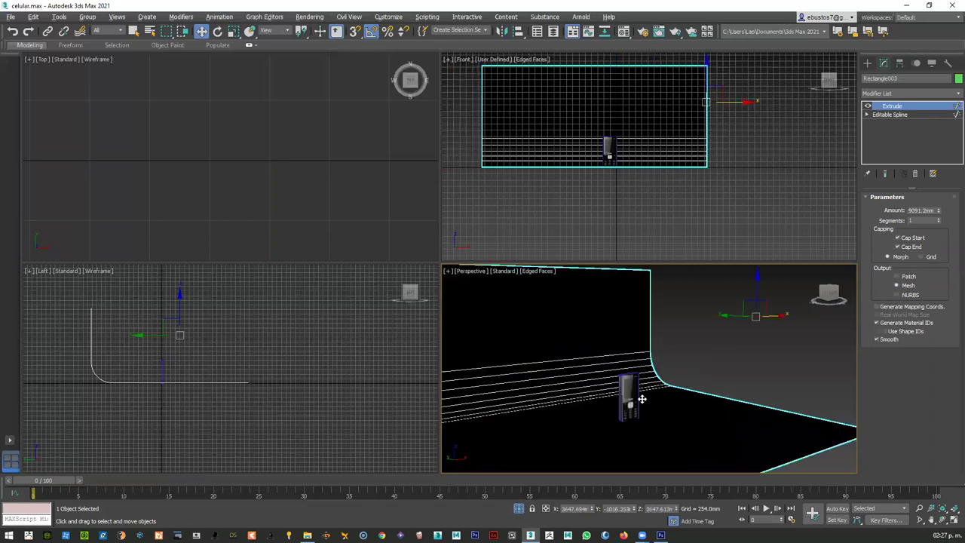
{"action": "key", "text": "shift+q"}
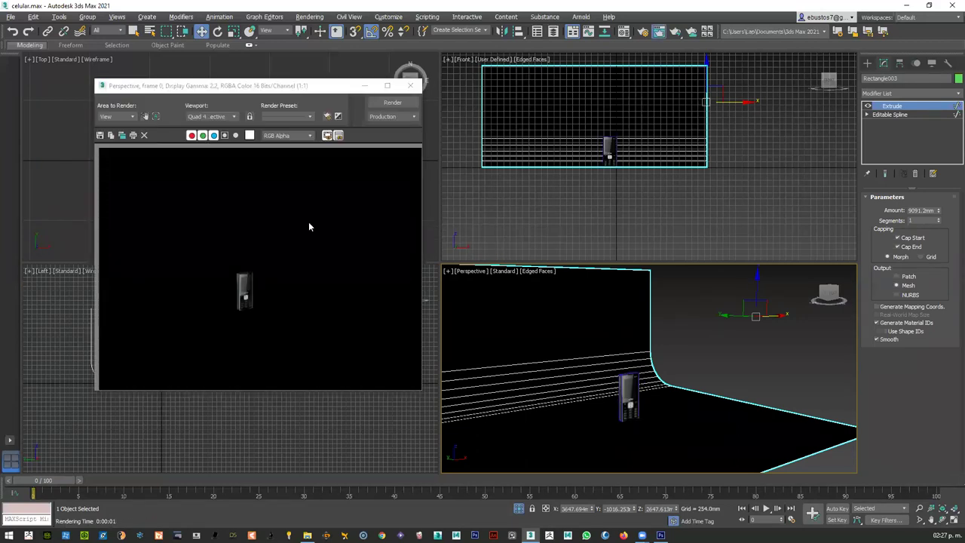
{"action": "left_click", "coordinate": [410, 85]}
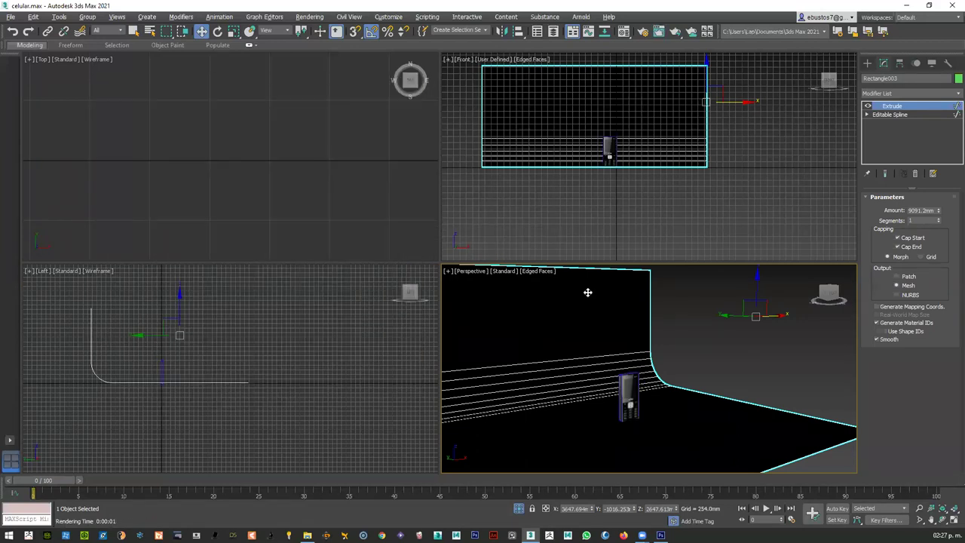
- Assign the unused grey 01 - Default material to the backdrop
{"action": "key", "text": "m"}
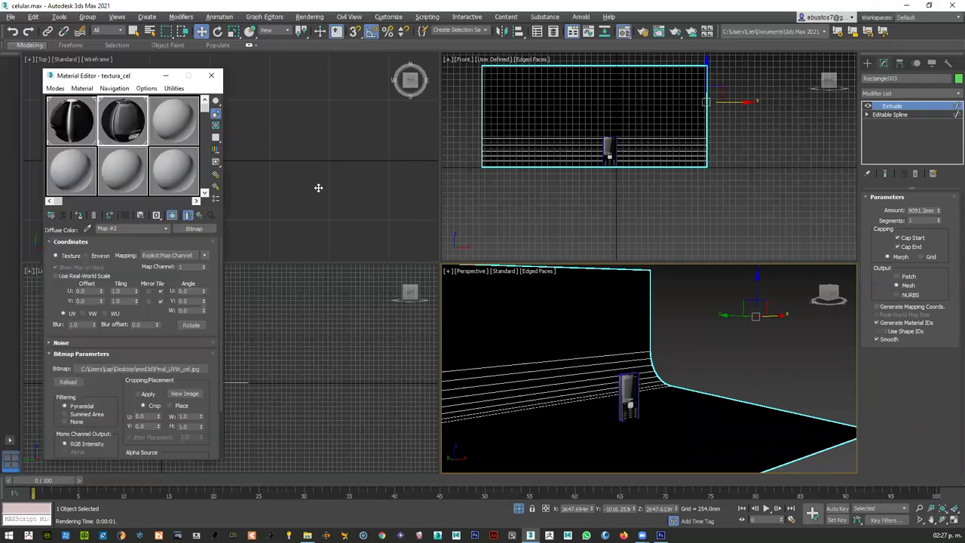
{"action": "left_click", "coordinate": [319, 188]}
{"action": "left_click_drag", "start_coordinate": [76, 173], "coordinate": [537, 334]}
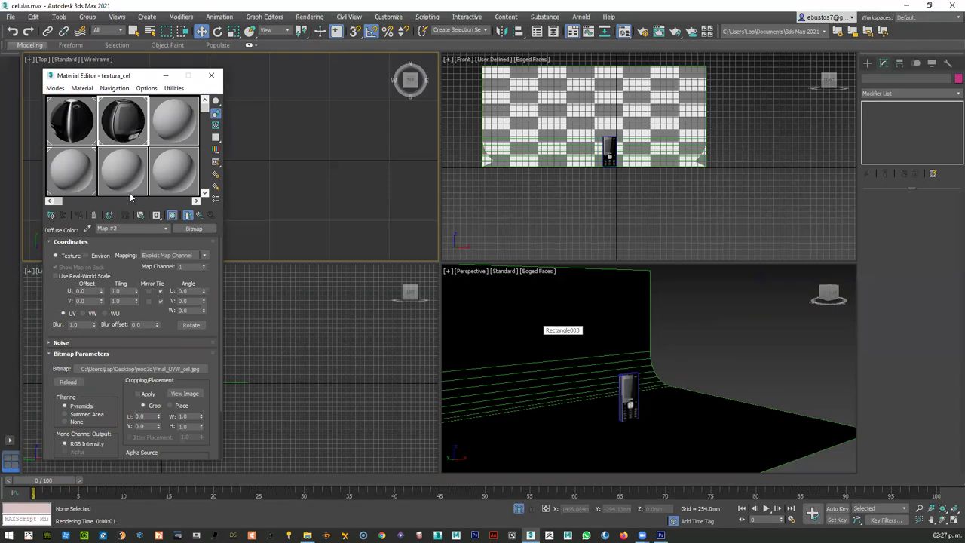
{"action": "left_click_drag", "start_coordinate": [68, 166], "coordinate": [490, 322]}
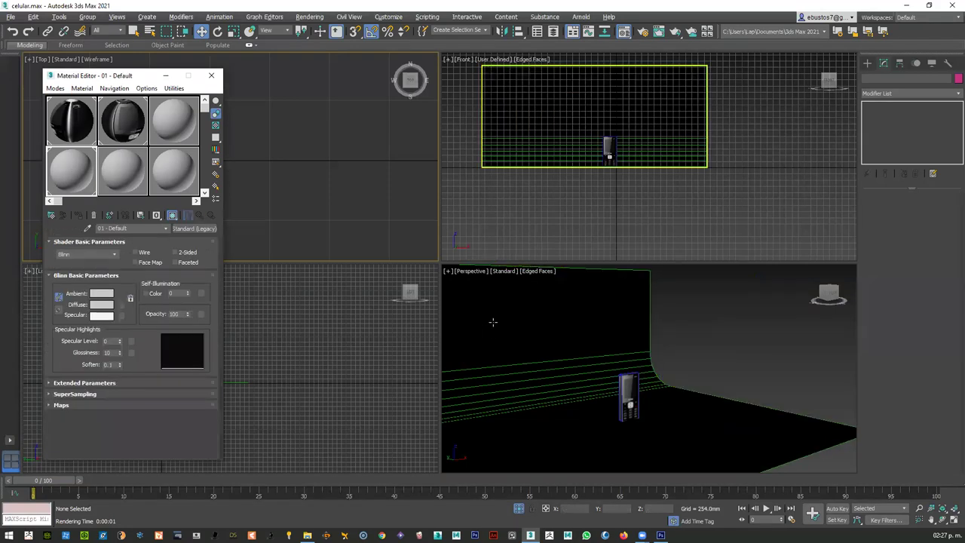
{"action": "left_click", "coordinate": [490, 322]}
{"action": "scroll", "coordinate": [494, 320], "scroll_direction": "down", "scroll_amount": 3}
{"action": "scroll", "coordinate": [494, 320], "scroll_direction": "up", "scroll_amount": 3}
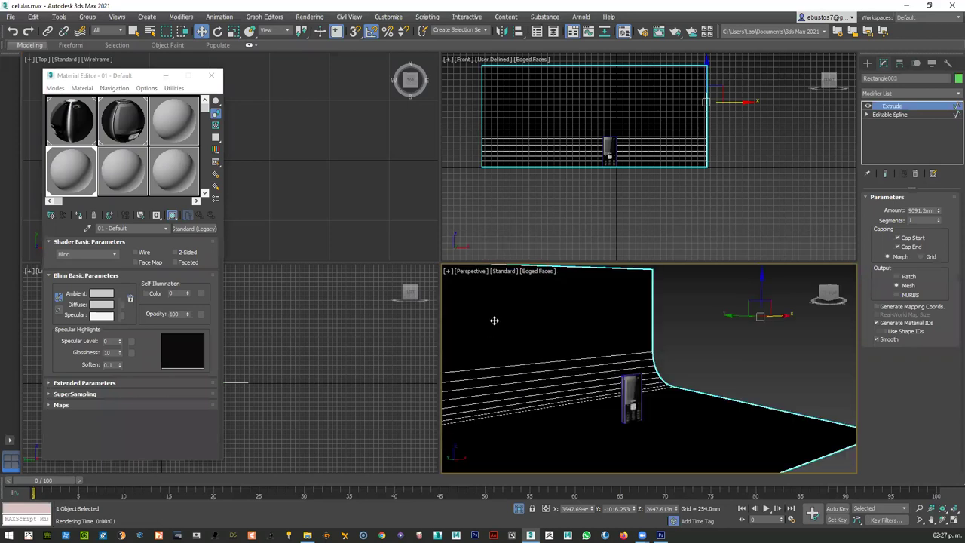
{"action": "scroll", "coordinate": [493, 319], "scroll_direction": "down", "scroll_amount": 1}
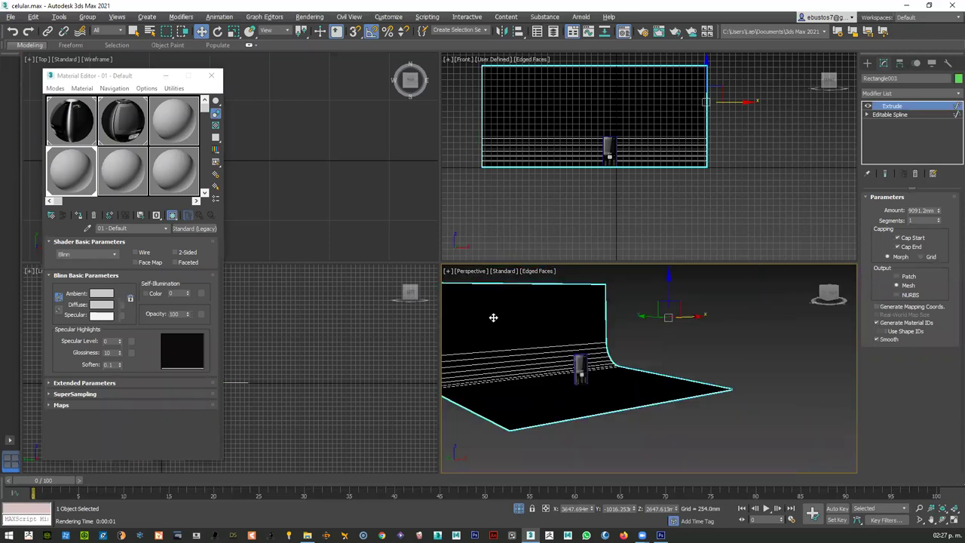
{"action": "left_click_drag", "start_coordinate": [75, 160], "coordinate": [476, 315]}
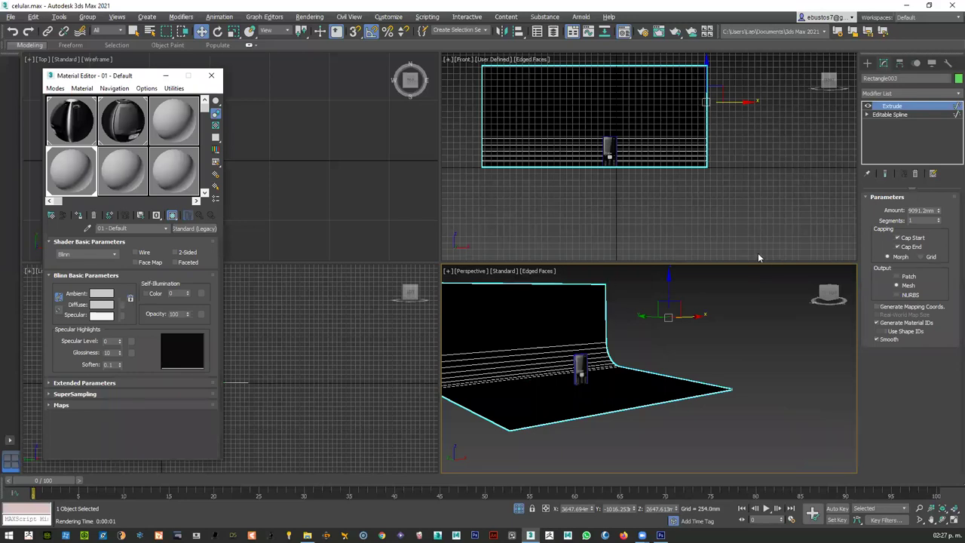
- Test-render the Front view, close the render and reselect the backdrop in the Perspective view
{"action": "key", "text": "shift+q"}
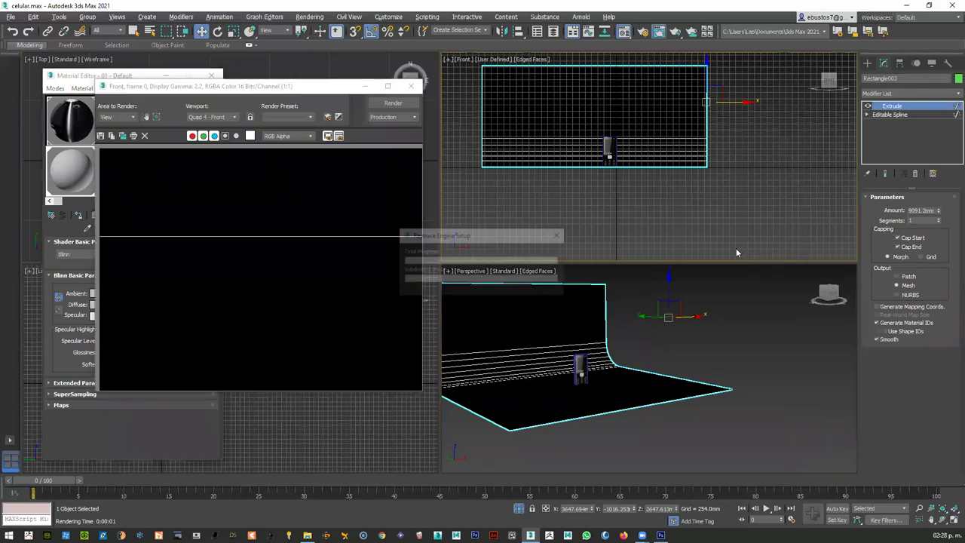
{"action": "left_click", "coordinate": [411, 85]}
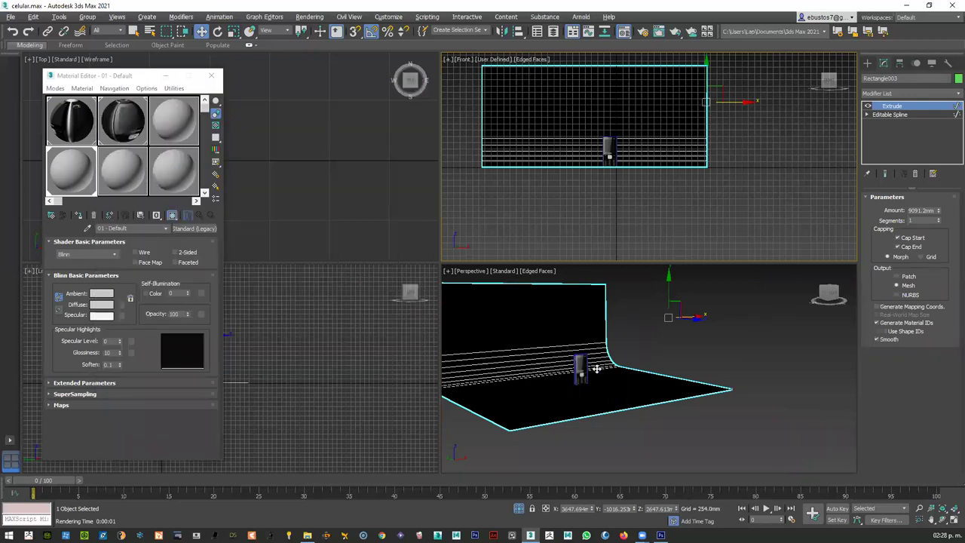
{"action": "left_click", "coordinate": [671, 358]}
{"action": "left_click", "coordinate": [657, 390]}
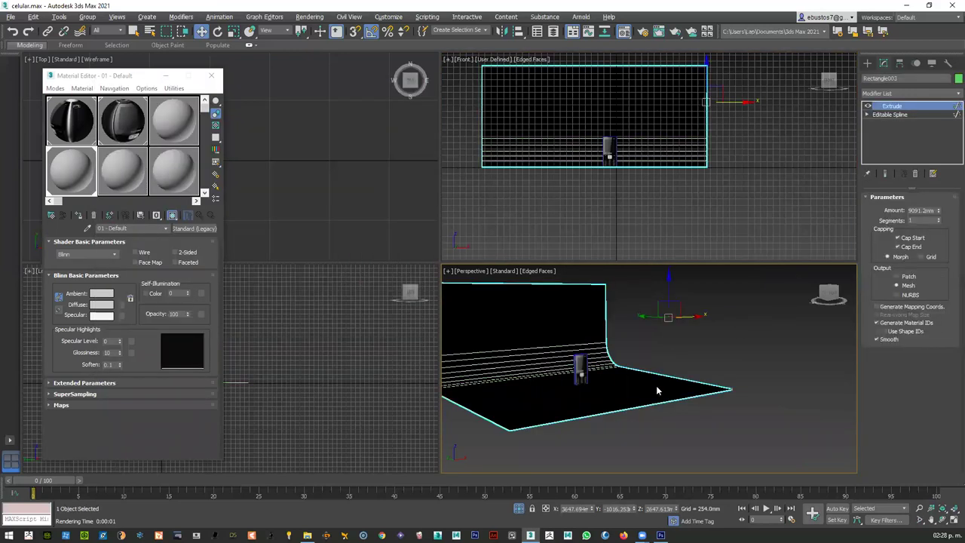
- Outline the backdrop's base spline slightly to give the profile thickness, and return to its Extrude modifier
{"action": "left_click", "coordinate": [890, 115]}
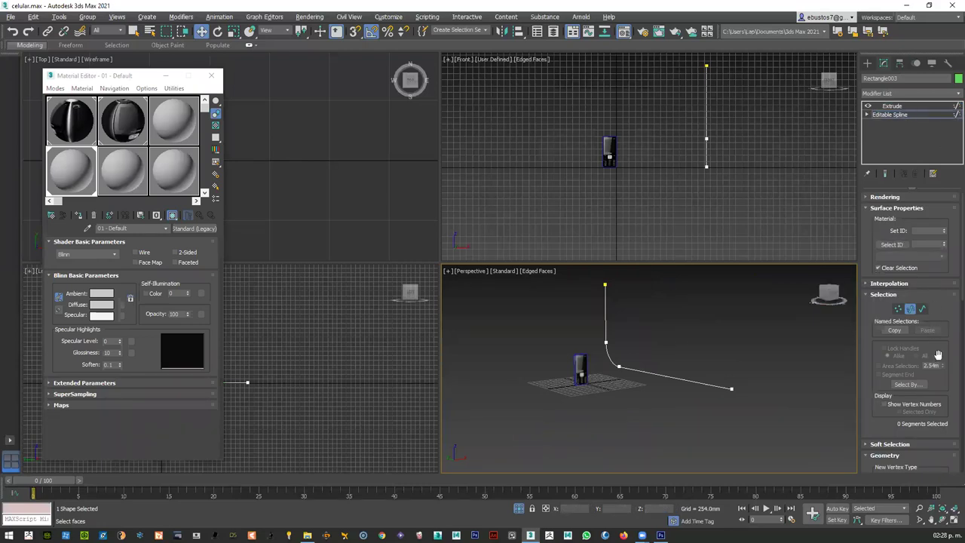
{"action": "left_click", "coordinate": [923, 310]}
{"action": "scroll", "coordinate": [939, 309], "scroll_direction": "down", "scroll_amount": 3}
{"action": "scroll", "coordinate": [941, 309], "scroll_direction": "down", "scroll_amount": 6}
{"action": "scroll", "coordinate": [940, 310], "scroll_direction": "down", "scroll_amount": 5}
{"action": "scroll", "coordinate": [941, 310], "scroll_direction": "down", "scroll_amount": 5}
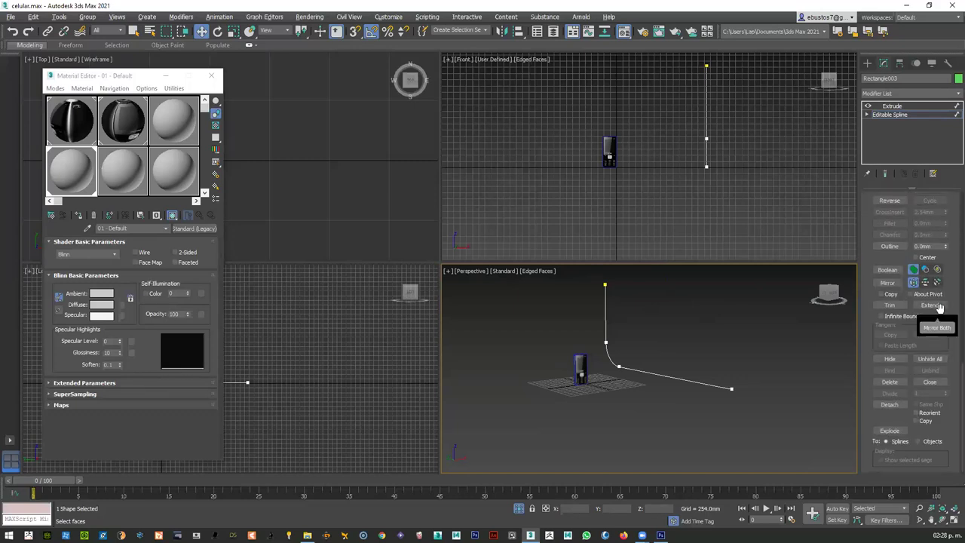
{"action": "scroll", "coordinate": [941, 309], "scroll_direction": "up", "scroll_amount": 1}
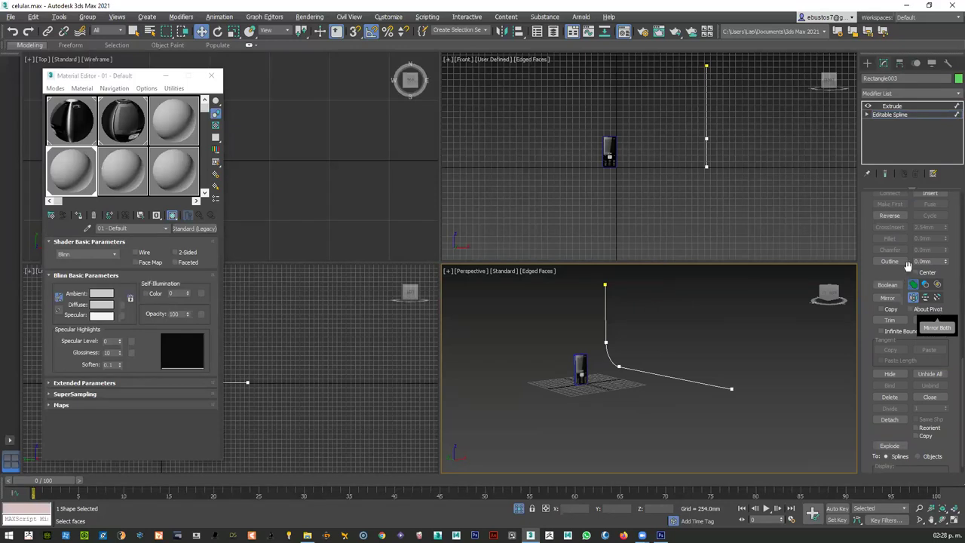
{"action": "left_click", "coordinate": [946, 259]}
{"action": "mouse_move", "coordinate": [946, 262]}
{"action": "left_mouse_down"}
{"action": "mouse_move", "coordinate": [946, 249]}
{"action": "mouse_move", "coordinate": [946, 260]}
{"action": "left_mouse_up"}
{"action": "left_click", "coordinate": [918, 108]}
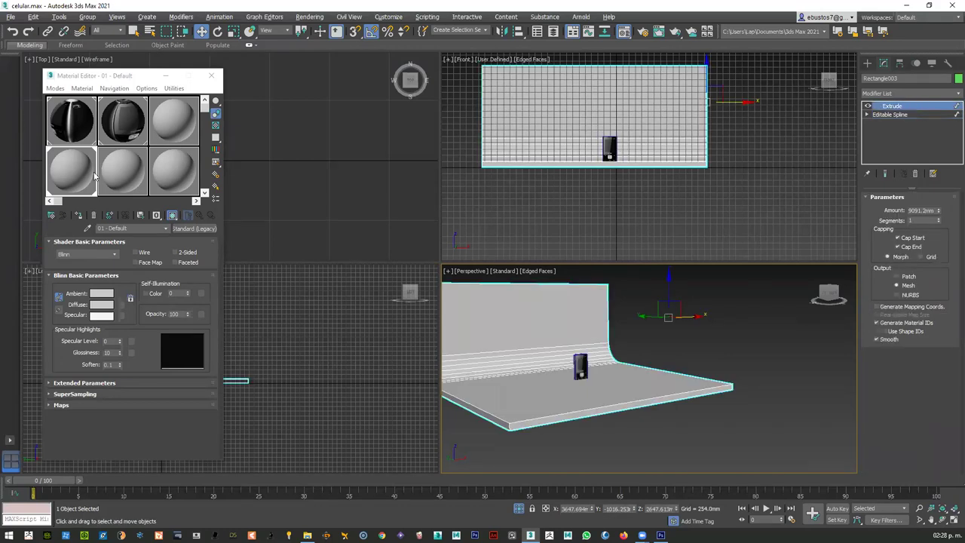
- Test-render the thickened backdrop in the Perspective view and compare its base spline with the extruded result
{"action": "key", "text": "shift+q"}
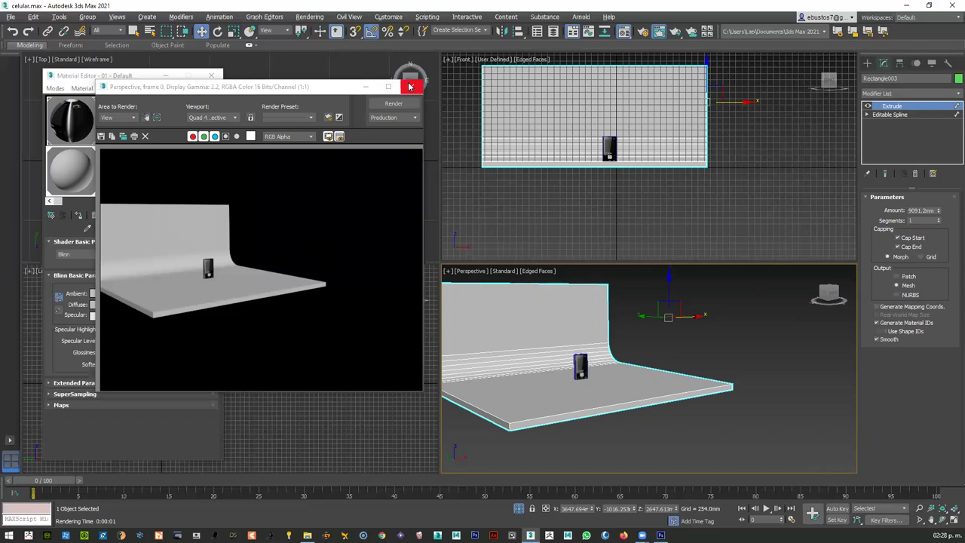
{"action": "left_click", "coordinate": [410, 87]}
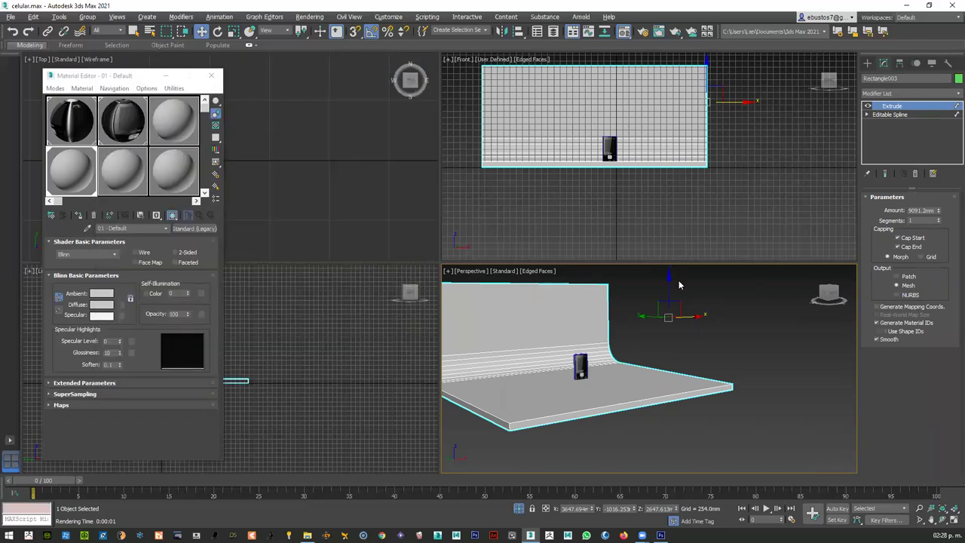
{"action": "left_click", "coordinate": [896, 115]}
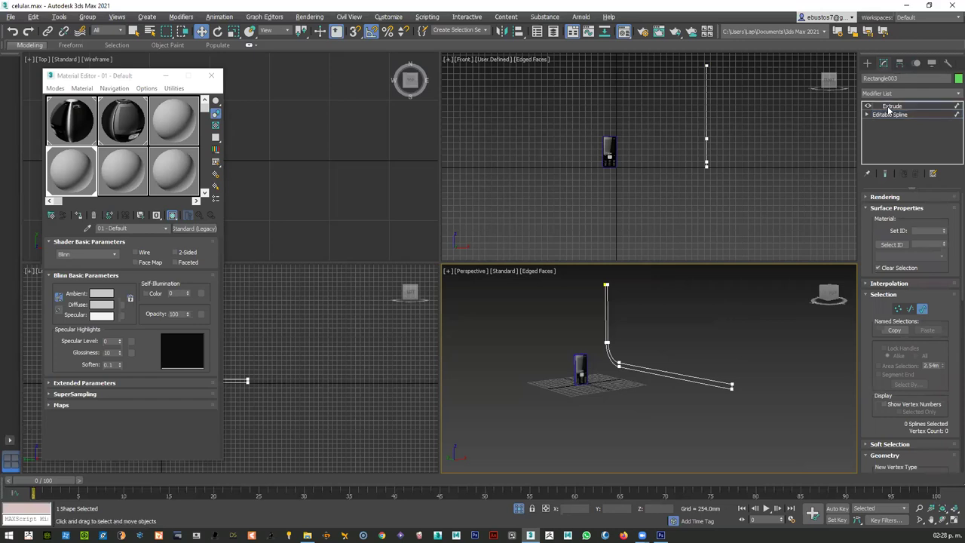
{"action": "left_click", "coordinate": [892, 106]}
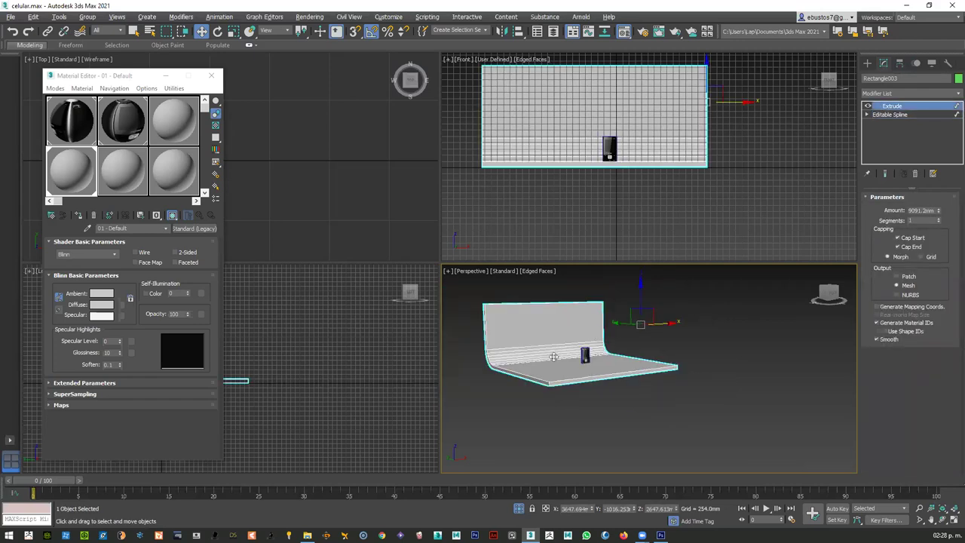
- Raise the backdrop profile's top vertices and extend the floor-end vertices outward in the Left view
{"action": "left_click", "coordinate": [888, 114]}
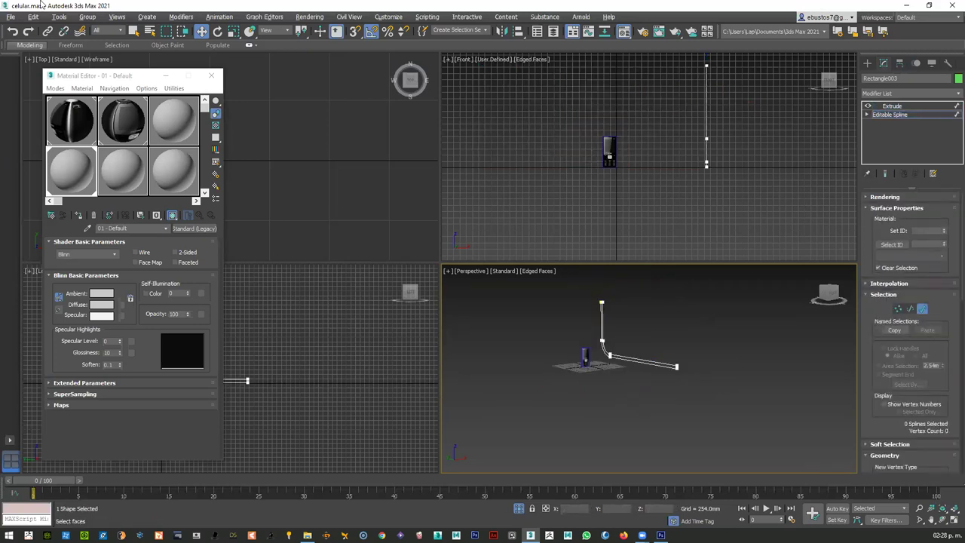
{"action": "key", "text": "m"}
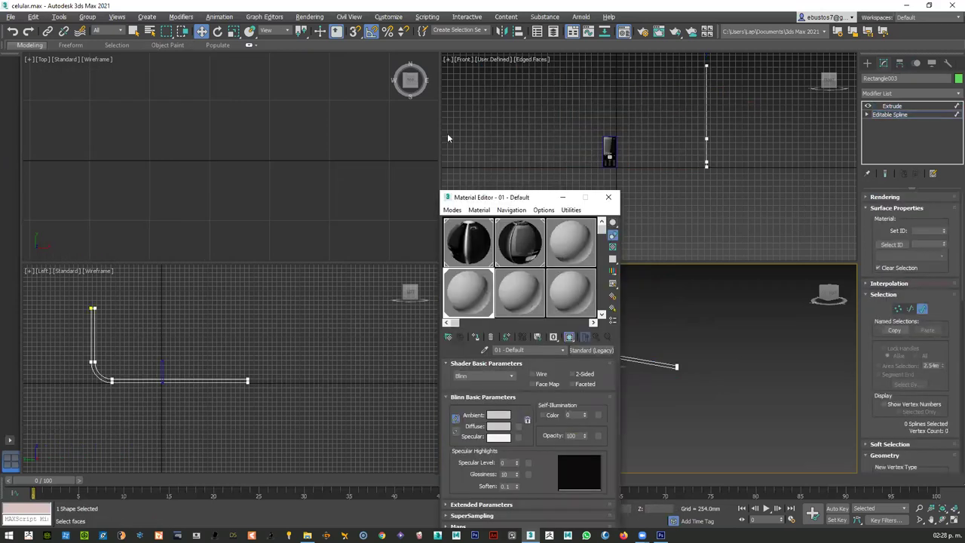
{"action": "right_click", "coordinate": [336, 201]}
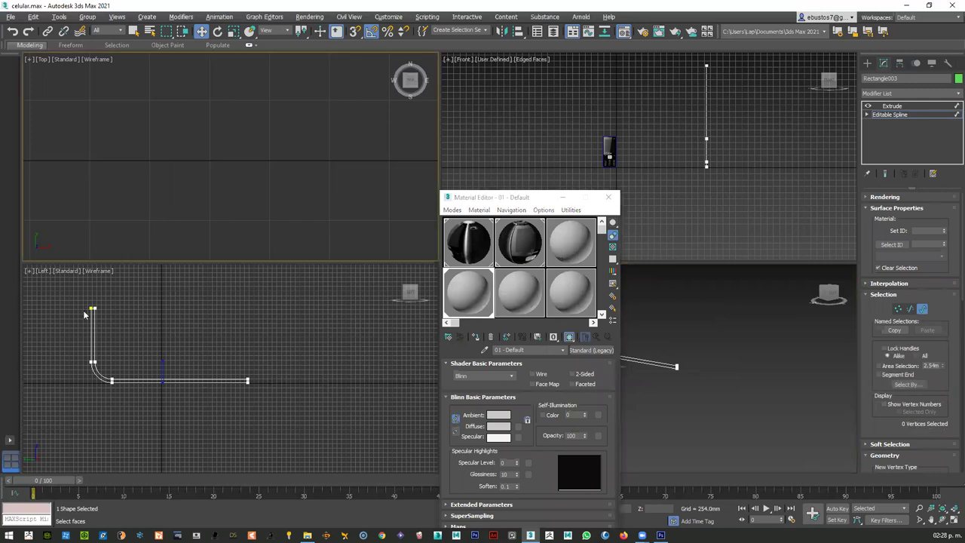
{"action": "key", "text": "1"}
{"action": "left_click_drag", "start_coordinate": [76, 294], "coordinate": [138, 324]}
{"action": "scroll", "coordinate": [138, 321], "scroll_direction": "down", "scroll_amount": 2}
{"action": "scroll", "coordinate": [138, 322], "scroll_direction": "down", "scroll_amount": 2}
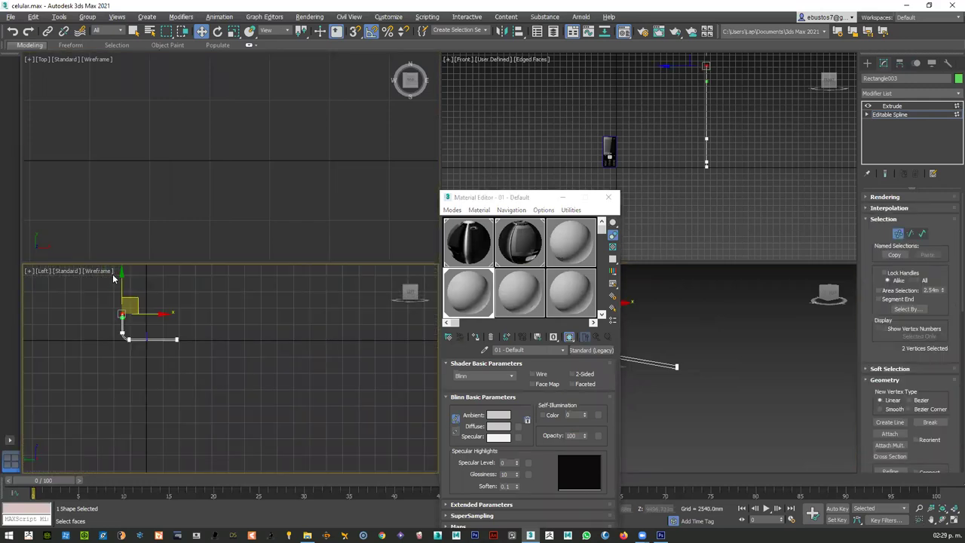
{"action": "left_click_drag", "start_coordinate": [207, 362], "coordinate": [267, 340]}
{"action": "left_click_drag", "start_coordinate": [158, 364], "coordinate": [161, 340]}
{"action": "left_click_drag", "start_coordinate": [131, 286], "coordinate": [113, 285]}
{"action": "scroll", "coordinate": [132, 311], "scroll_direction": "down", "scroll_amount": 5}
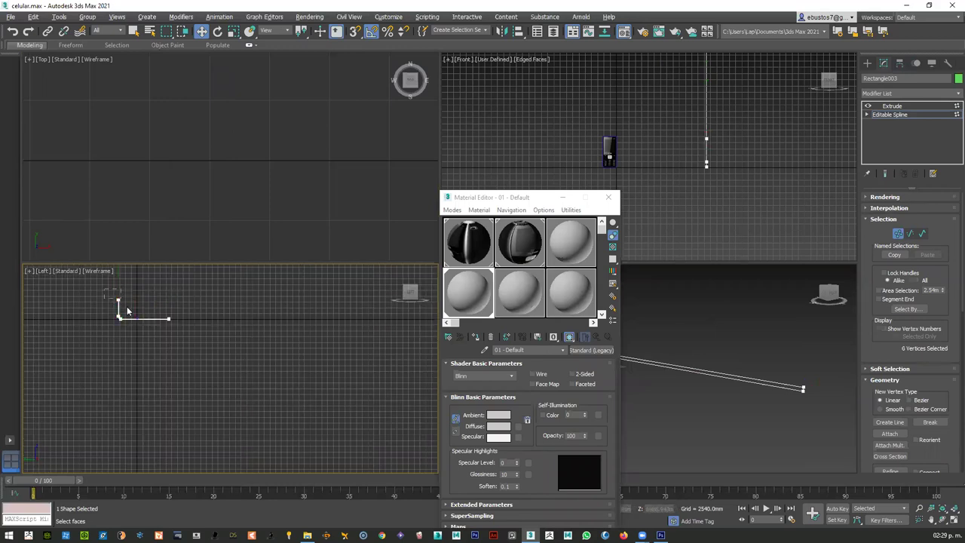